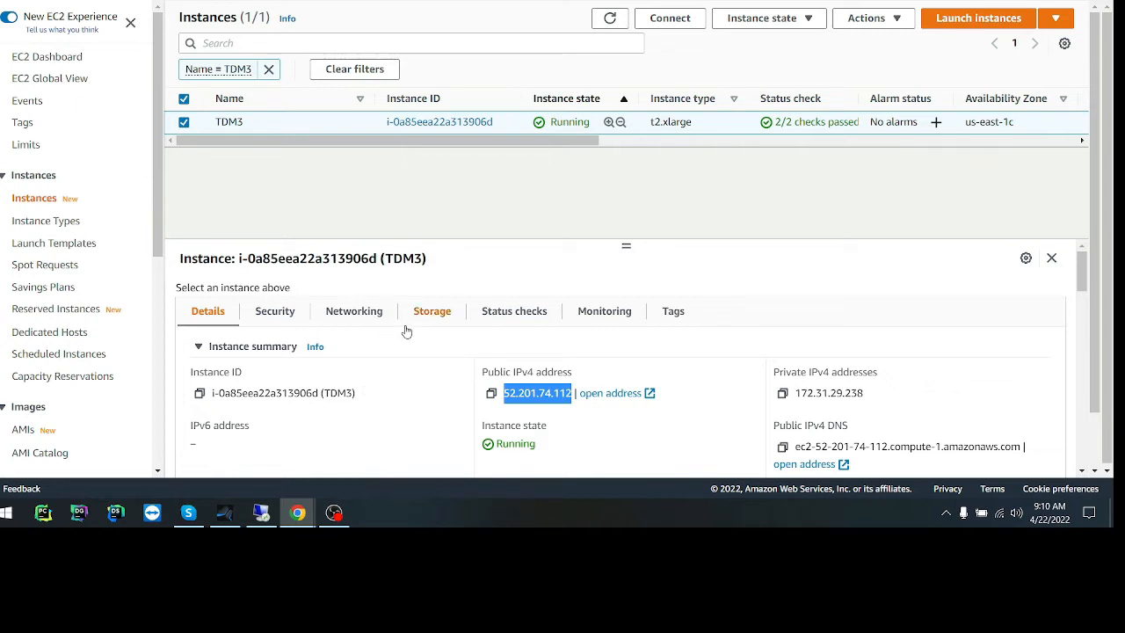
Review the TDM3 instance's details, including its instance type, platform, AMI, key pair and host settings.
scroll(436, 368, down, 2)
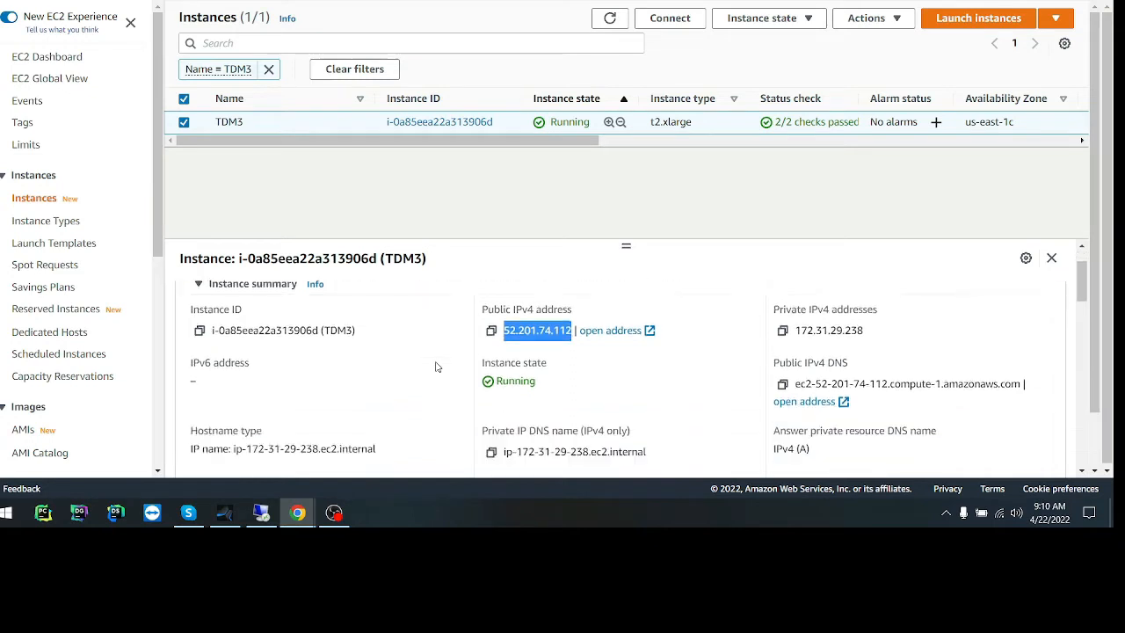
scroll(436, 368, down, 4)
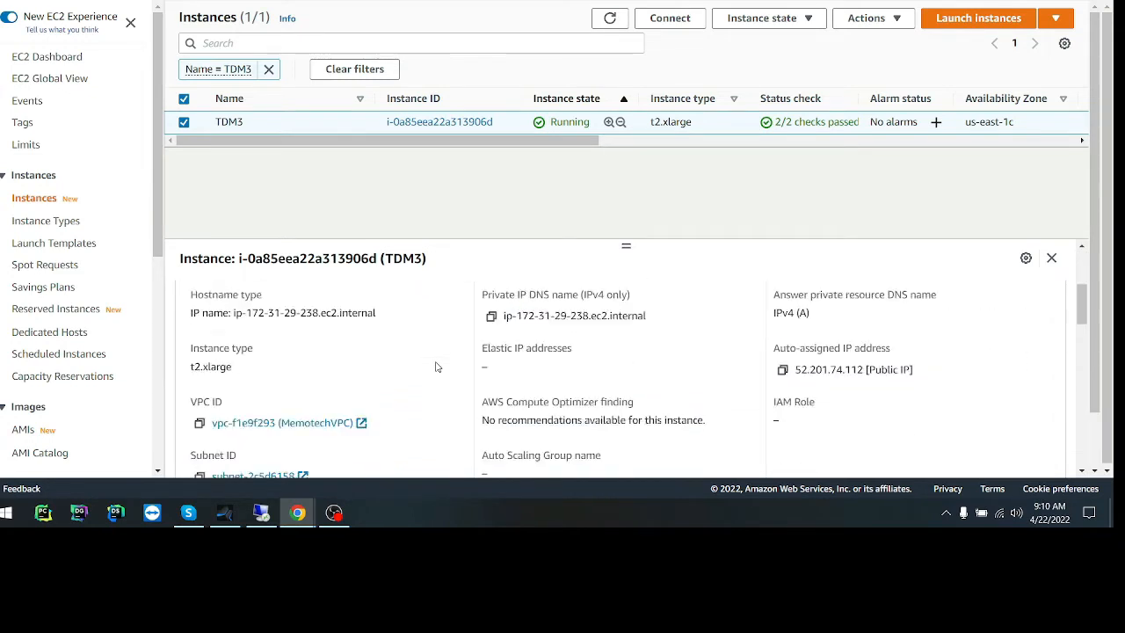
drag(203, 345, 268, 346)
click(273, 345)
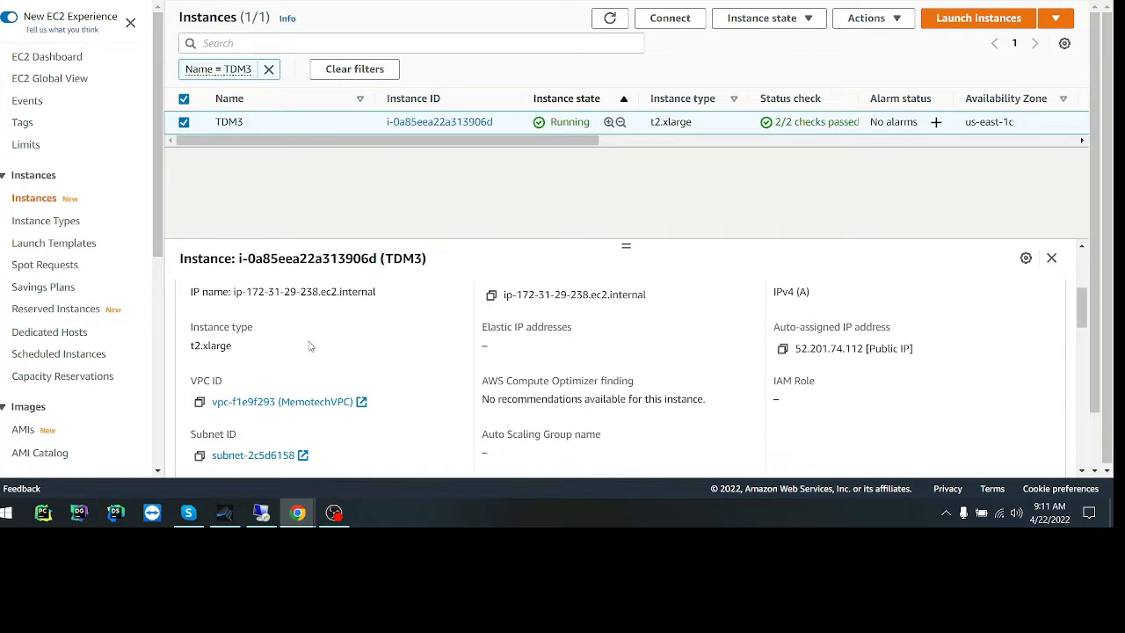
scroll(334, 356, down, 4)
scroll(395, 382, down, 4)
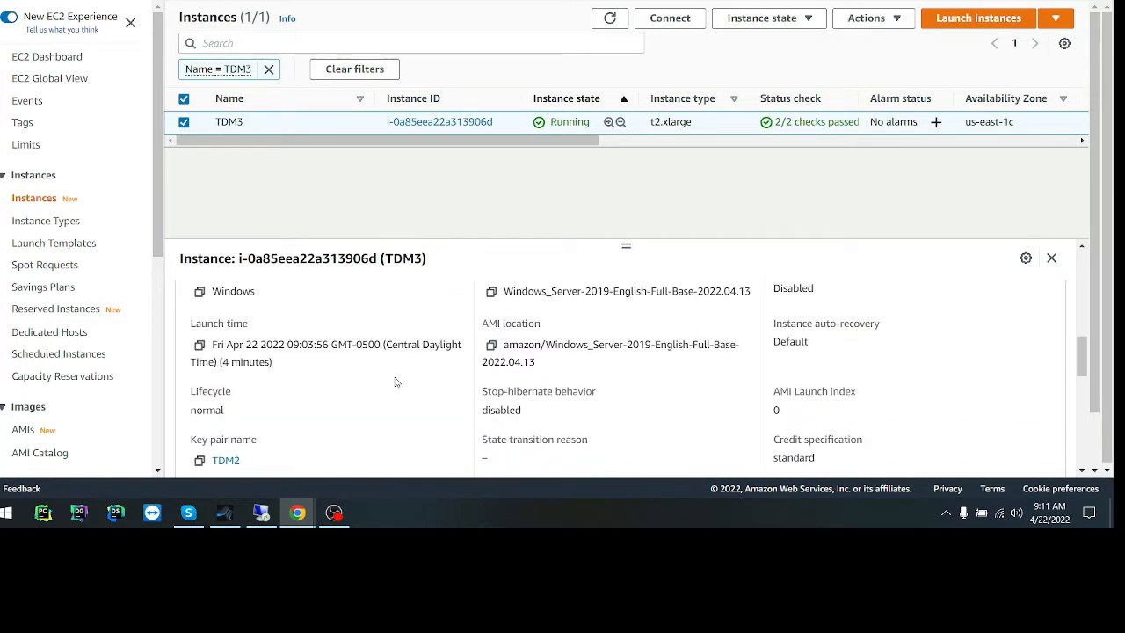
scroll(395, 383, down, 4)
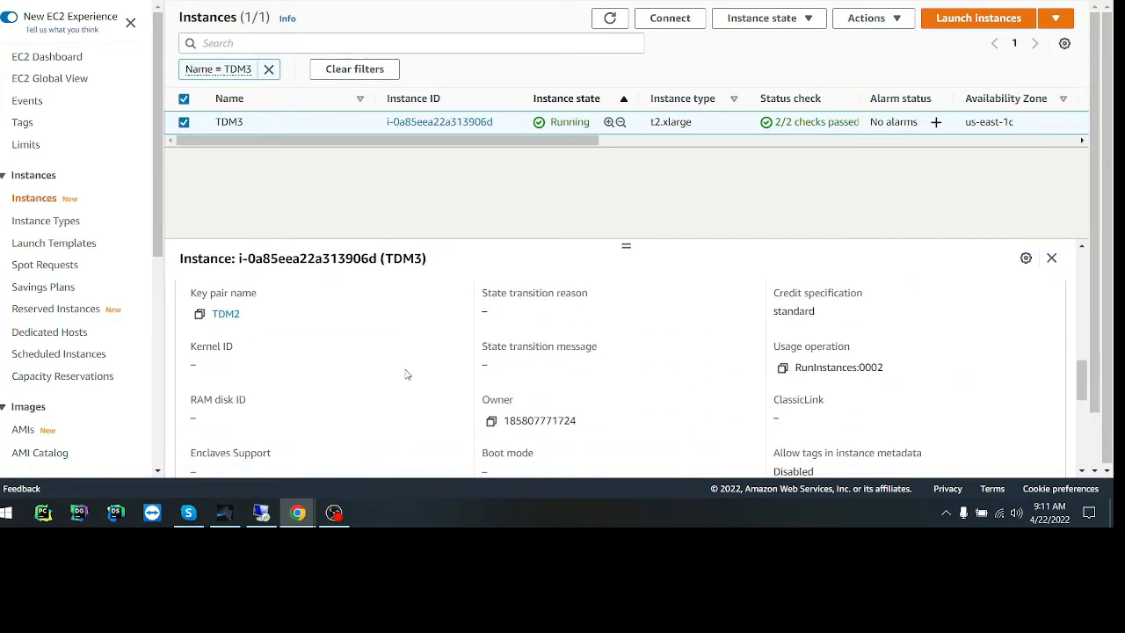
scroll(407, 374, down, 4)
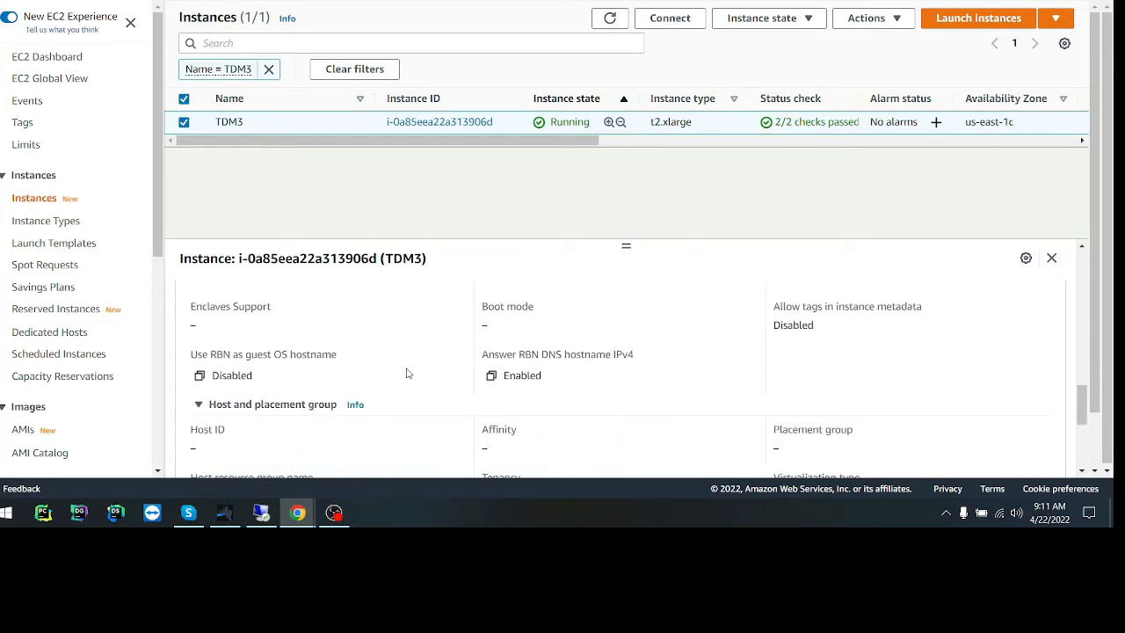
scroll(407, 374, down, 7)
scroll(409, 367, up, 8)
scroll(410, 367, up, 10)
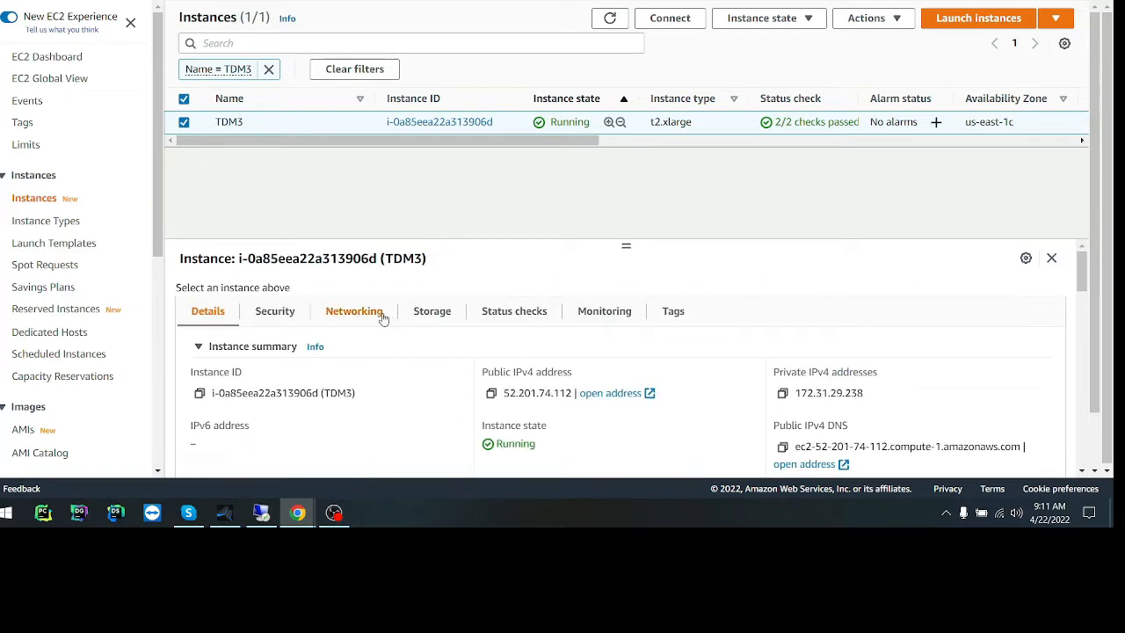
Examine the TDM3 instance's storage, focusing on the volume size of its /dev/sda1 block device.
click(411, 314)
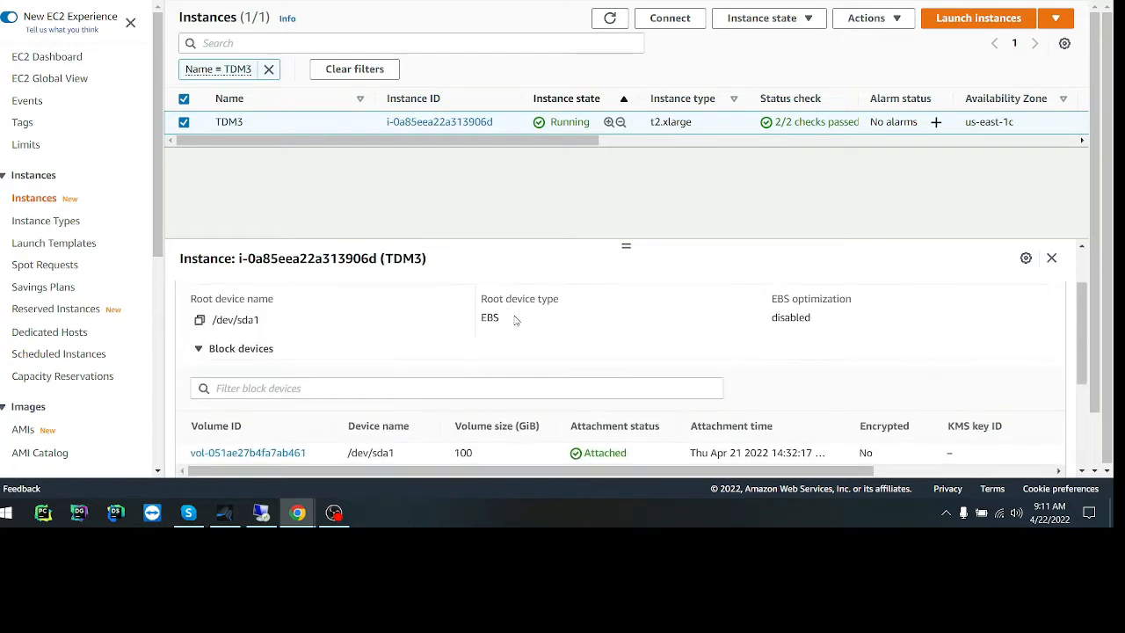
scroll(492, 352, down, 3)
double_click(466, 381)
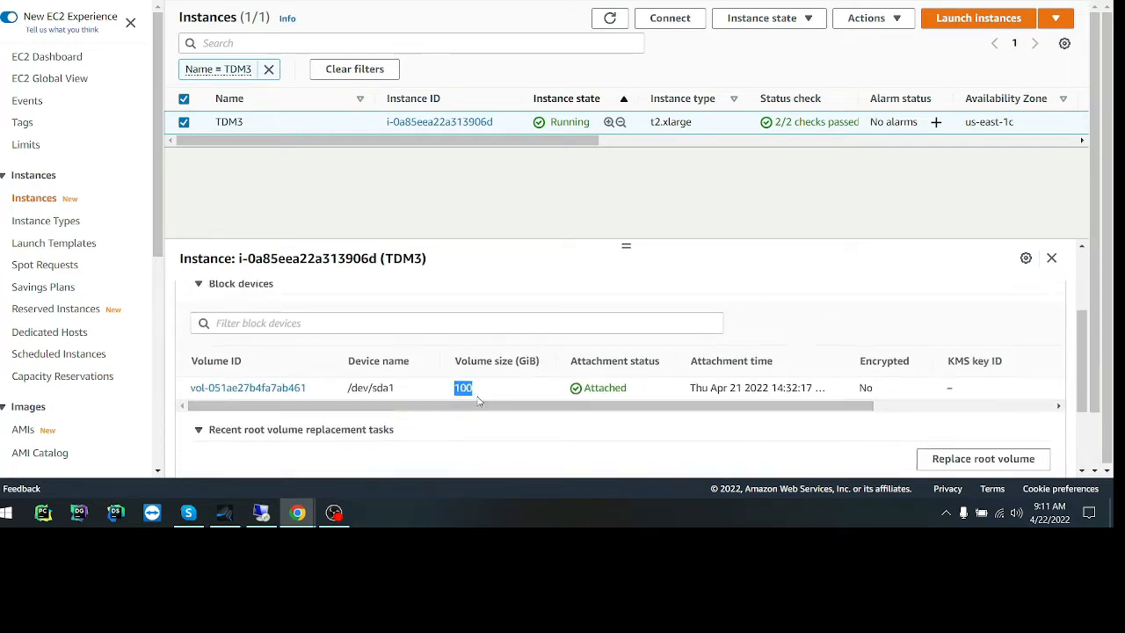
scroll(472, 393, up, 2)
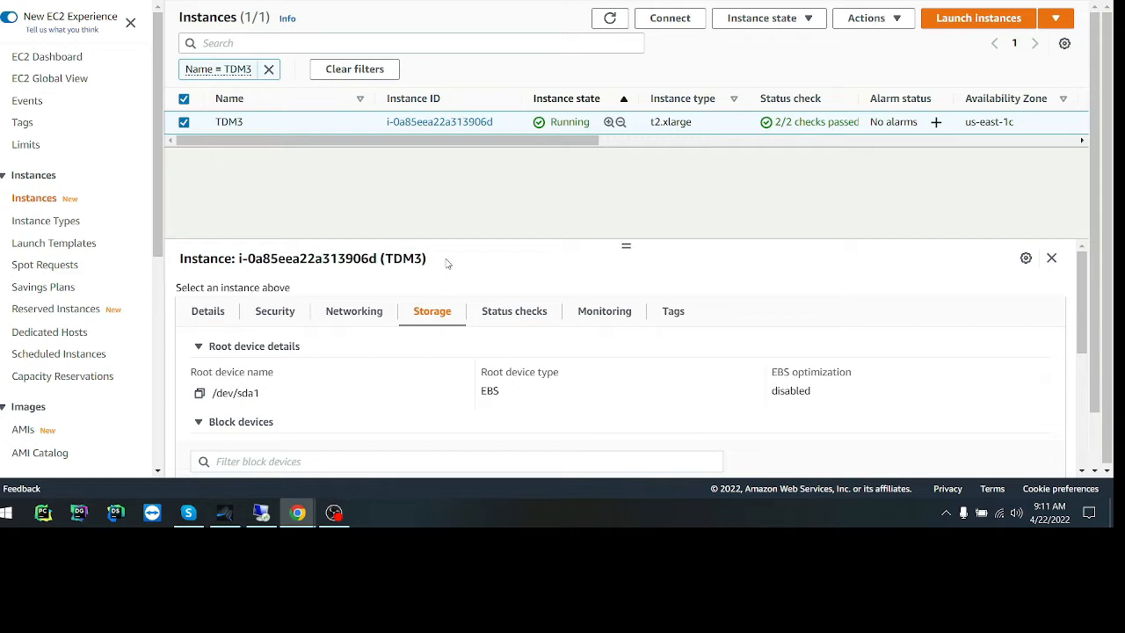
scroll(457, 401, down, 3)
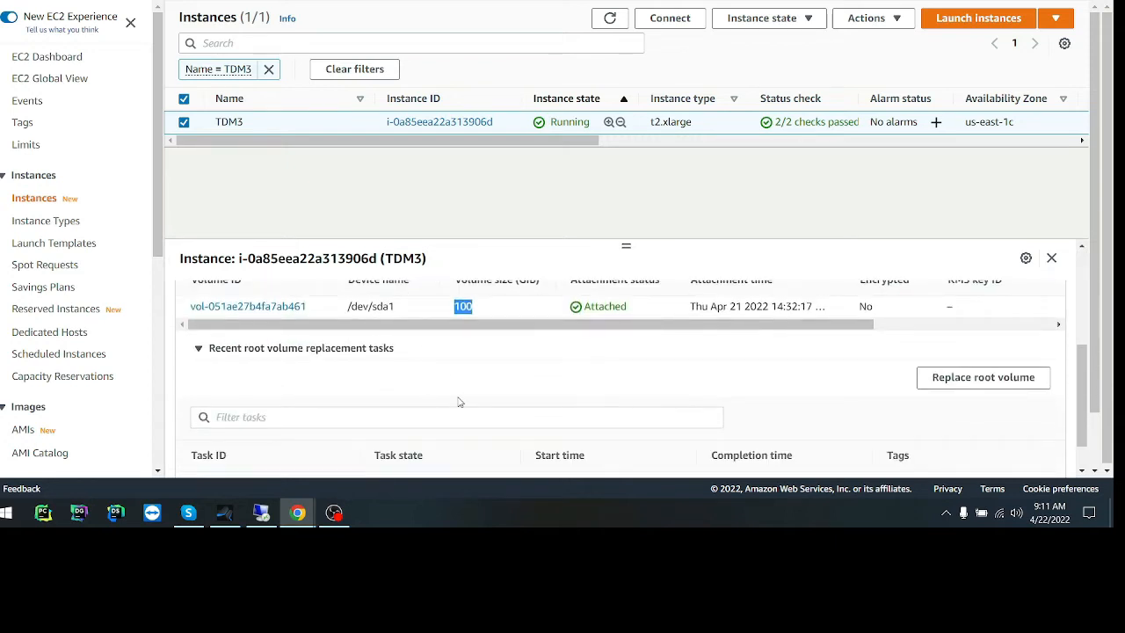
scroll(438, 401, down, 1)
scroll(438, 401, up, 4)
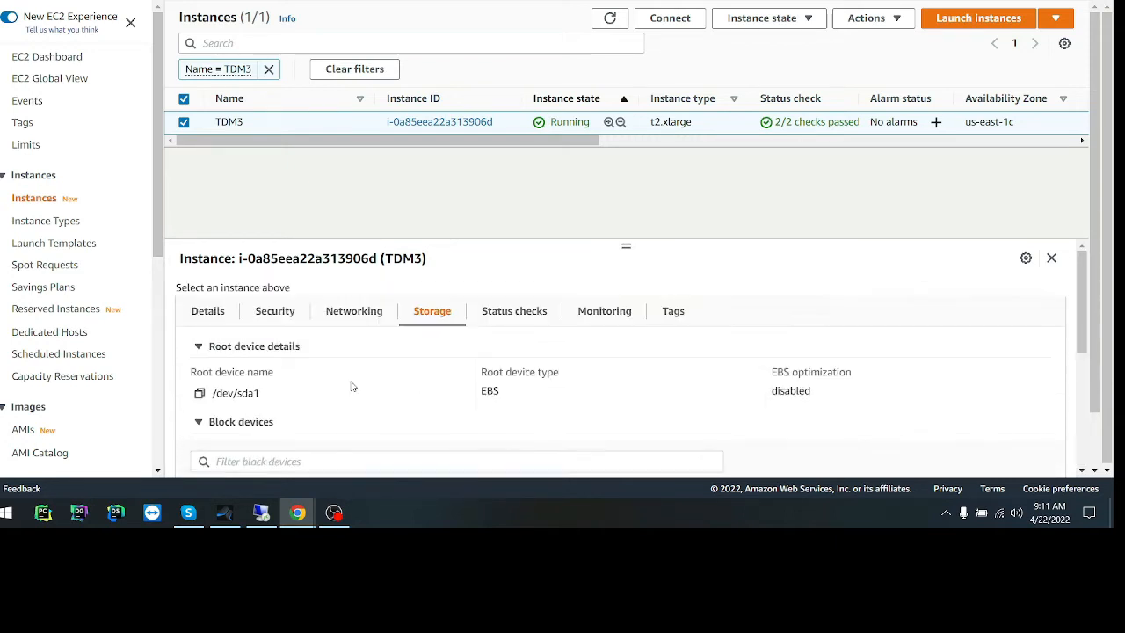
Return to the TDM3 instance's details and check its instance type, Windows platform and AMI name.
click(217, 313)
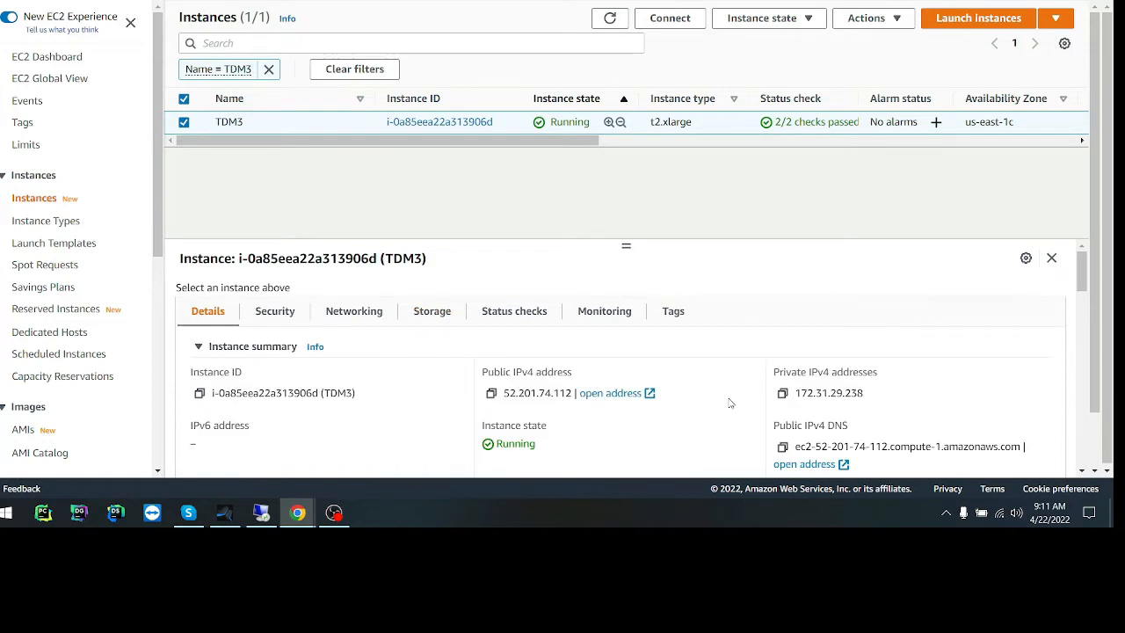
scroll(733, 404, down, 3)
scroll(806, 346, down, 1)
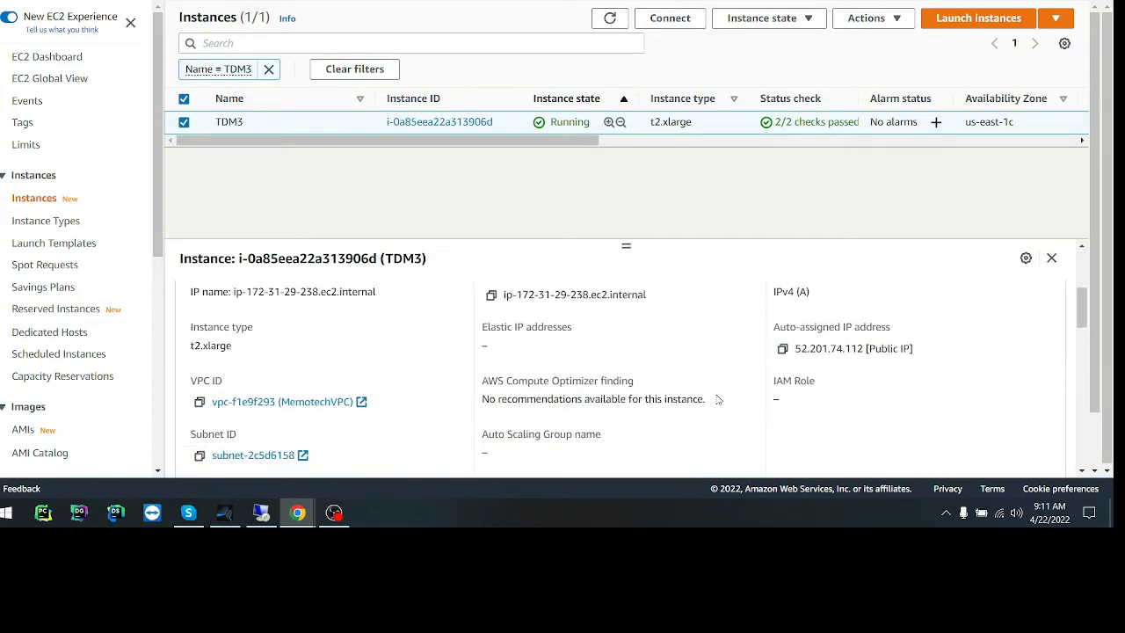
drag(236, 355, 179, 357)
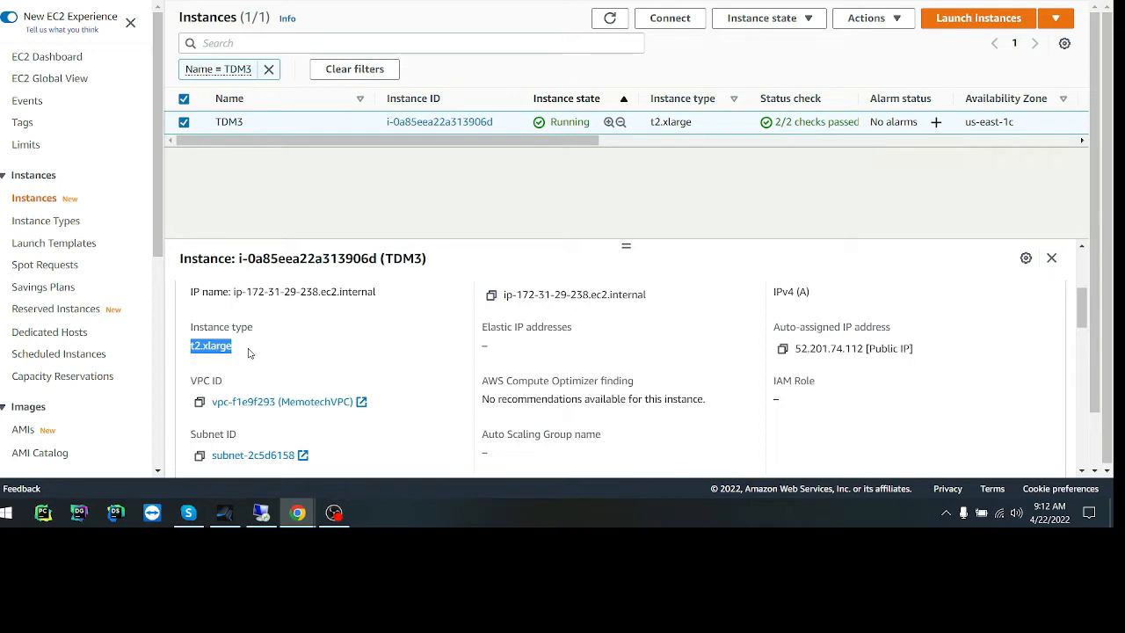
scroll(361, 353, down, 2)
scroll(362, 352, down, 1)
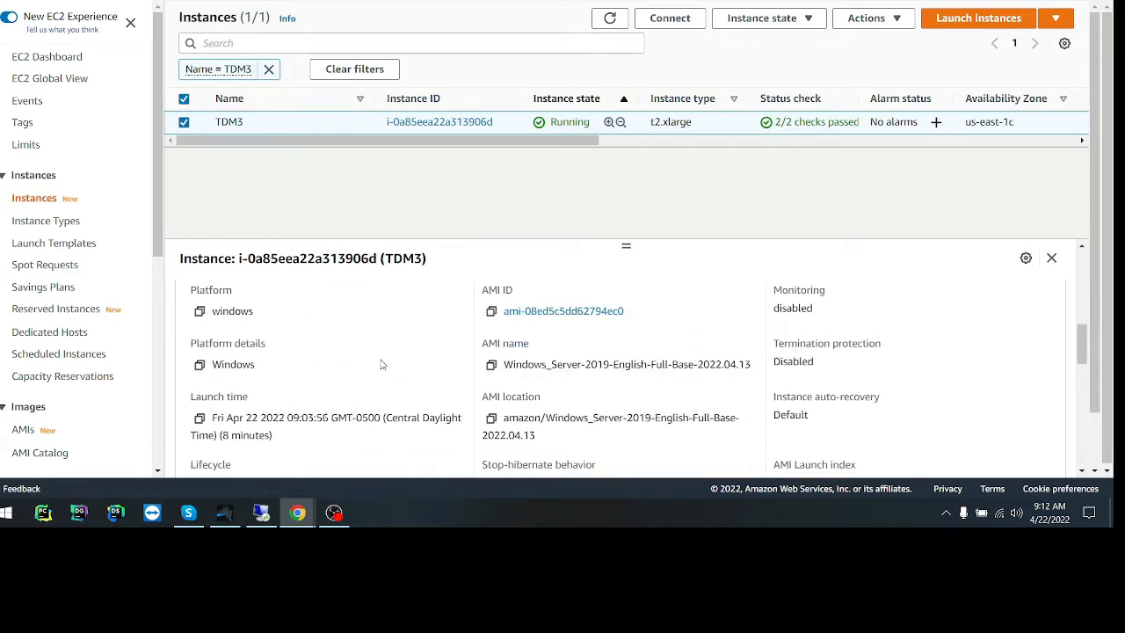
scroll(384, 367, down, 1)
scroll(384, 367, down, 2)
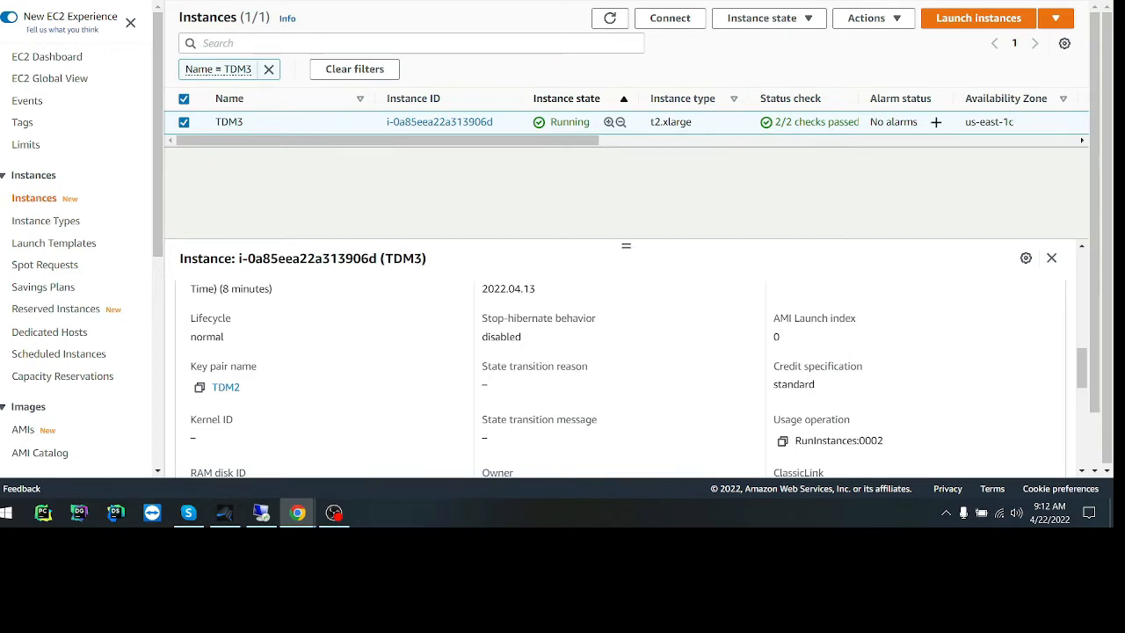
scroll(628, 322, up, 5)
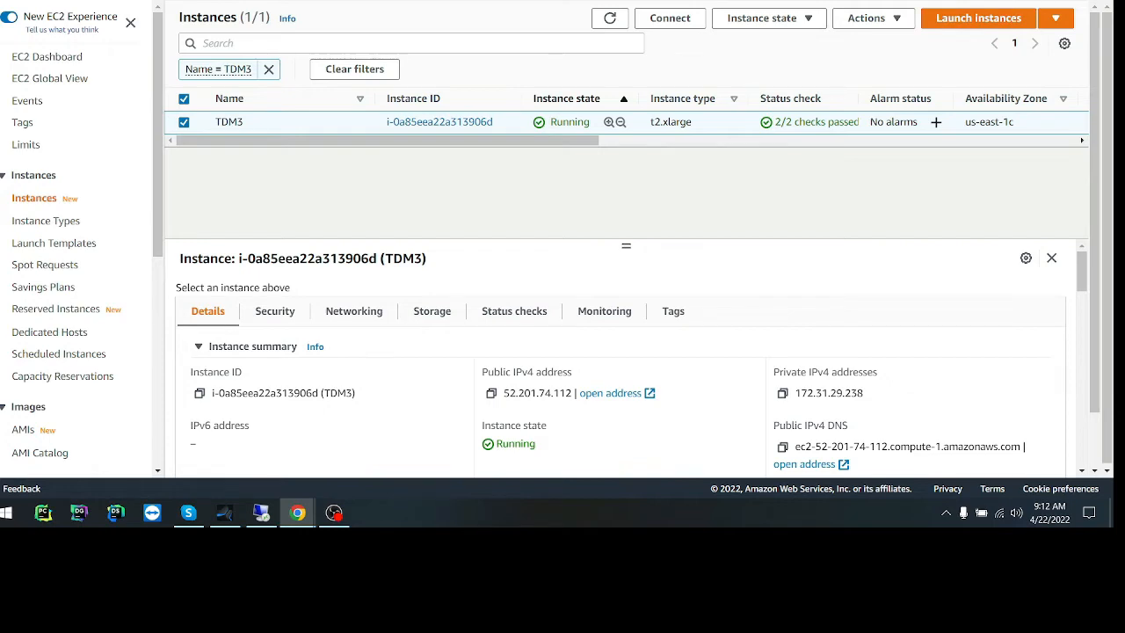
Open the Broadcom Support site's customer sign-in page in a new browser tab.
key(ctrl+t)
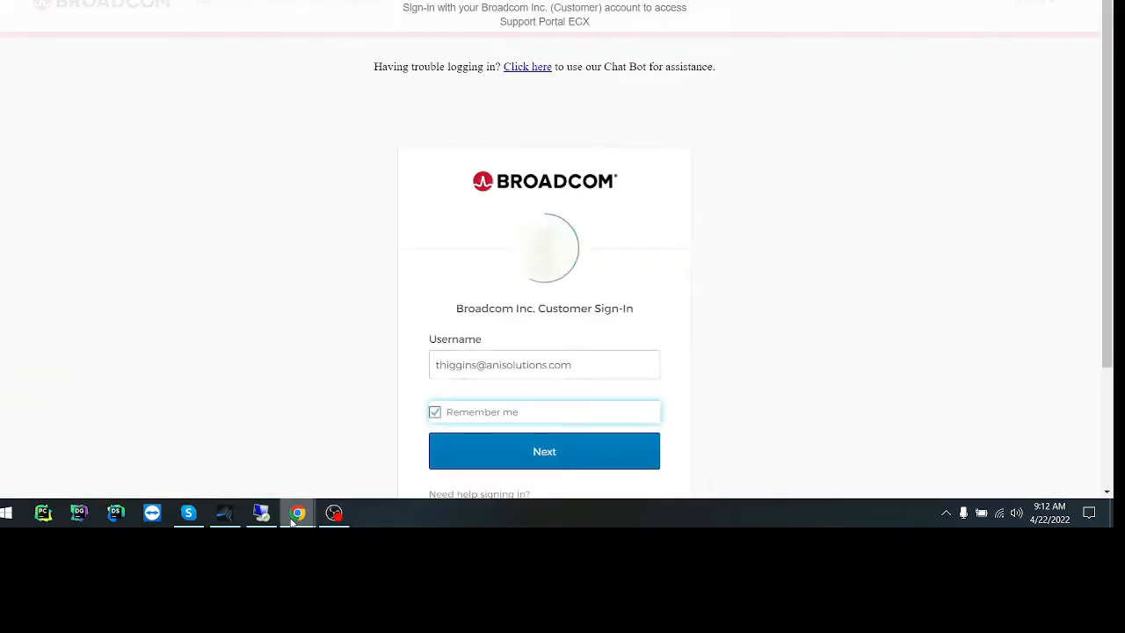
mouse_move(298, 518)
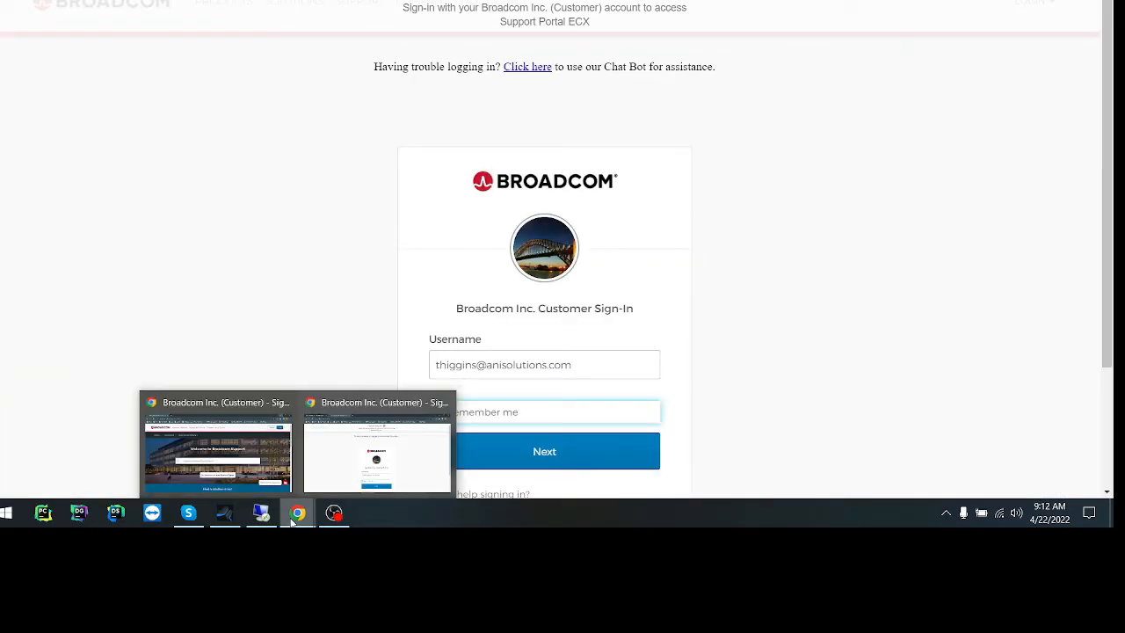
click(444, 403)
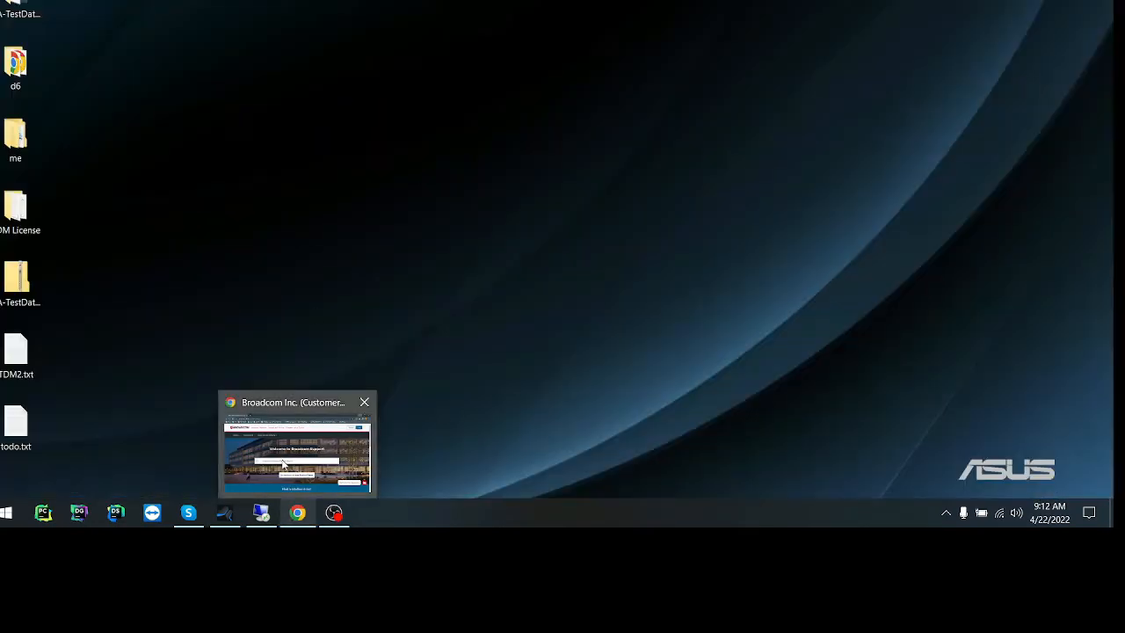
click(350, 444)
Continue with the remembered username, paste the account password and sign in to Broadcom Support.
click(551, 436)
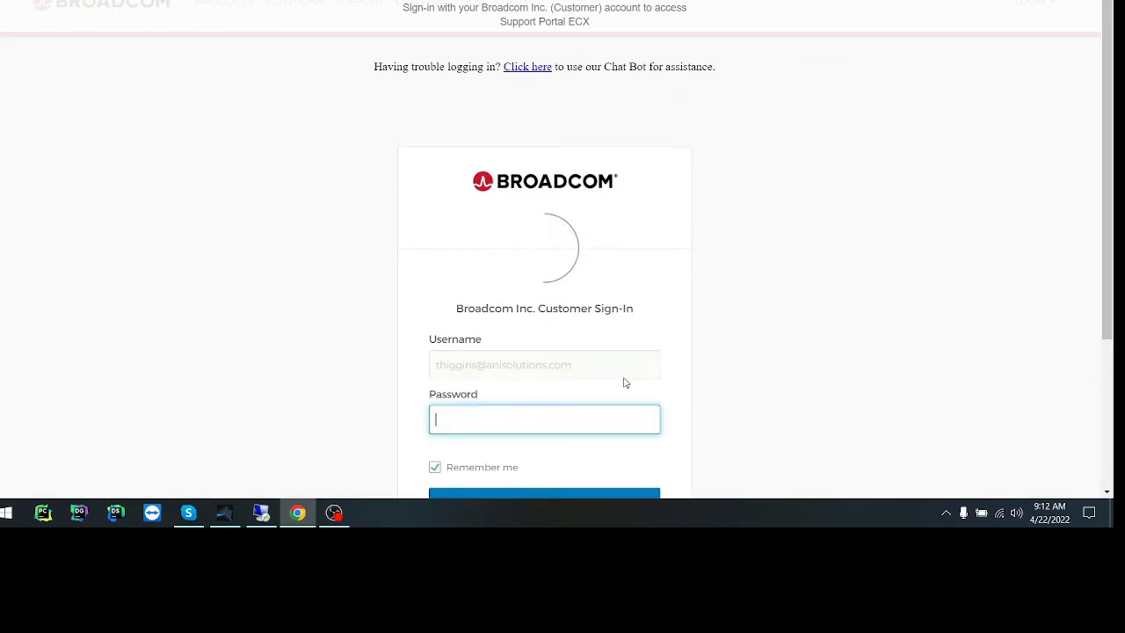
key(ctrl+v)
scroll(606, 412, down, 3)
click(589, 304)
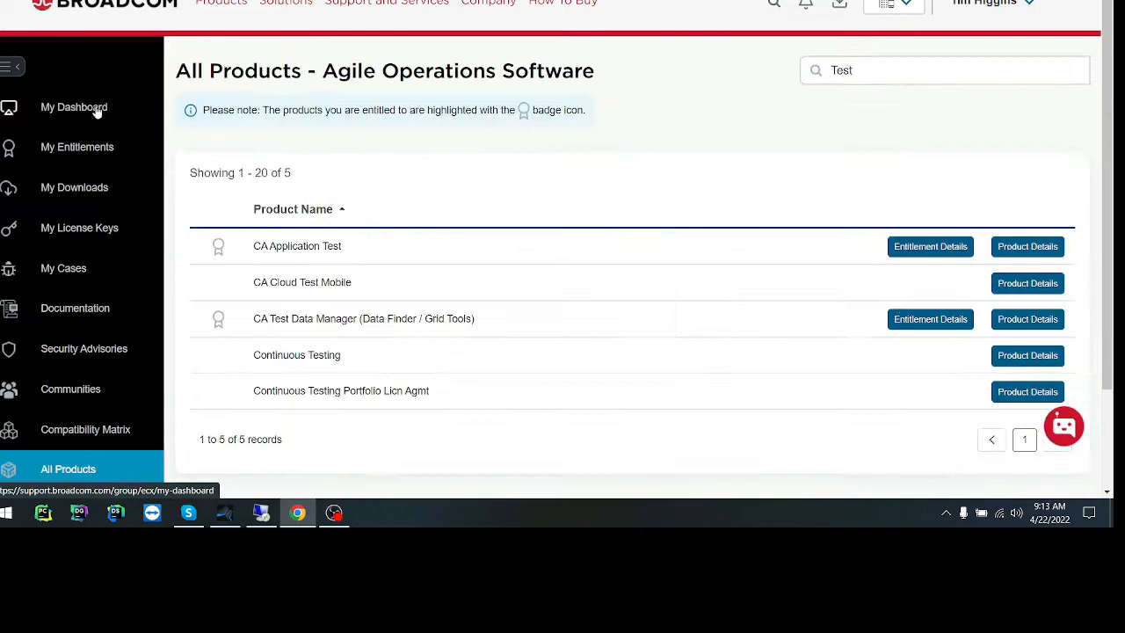
Search the Agile Operations Software product downloads for "TE" and open Test Data Manager.
click(92, 192)
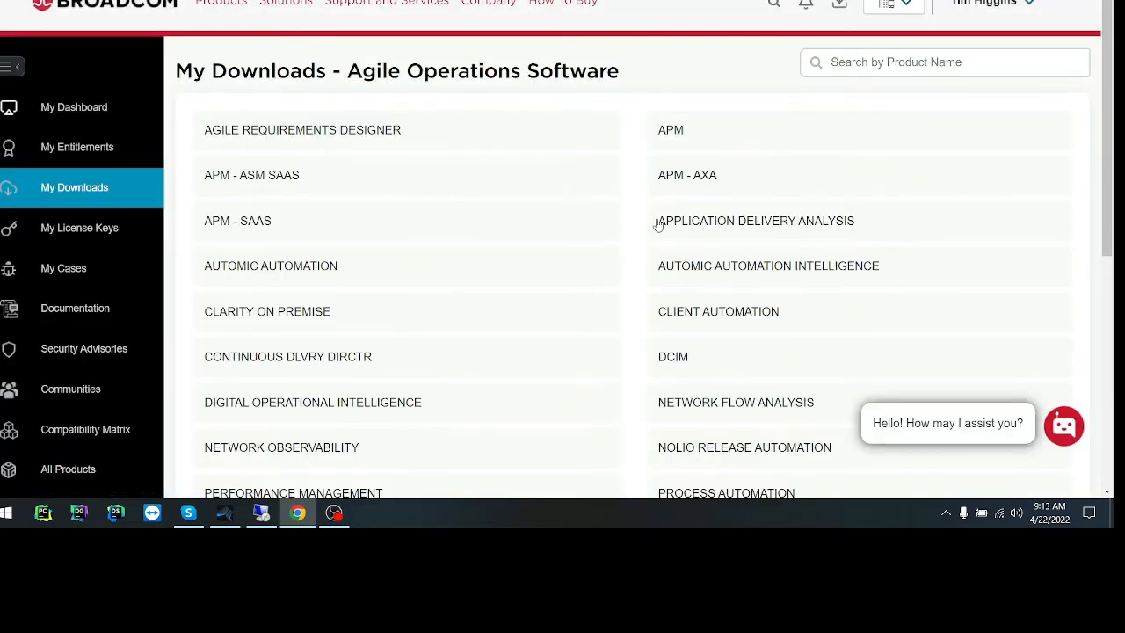
drag(290, 91, 227, 88)
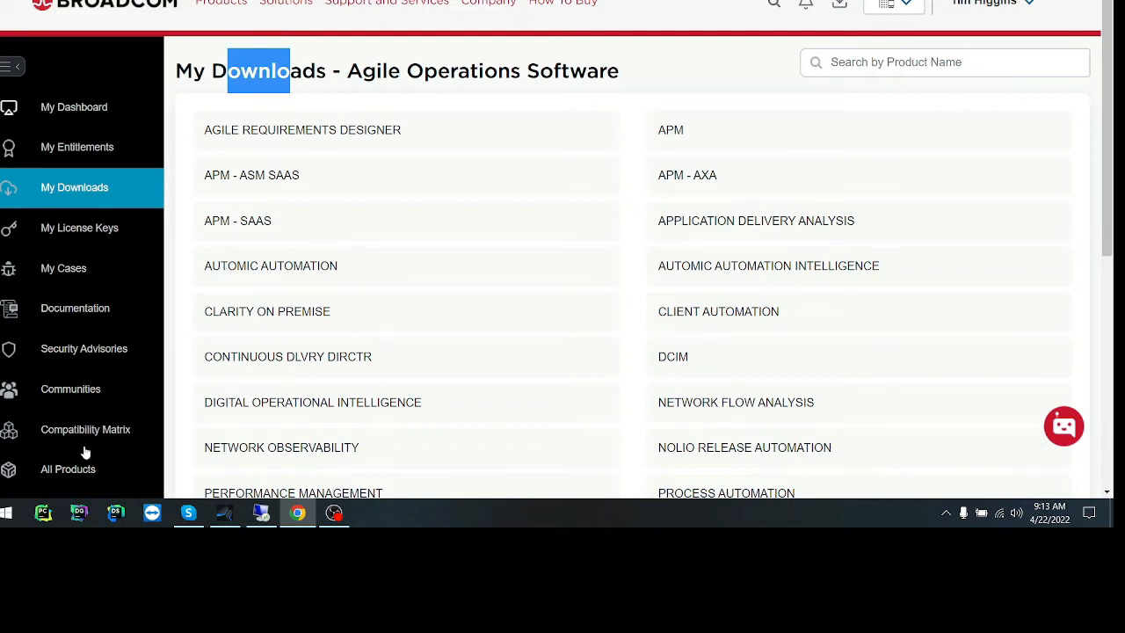
click(849, 62)
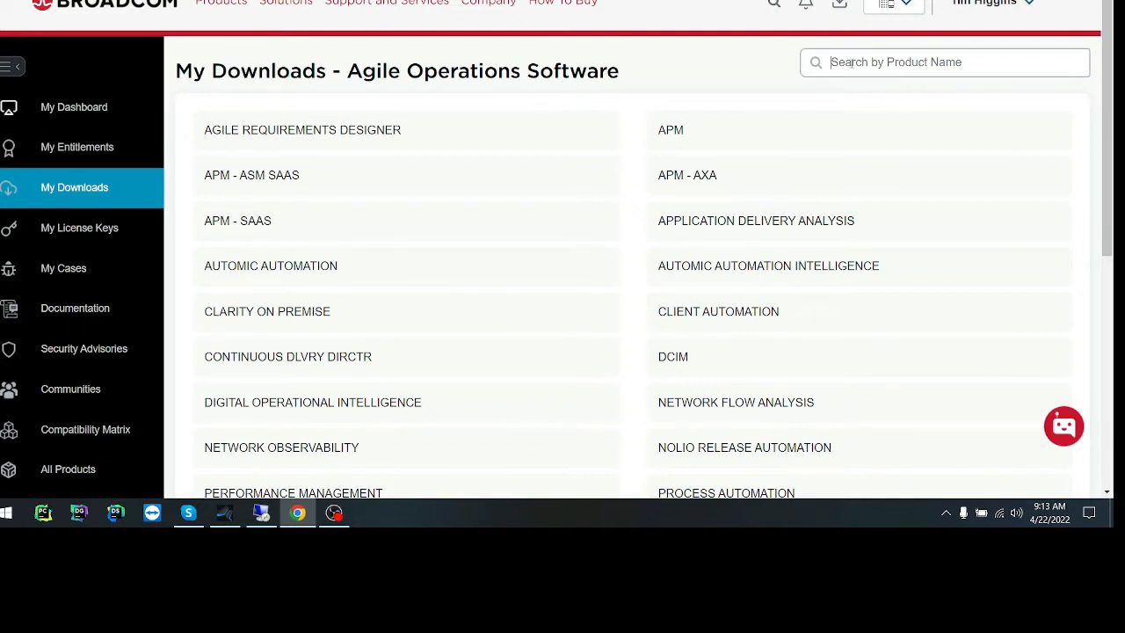
text(TE)
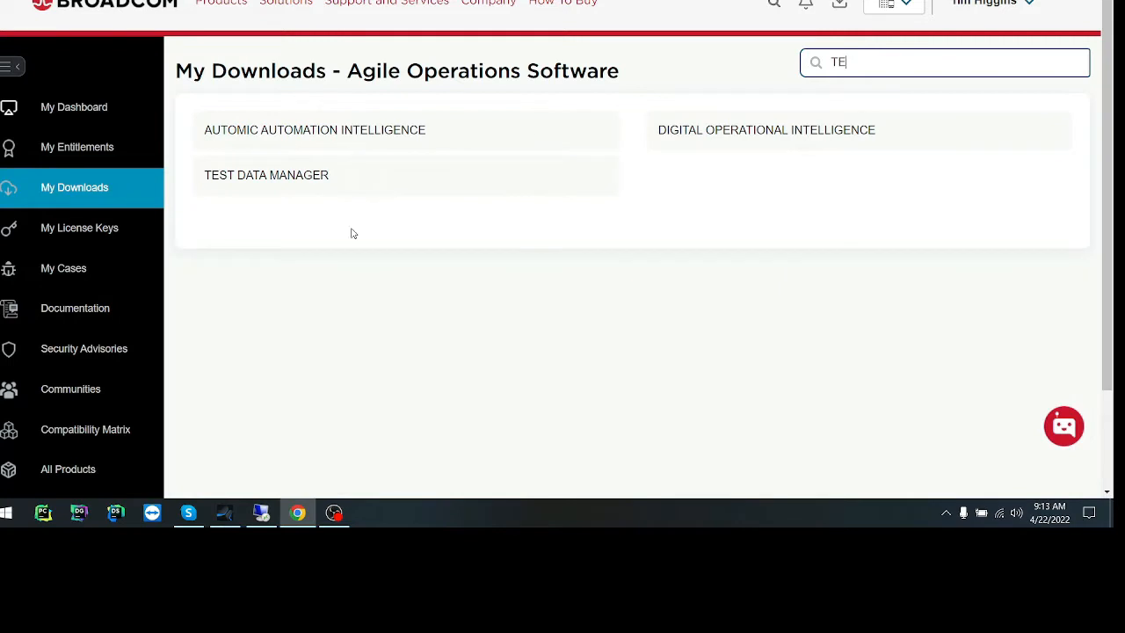
click(329, 175)
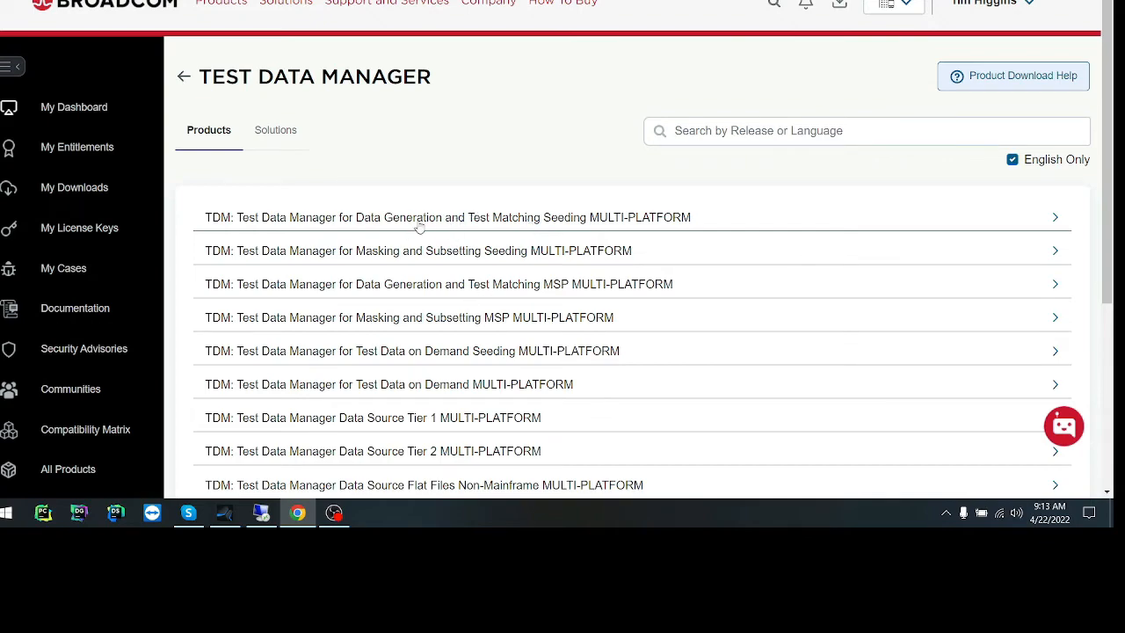
Expand Test Data Manager for Data Generation and Test Matching Seeding MULTI-PLATFORM and open its 4.10 release.
scroll(446, 323, down, 3)
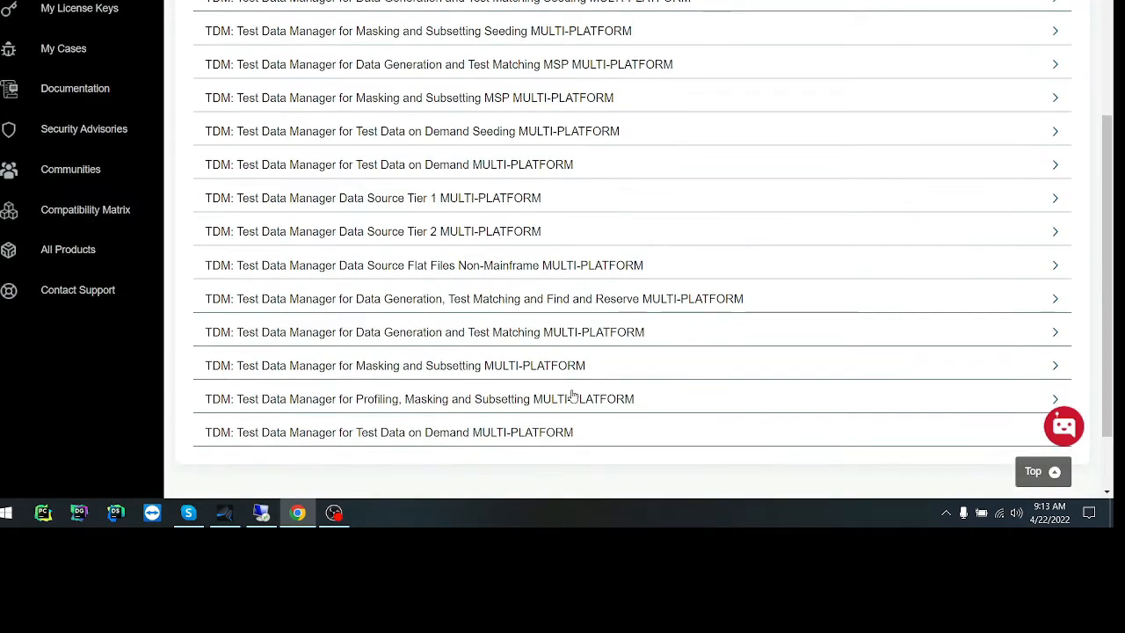
scroll(557, 434, up, 3)
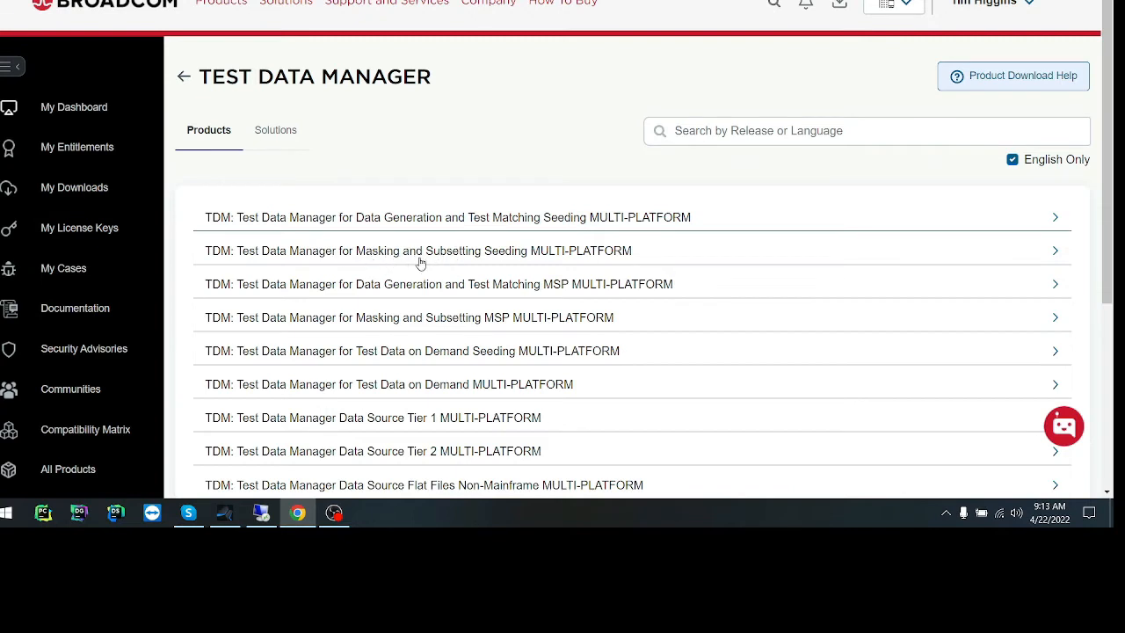
click(526, 214)
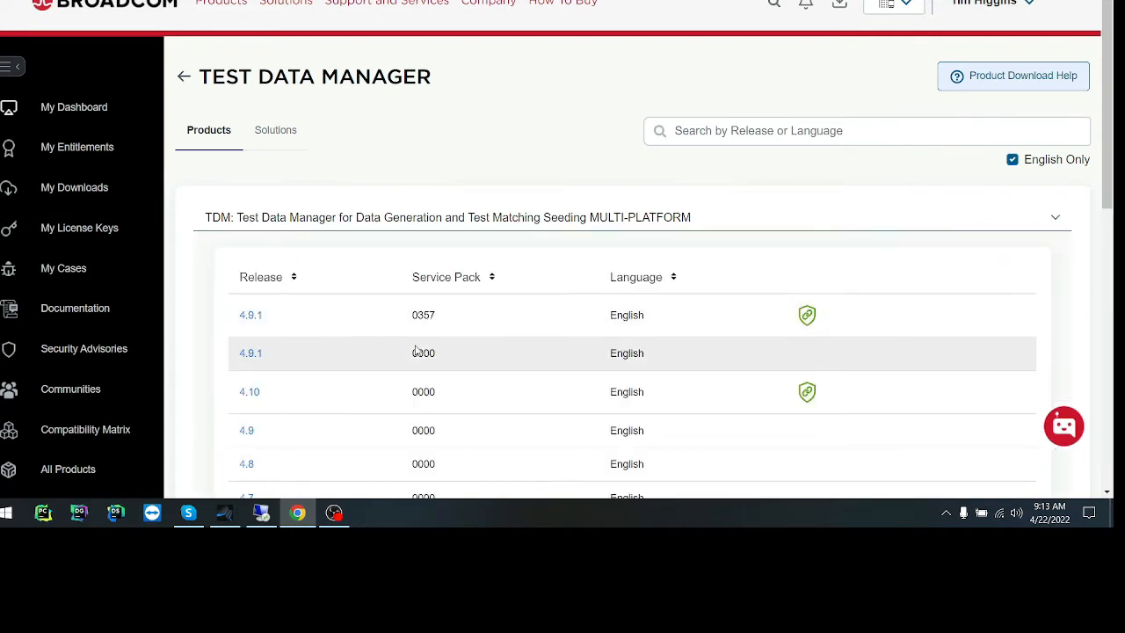
scroll(416, 351, down, 3)
drag(262, 249, 231, 251)
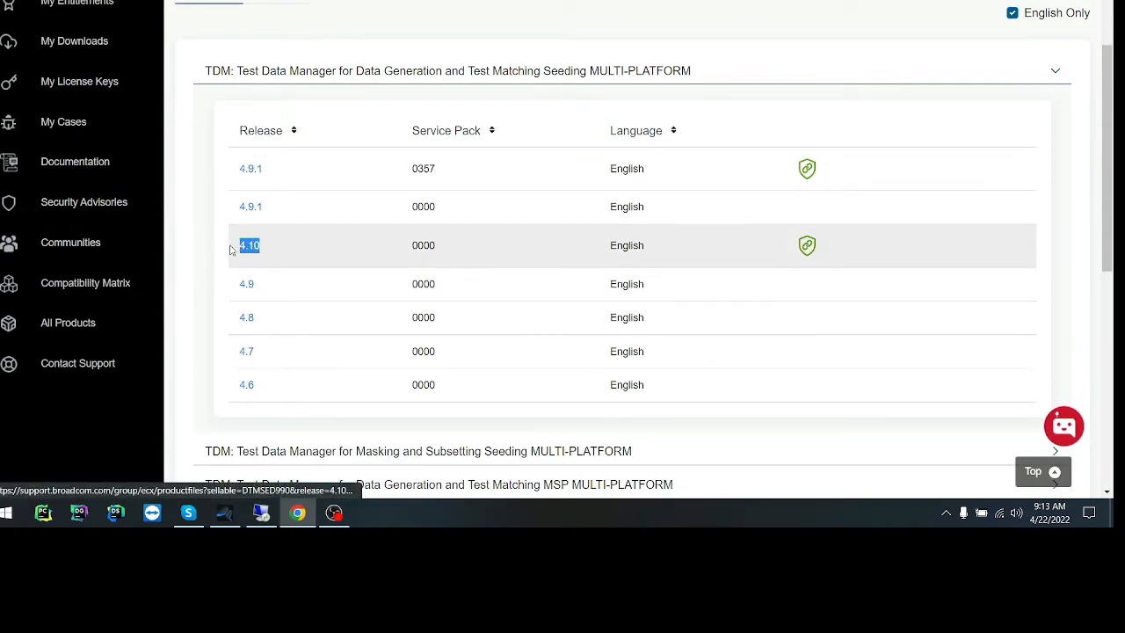
click(246, 247)
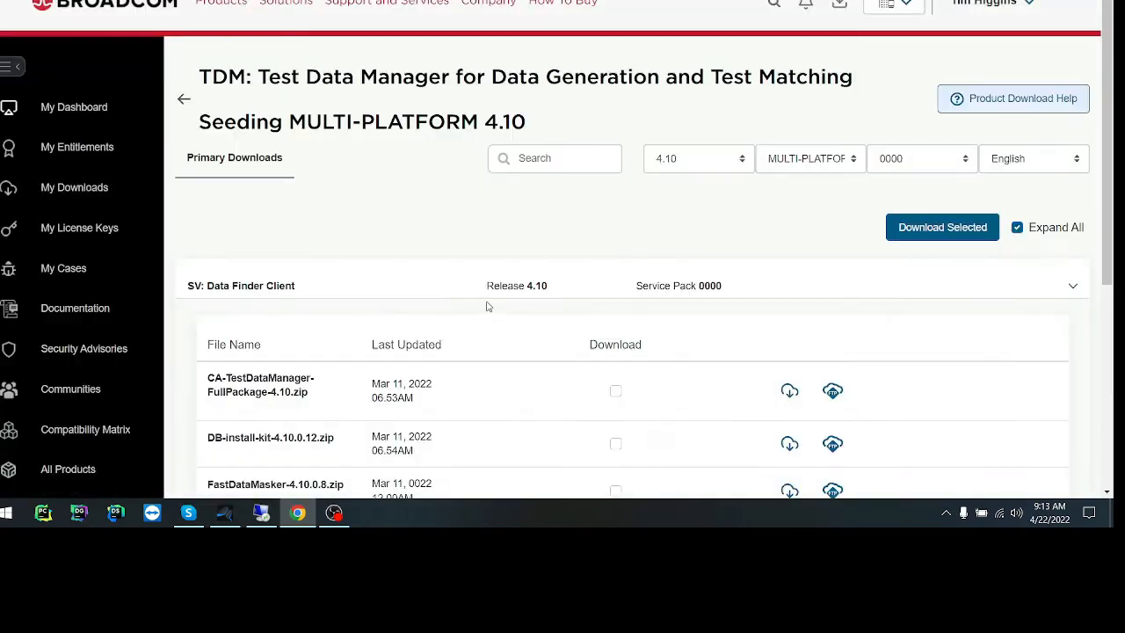
Examine the release 4.10 download files, highlighting CA-TestDataManager-FullPackage-4.10.zip.
scroll(377, 314, down, 3)
drag(335, 253, 204, 232)
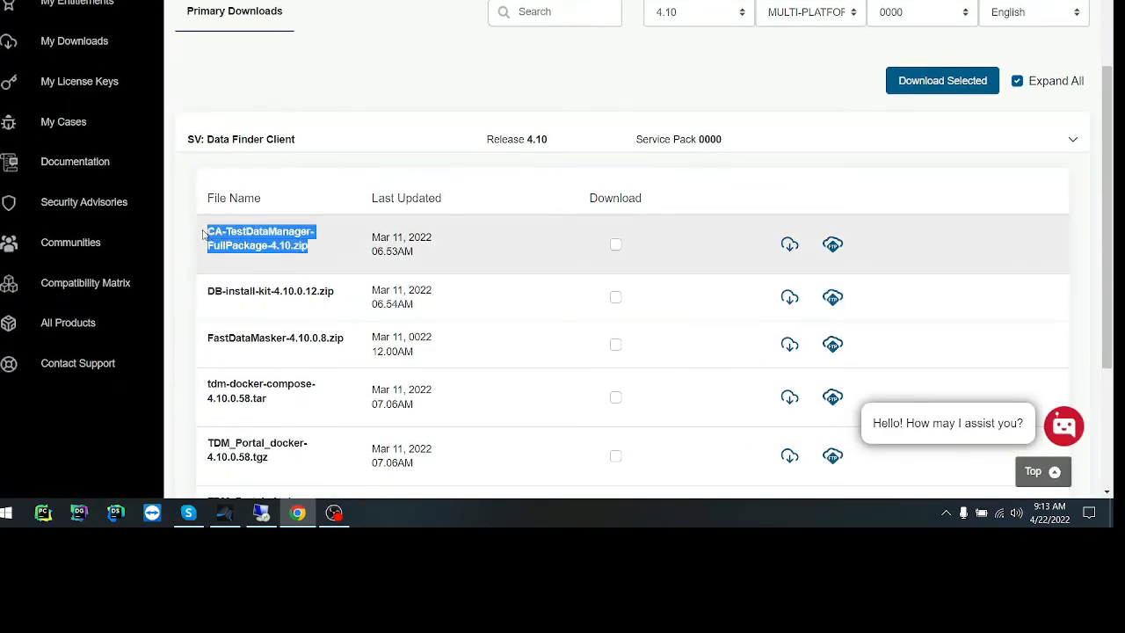
scroll(204, 234, down, 1)
click(184, 195)
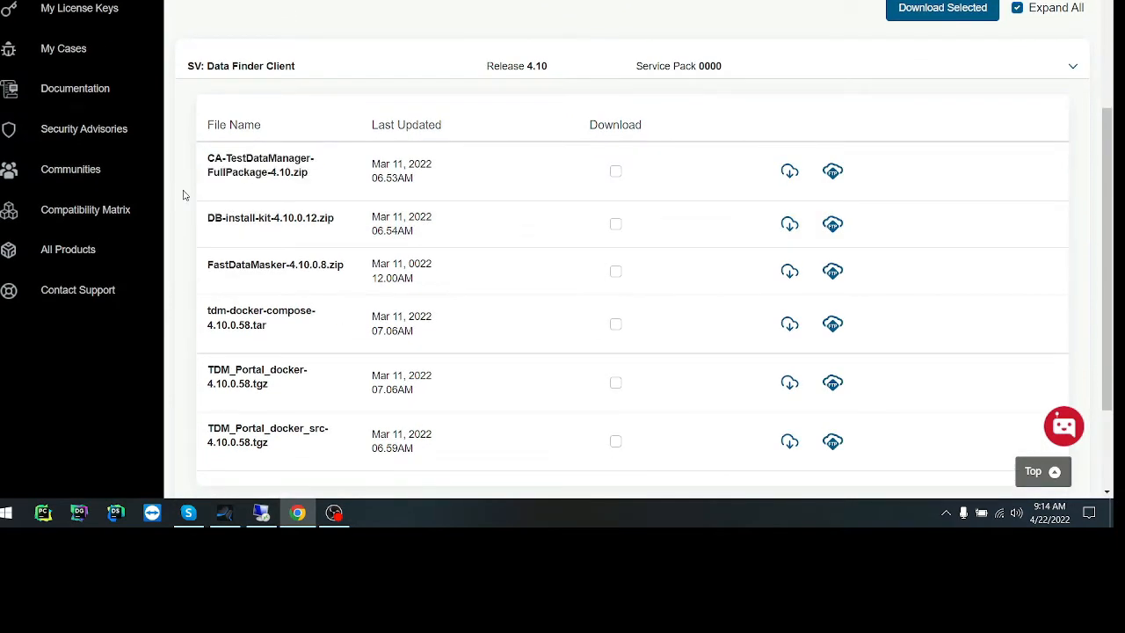
Review the DB-install-kit, tdm-docker-compose, FastDataMasker and CA-TestDataManager-FullPackage file names in the release 4.10 downloads.
drag(207, 219, 345, 225)
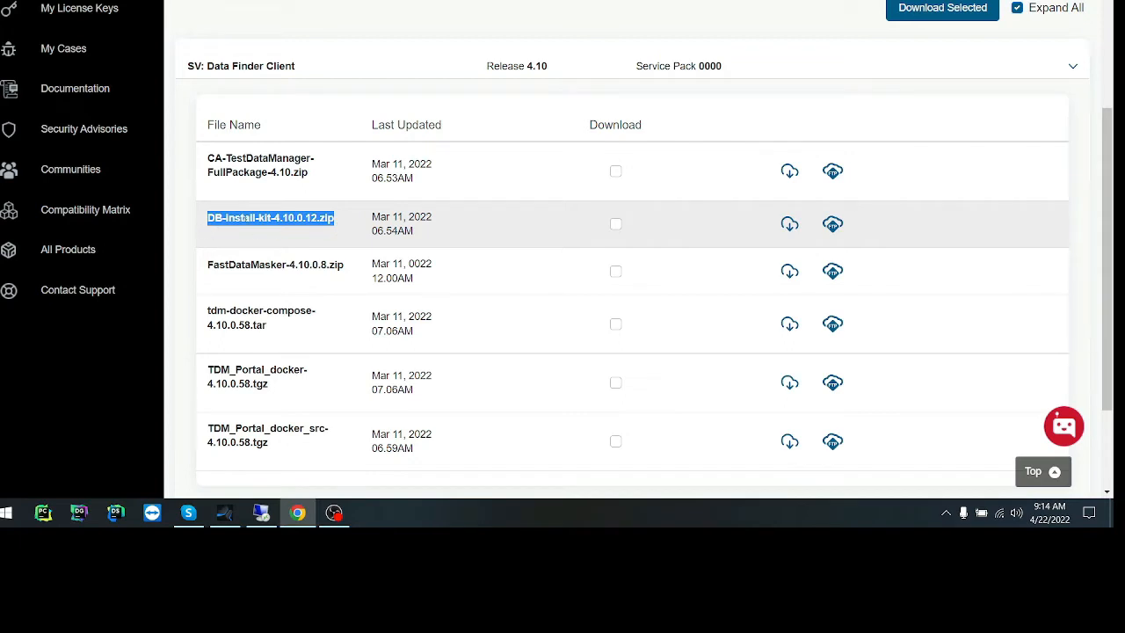
scroll(314, 342, down, 1)
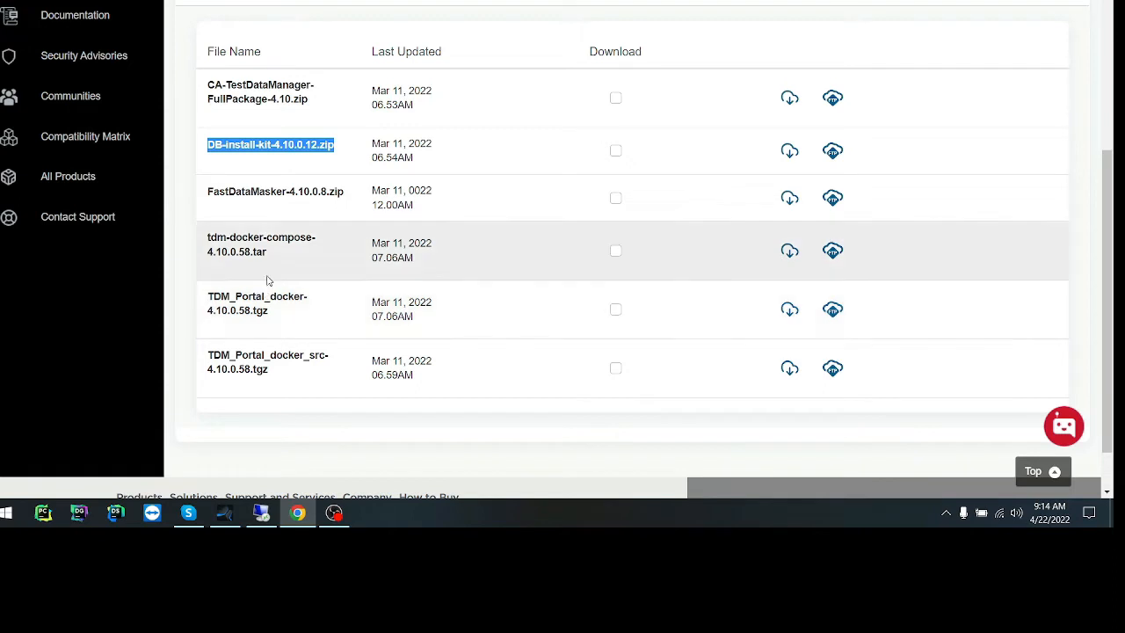
drag(304, 252, 202, 243)
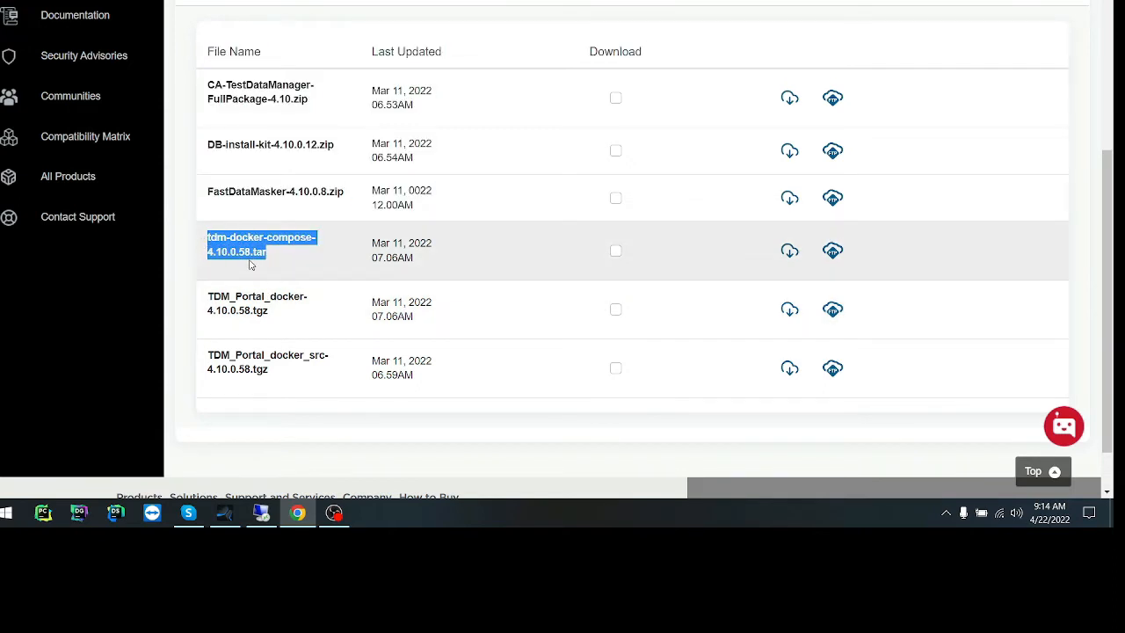
scroll(251, 264, up, 1)
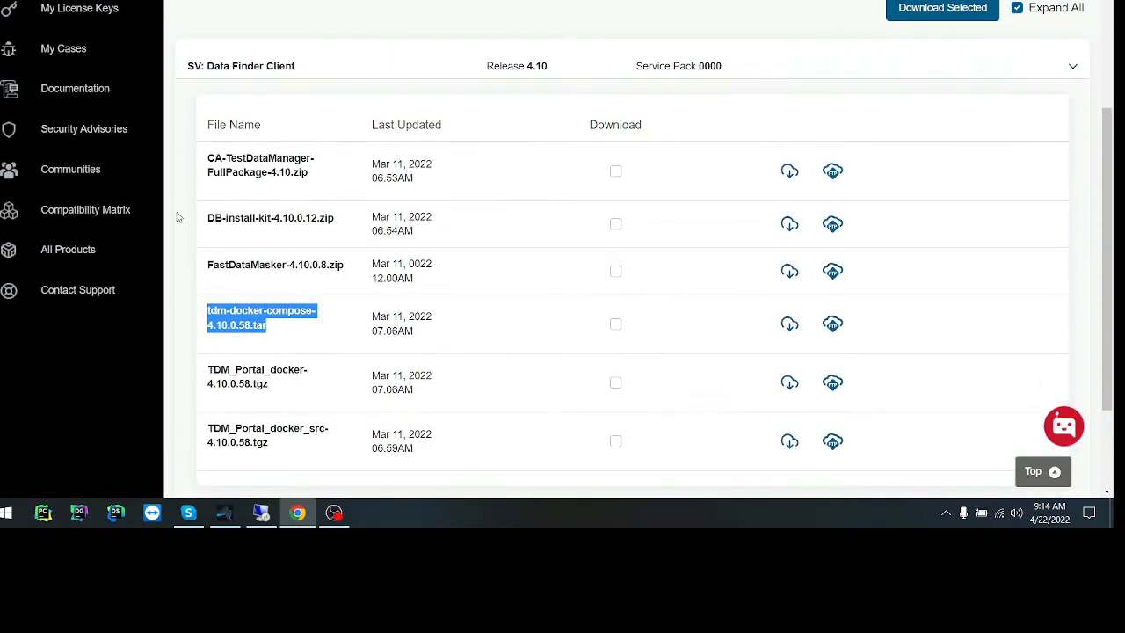
drag(208, 265, 347, 273)
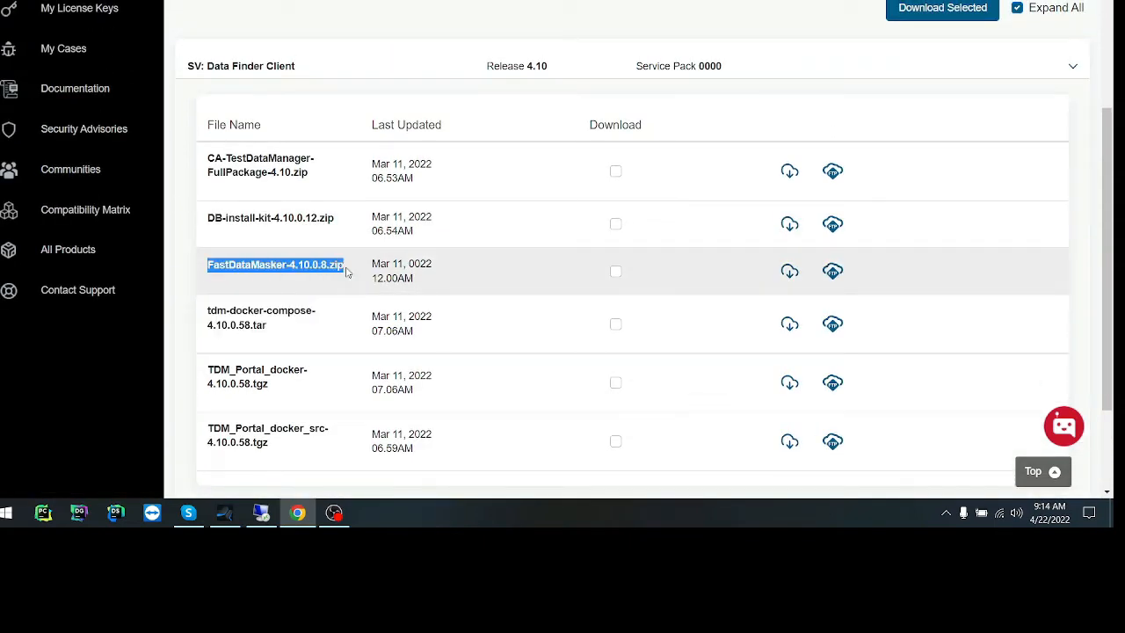
drag(327, 172, 202, 163)
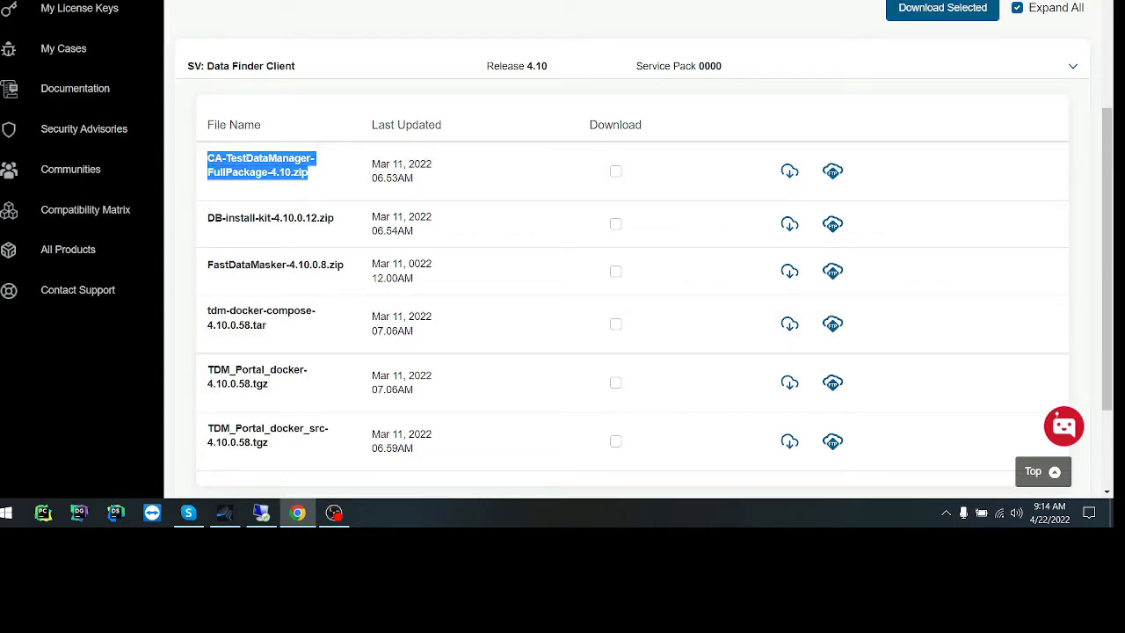
Search the web for "sql express" in a new tab and open Microsoft's SQL Server Downloads page.
key(ctrl+t)
text(sql)
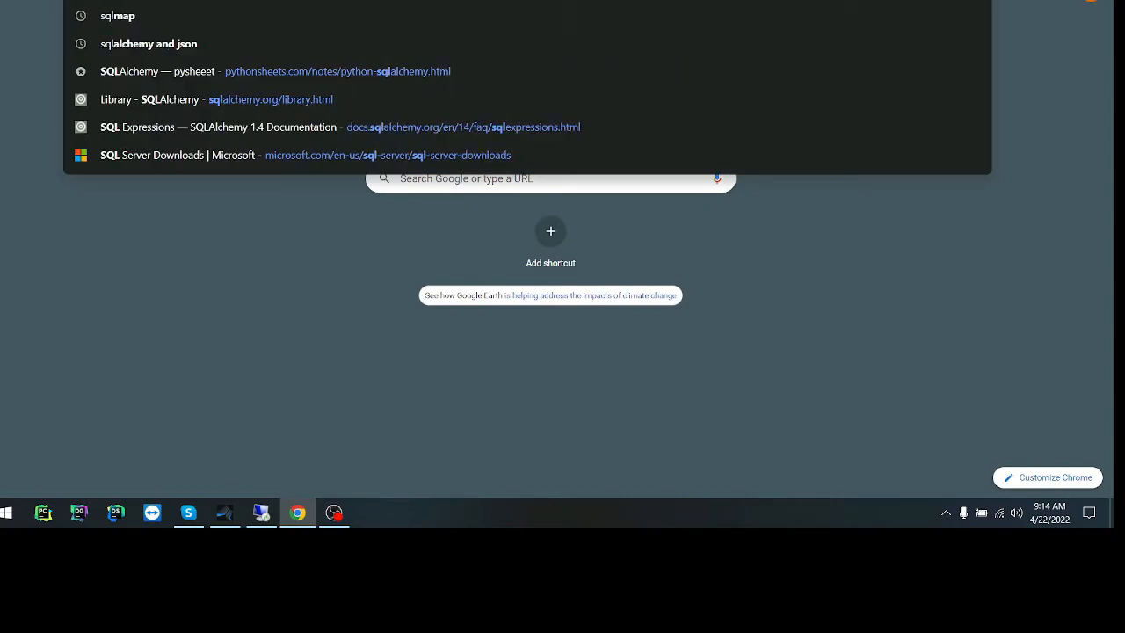
text( e)
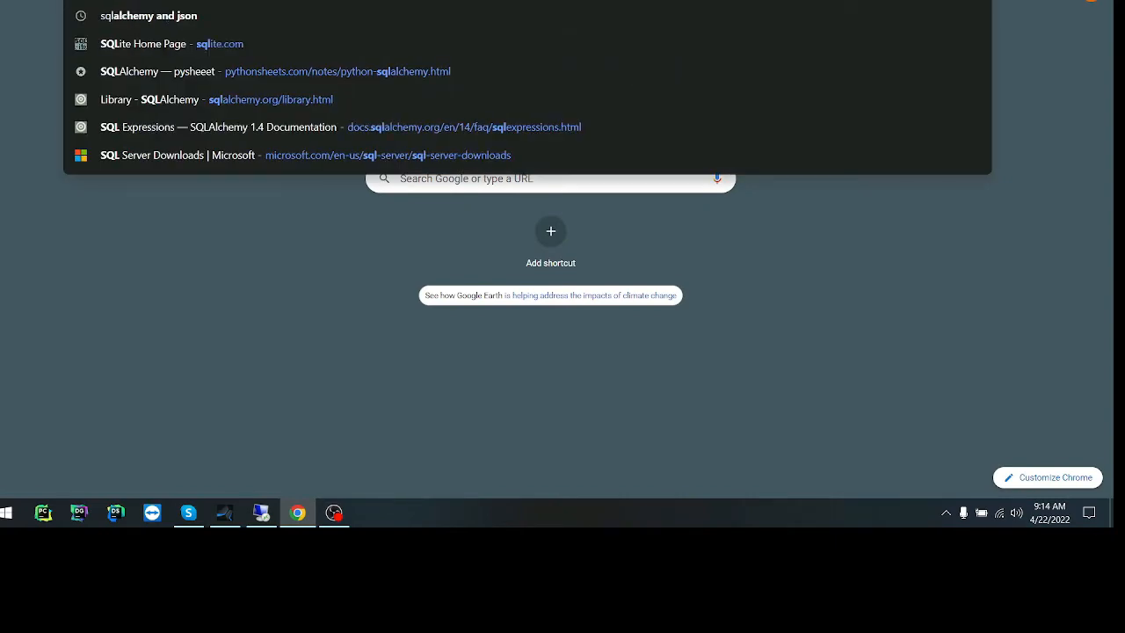
text(xpress)
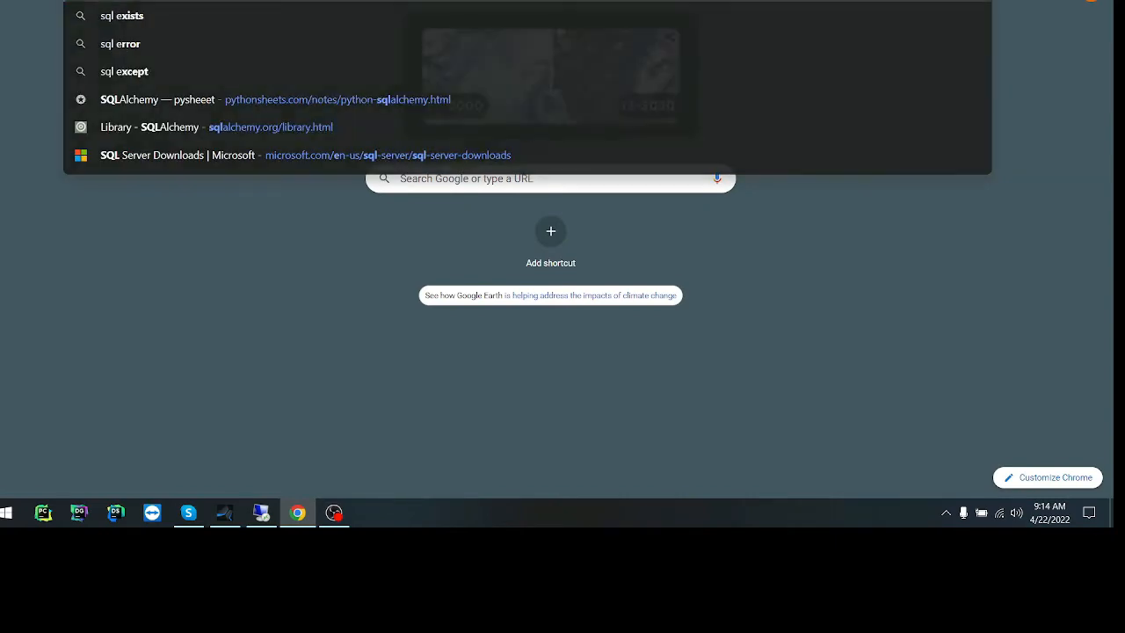
key(Return)
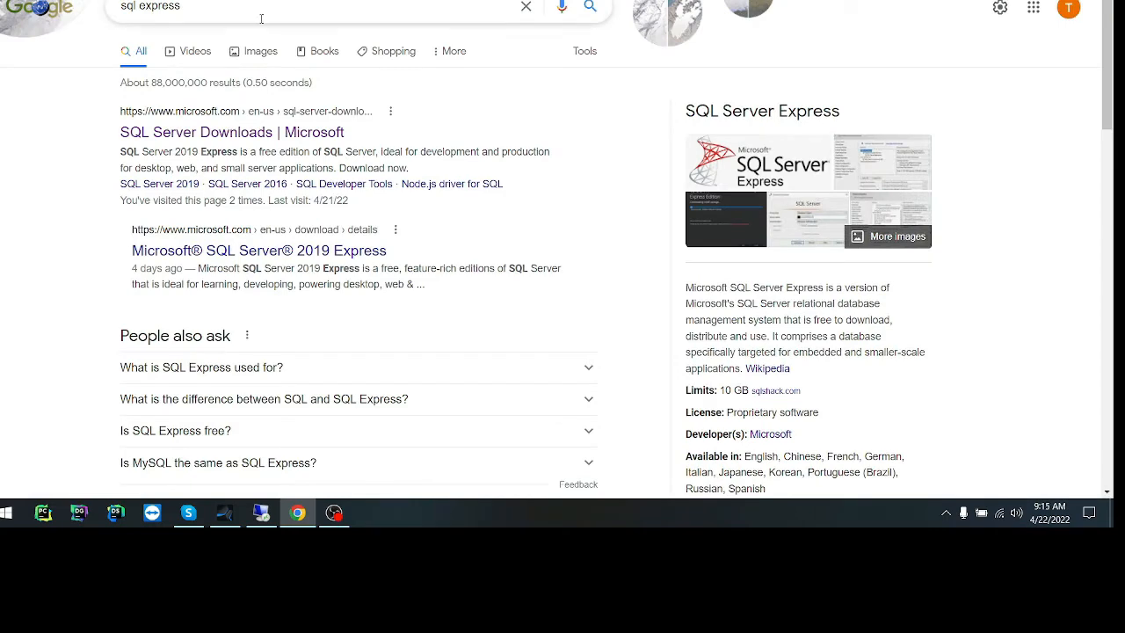
click(252, 133)
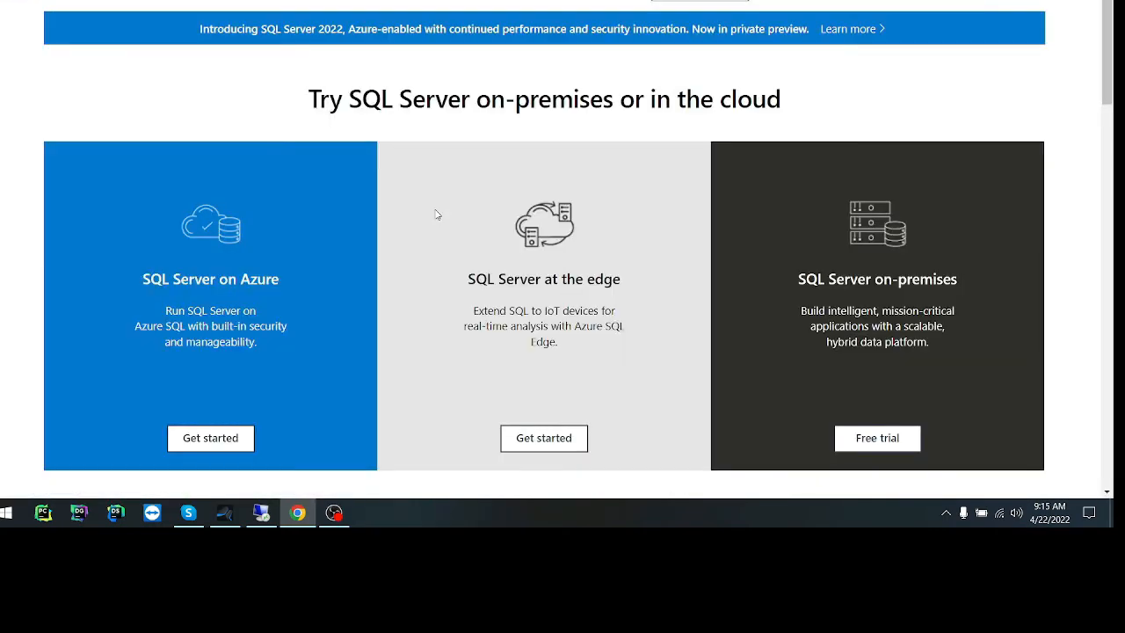
Examine the free specialized editions, highlighting the Express edition's heading and description.
scroll(436, 213, down, 3)
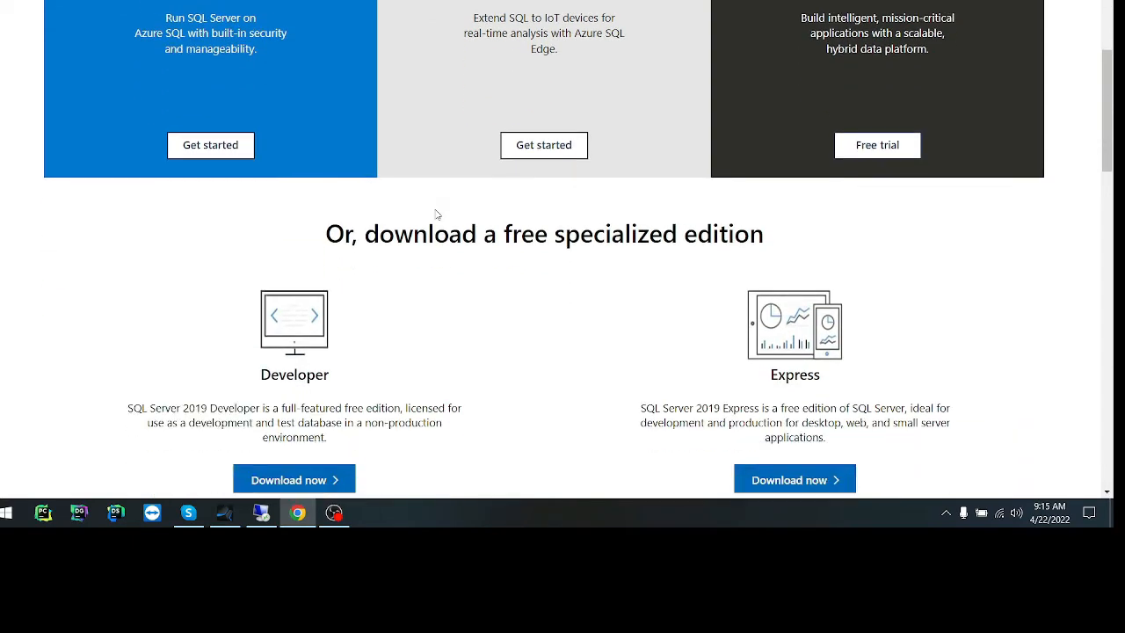
scroll(422, 227, down, 2)
drag(333, 296, 129, 260)
drag(832, 291, 716, 262)
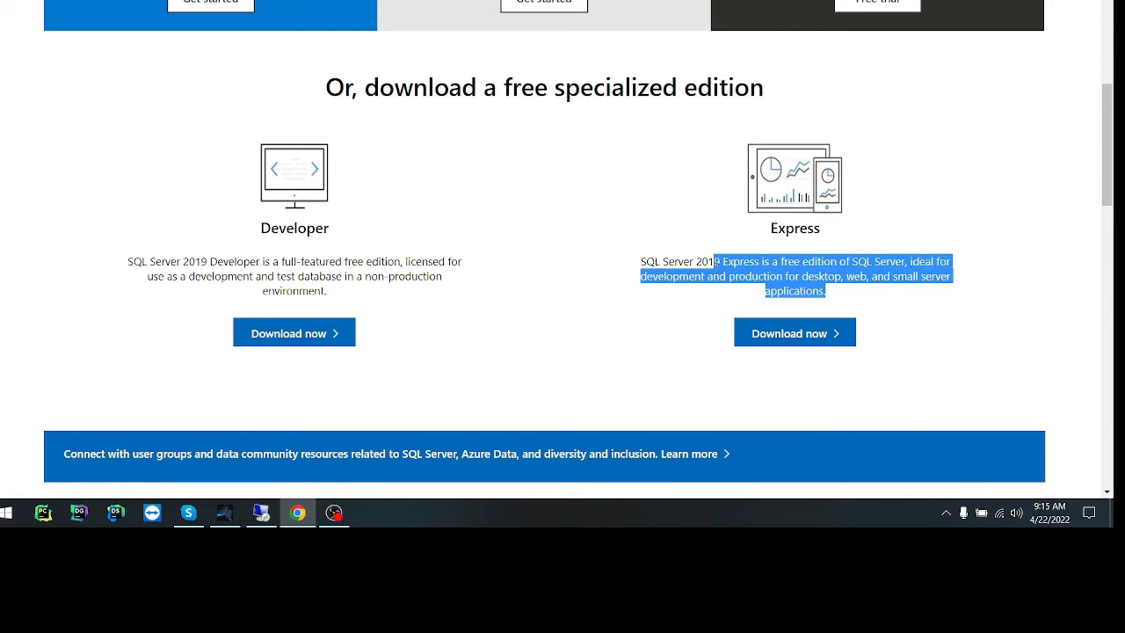
click(844, 276)
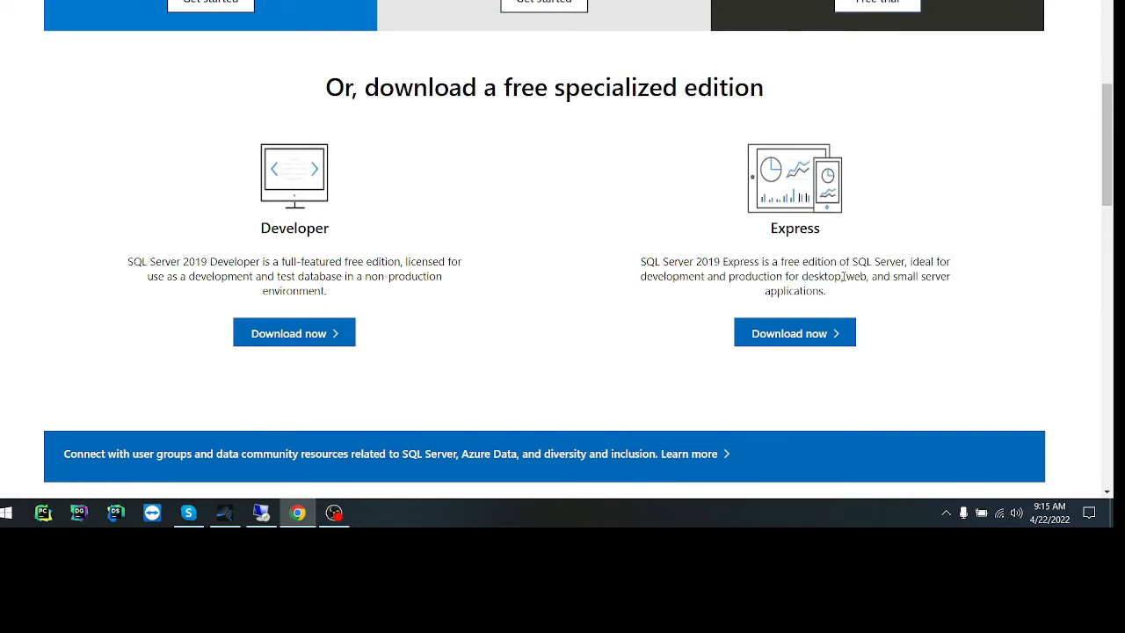
drag(832, 235, 736, 229)
click(843, 276)
drag(618, 271, 683, 231)
click(819, 281)
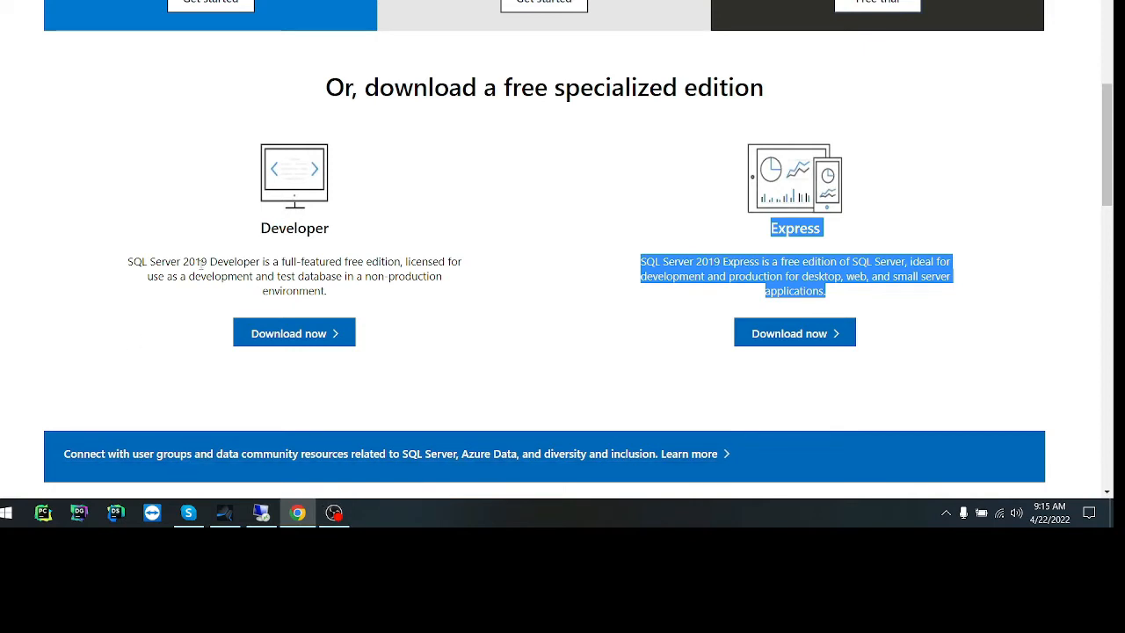
Read the SQL Server 2019 Developer edition's description, highlighting its licensed use as a development and test database.
drag(207, 261, 287, 261)
click(285, 261)
drag(339, 289, 100, 251)
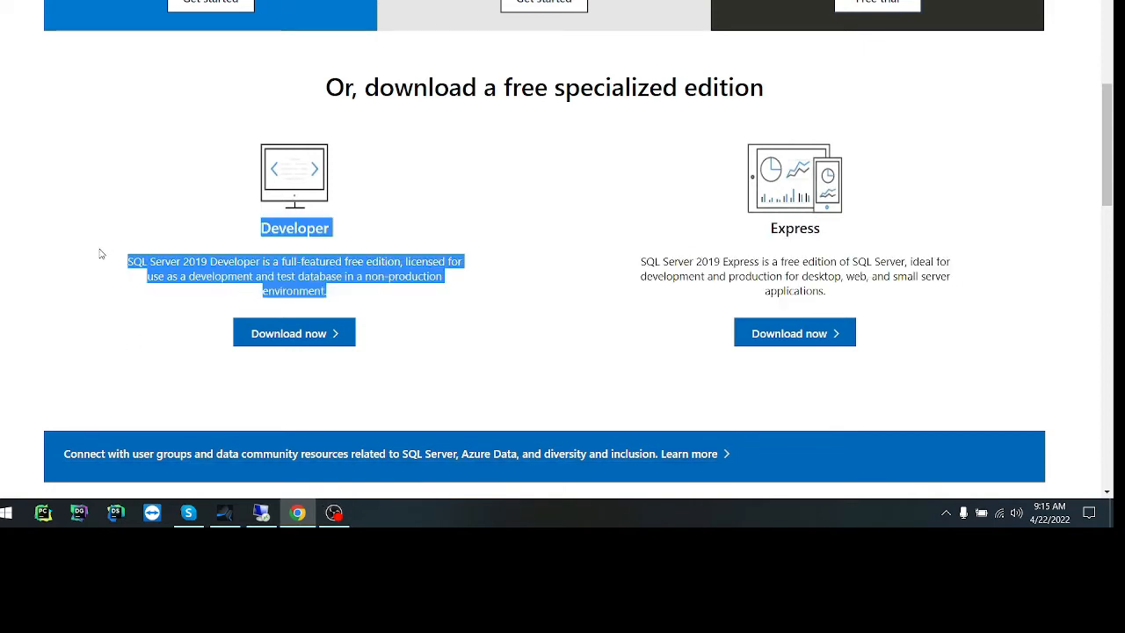
drag(324, 292, 113, 276)
click(123, 273)
double_click(195, 261)
double_click(236, 261)
click(245, 264)
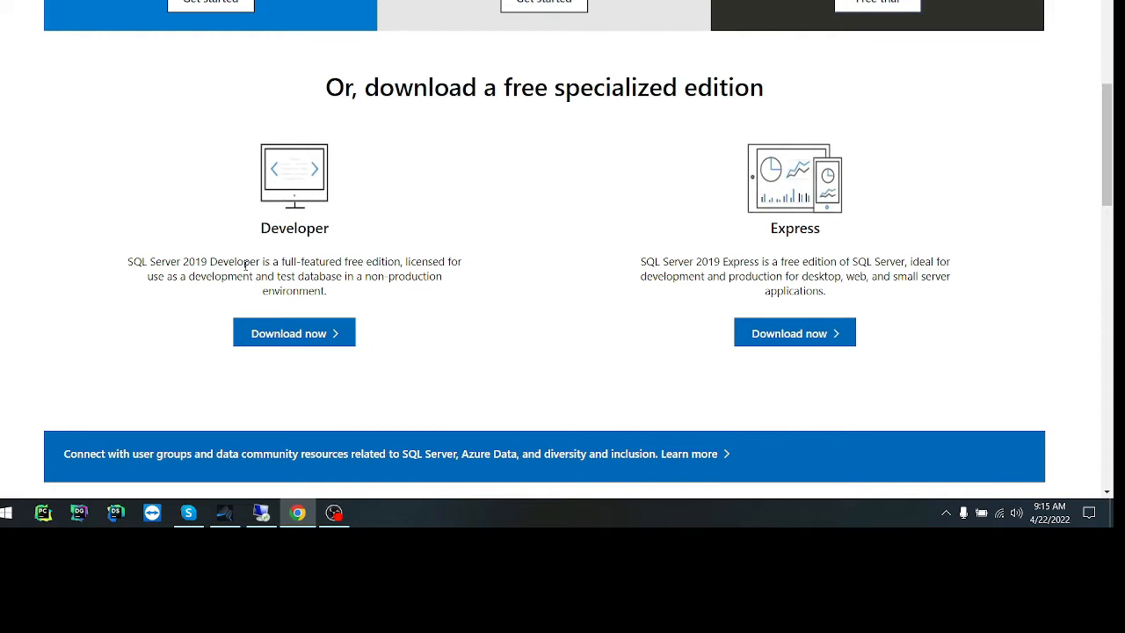
double_click(246, 265)
click(237, 262)
double_click(235, 255)
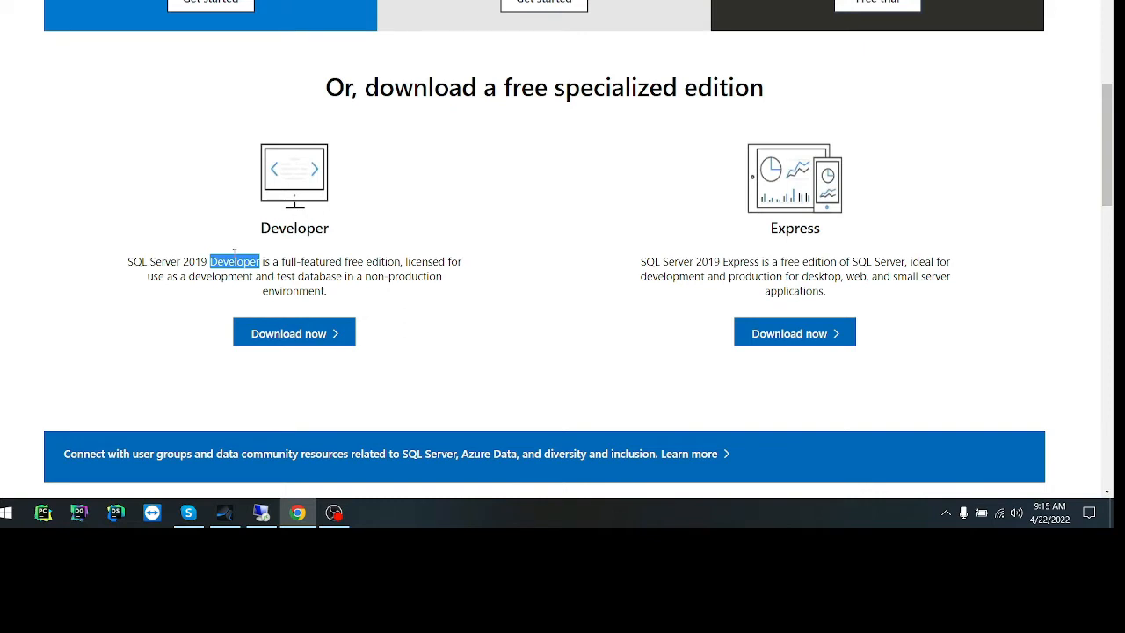
double_click(294, 291)
click(307, 267)
double_click(319, 262)
mouse_move(180, 276)
mouse_down()
mouse_move(281, 291)
mouse_move(324, 276)
mouse_move(183, 293)
mouse_move(182, 280)
mouse_up()
click(307, 275)
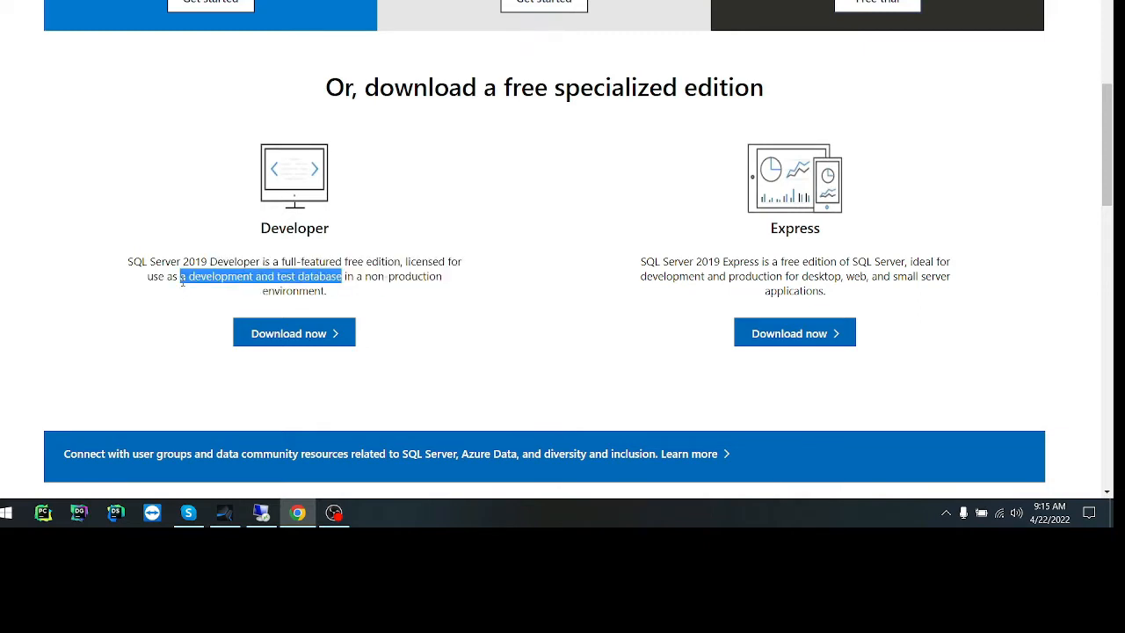
click(379, 259)
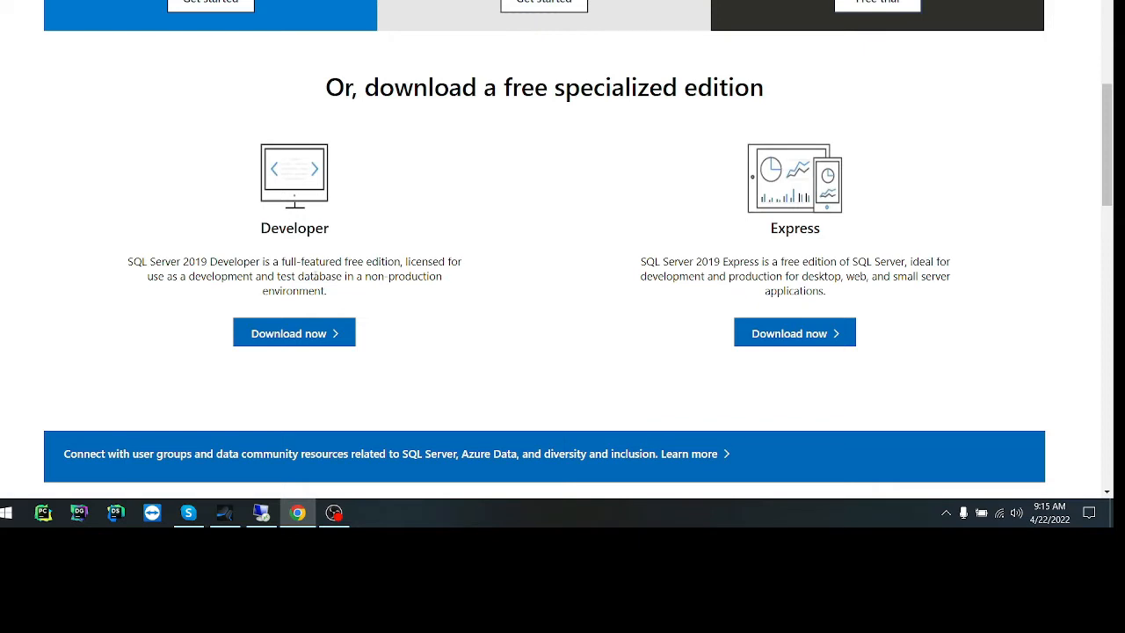
double_click(317, 276)
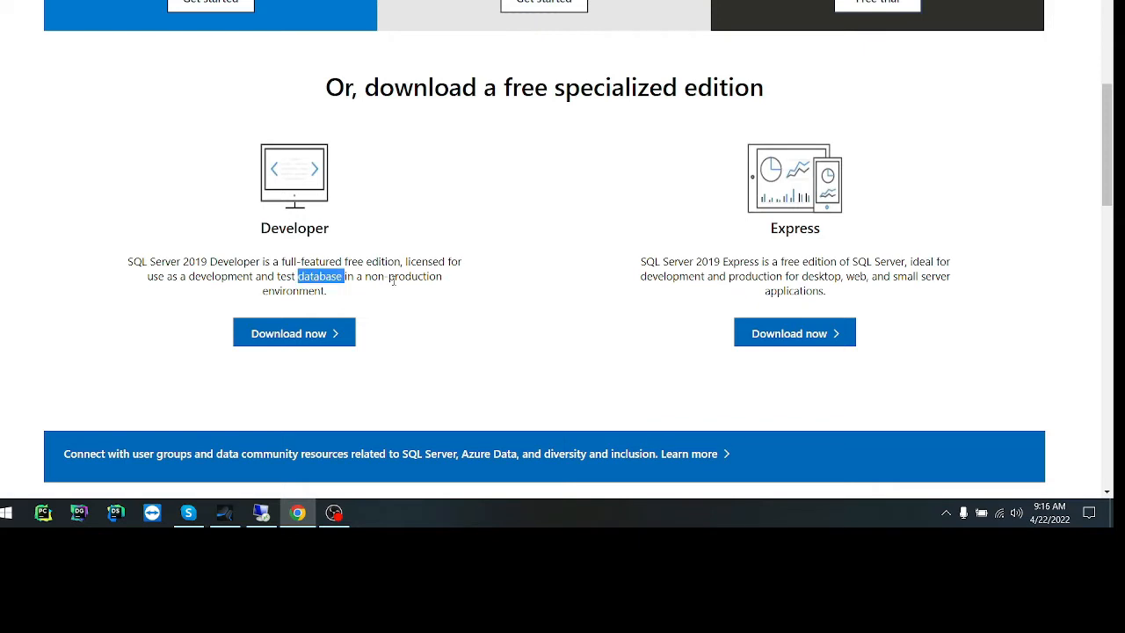
Compare with the SQL Server 2019 Express edition by highlighting its description of supported uses.
double_click(797, 290)
click(688, 261)
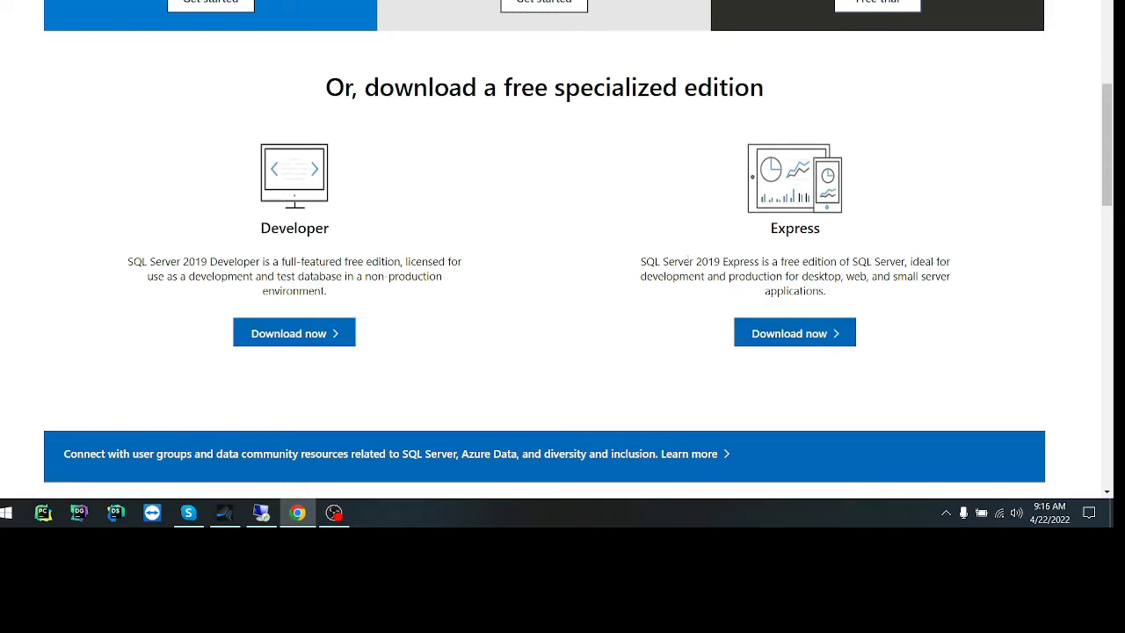
drag(665, 260, 829, 291)
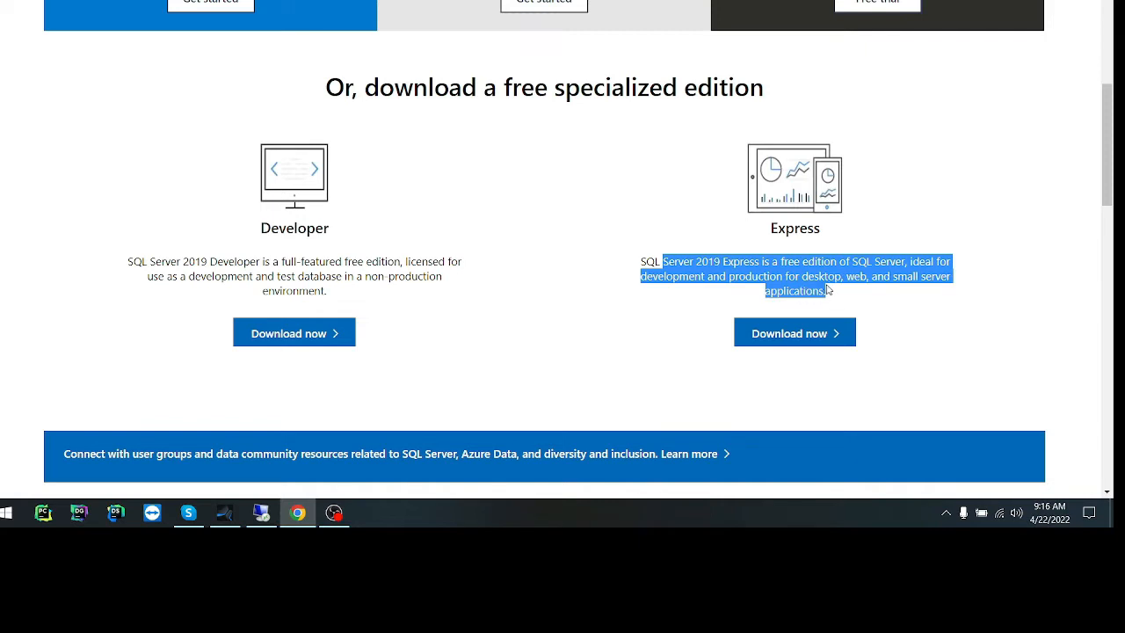
click(827, 290)
double_click(822, 273)
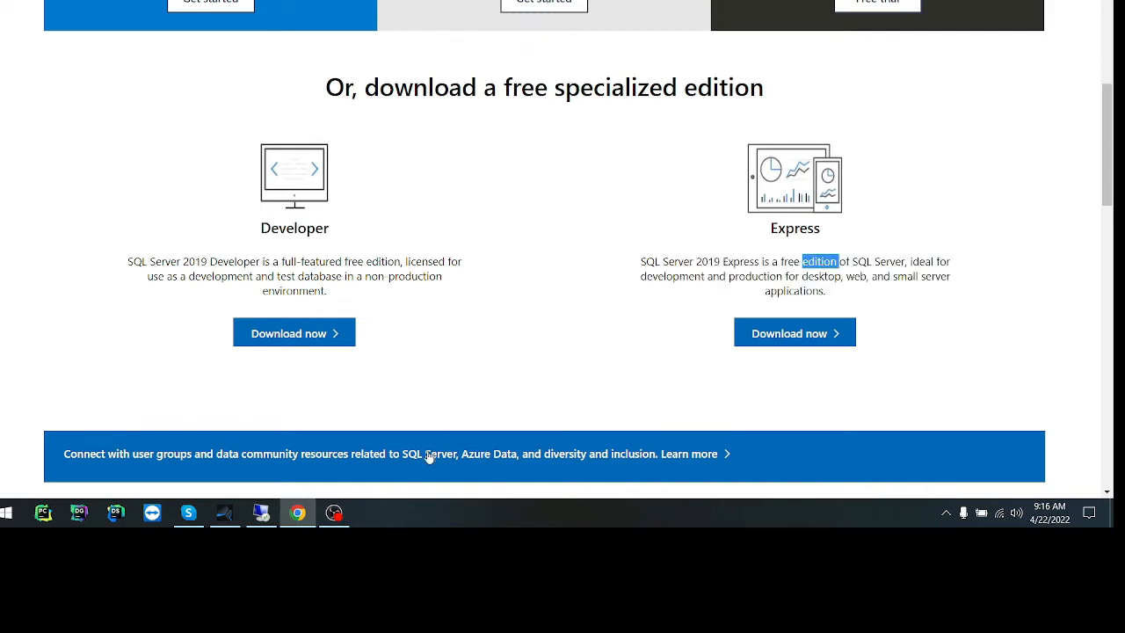
Switch to the remote server's desktop, move the extracted CA-TestDataManager-FullPackage-4.10 folder clear of the other icons and open it.
click(273, 515)
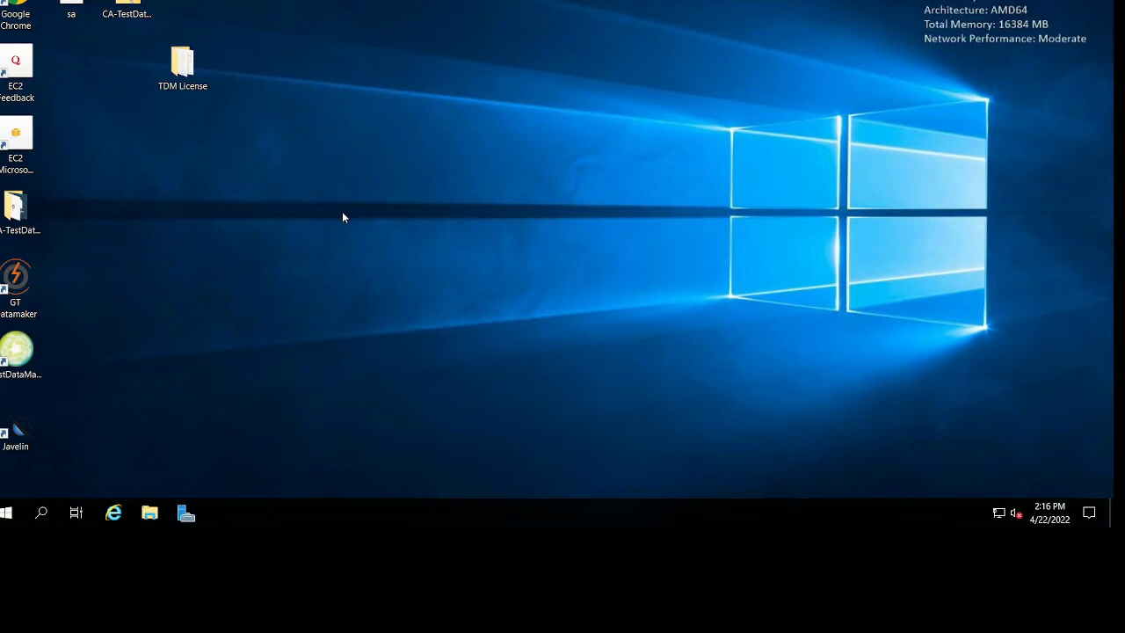
click(123, 26)
drag(16, 211, 405, 89)
double_click(405, 90)
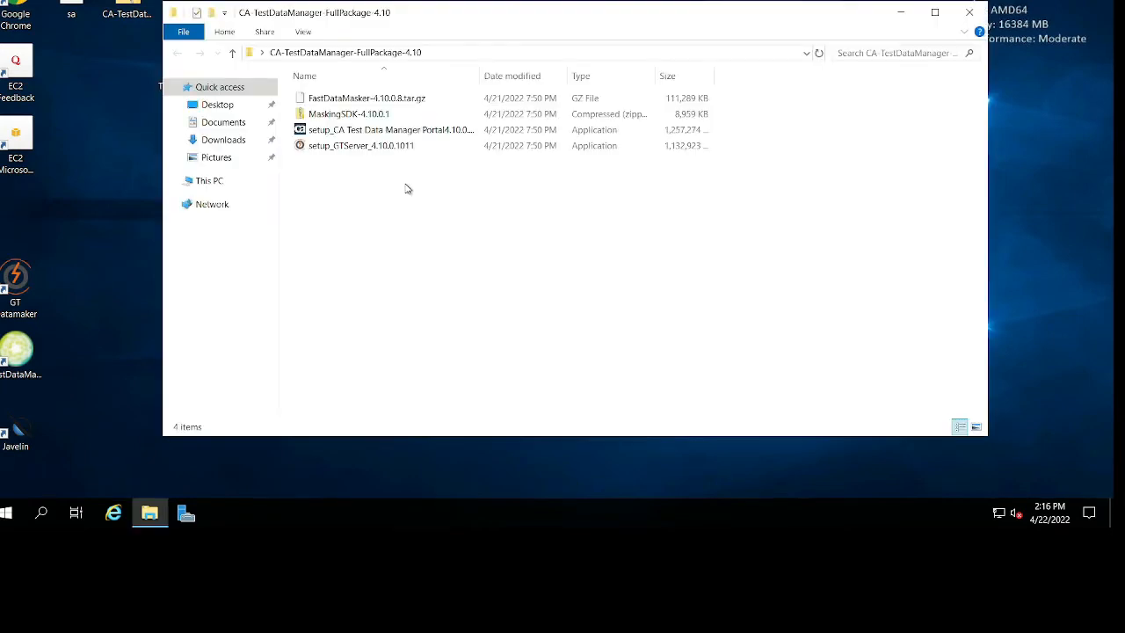
Check the FastDataMasker, MaskingSDK and portal setup files in the package folder and widen the Name column to fit the full names.
click(388, 103)
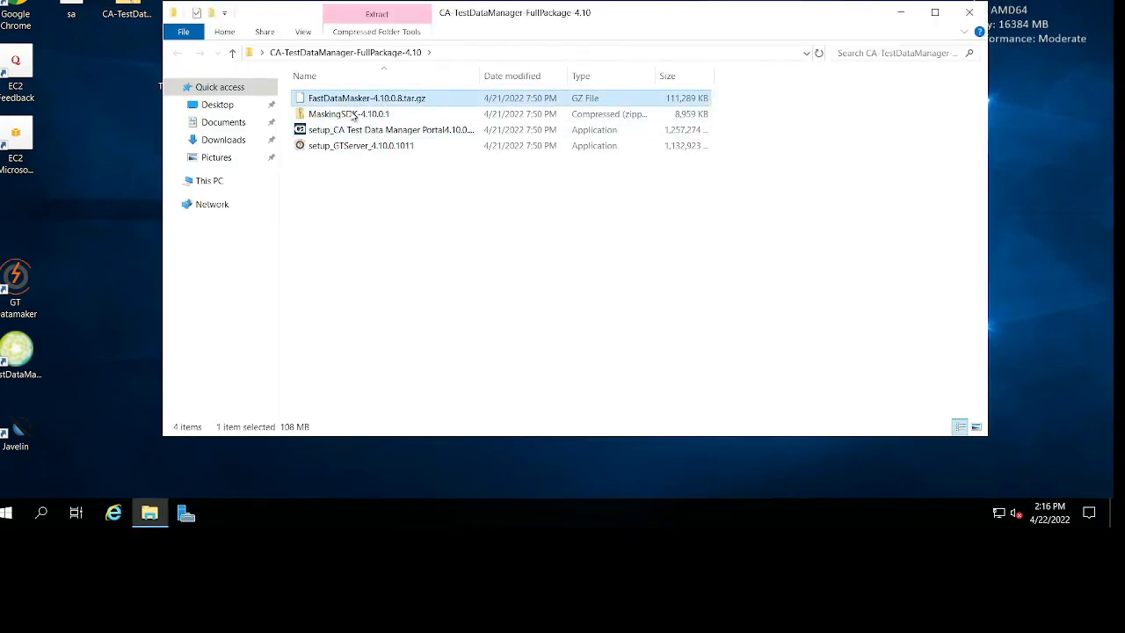
click(392, 115)
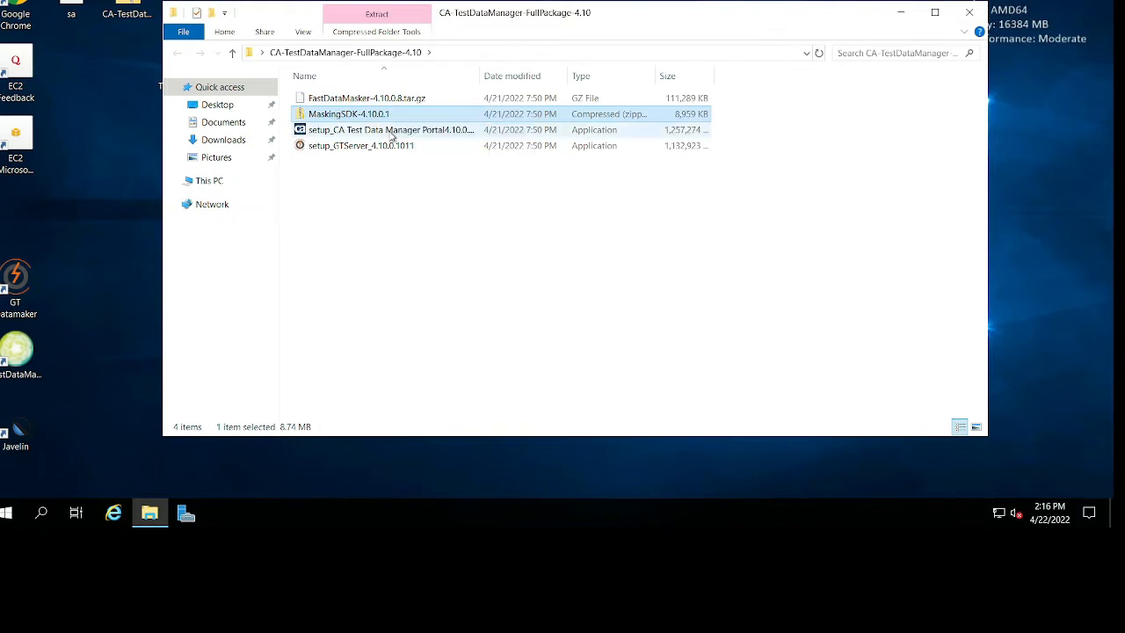
click(392, 134)
click(378, 114)
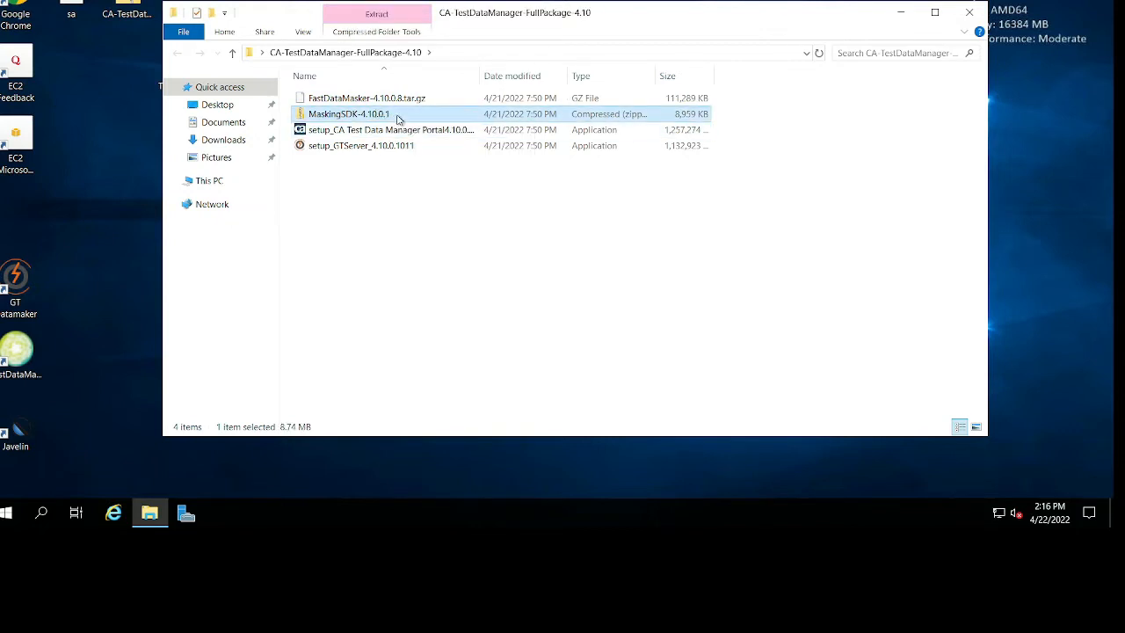
click(478, 77)
double_click(481, 74)
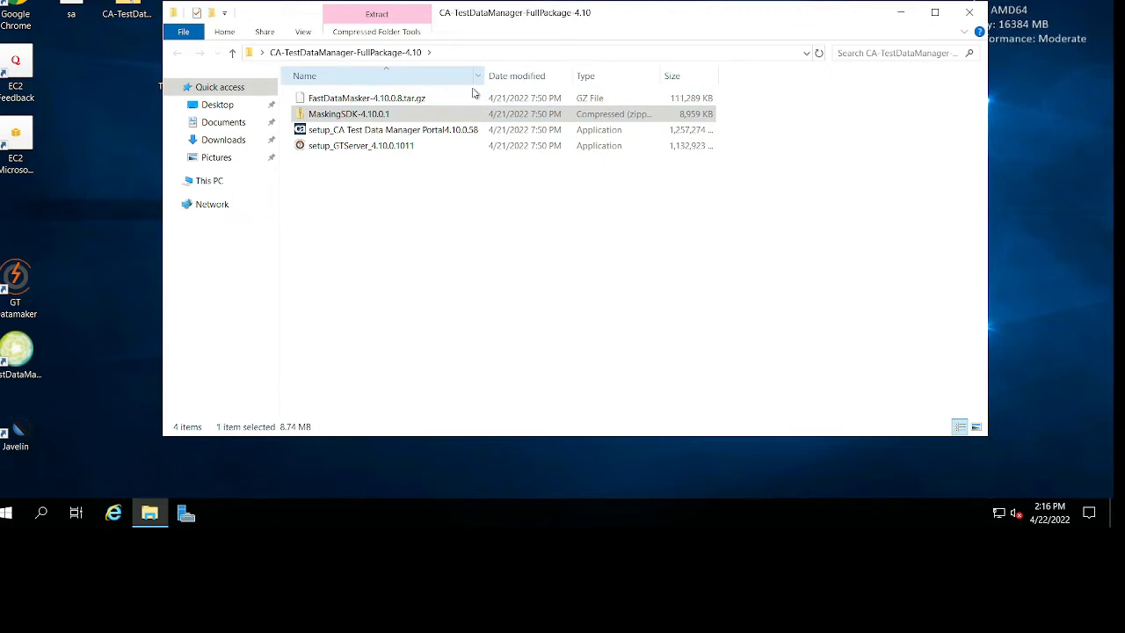
Inspect the two installers, setup_CA Test Data Manager Portal4.10.0.58 and setup_GTServer_4.10.0.1011, including the portal installer's file details.
click(407, 145)
click(409, 132)
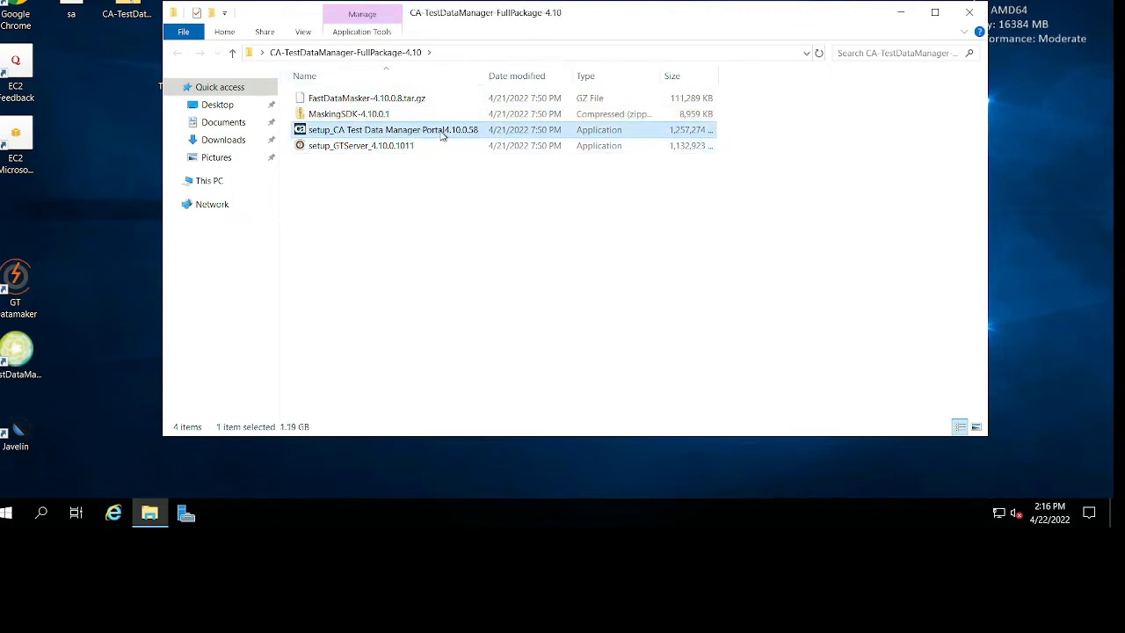
mouse_move(443, 136)
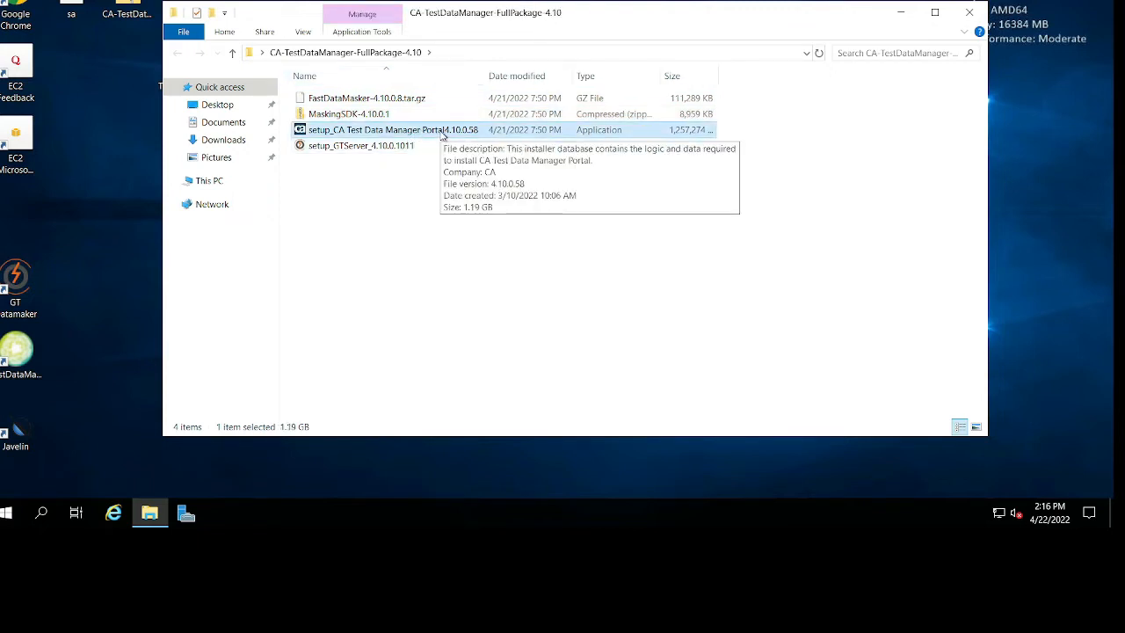
click(333, 149)
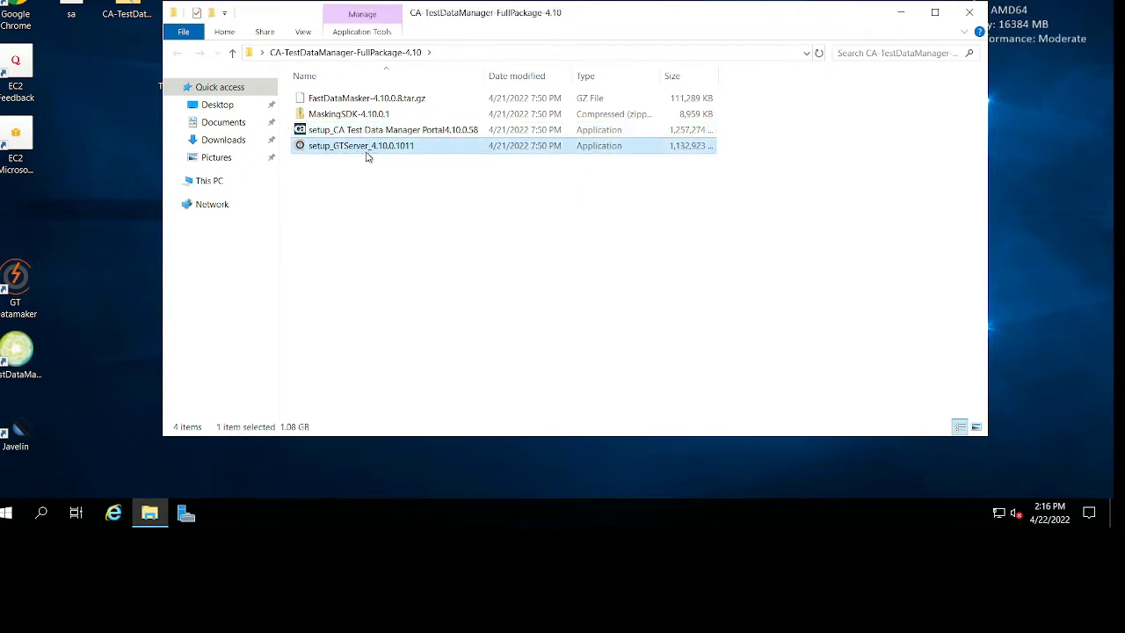
Point out the GT Datamaker and FastDataMasker shortcuts on the server's desktop.
click(6, 268)
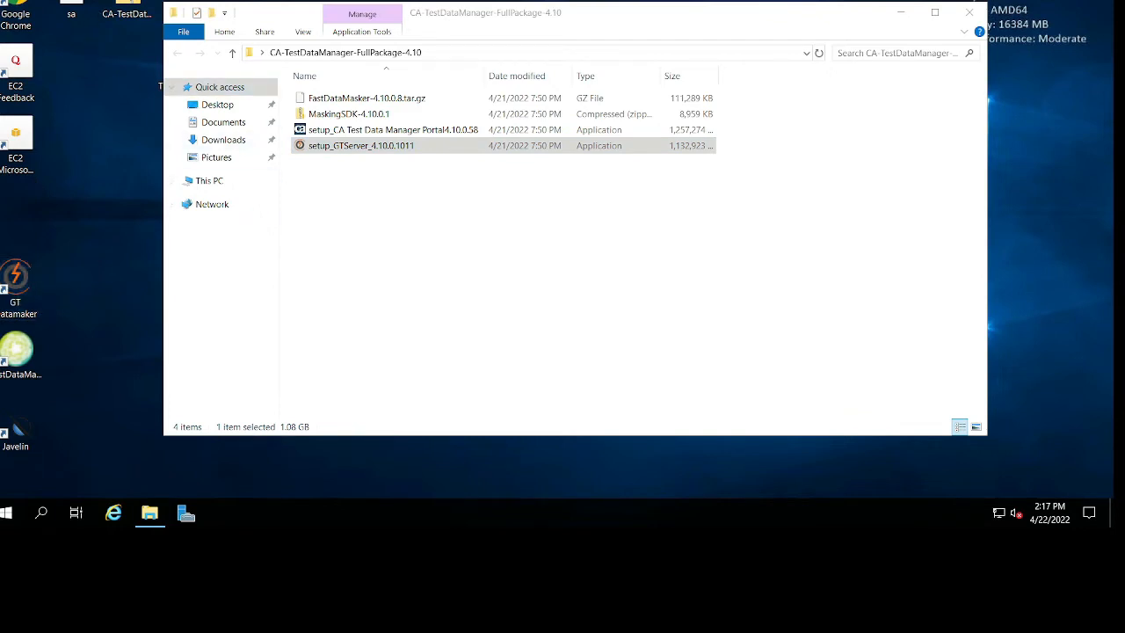
click(304, 226)
click(28, 371)
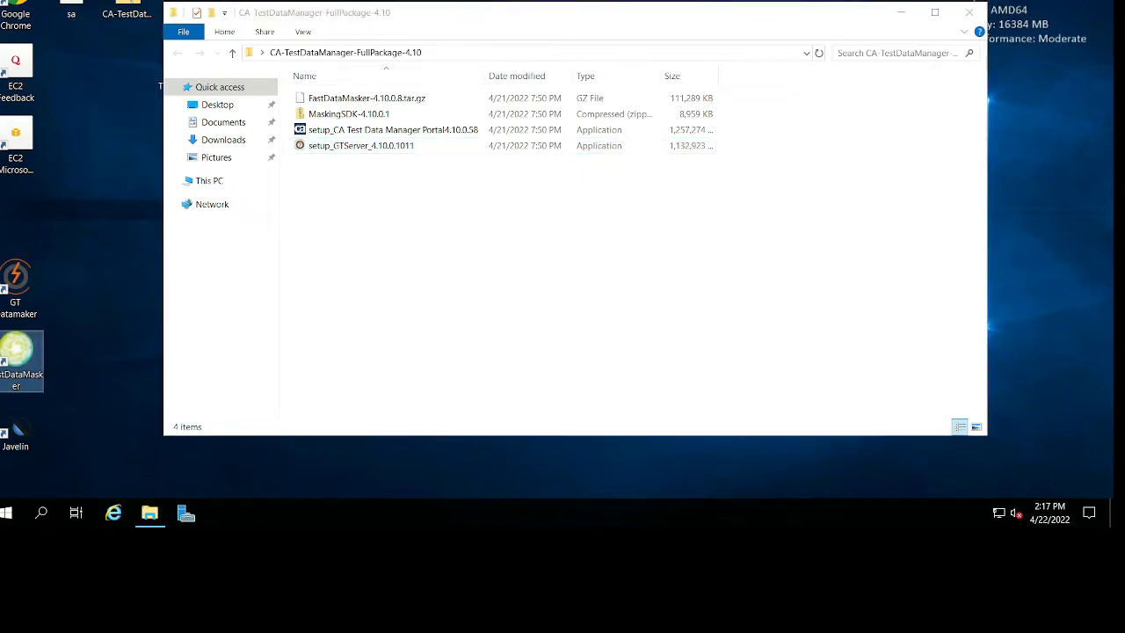
Point out the Javelin desktop shortcut and look through the server's installed programs, from the CA group through to the Microsoft SQL Server groups.
click(27, 437)
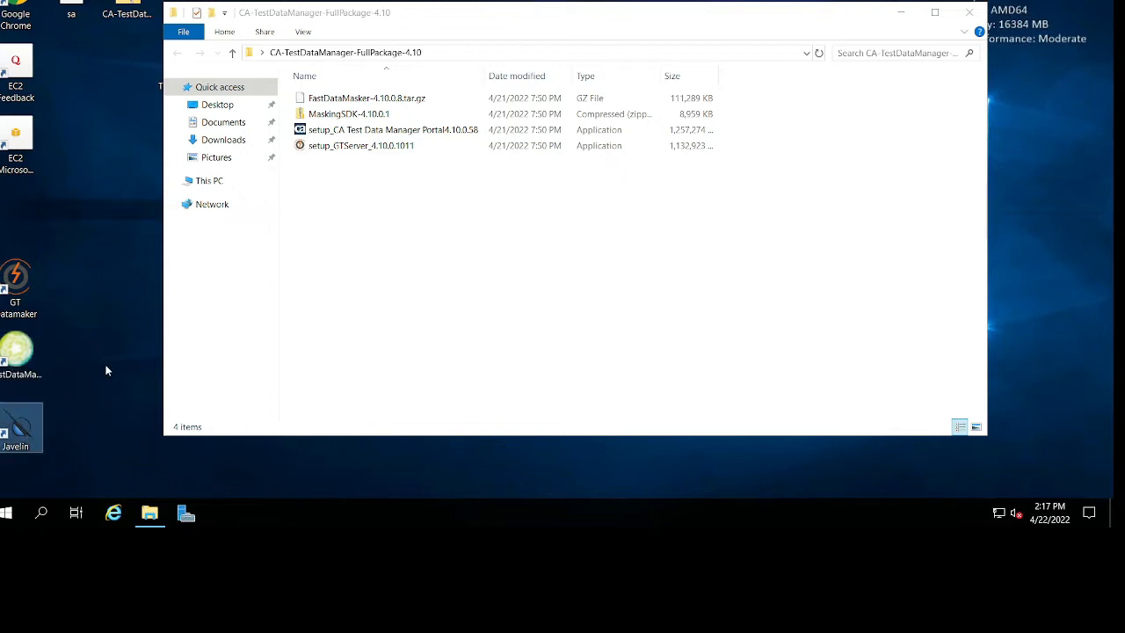
click(451, 286)
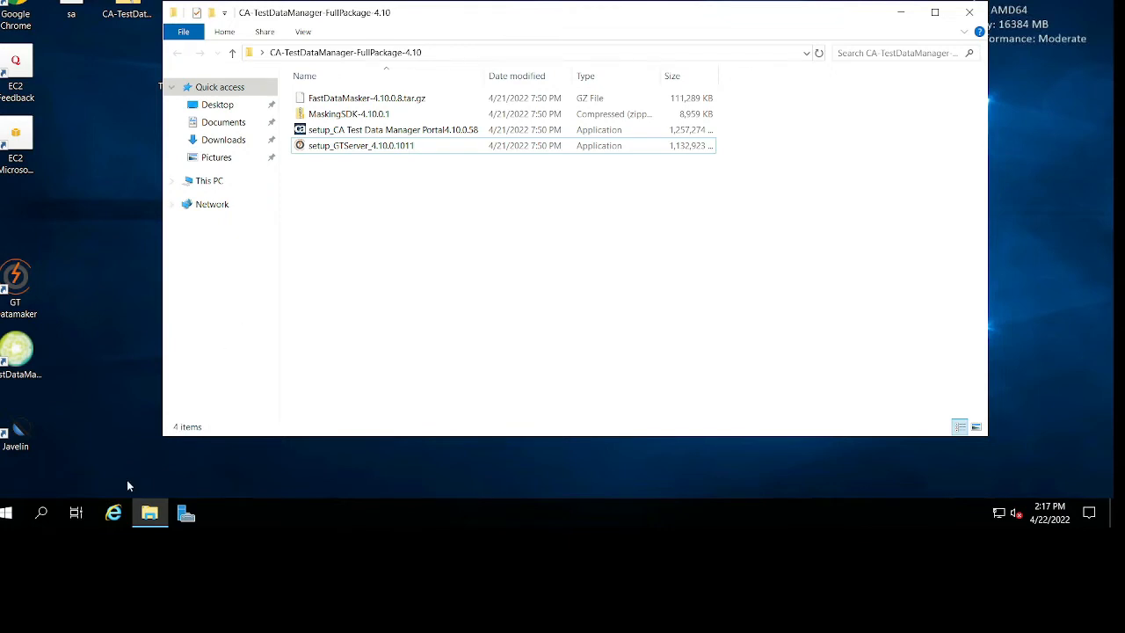
click(6, 512)
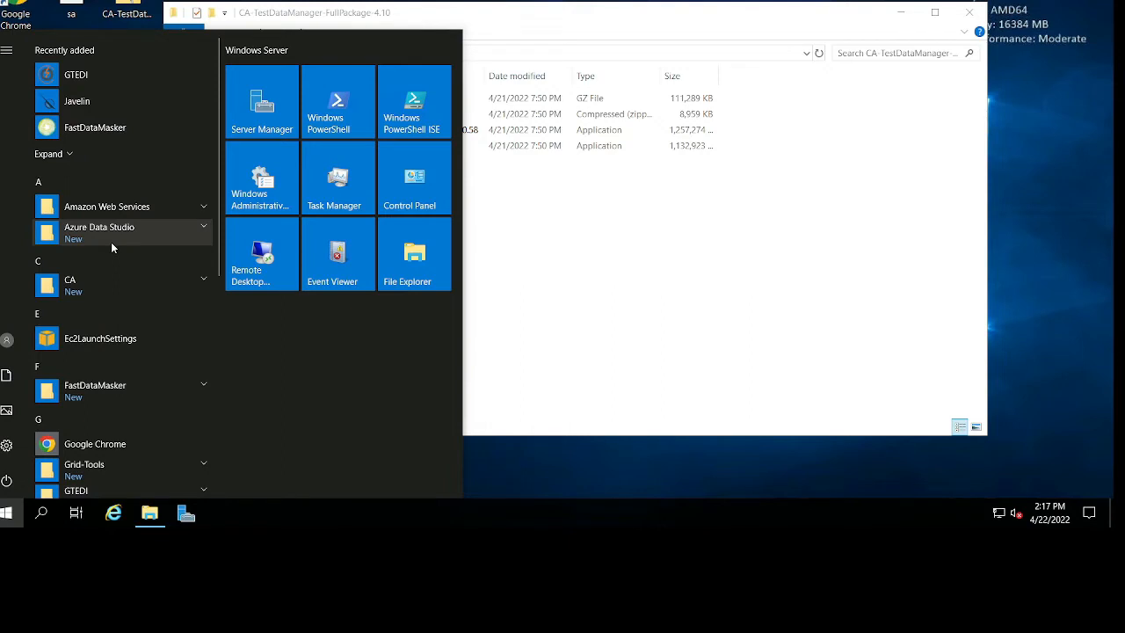
click(133, 291)
click(134, 290)
scroll(143, 346, down, 1)
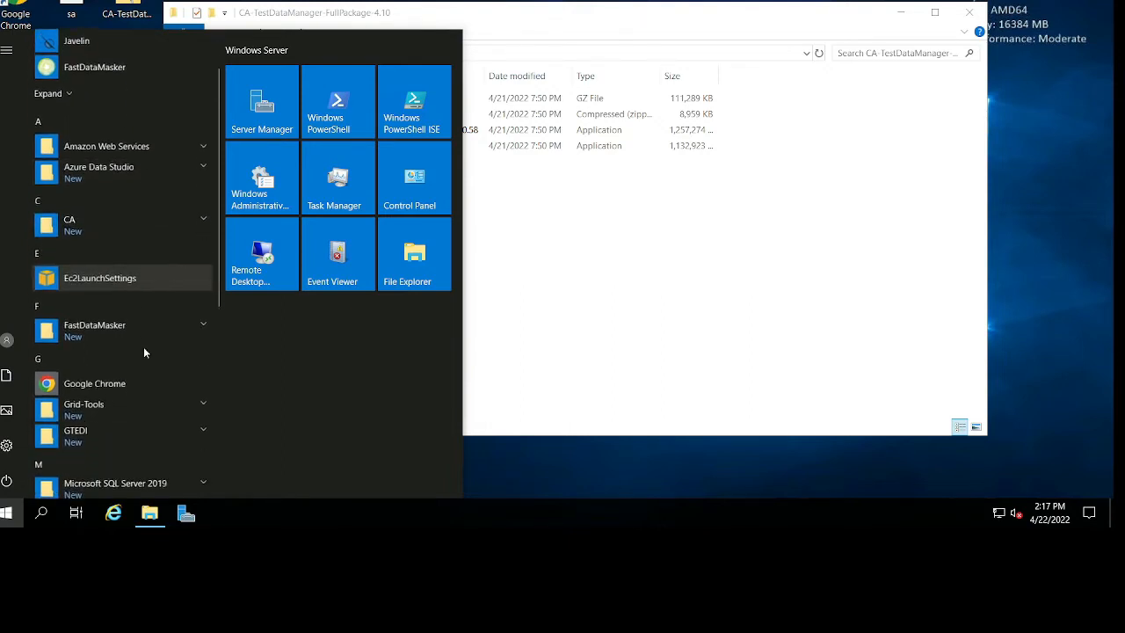
click(137, 327)
click(137, 326)
scroll(138, 328, down, 1)
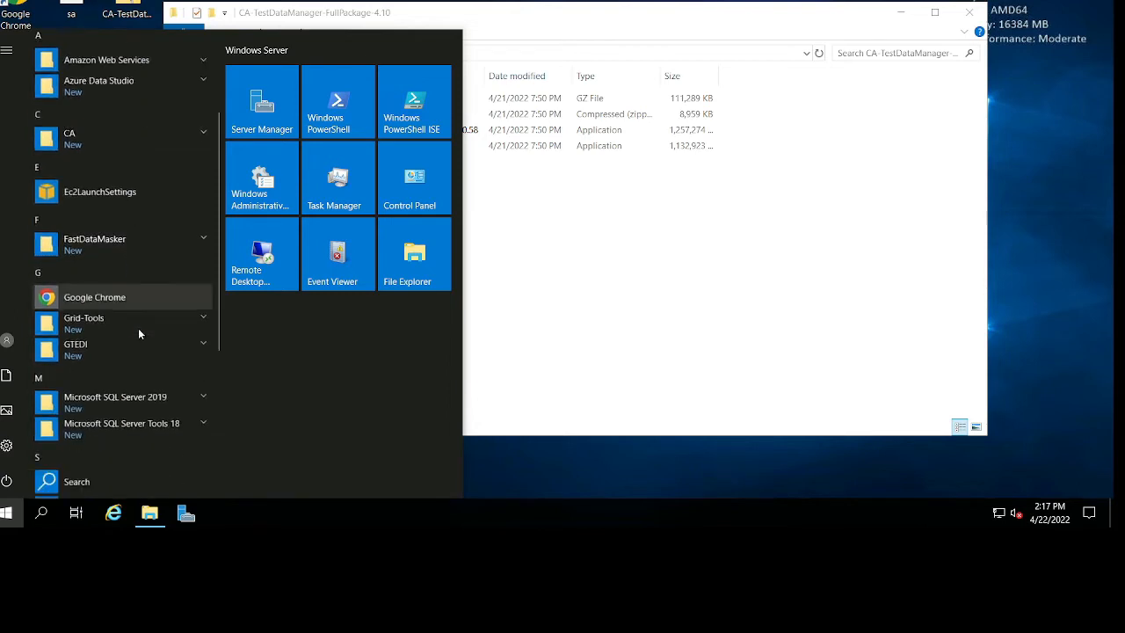
scroll(138, 328, down, 1)
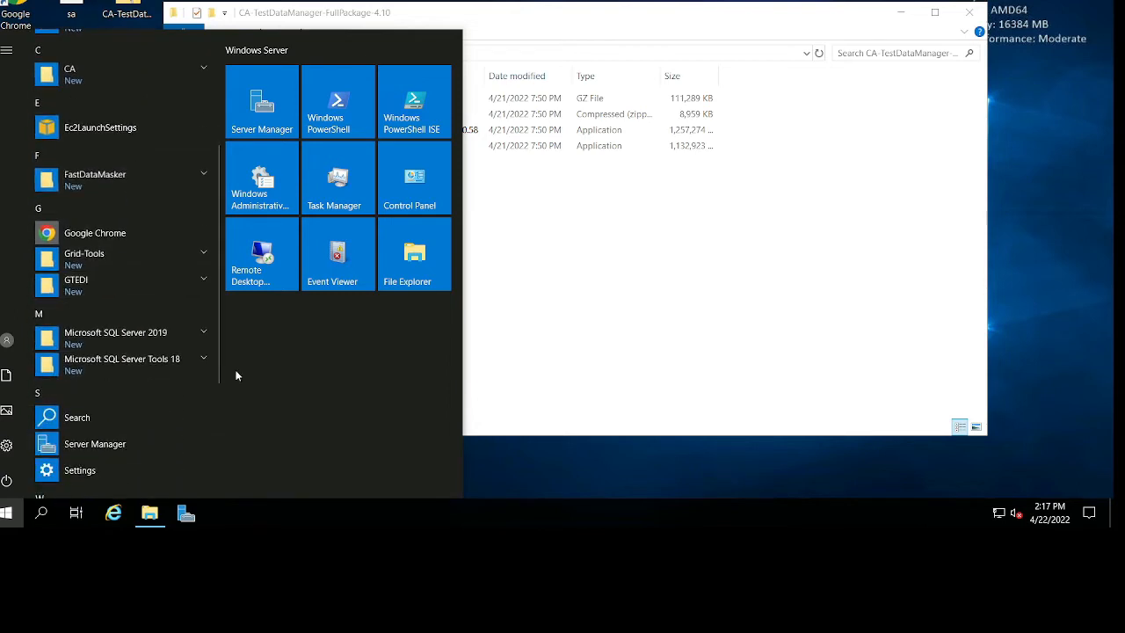
Expand the Microsoft SQL Server 2019 and Microsoft SQL Server Tools 18 program groups and check the tools they contain.
click(162, 349)
scroll(167, 370, down, 2)
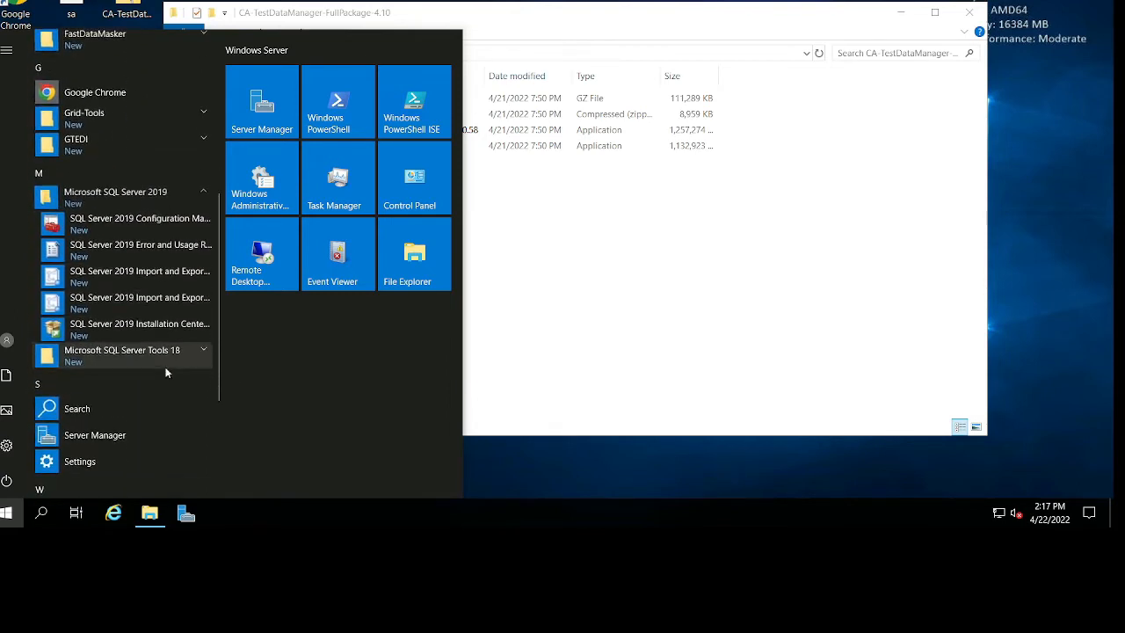
click(165, 361)
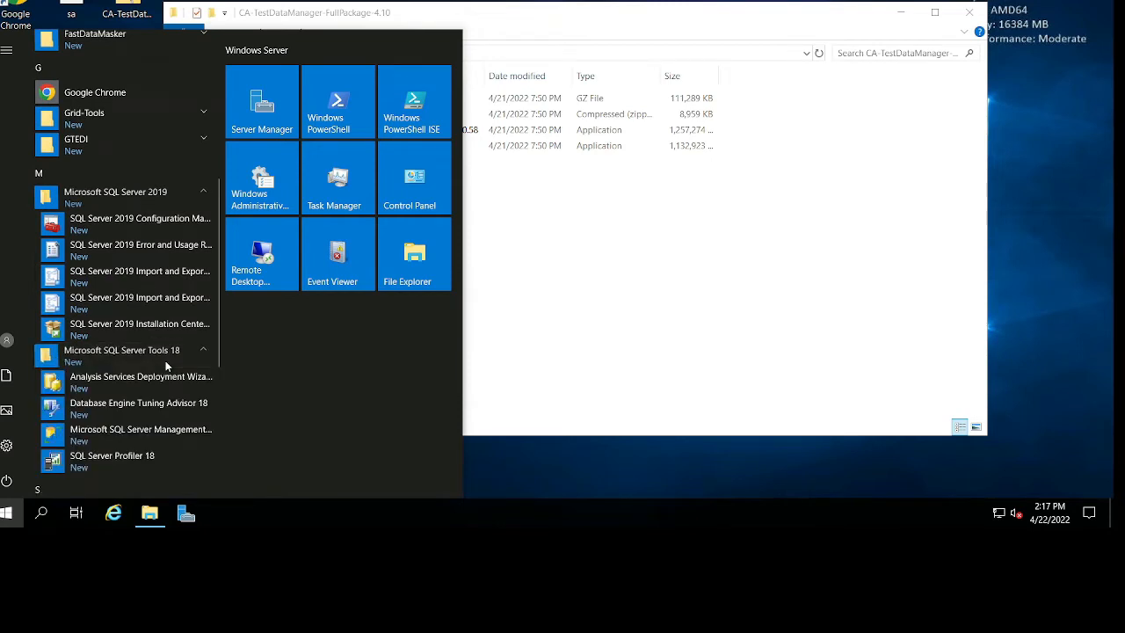
scroll(165, 363, down, 3)
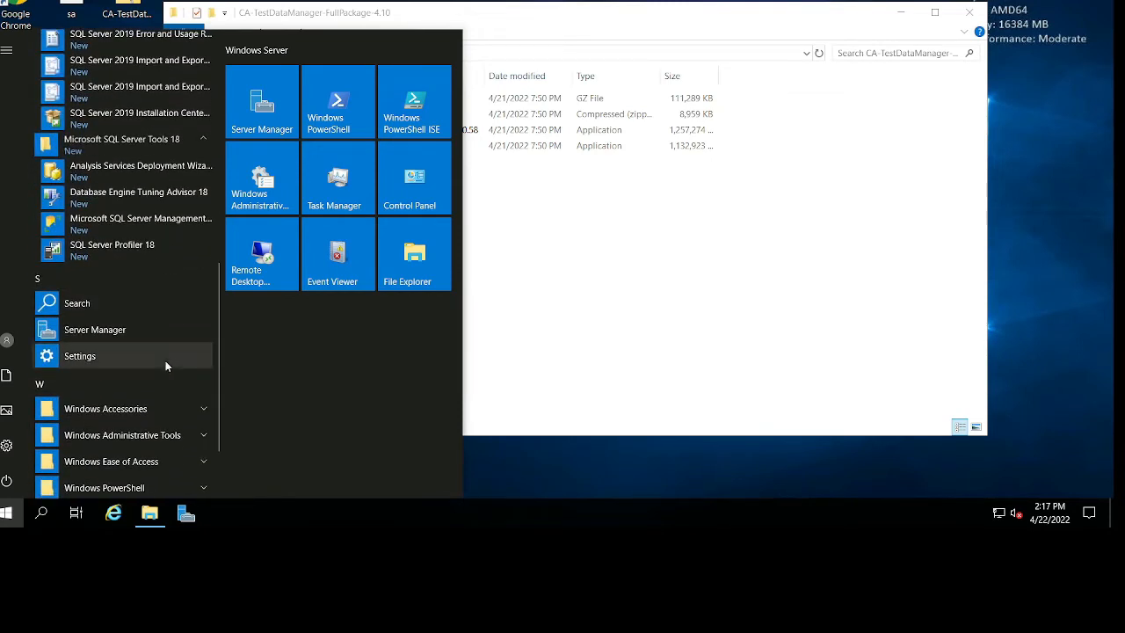
scroll(165, 365, up, 1)
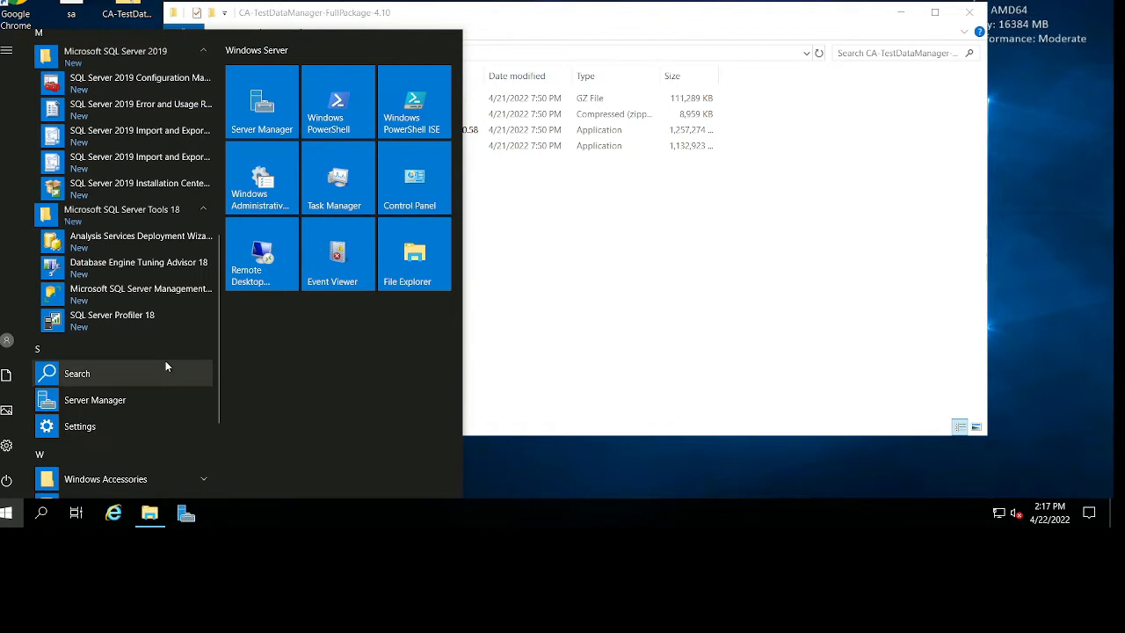
Launch SQL Server Management Studio by searching for ssms, and close the CA-TestDataManager-FullPackage-4.10 folder window.
text(ssms)
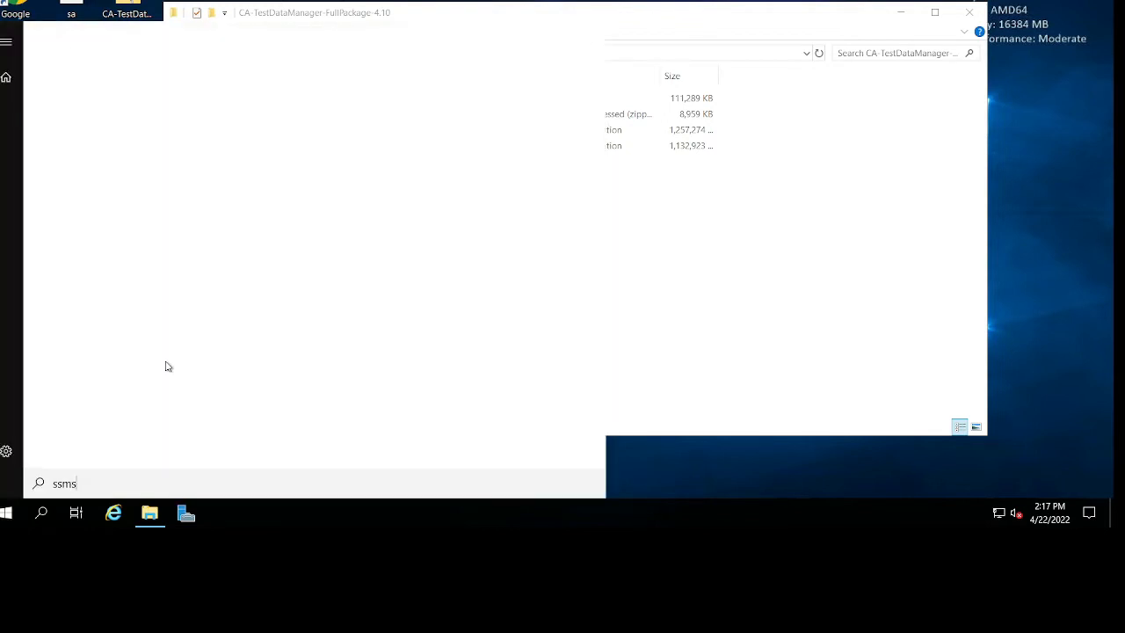
key(Return)
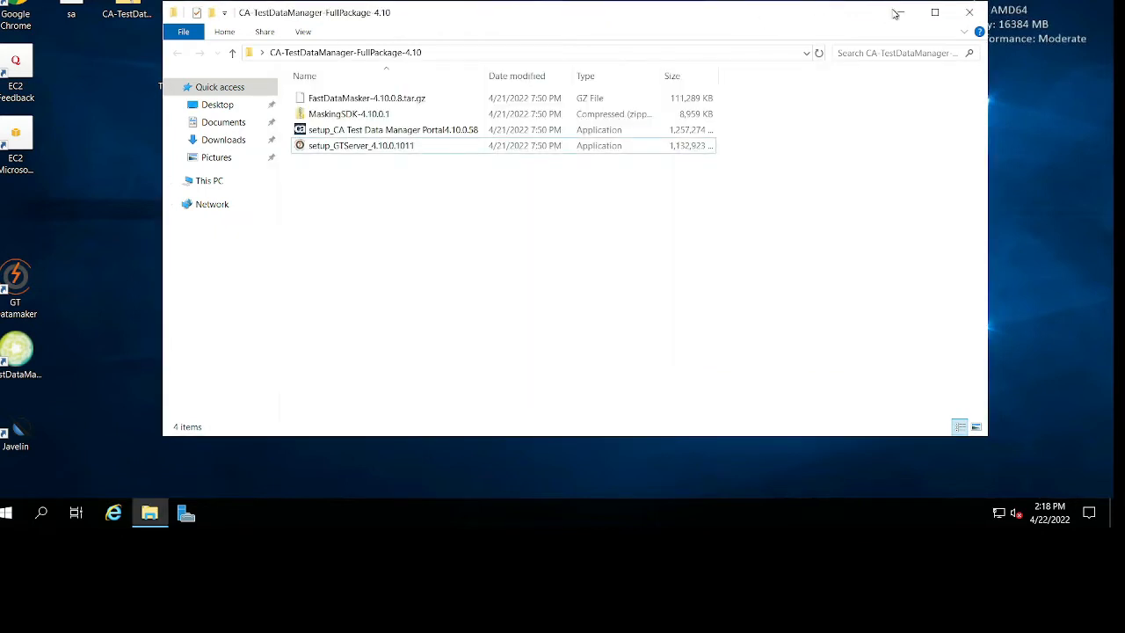
click(970, 11)
drag(485, 191, 540, 227)
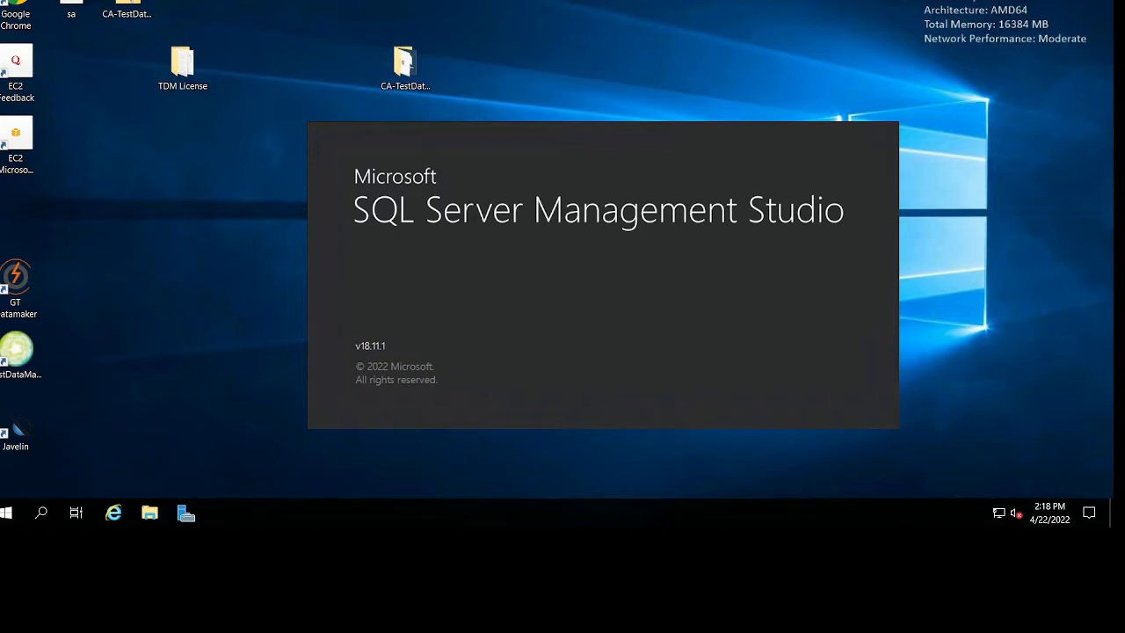
Try to open dropbox.com in Internet Explorer, and close the browser.
click(114, 512)
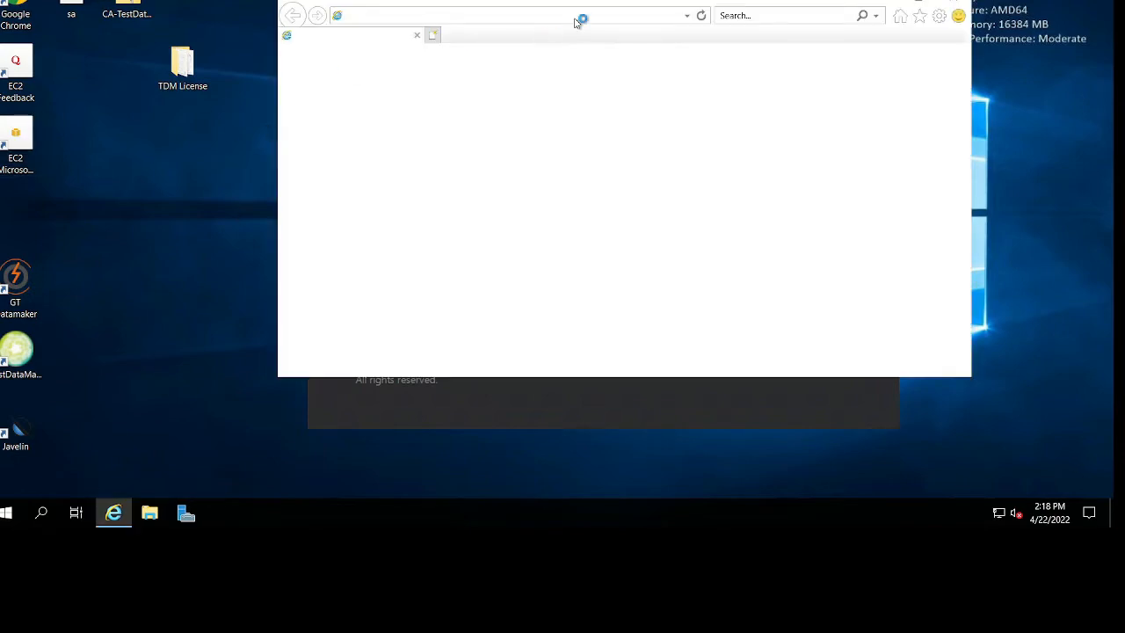
text(drop)
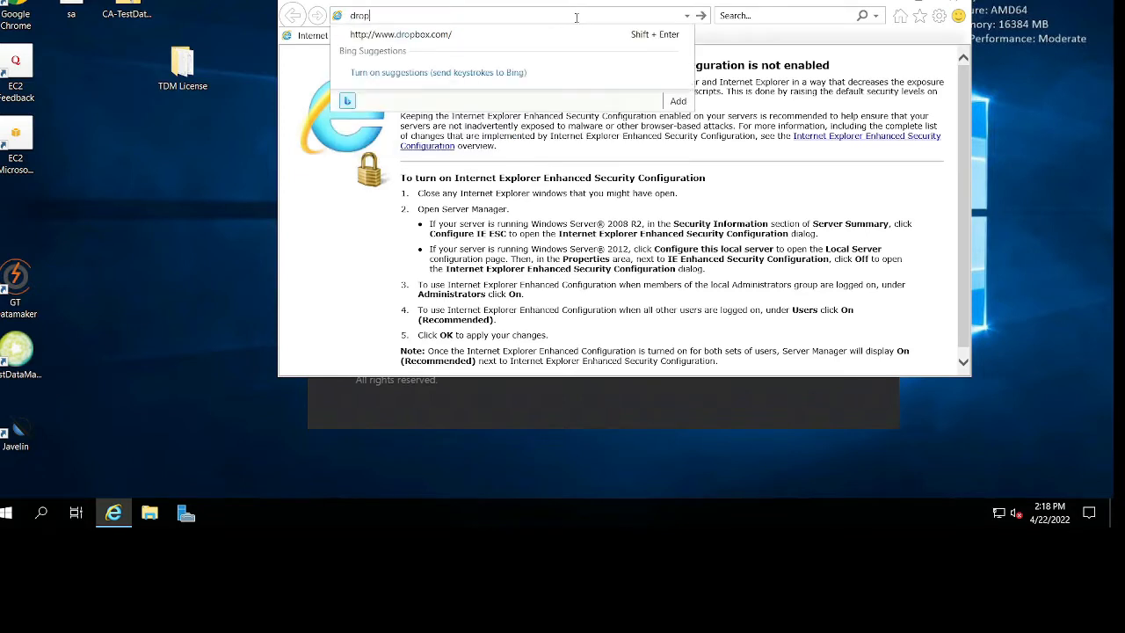
key(Down)
key(Return)
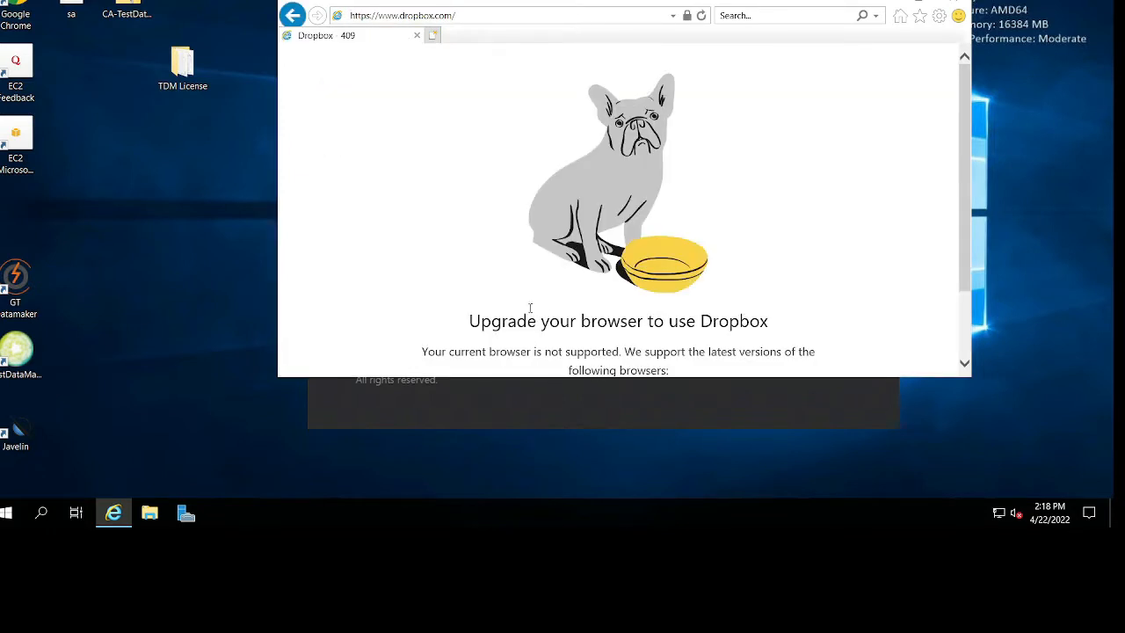
click(956, 3)
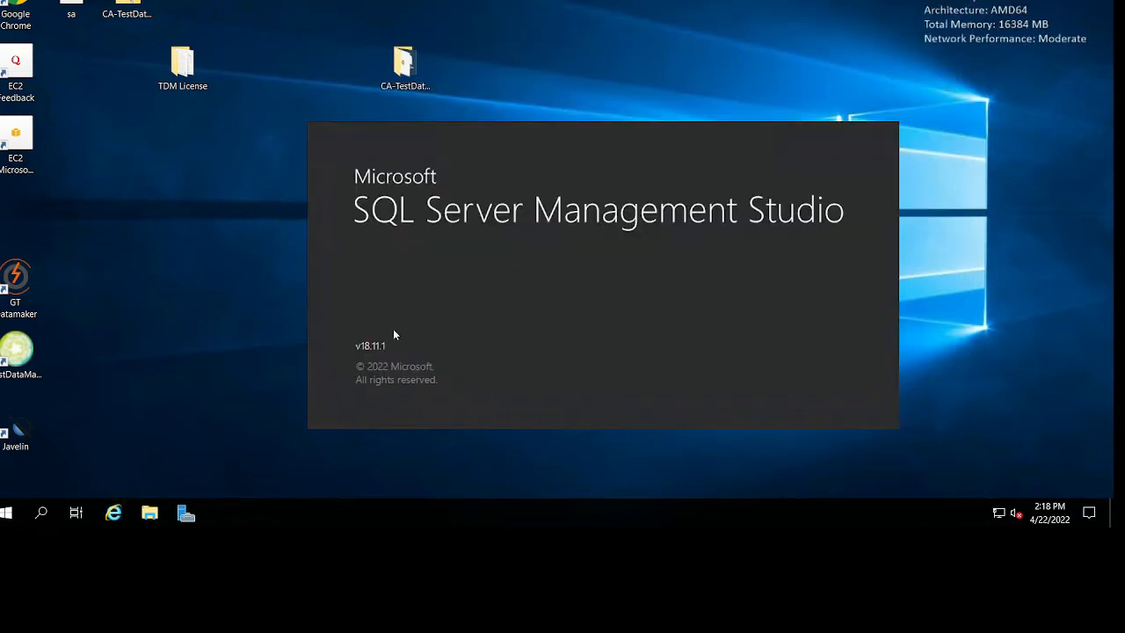
Find and launch Google Chrome on the server.
click(7, 512)
text(ch)
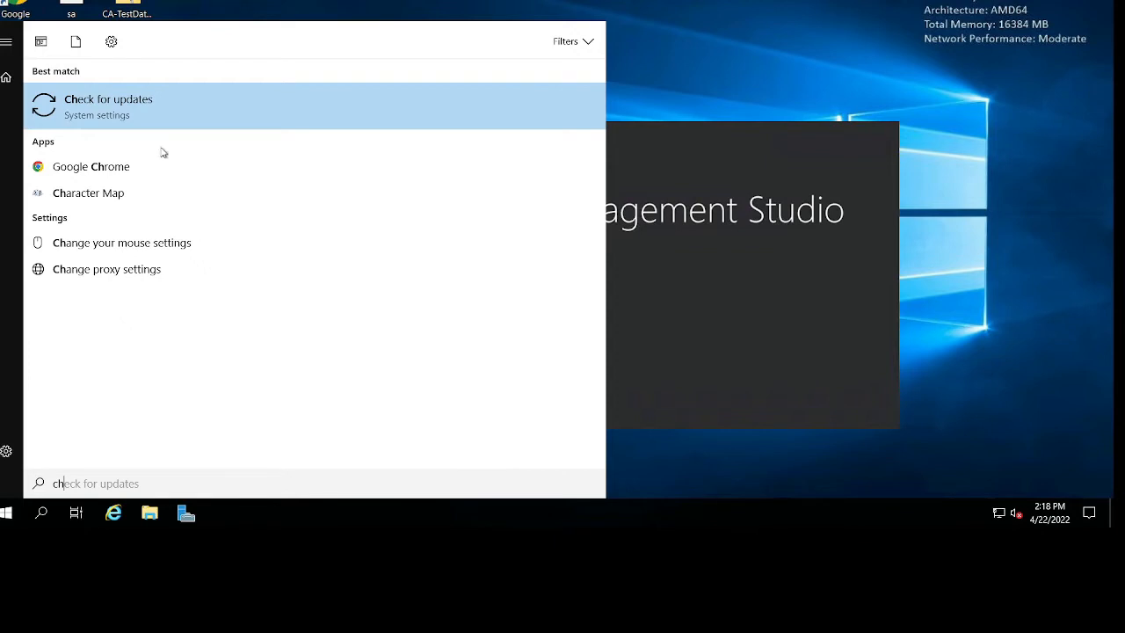
click(141, 167)
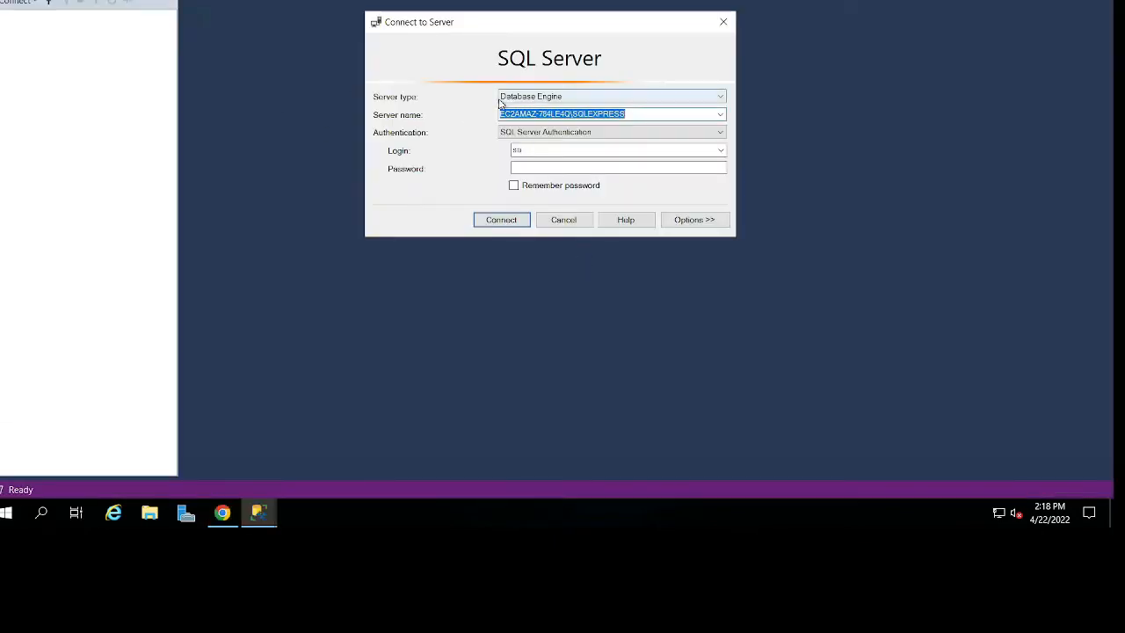
Connect to the SQLEXPRESS database engine as sa by entering the account password, and expand its Databases folder.
click(560, 166)
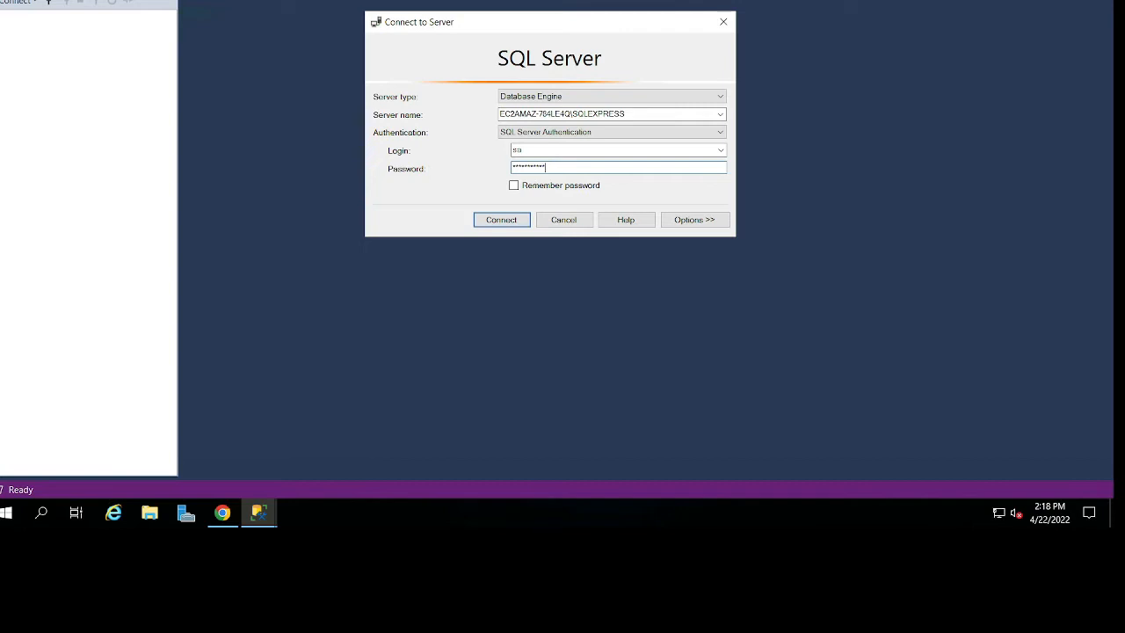
key(Return)
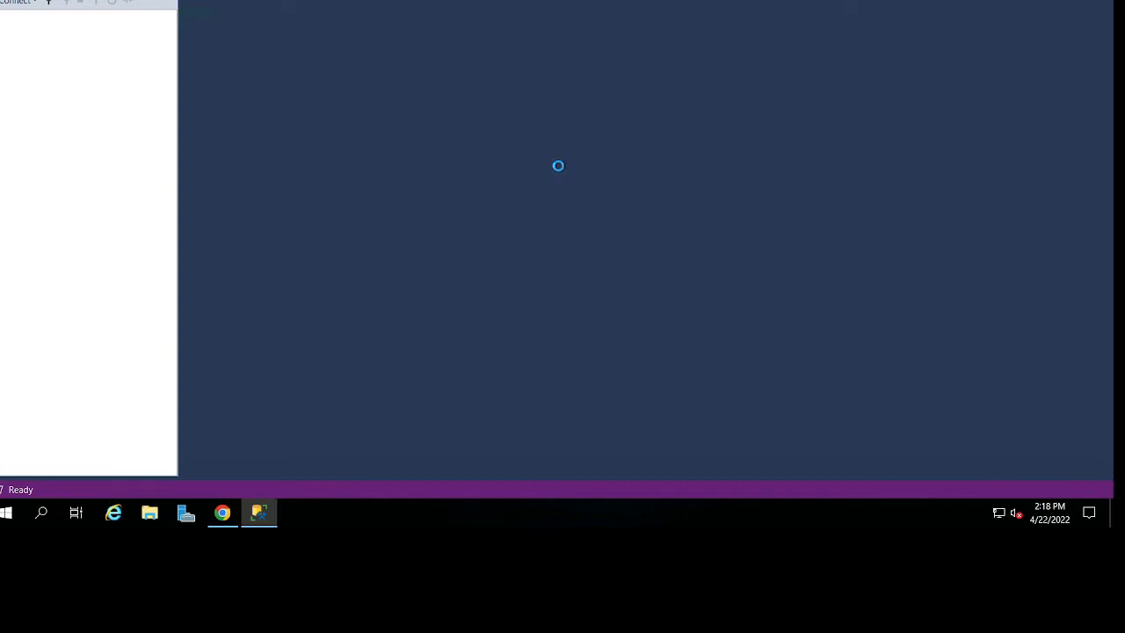
click(12, 30)
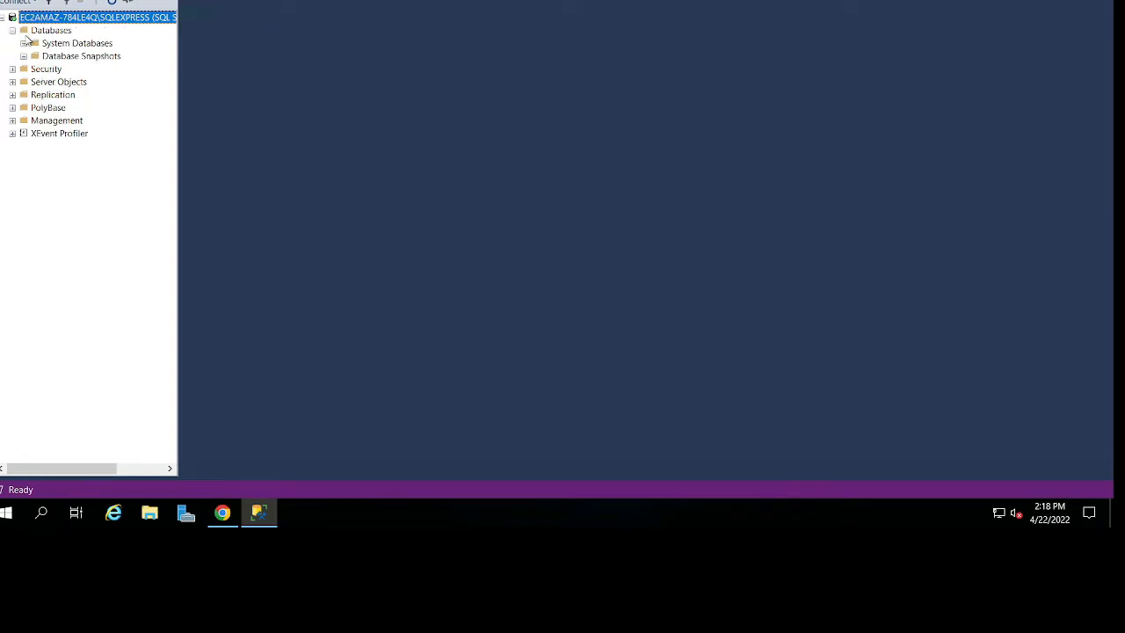
click(53, 30)
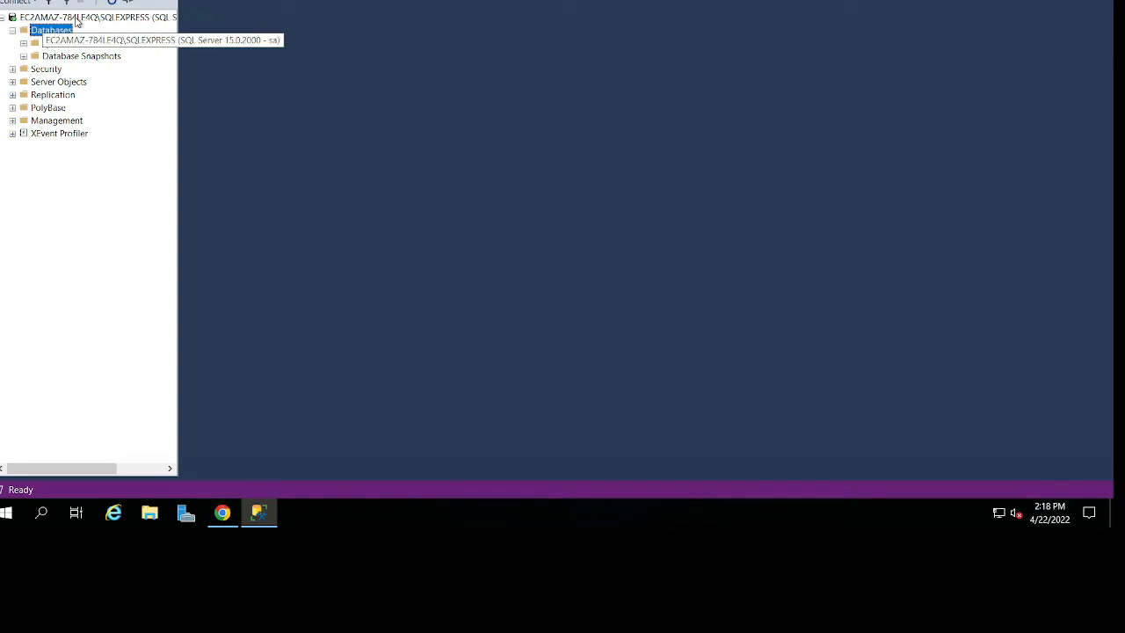
click(76, 18)
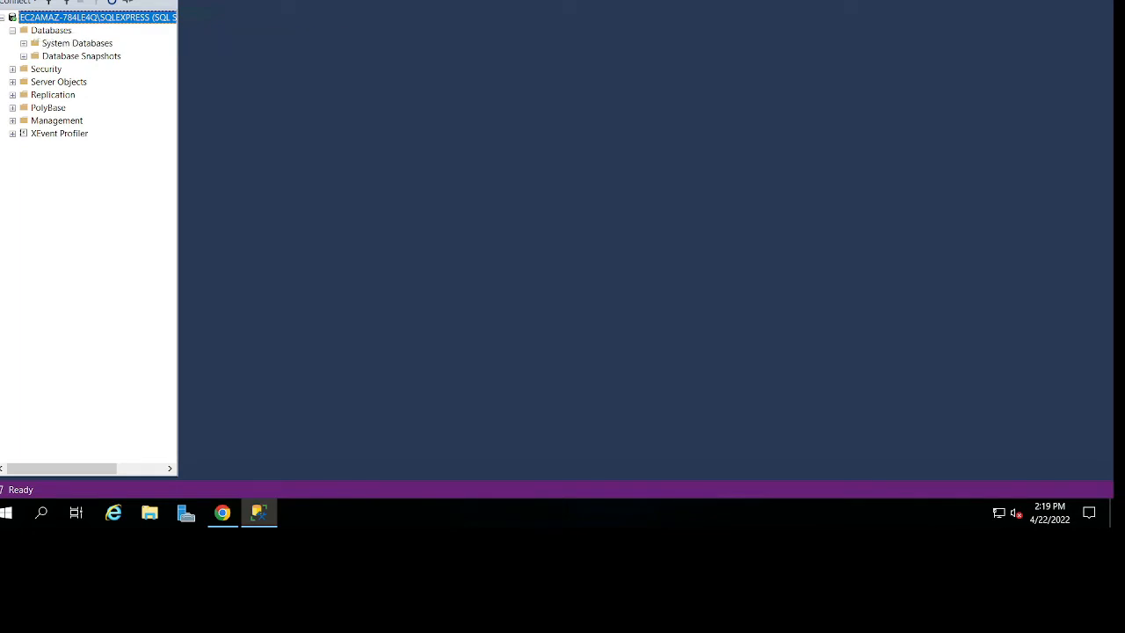
Switch to Chrome, open Dropbox, go to its file list, dismiss the storage upgrade offer and open the TDM folder.
key(alt+Tab)
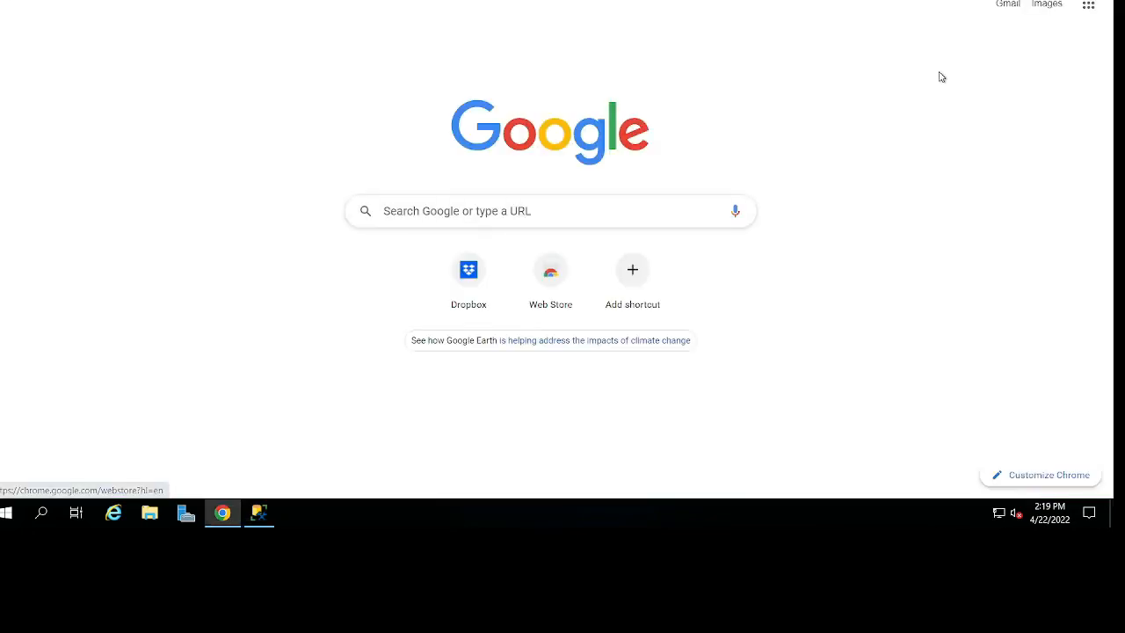
text(dro)
key(Return)
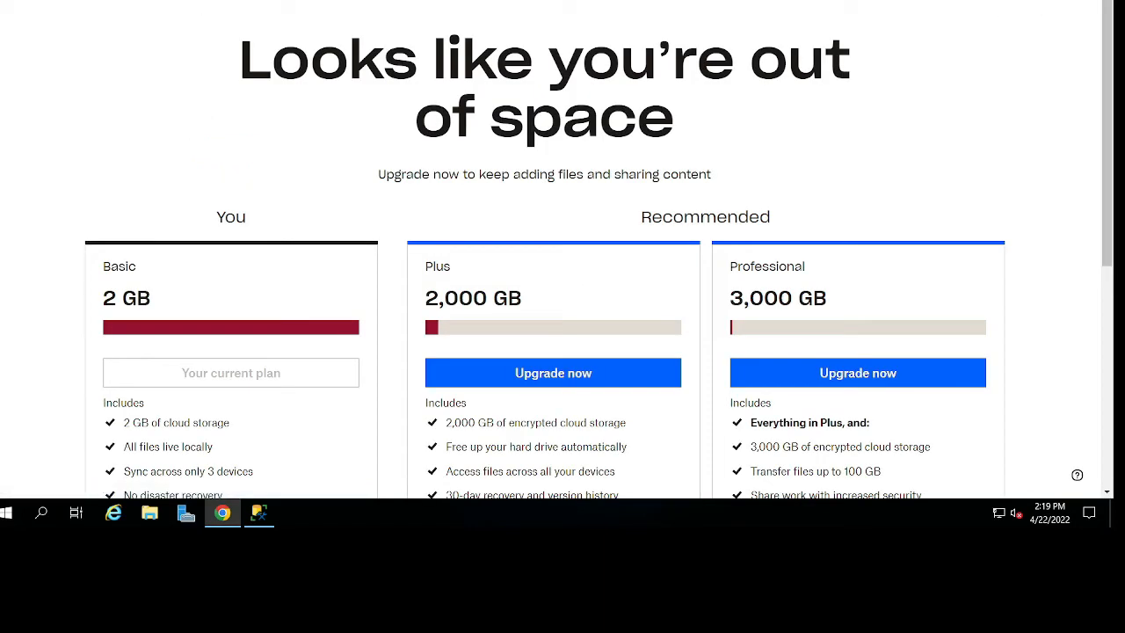
click(959, 2)
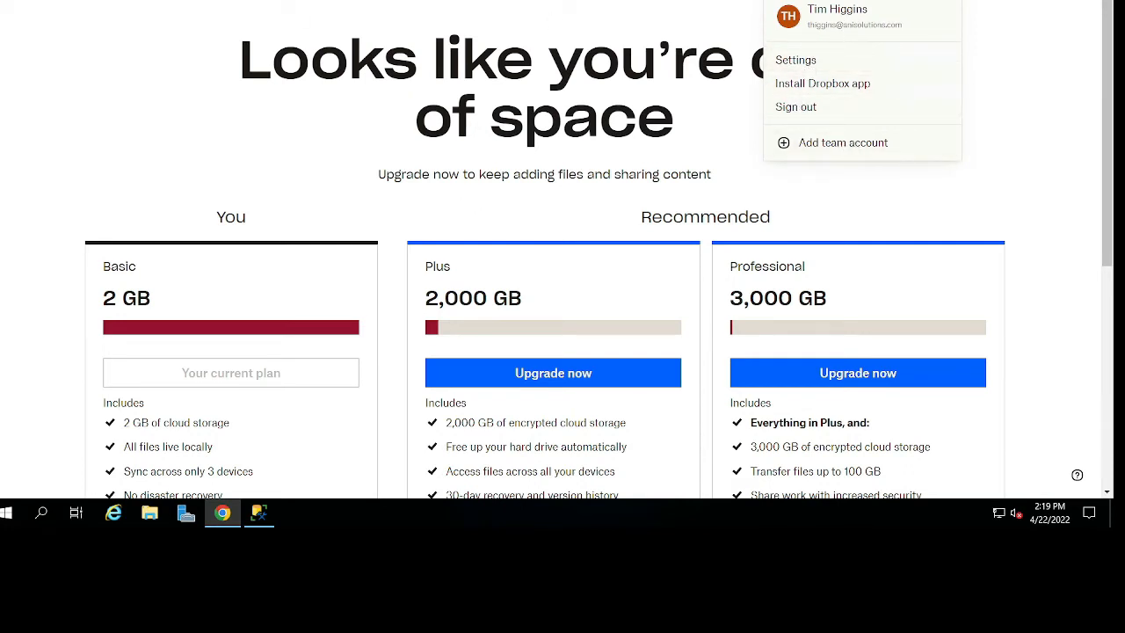
click(471, 34)
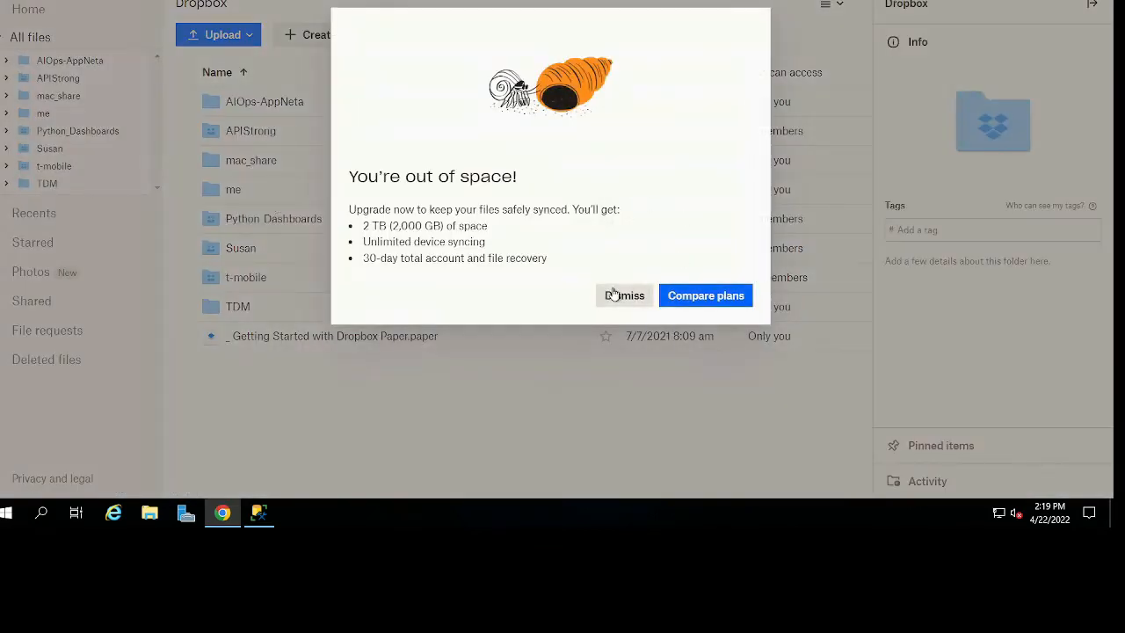
click(618, 296)
click(238, 306)
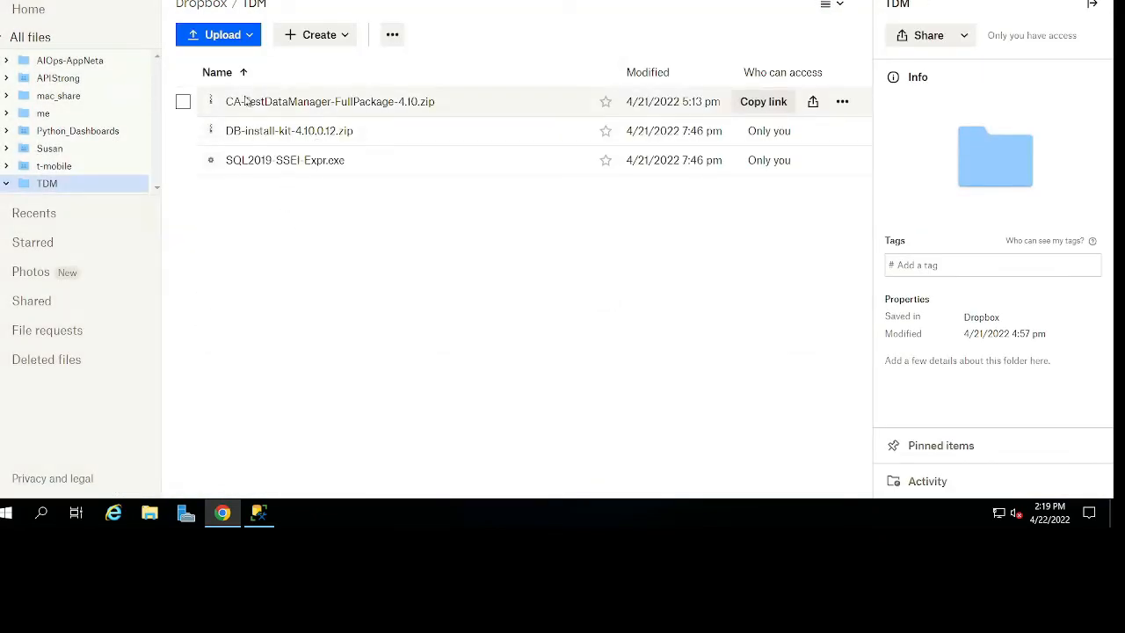
Delete CA-TestDataManager-FullPackage-4.10.zip from the Dropbox TDM folder.
click(183, 102)
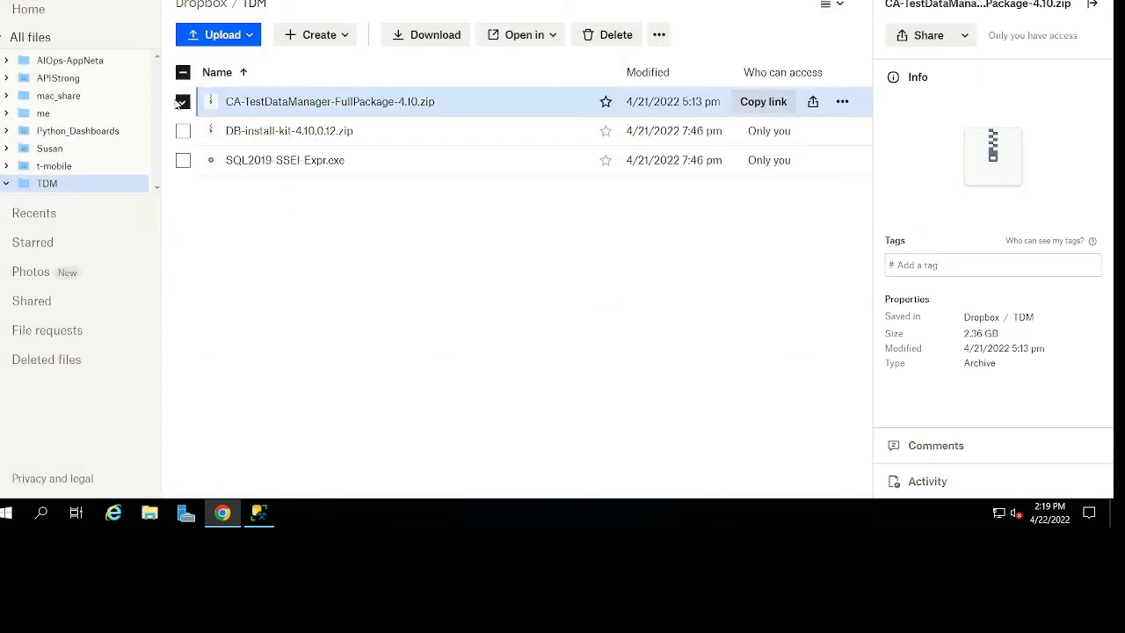
click(615, 35)
click(728, 264)
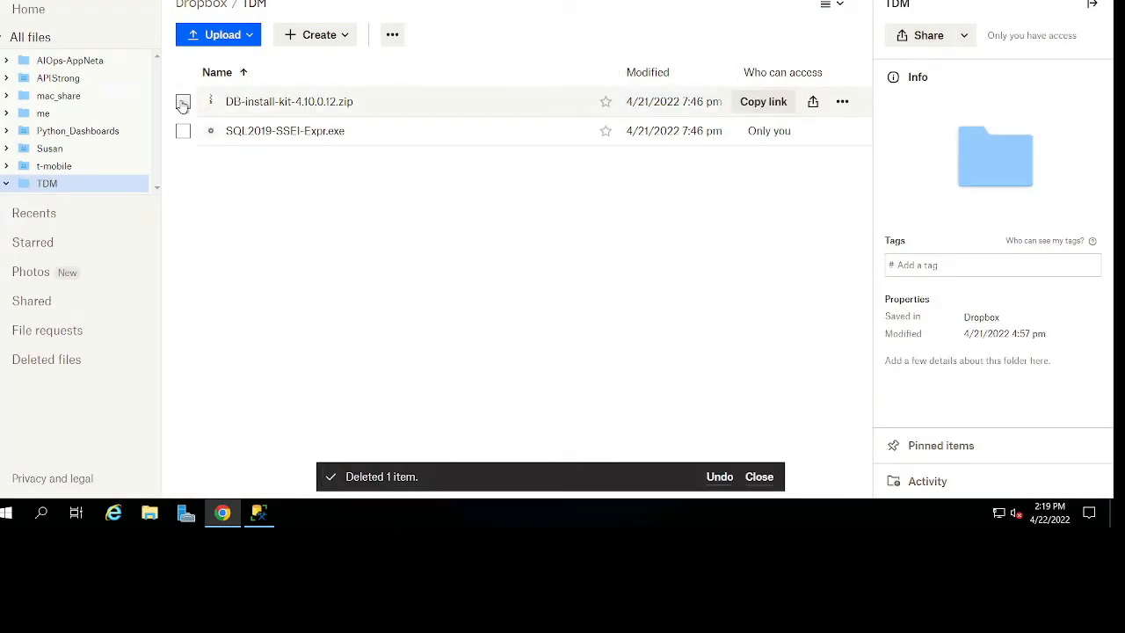
Open the server's Downloads folder in File Explorer and move its window below the Dropbox file list to compare the files.
key(super+e)
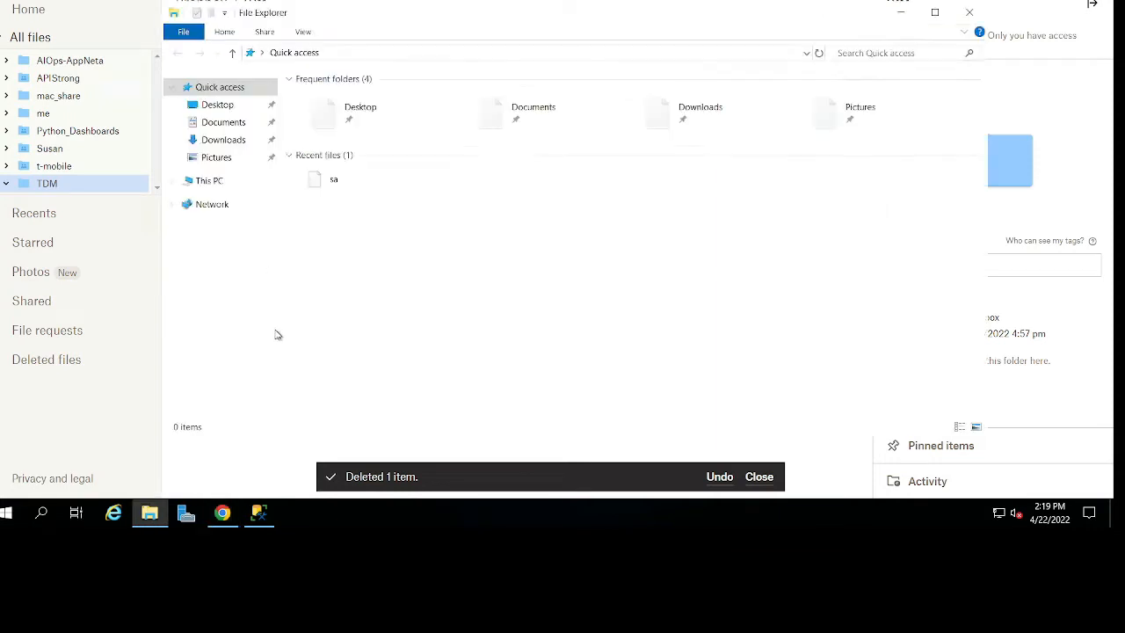
click(223, 140)
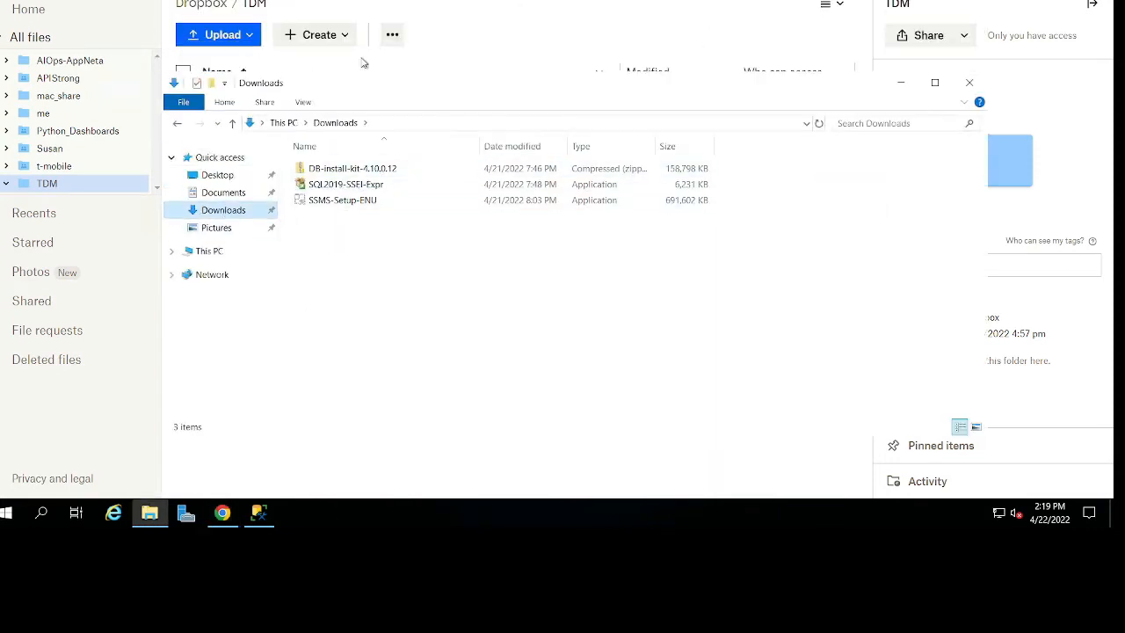
drag(391, 91, 443, 193)
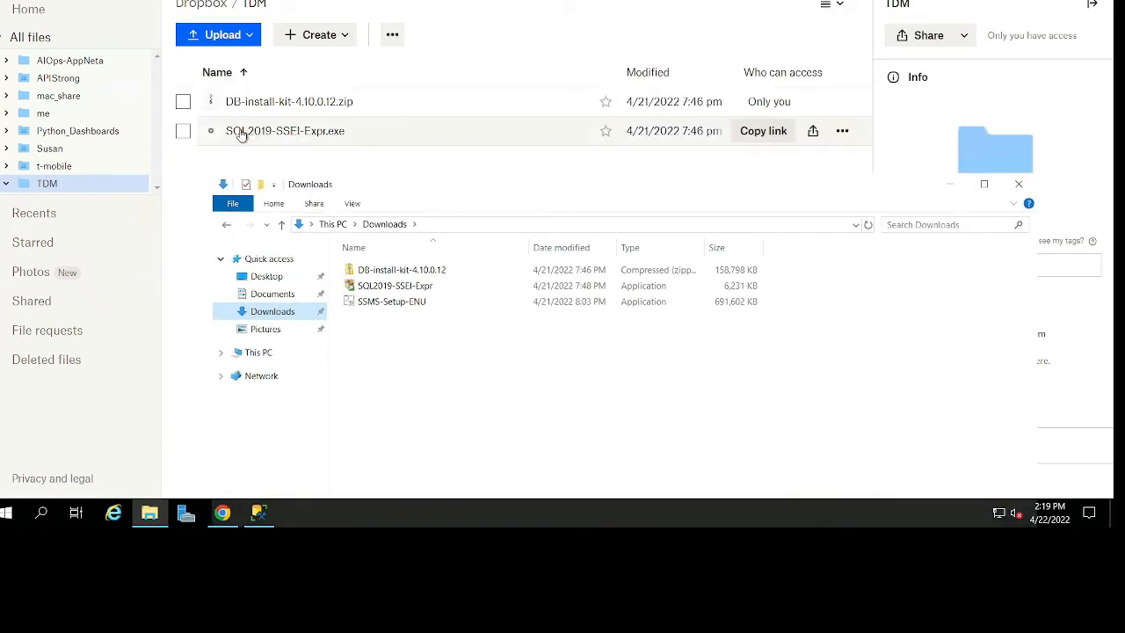
Delete SQL2019-SSEI-Expr.exe from the Dropbox TDM folder and confirm the deletion.
click(179, 141)
click(181, 132)
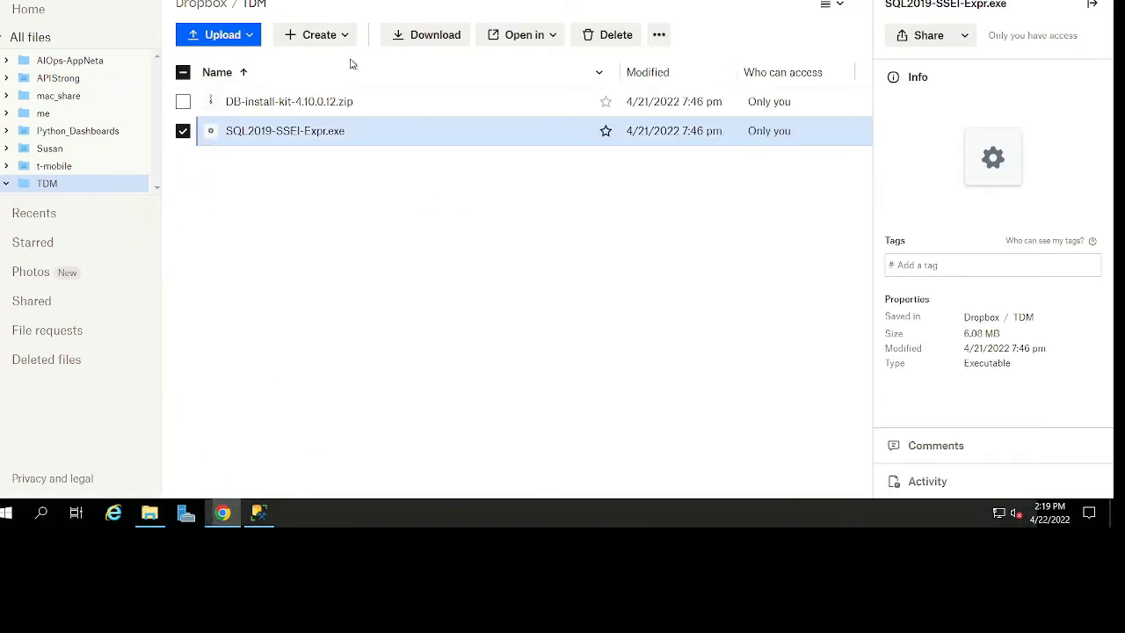
click(605, 35)
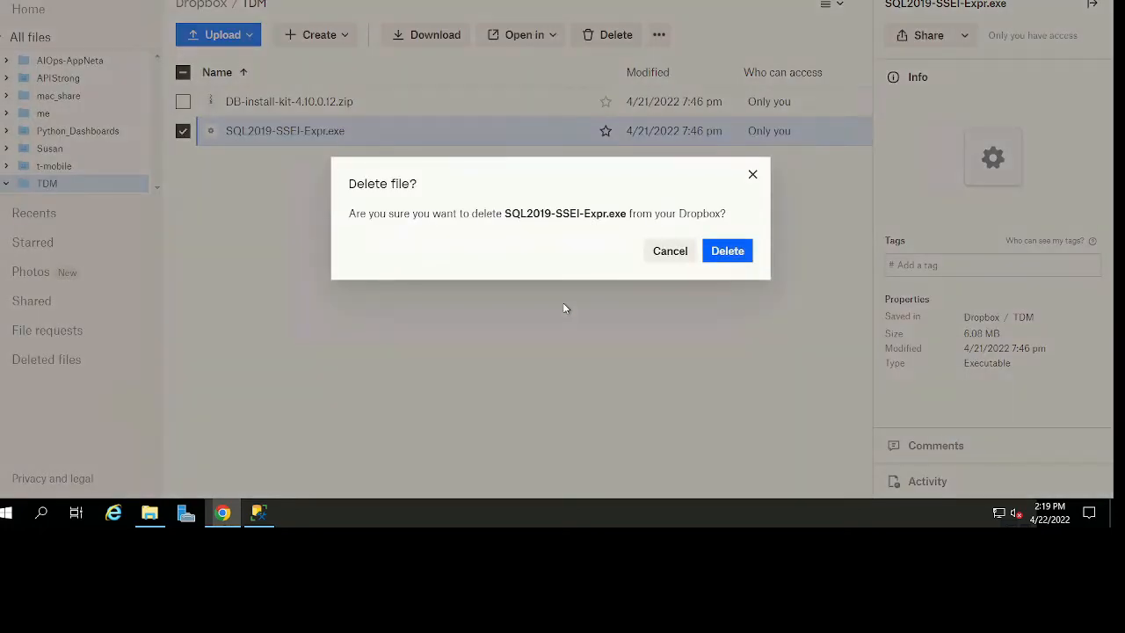
click(719, 253)
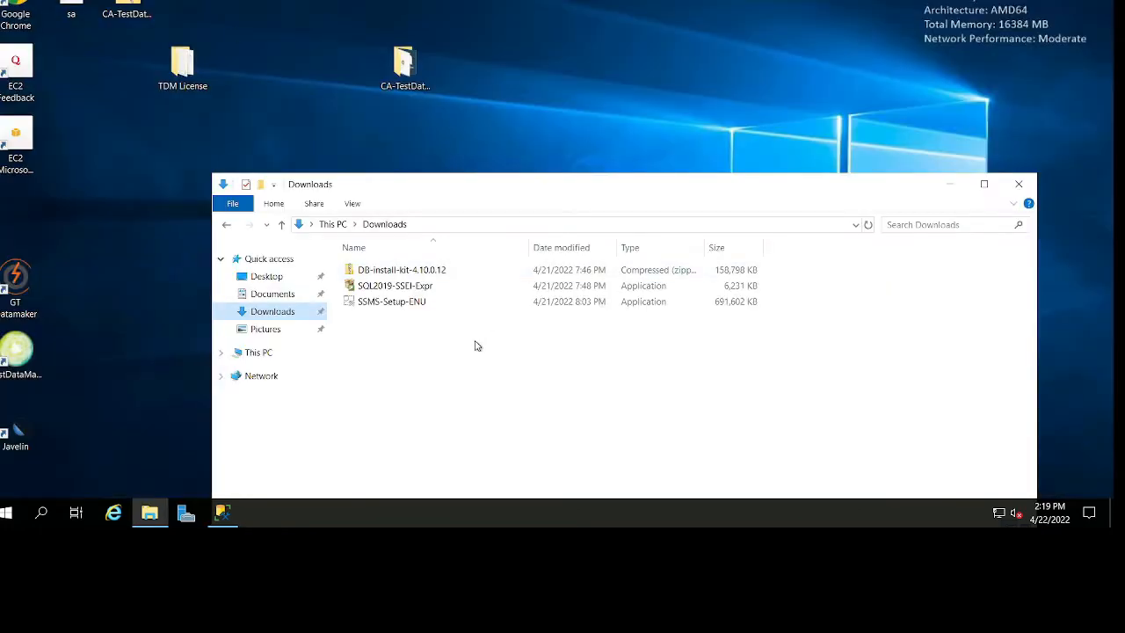
Copy the DB-install-kit-4.10.0.12 zip from the Downloads folder to the desktop and minimize the Downloads window.
click(457, 269)
drag(559, 186, 697, 39)
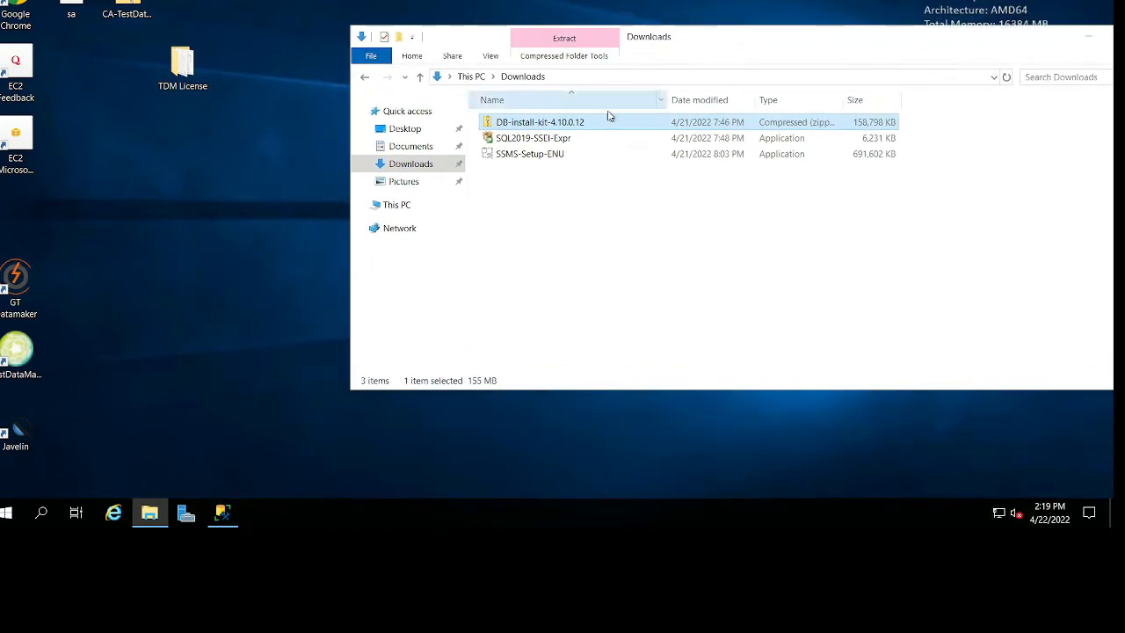
click(569, 154)
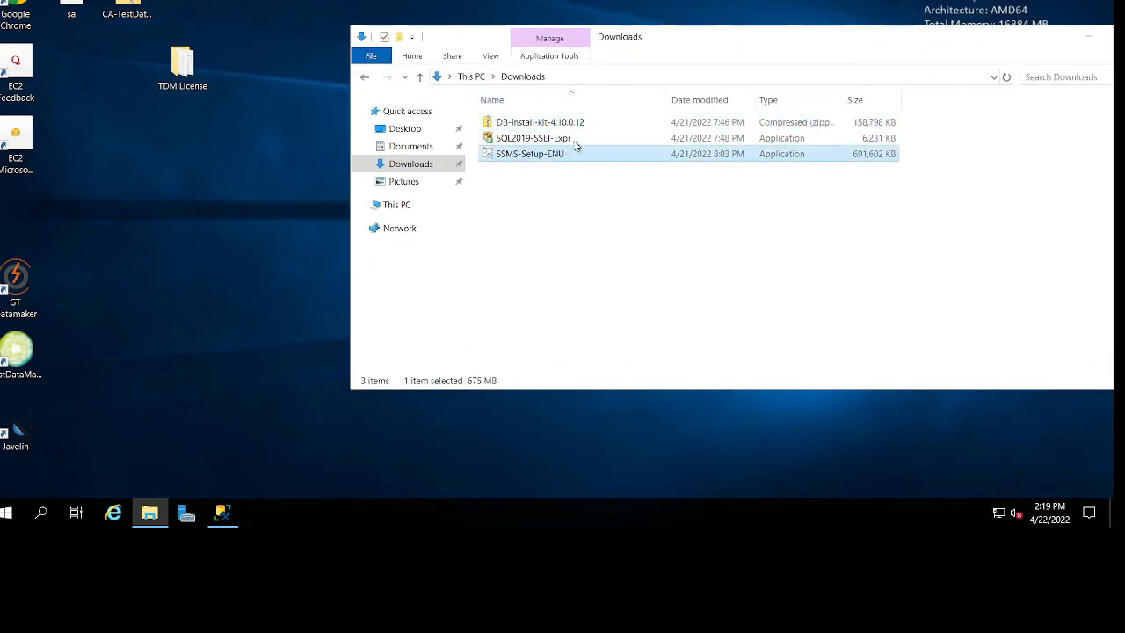
click(578, 137)
click(584, 123)
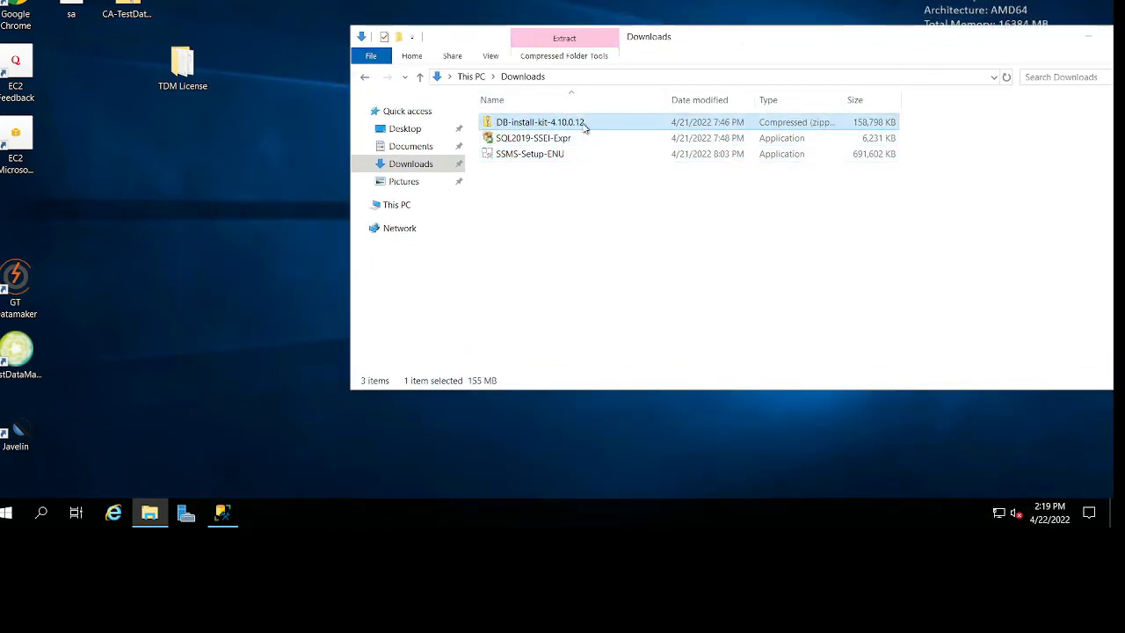
right_click(584, 126)
click(616, 319)
click(196, 195)
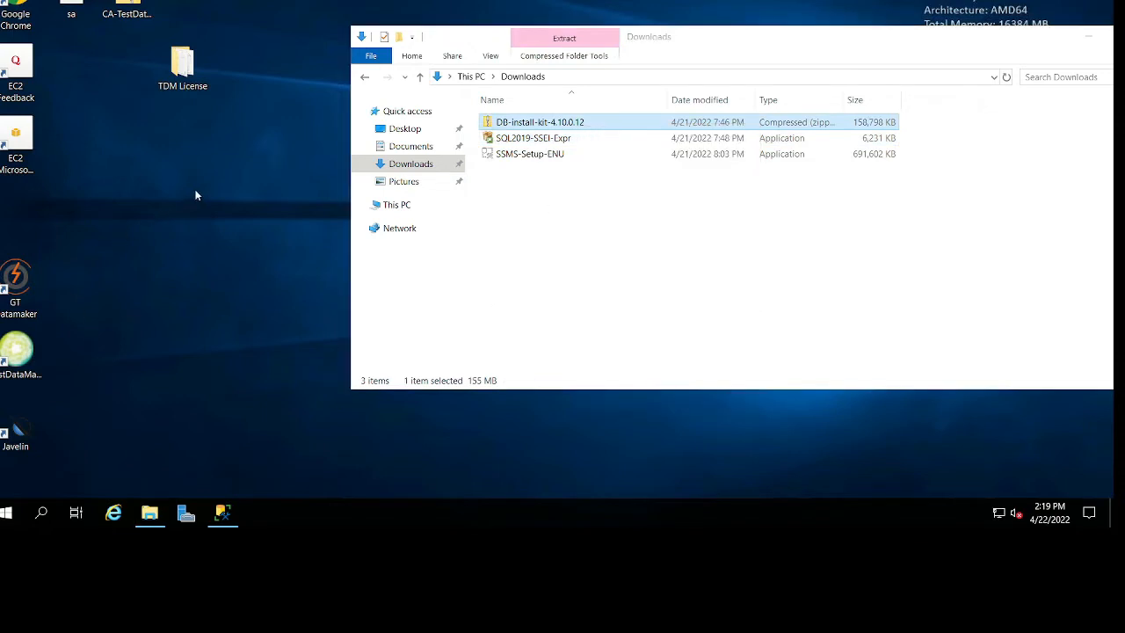
right_click(196, 195)
click(294, 252)
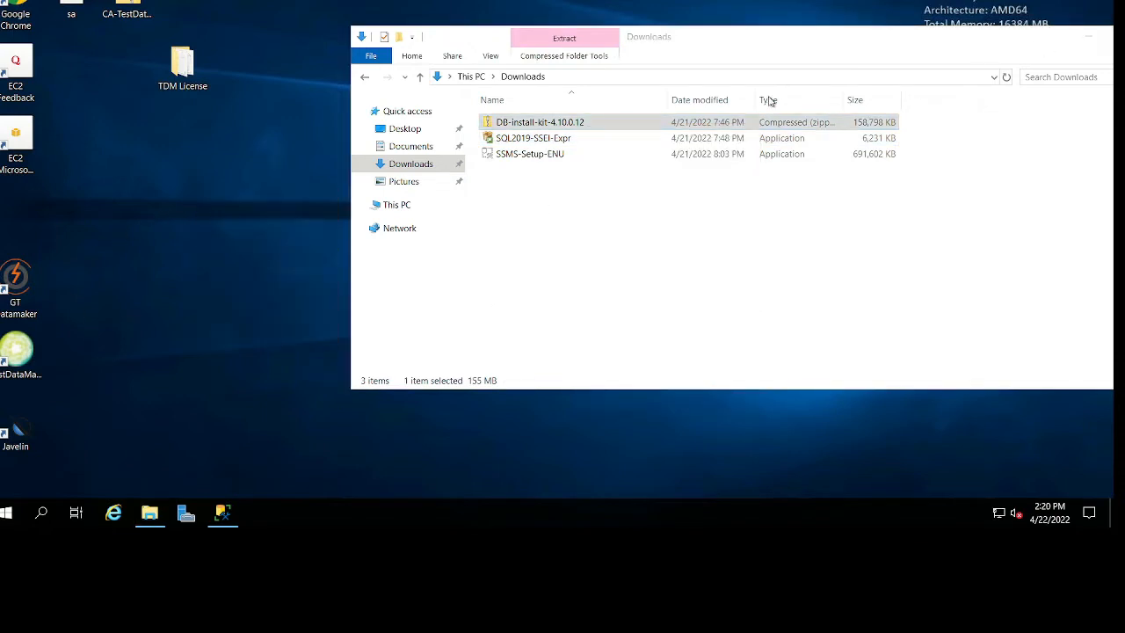
click(1095, 37)
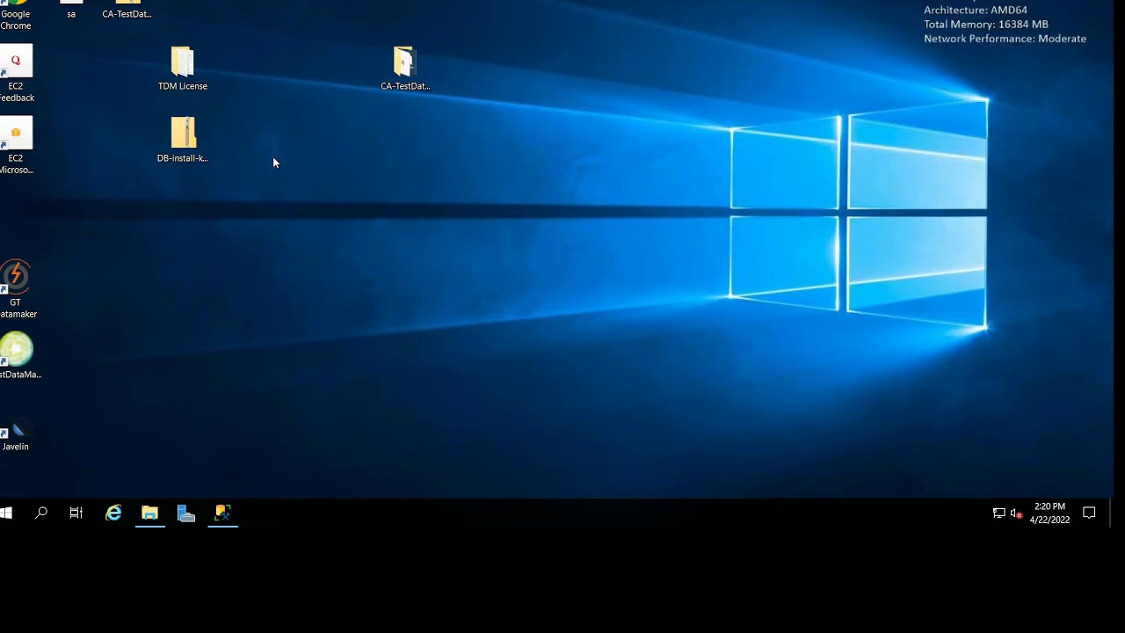
Extract the DB-install-kit-4.10.0.12 zip on the desktop into a same-named desktop folder, showing the extracted files when complete.
right_click(189, 153)
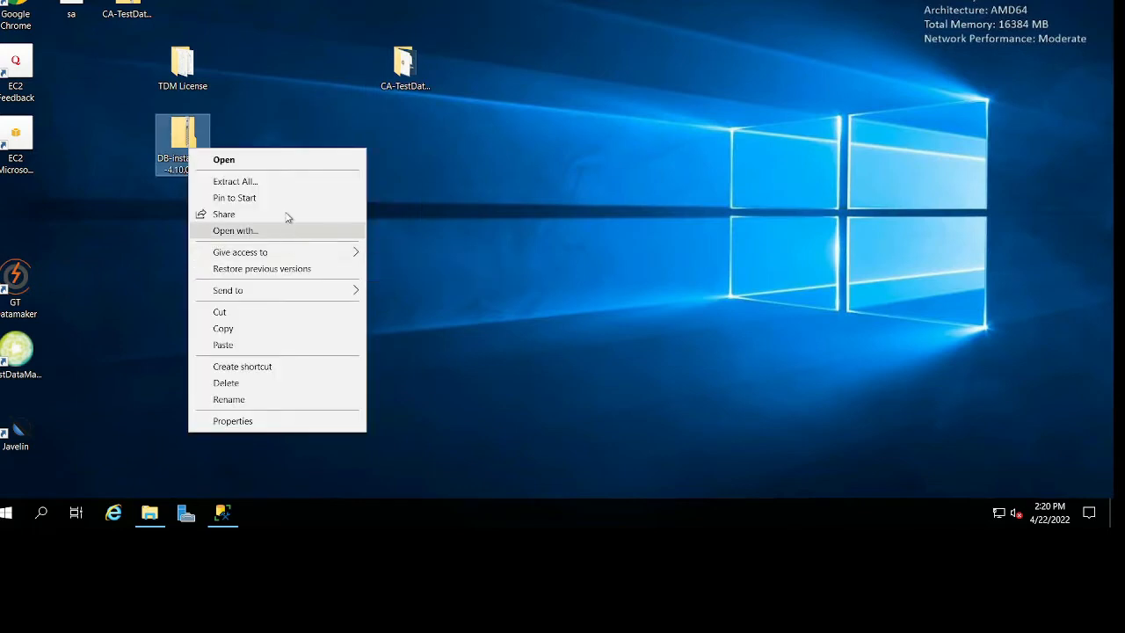
mouse_move(310, 300)
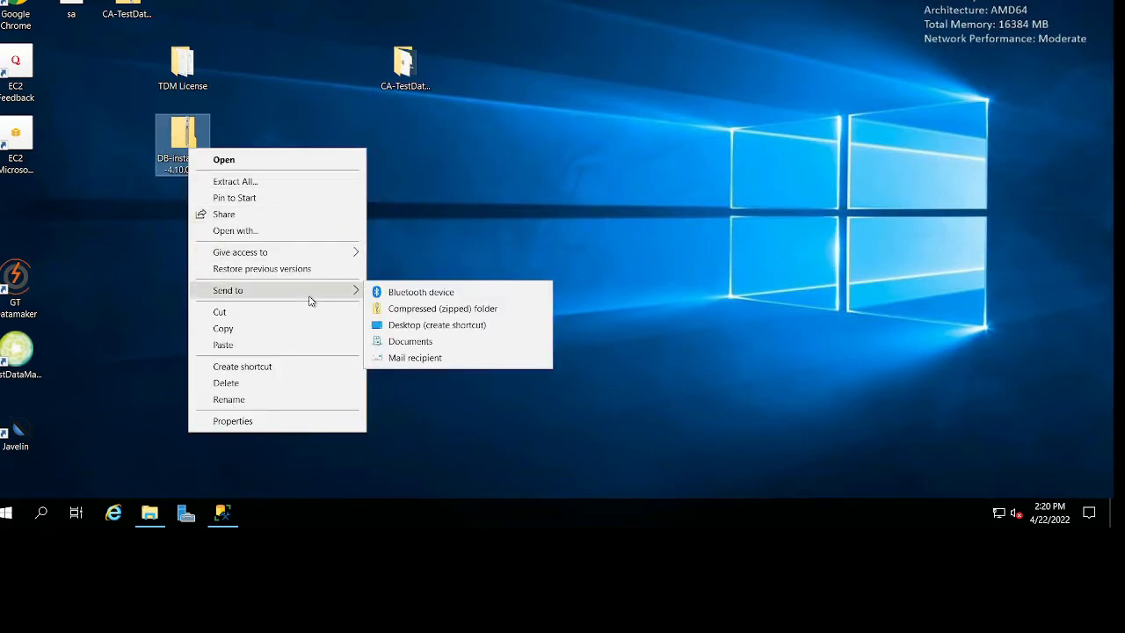
click(293, 182)
click(667, 351)
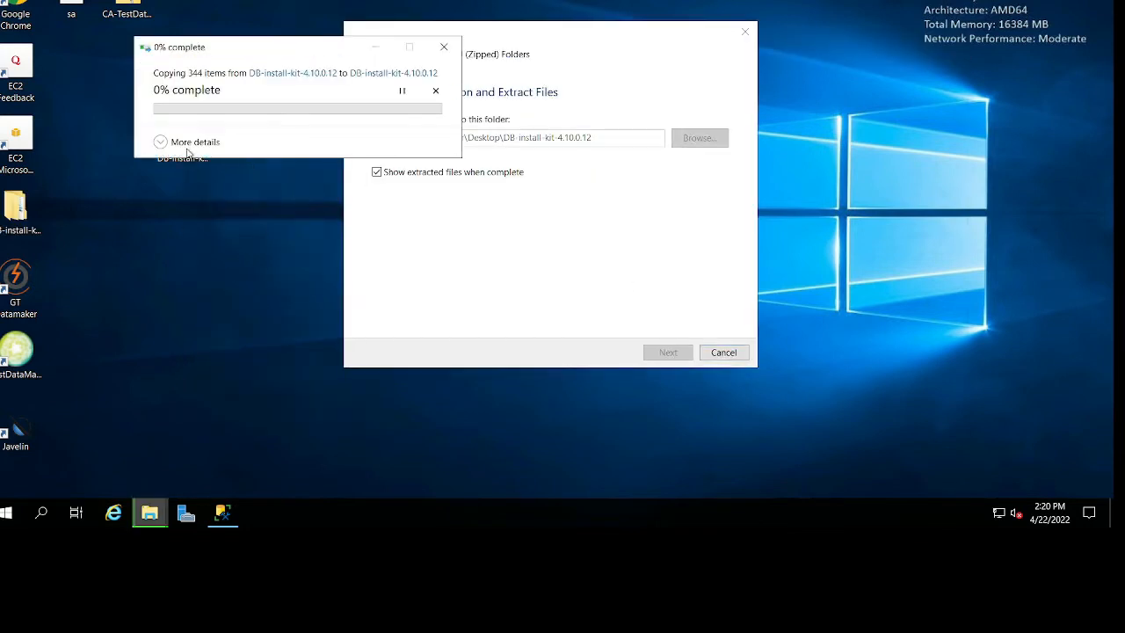
drag(335, 60, 473, 75)
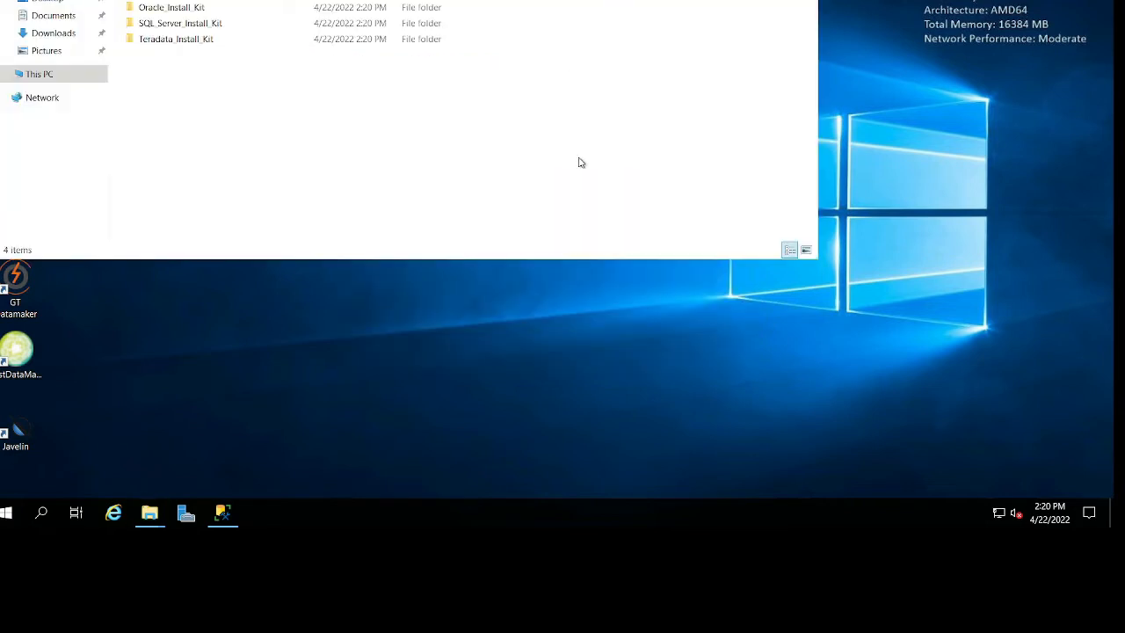
Open the ca-tdm-db-install-kit folder inside the extracted kit and move its window fully into view.
drag(263, 0, 678, 75)
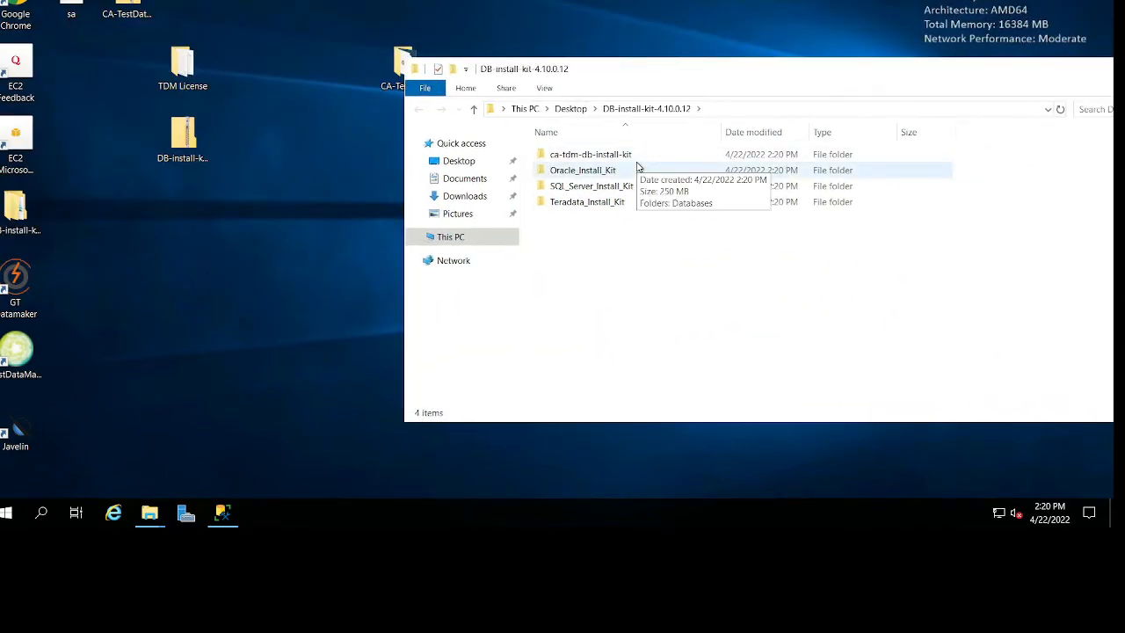
click(636, 155)
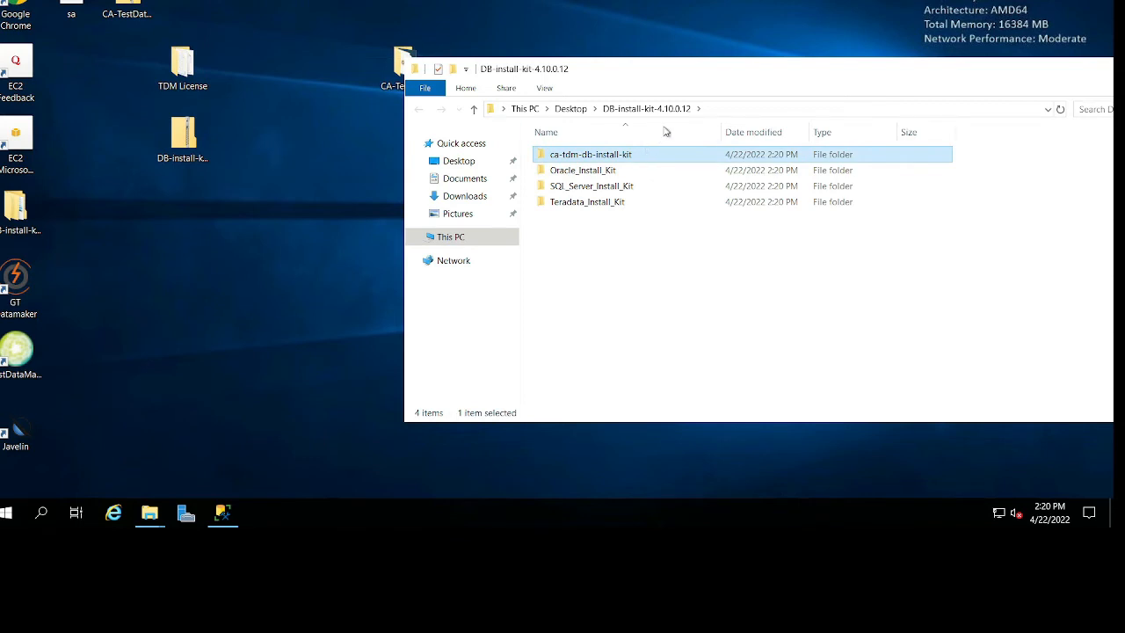
click(668, 315)
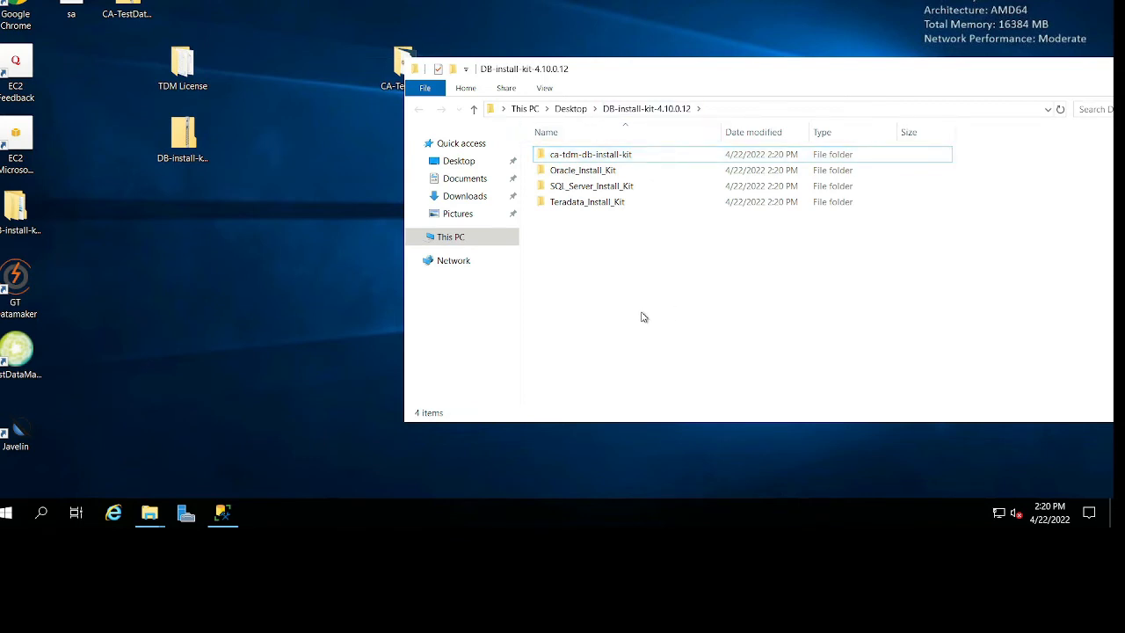
click(223, 513)
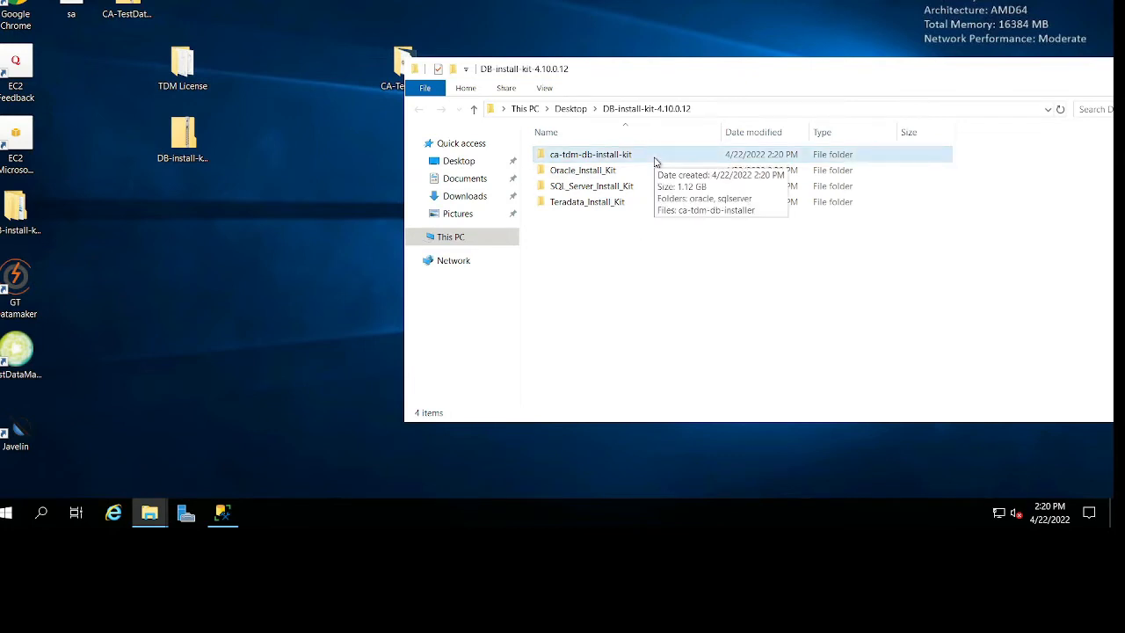
double_click(622, 159)
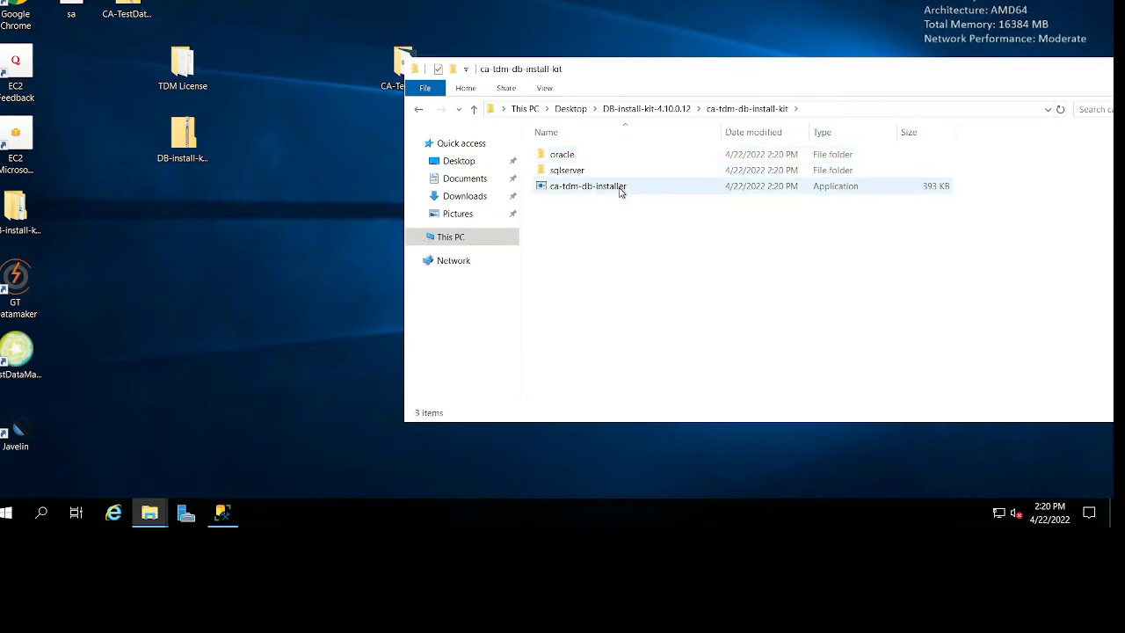
click(619, 189)
right_click(620, 191)
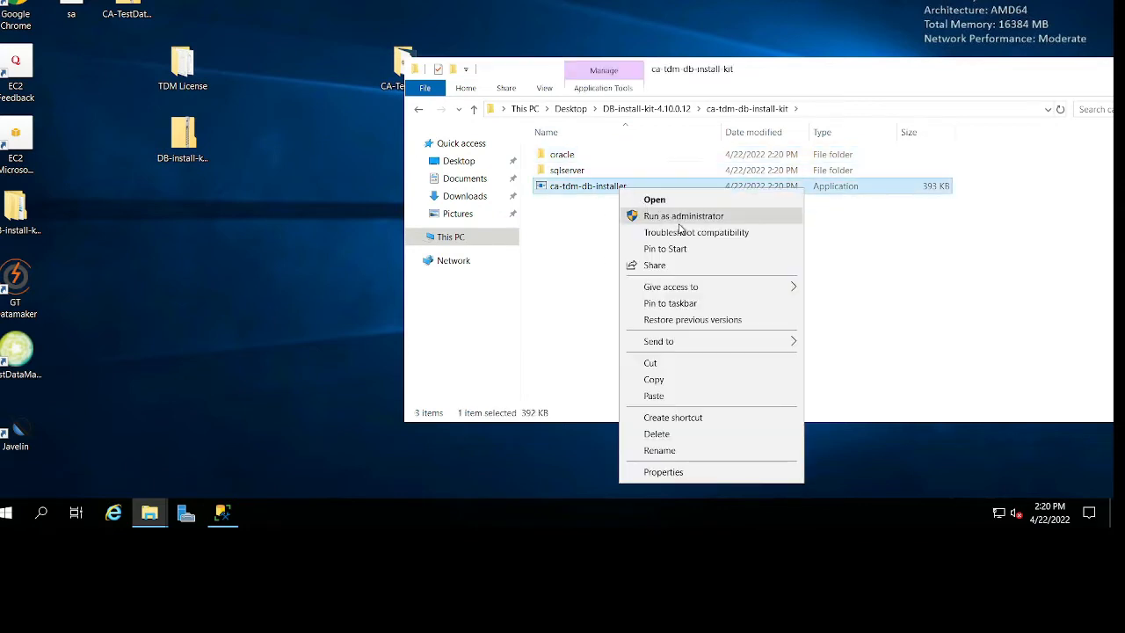
click(715, 77)
drag(714, 78, 563, 66)
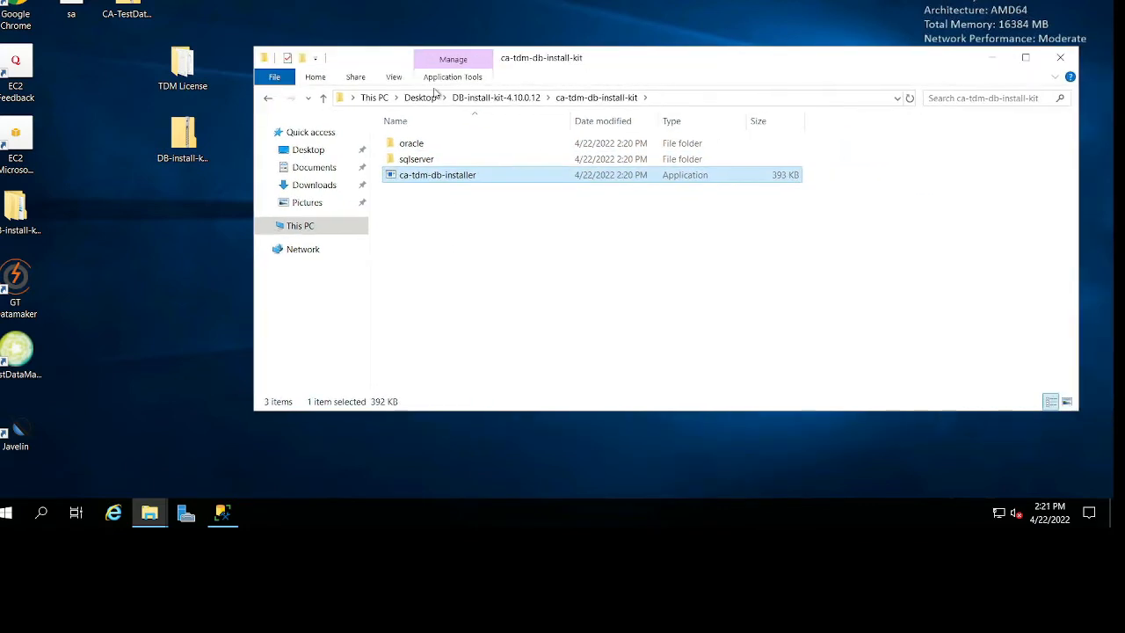
In Folder Options, set File Explorer to open to This PC, disable recent files and frequent folders in Quick access, and clear its history.
click(394, 78)
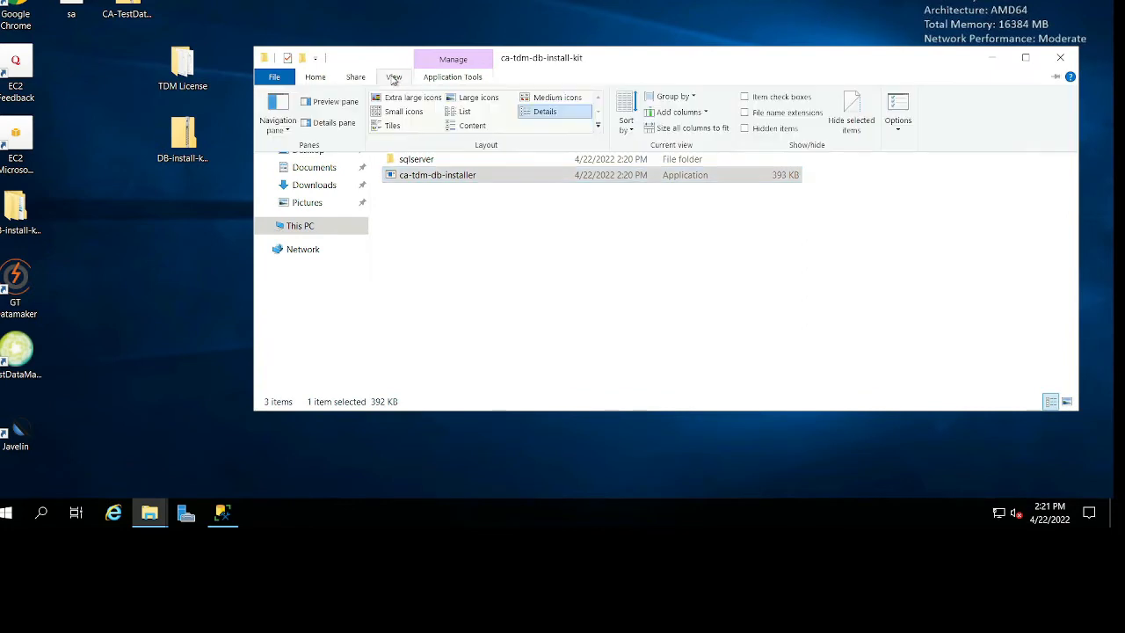
click(899, 121)
click(461, 184)
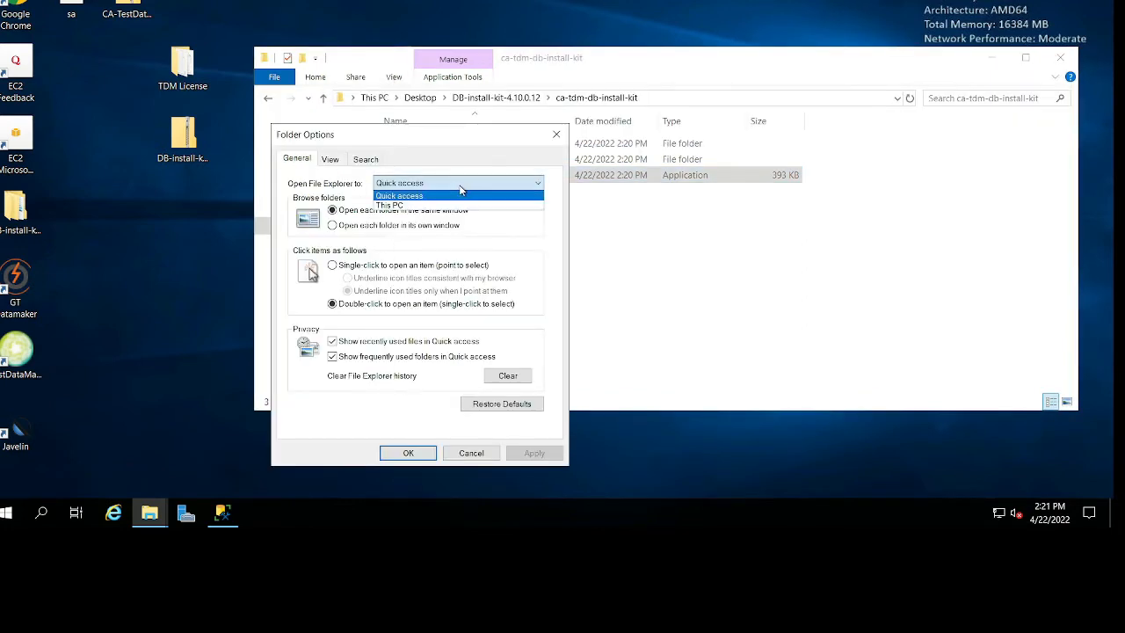
click(446, 207)
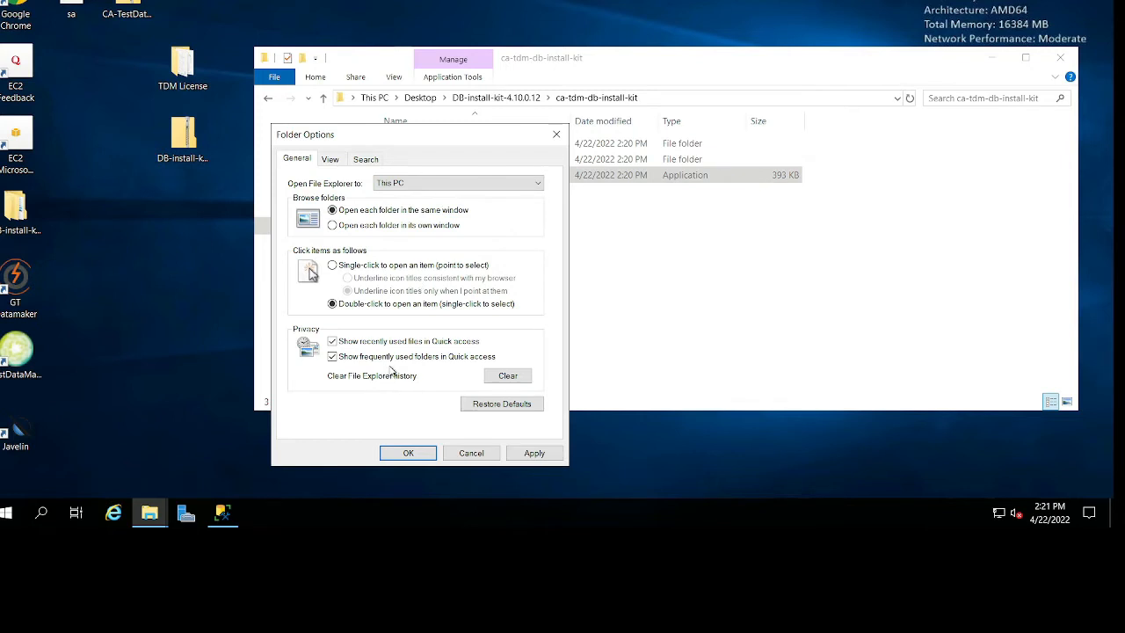
click(405, 357)
click(409, 343)
click(498, 376)
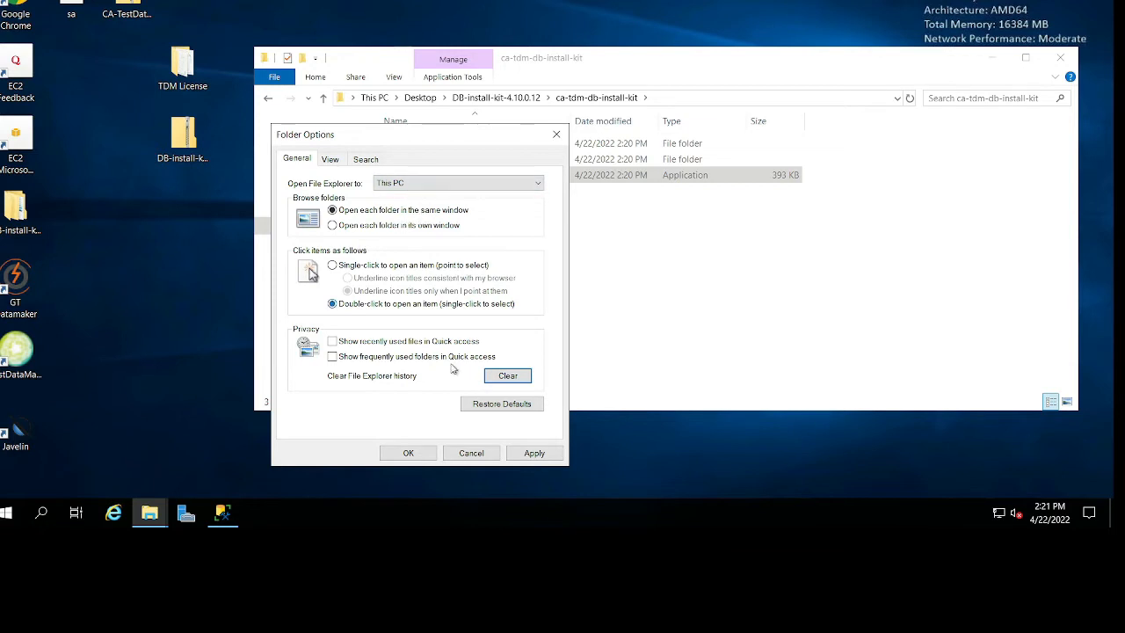
Turn off hiding extensions for known file types and apply the folder options.
click(331, 159)
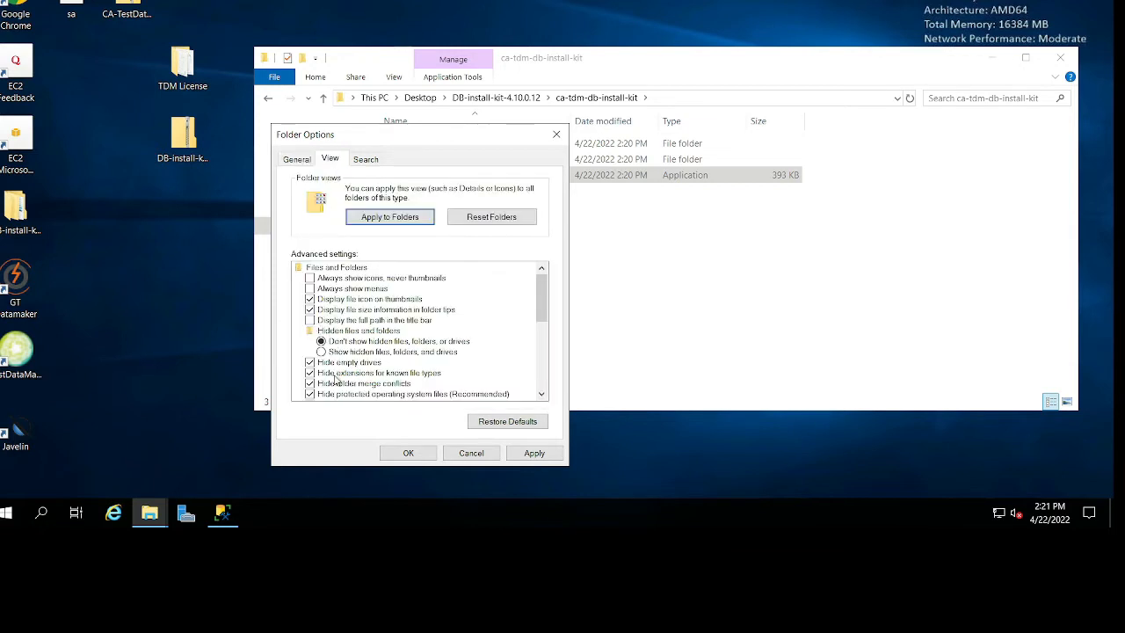
click(360, 376)
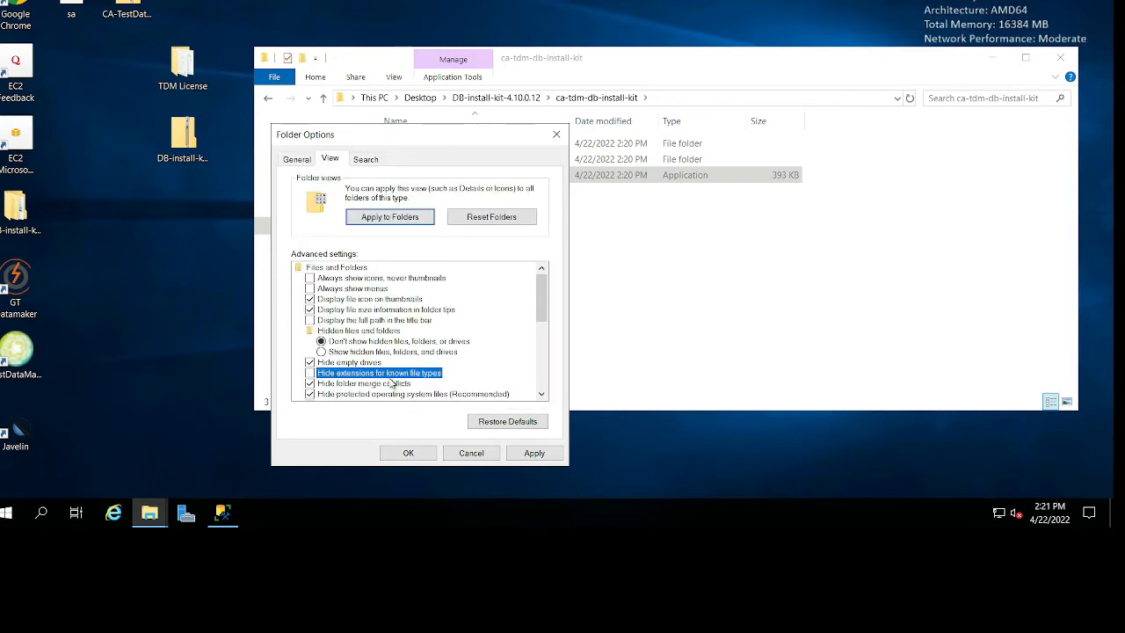
click(410, 454)
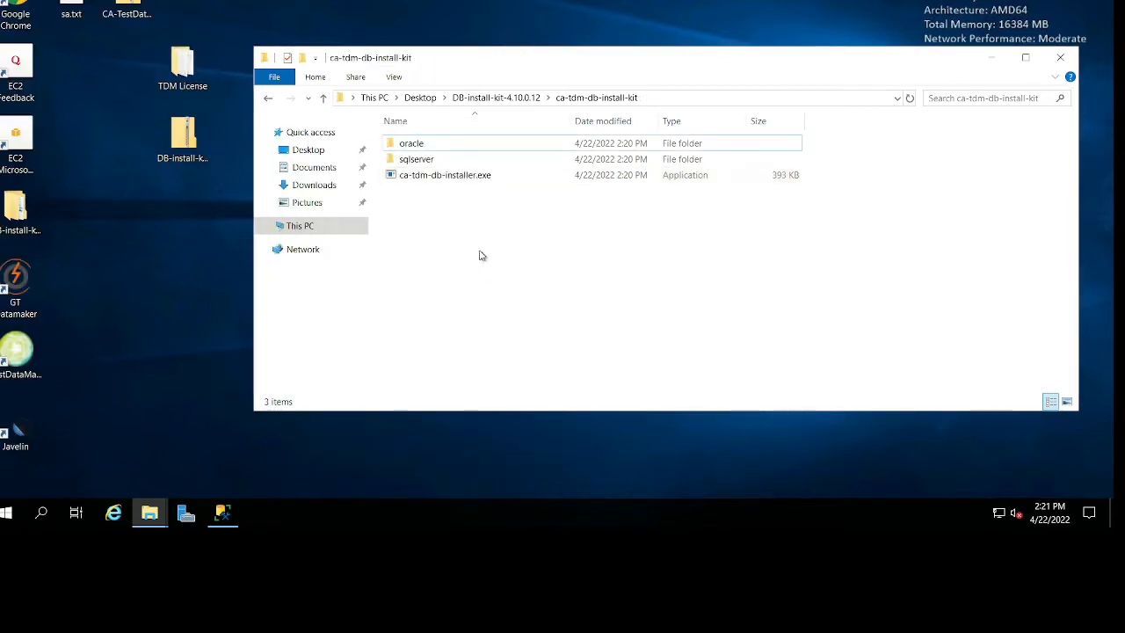
Look into the kit's oracle folder, return to ca-tdm-db-install-kit and open its sqlserver folder.
click(492, 179)
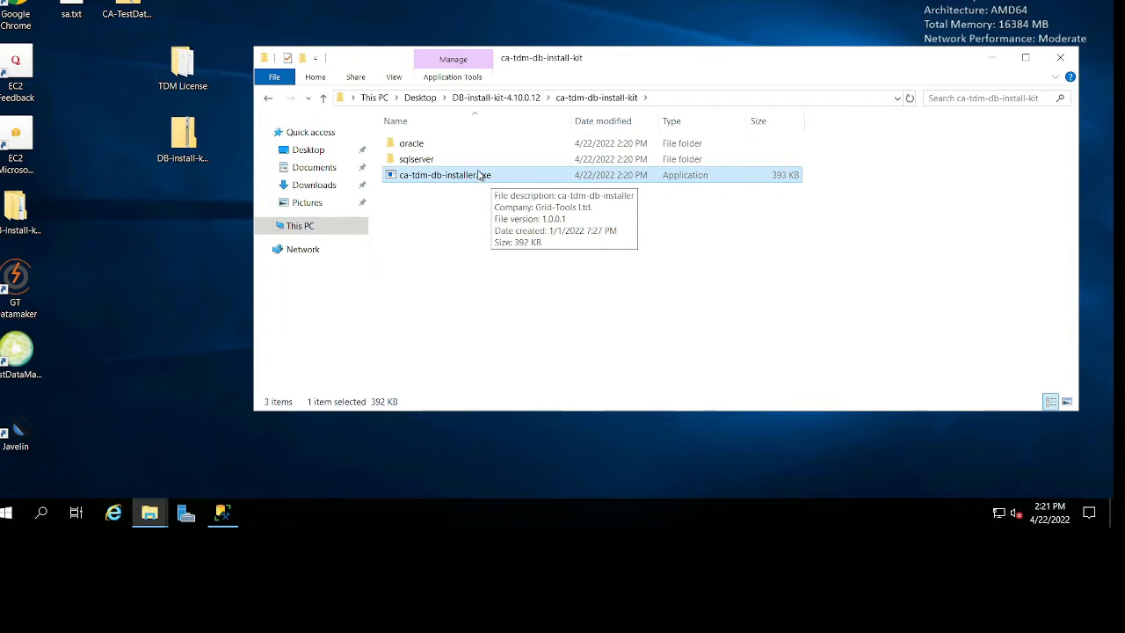
double_click(473, 146)
key(alt+Left)
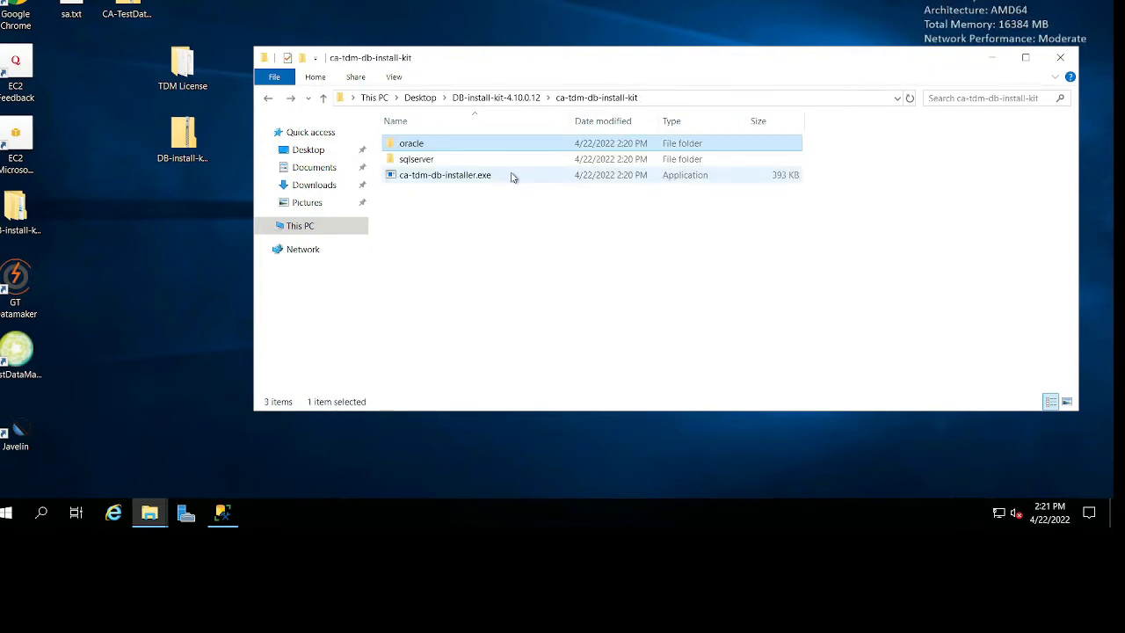
click(492, 161)
double_click(464, 165)
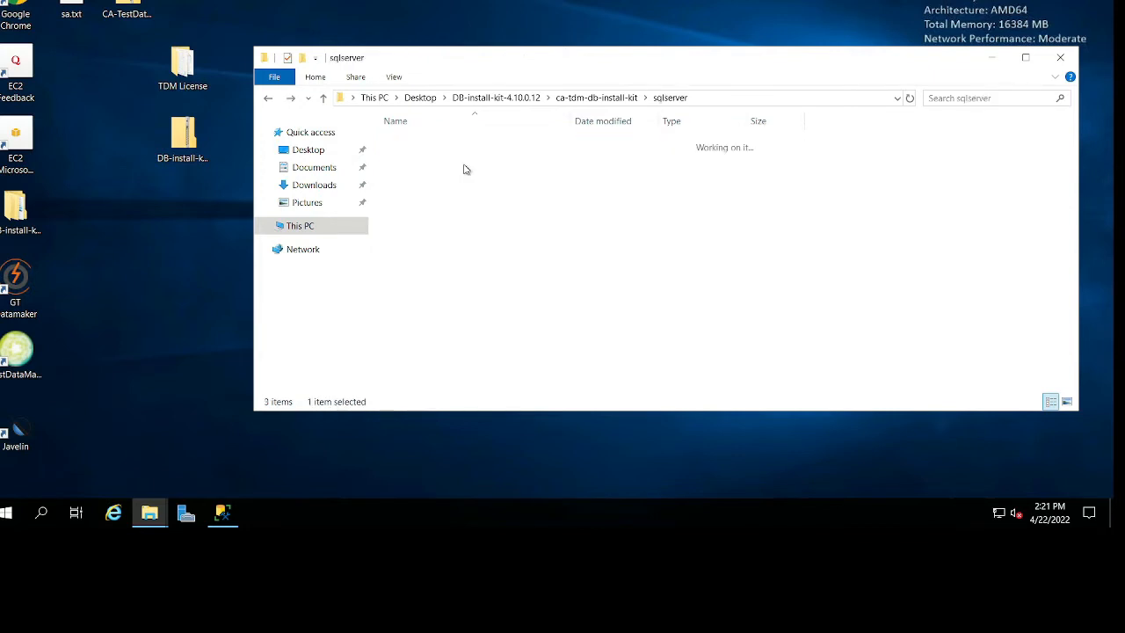
Open create-db-user.sql from the sqlserver folder in SQL Server Management Studio.
click(460, 271)
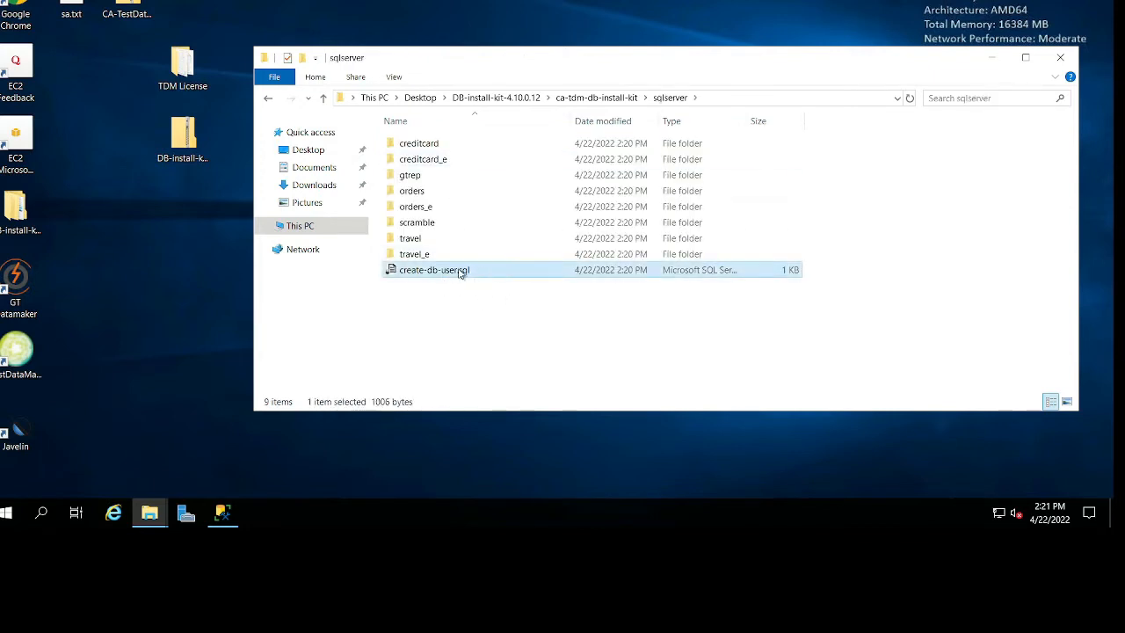
right_click(473, 273)
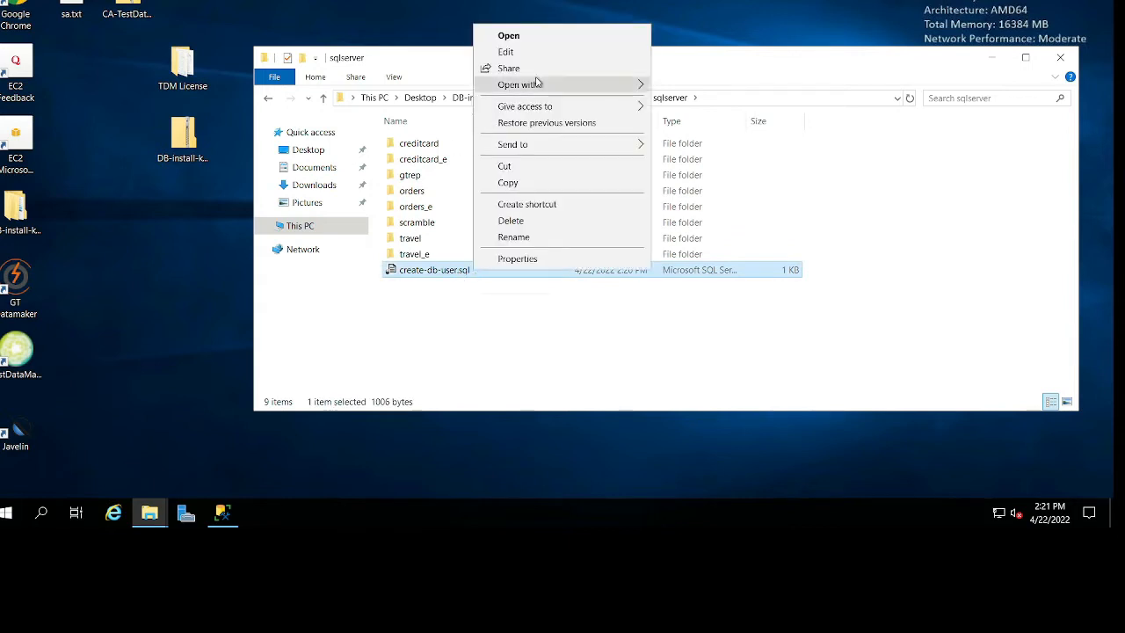
mouse_move(538, 83)
click(723, 104)
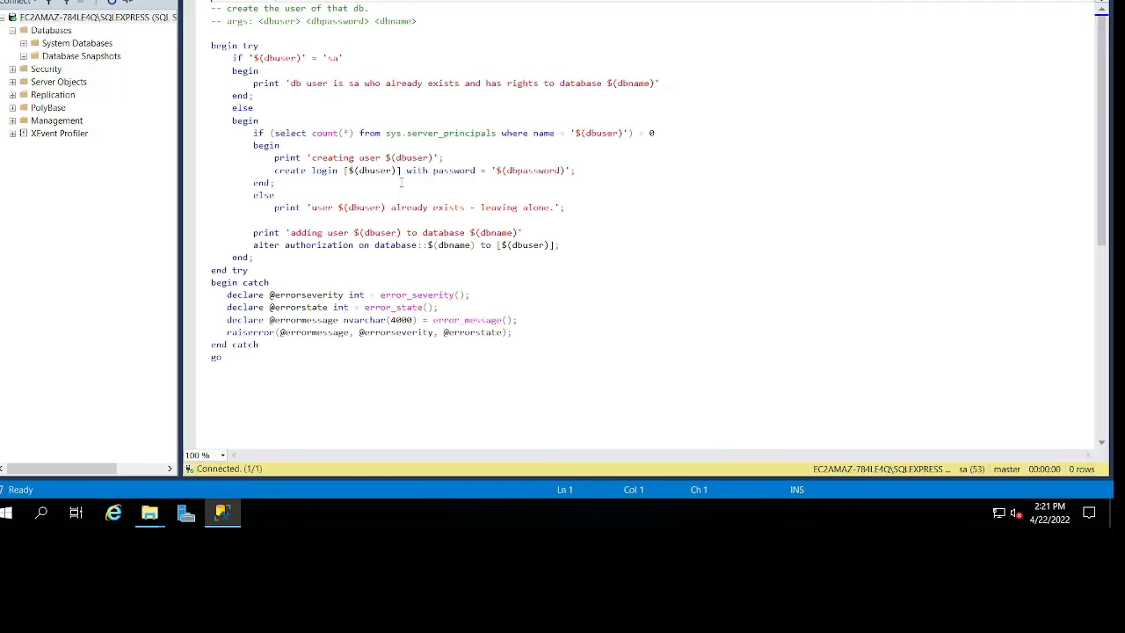
Examine how the create-db-user.sql script handles the sa account and the dbuser variable in its login check.
click(345, 58)
click(365, 83)
drag(323, 84, 676, 145)
click(600, 193)
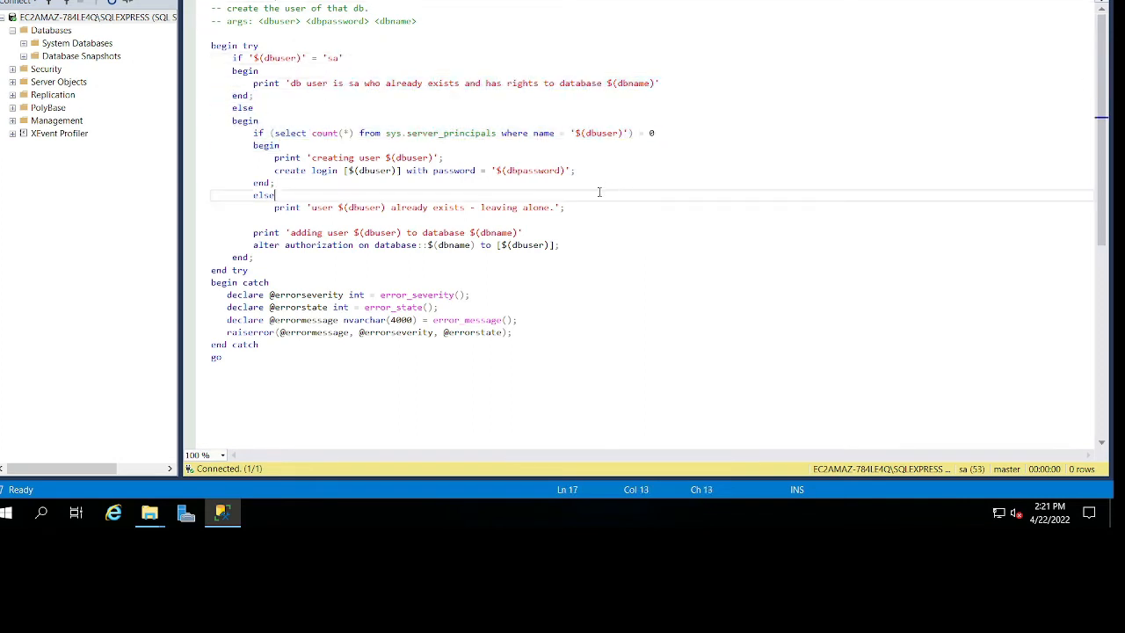
double_click(603, 133)
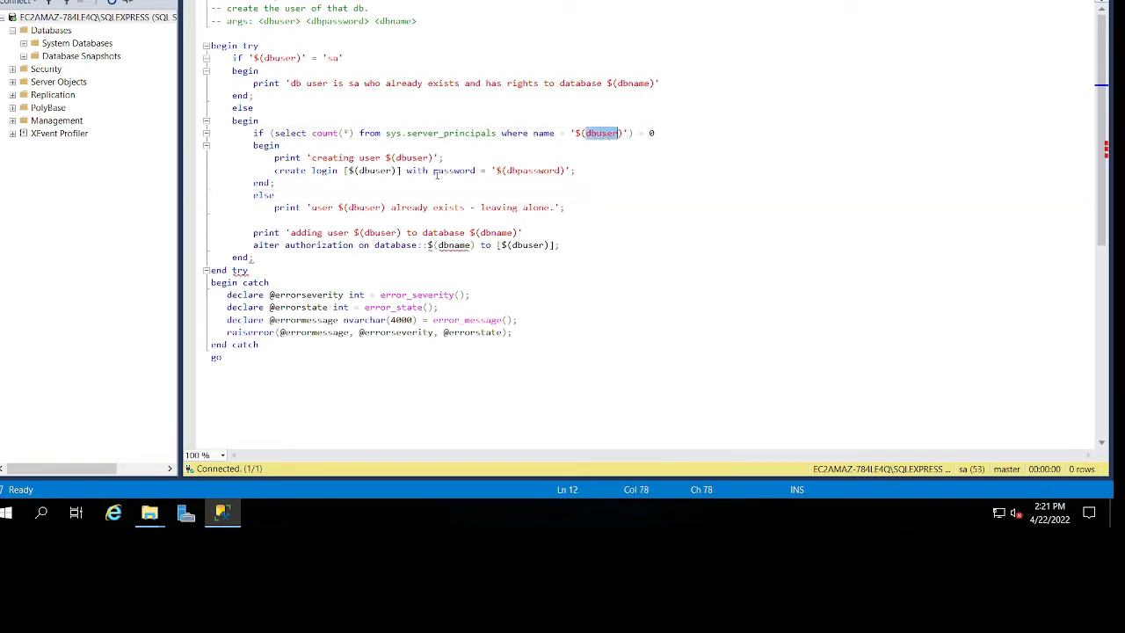
Check the login creation branch of create-db-user.sql, close the script and return to the sqlserver folder.
double_click(404, 157)
click(515, 160)
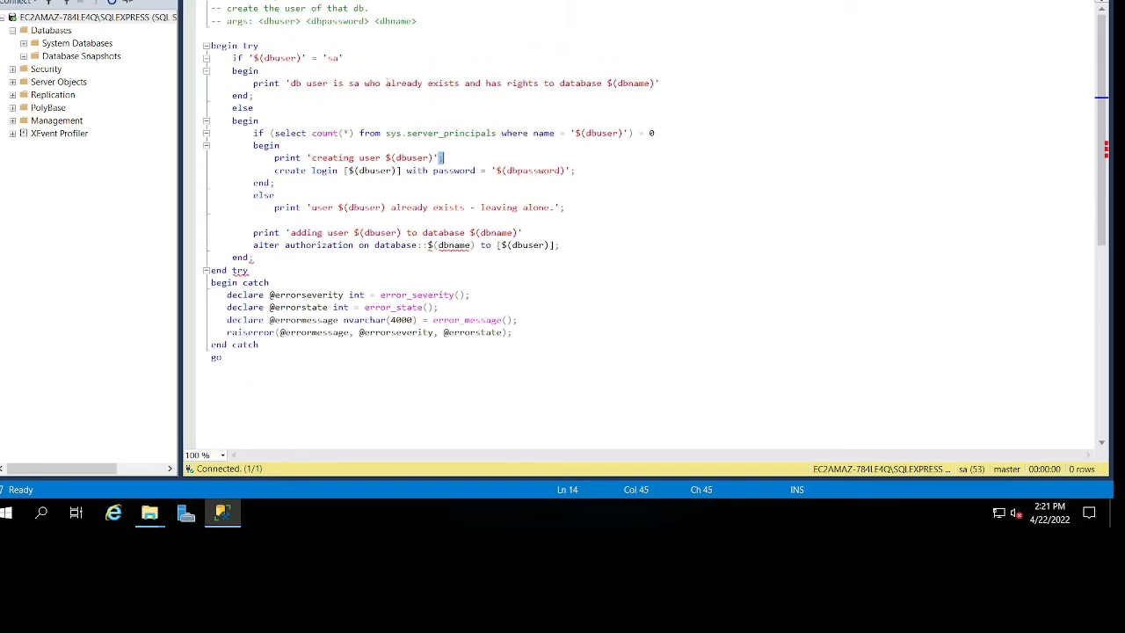
key(ctrl+F4)
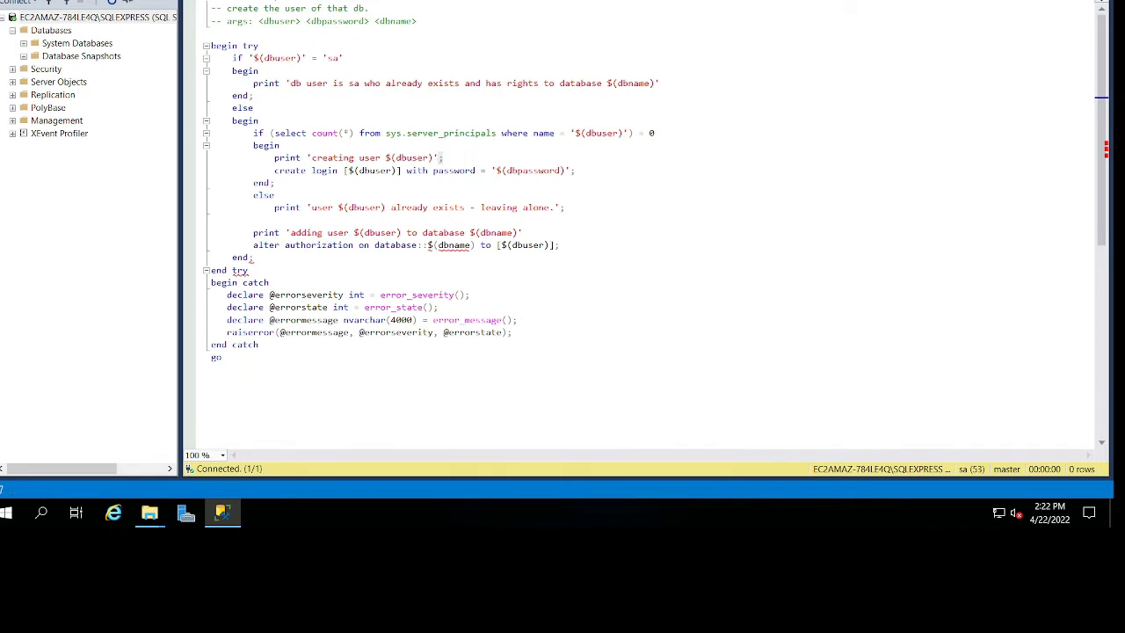
key(super+Down)
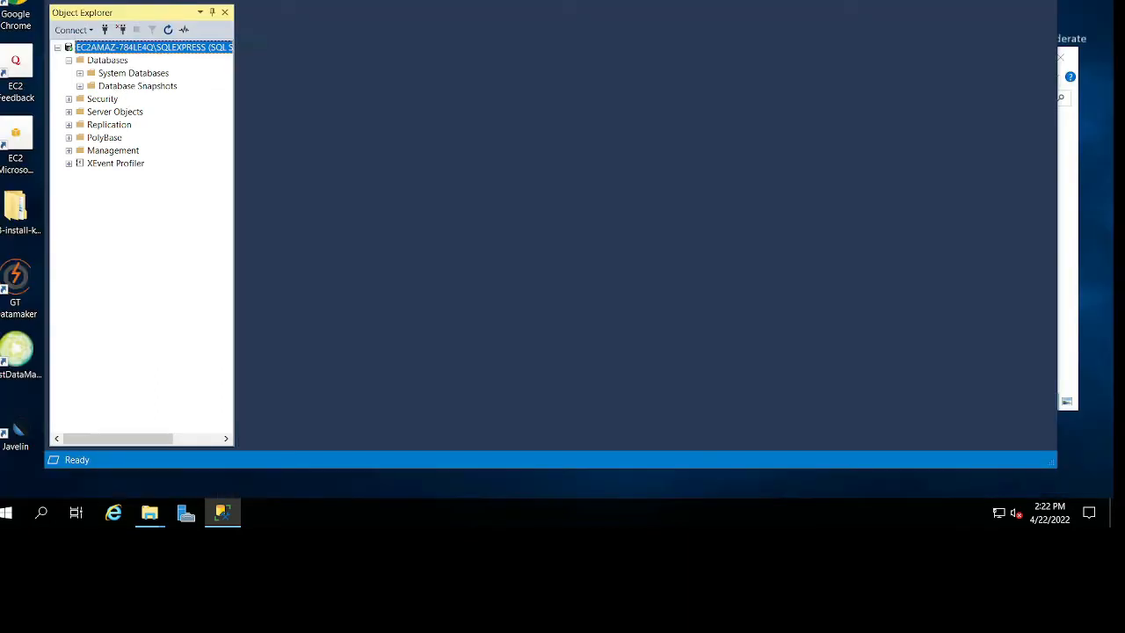
click(952, 208)
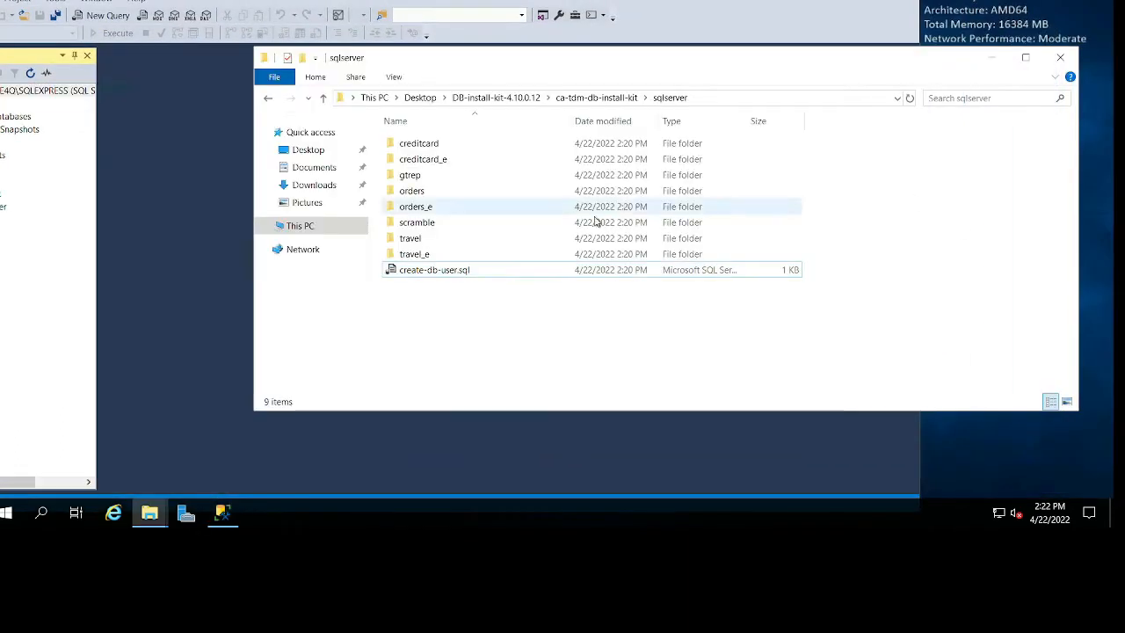
Open gtrep-schema.sql from the gtrep folder in SQL Server Management Studio.
double_click(453, 182)
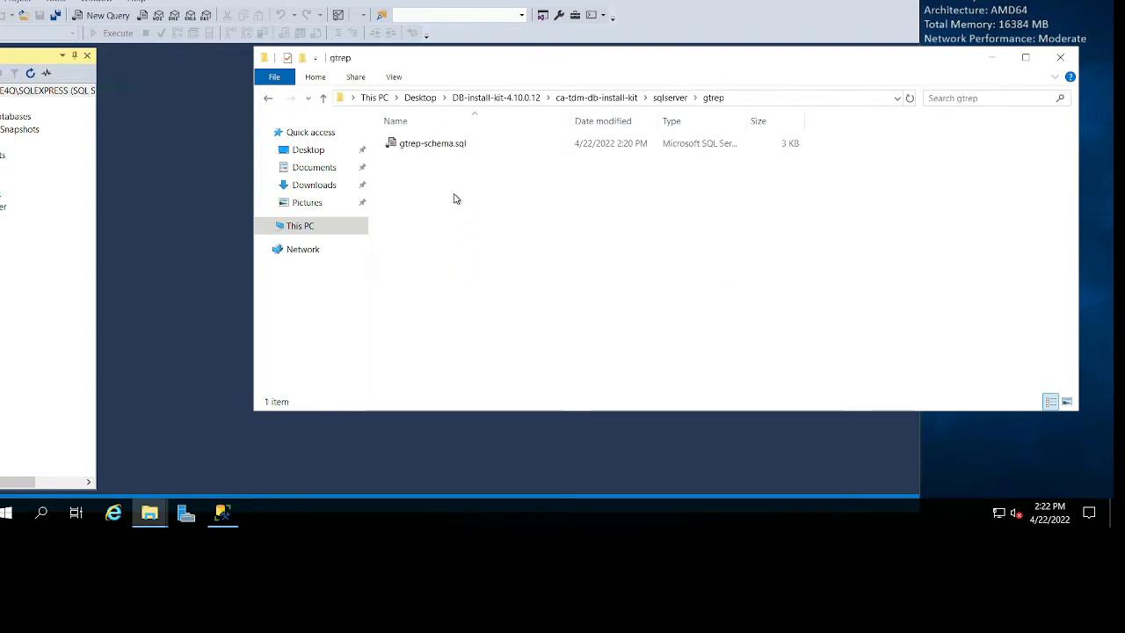
click(475, 146)
right_click(475, 146)
key(Escape)
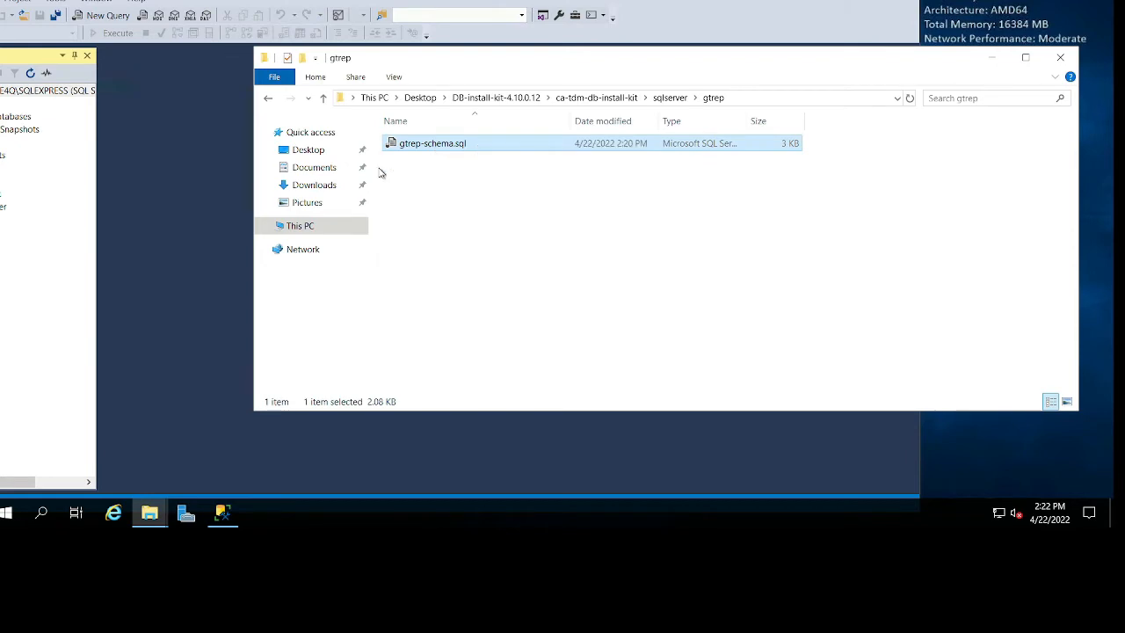
drag(215, 205, 217, 208)
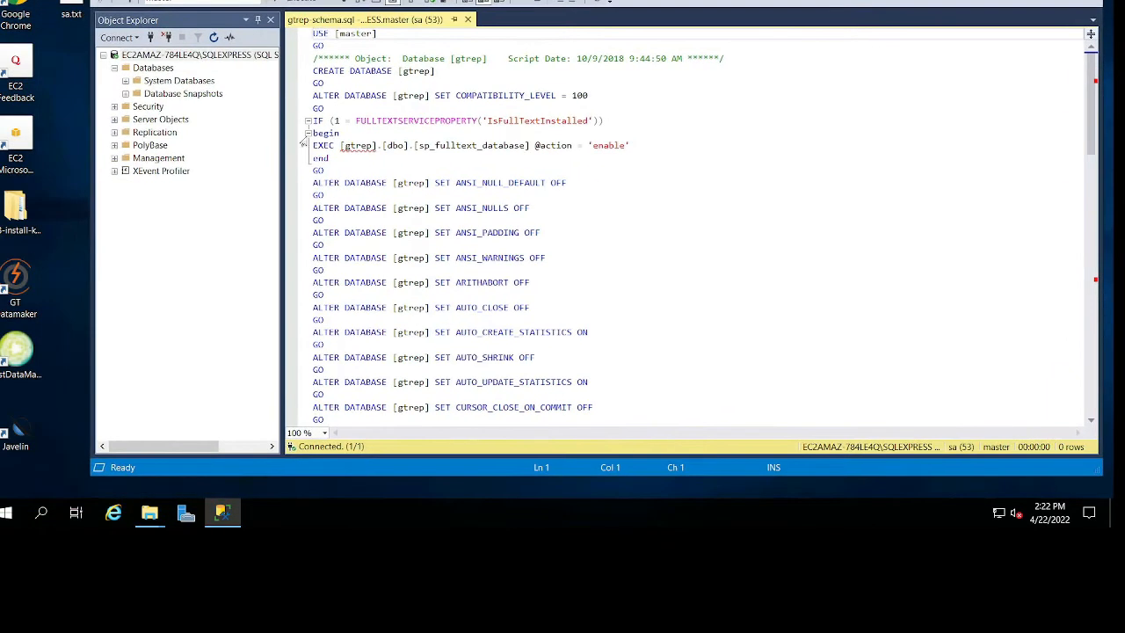
Examine the full-text check, the database settings and the gtrep role creation in gtrep-schema.sql.
double_click(534, 121)
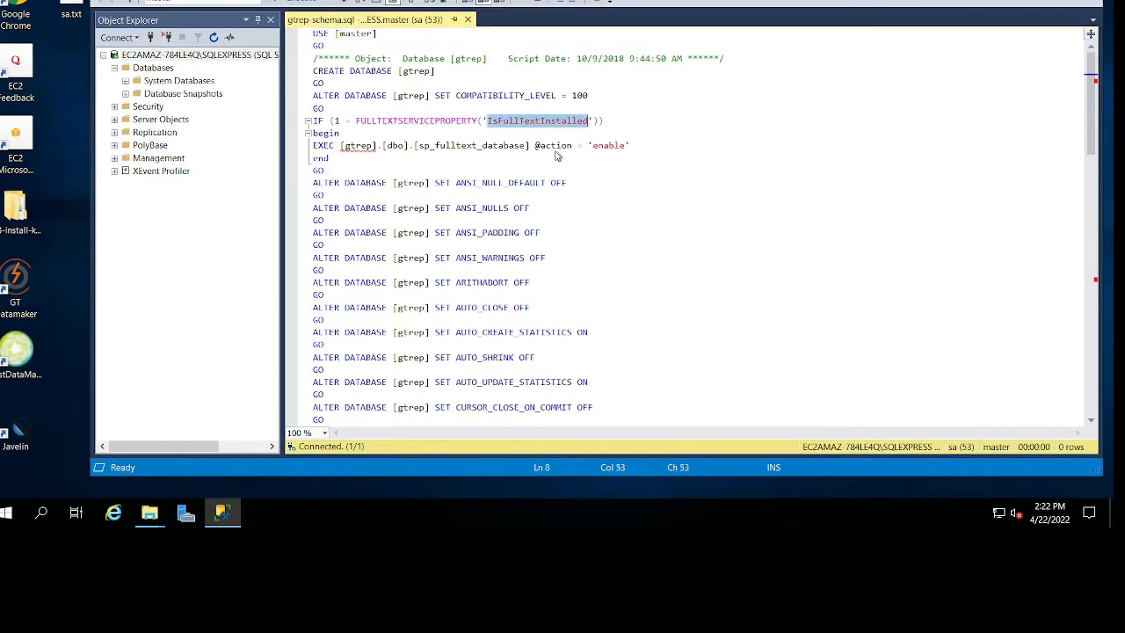
scroll(647, 249, down, 20)
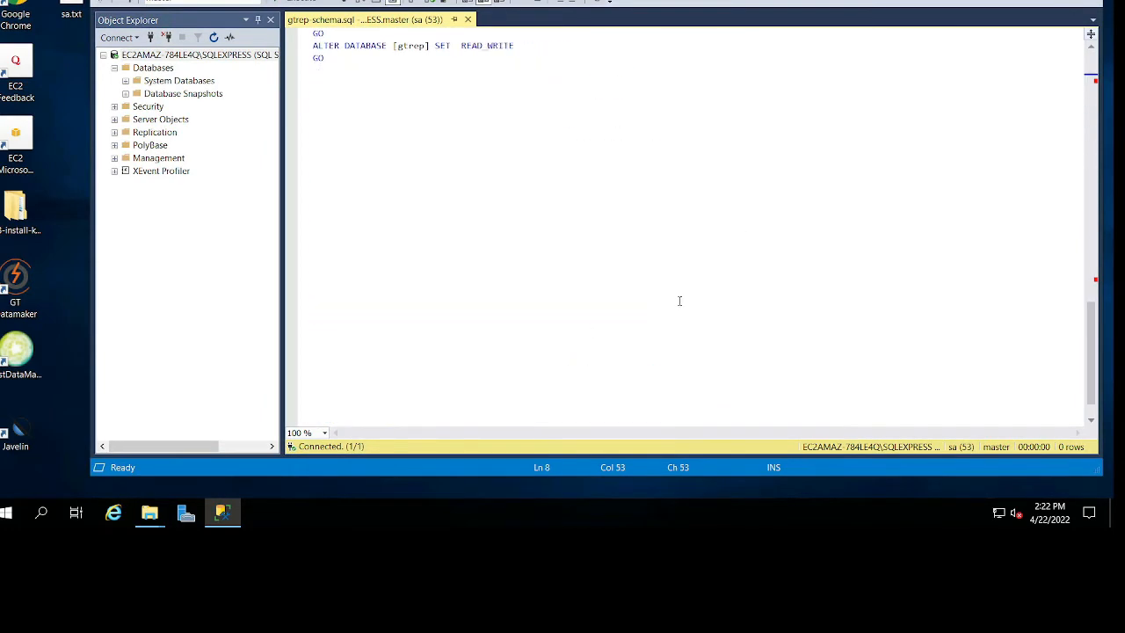
double_click(355, 133)
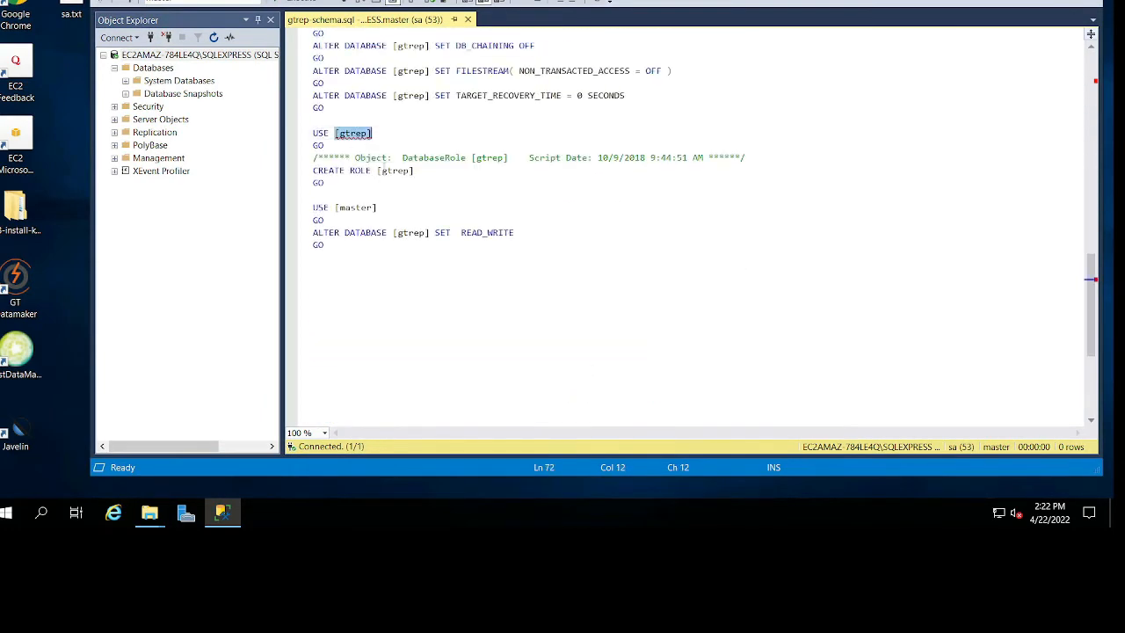
double_click(394, 171)
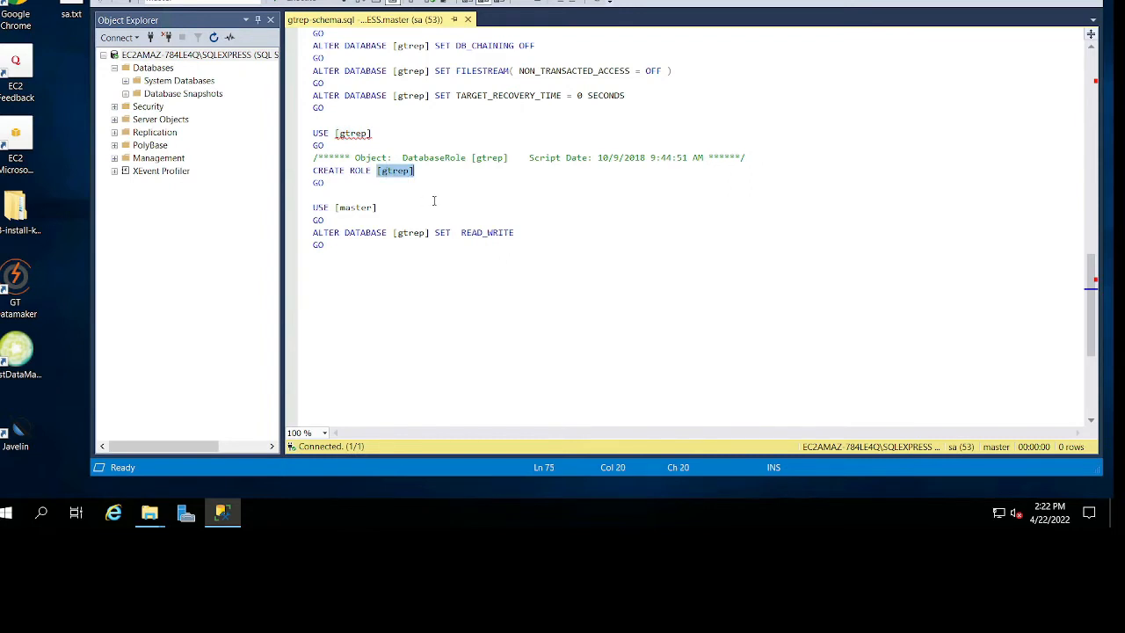
scroll(479, 205, up, 1)
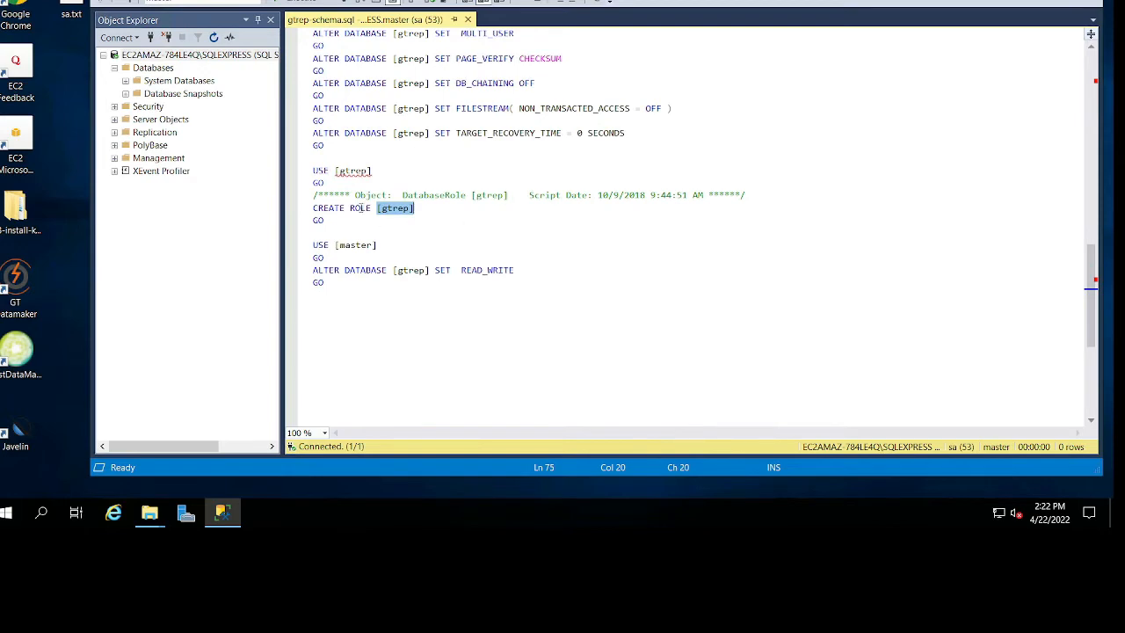
scroll(436, 305, up, 3)
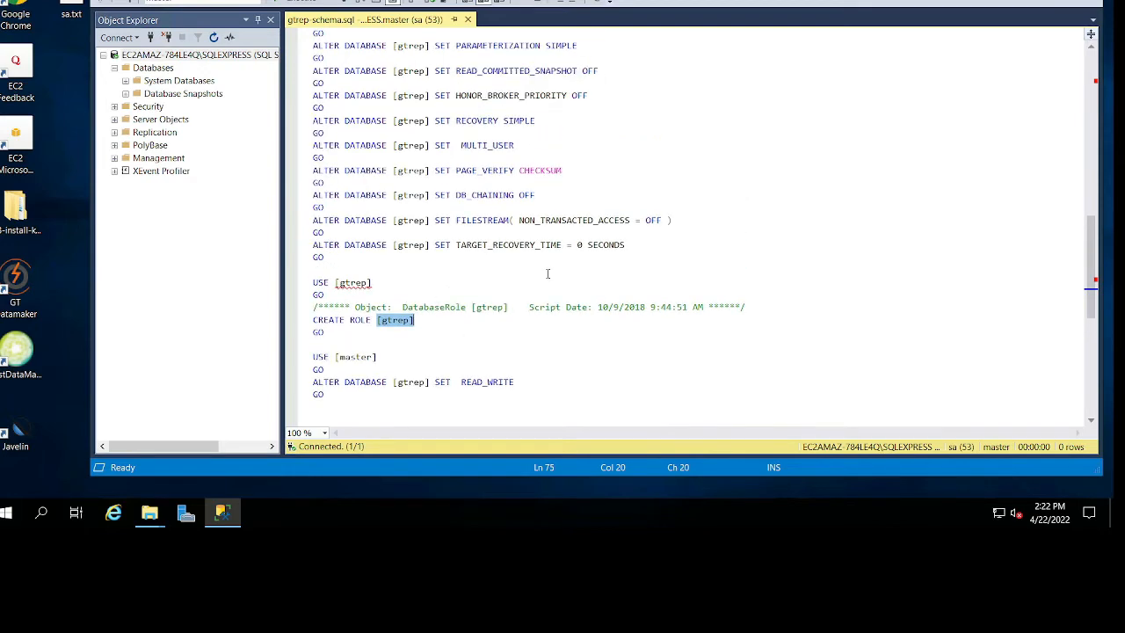
scroll(548, 274, up, 15)
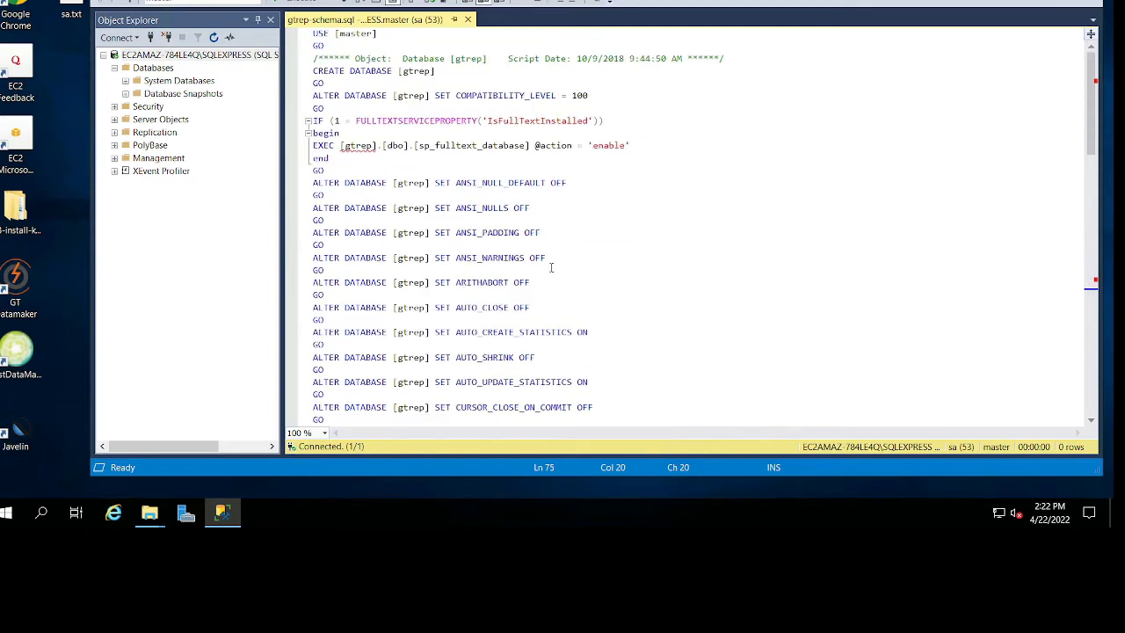
Return to the kit's sqlserver folder and look into its scramble folder.
drag(808, 0, 660, 158)
drag(705, 64, 711, 12)
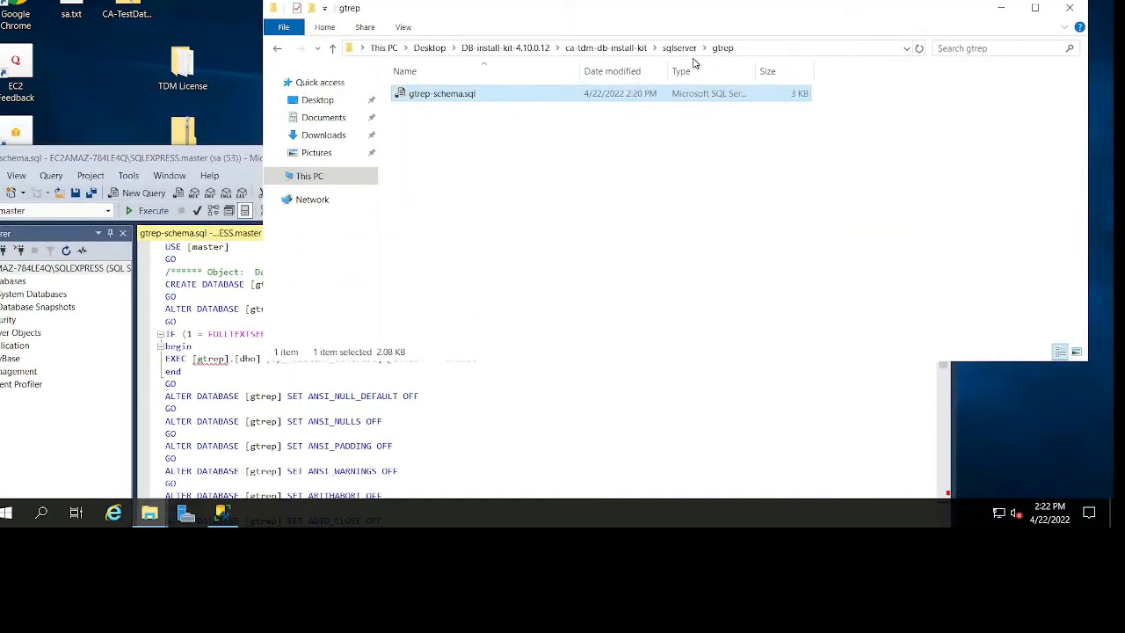
click(680, 48)
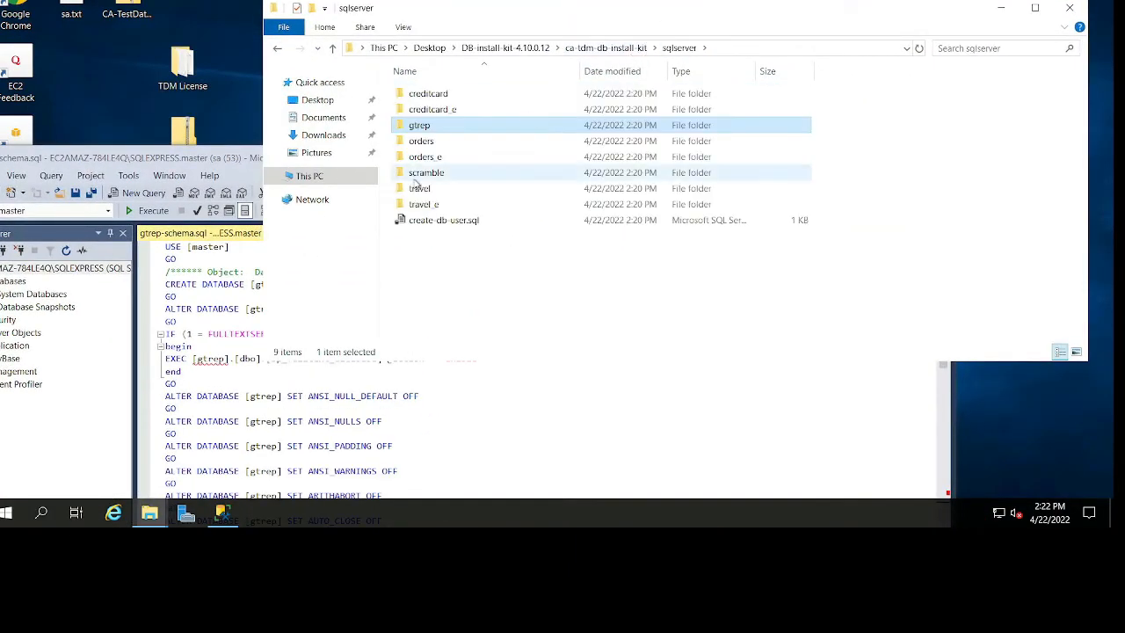
double_click(422, 173)
double_click(422, 95)
key(BackSpace)
key(BackSpace)
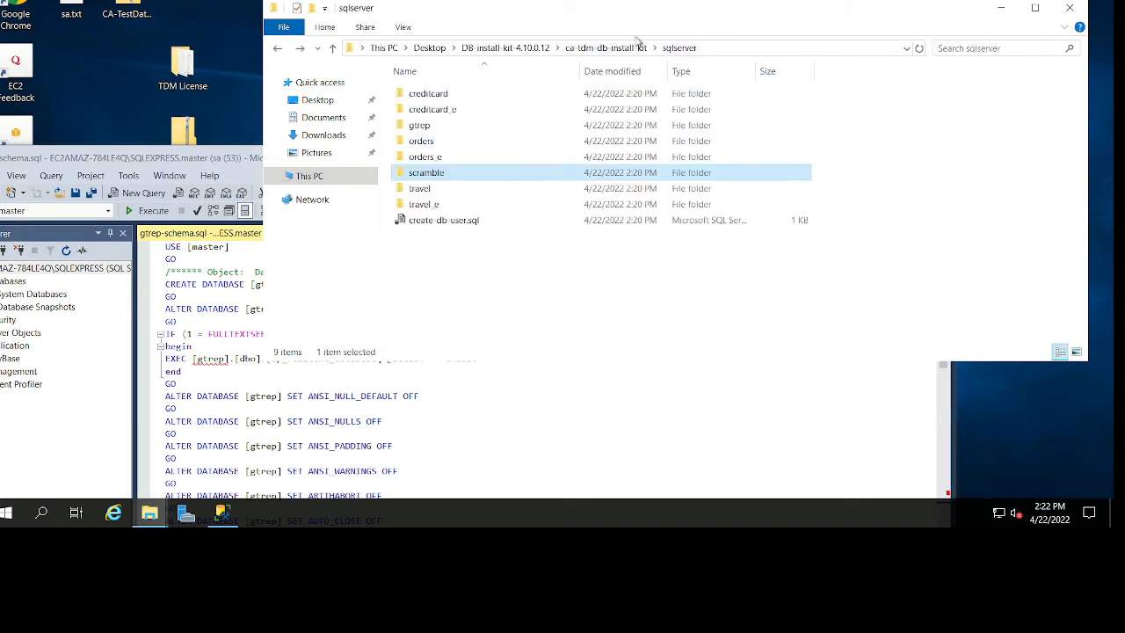
Go up to DB-install-kit-4.10.0.12 and open the Credit_Card folder under SQL_Server_Install_Kit\Databases.
click(607, 49)
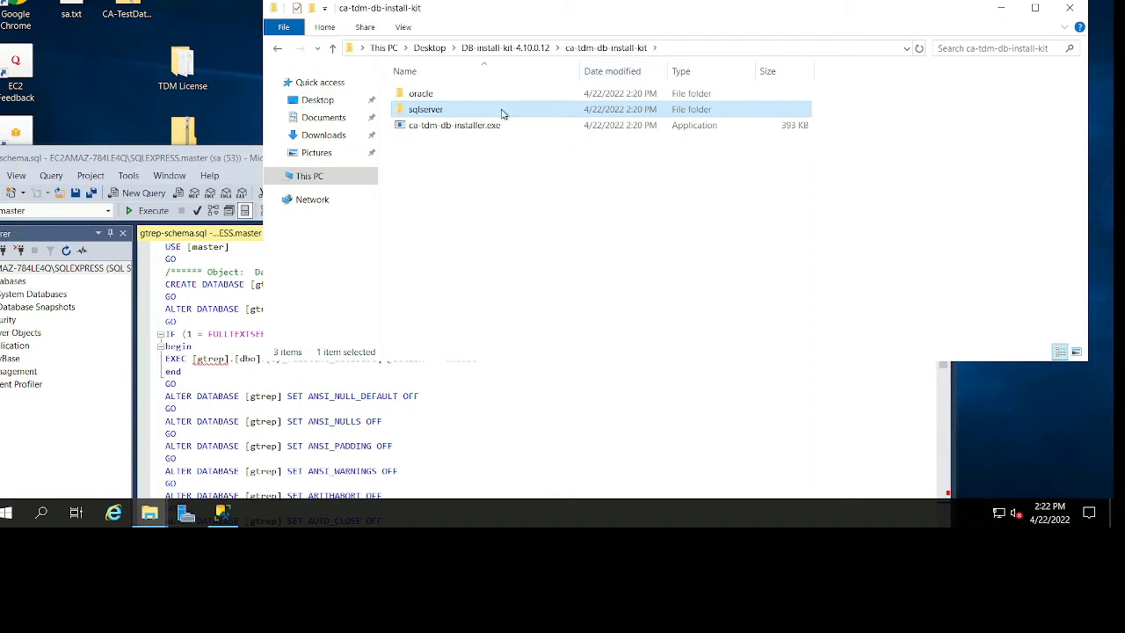
key(BackSpace)
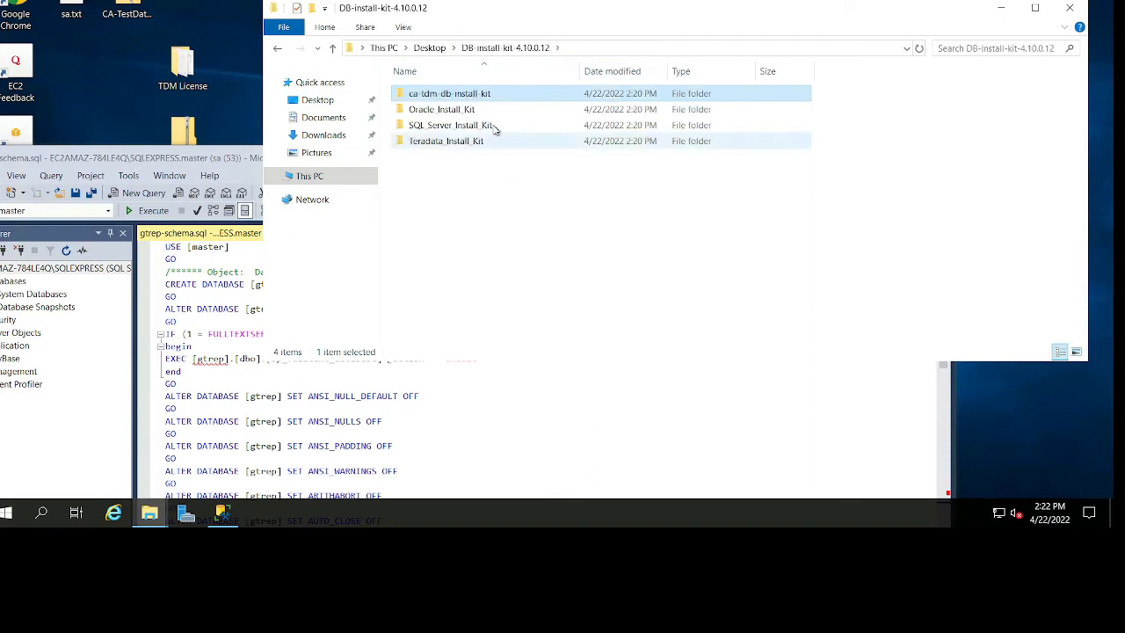
double_click(497, 125)
click(477, 96)
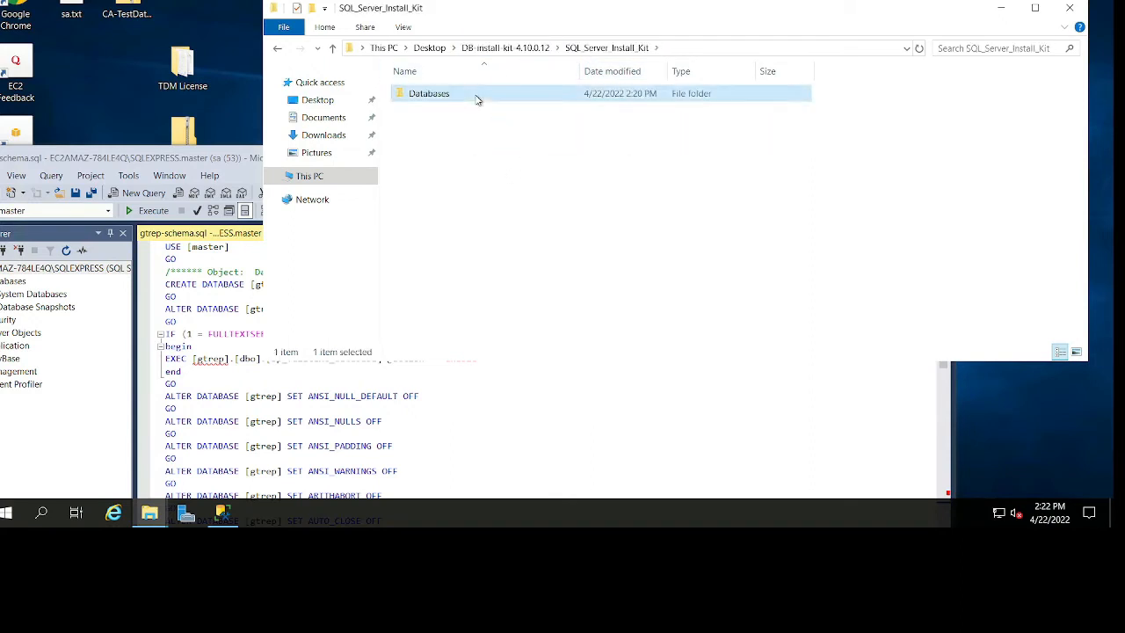
double_click(477, 97)
click(470, 141)
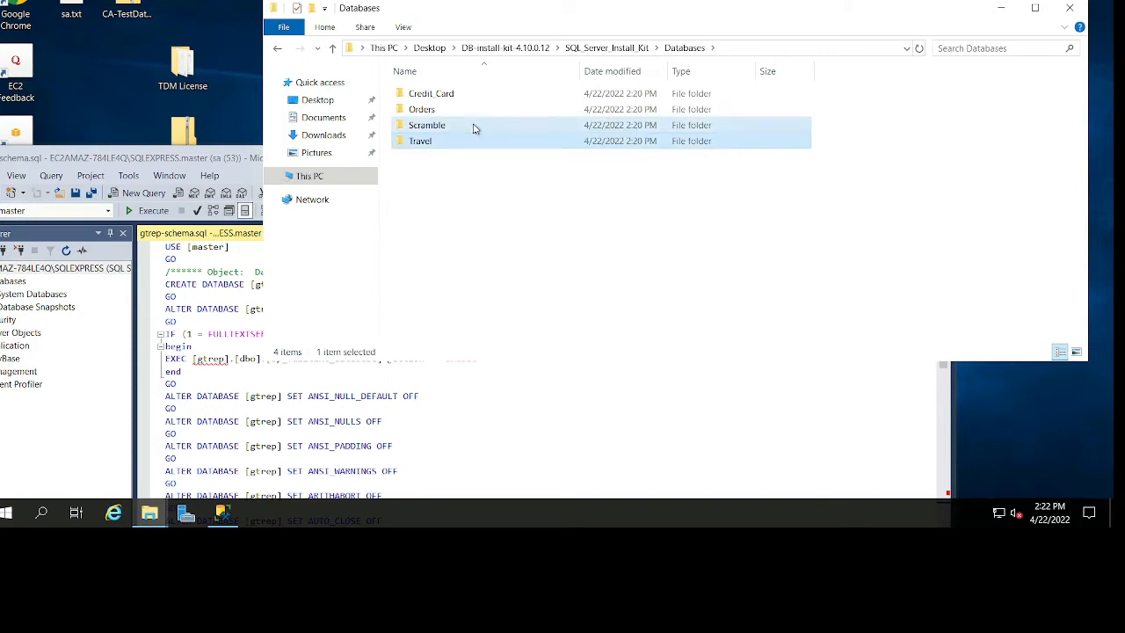
click(482, 97)
double_click(481, 97)
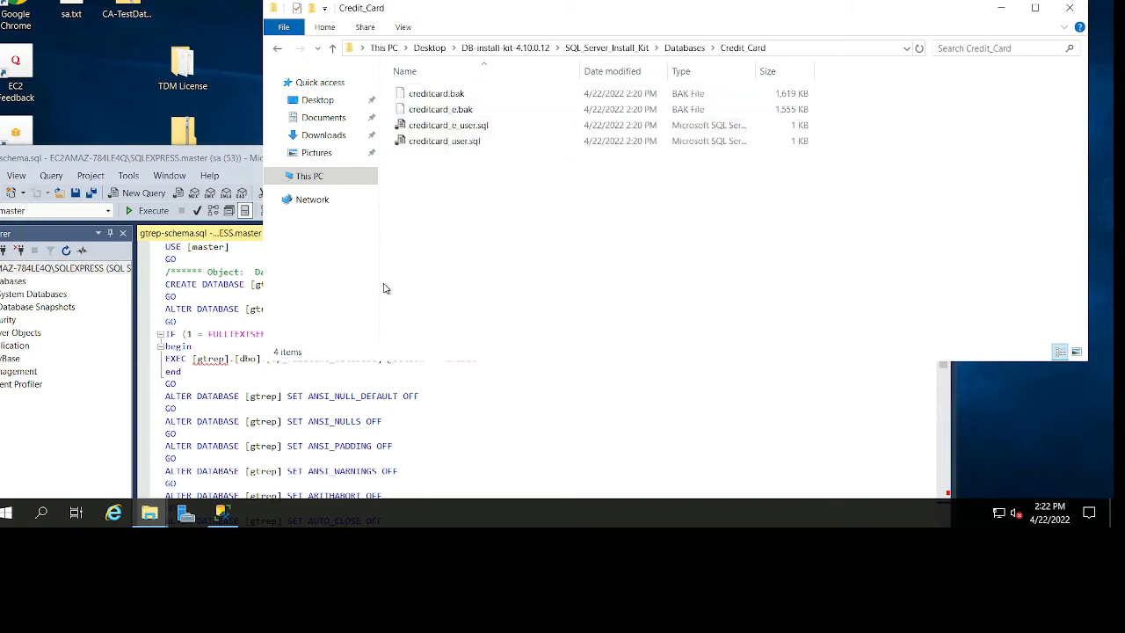
Open creditcard_user.sql from the Credit_Card folder in SQL Server Management Studio and bring its window into view.
click(204, 346)
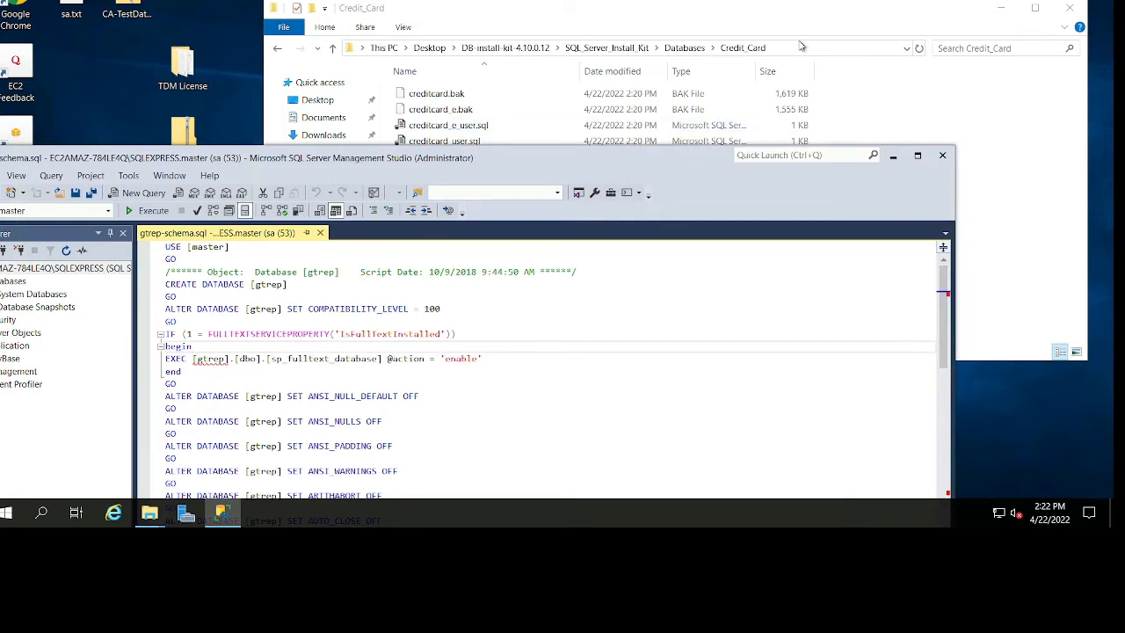
click(811, 9)
drag(467, 148, 299, 388)
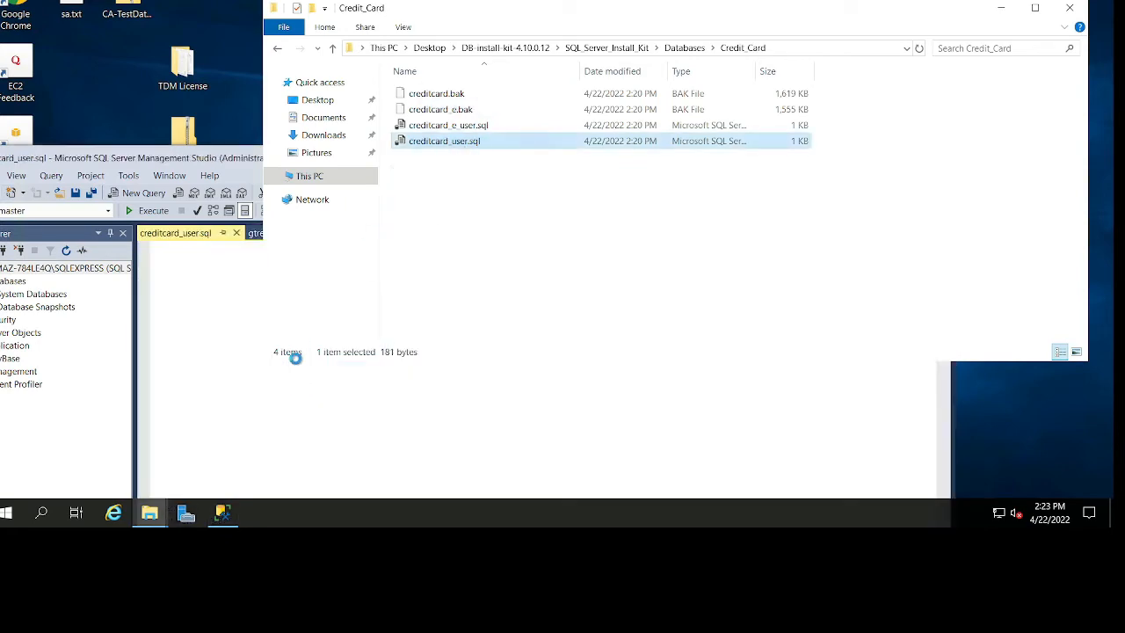
drag(238, 159, 352, 60)
drag(543, 174, 476, 173)
click(491, 281)
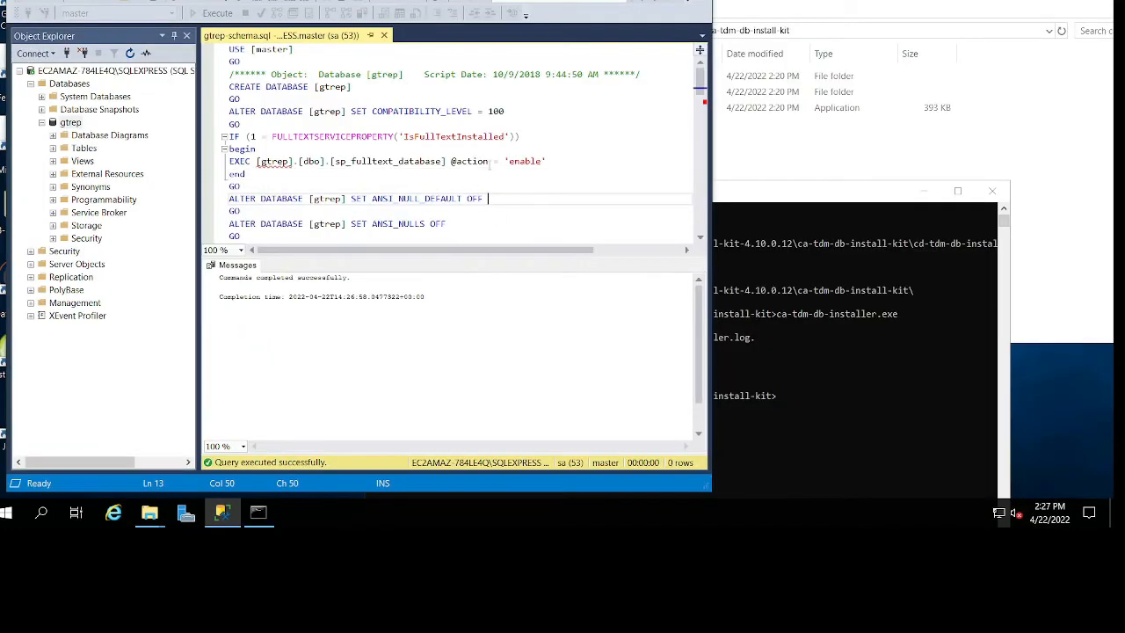
Minimize SQL Server Management Studio, the command prompt and the ca-tdm-db-install-kit folder window to clear the desktop.
scroll(488, 164, down, 5)
click(869, 154)
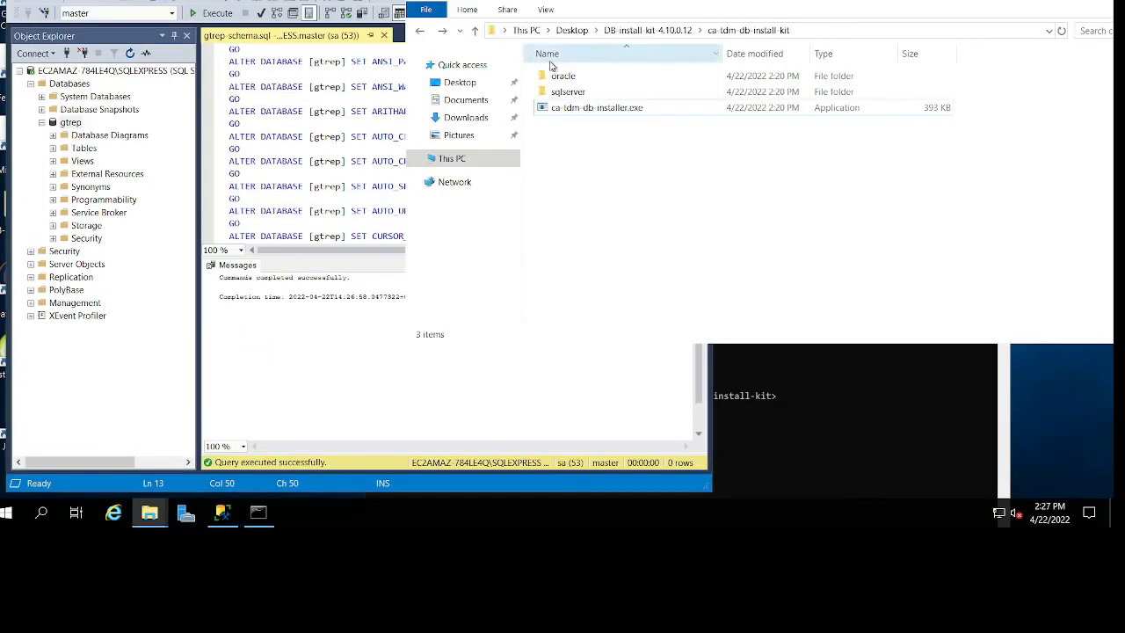
click(620, 1)
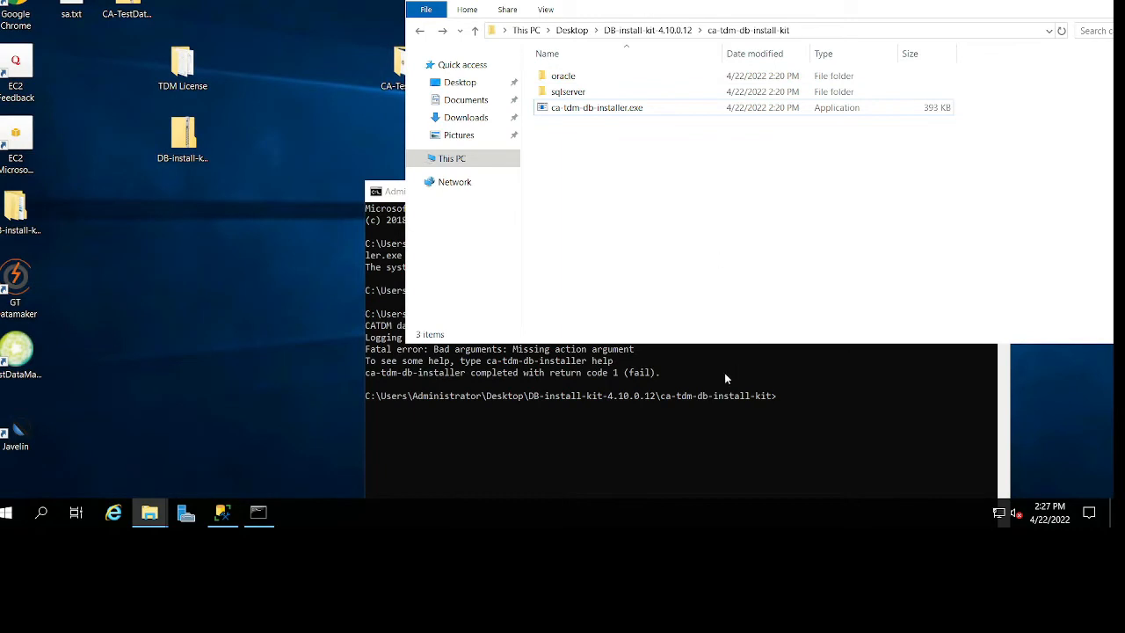
click(726, 378)
click(919, 191)
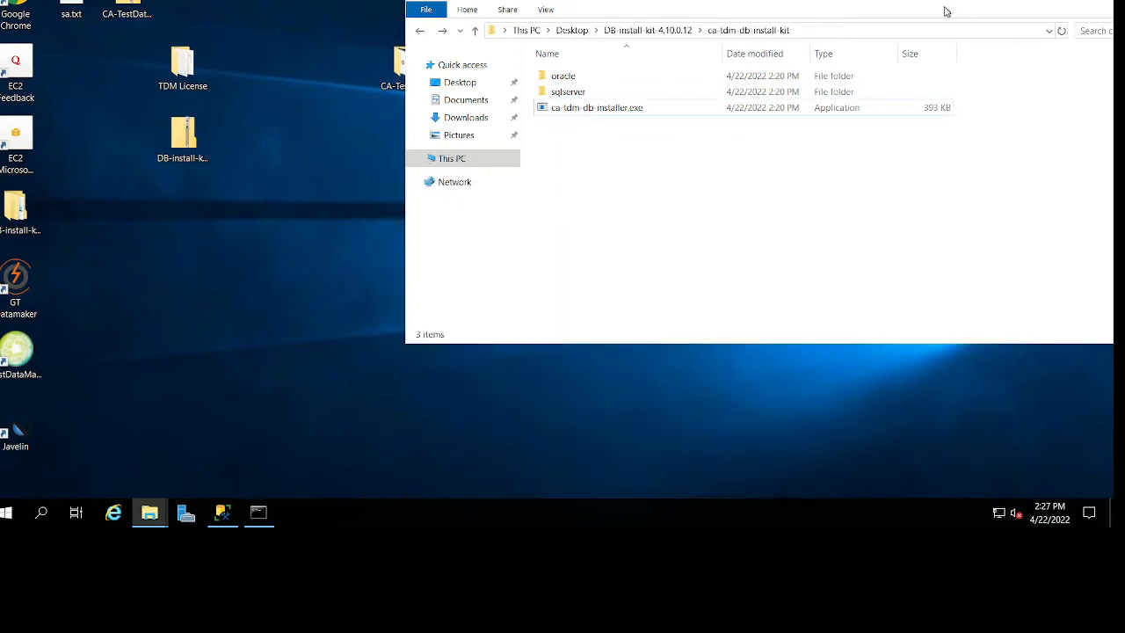
drag(708, 0, 708, 3)
drag(824, 19, 558, 24)
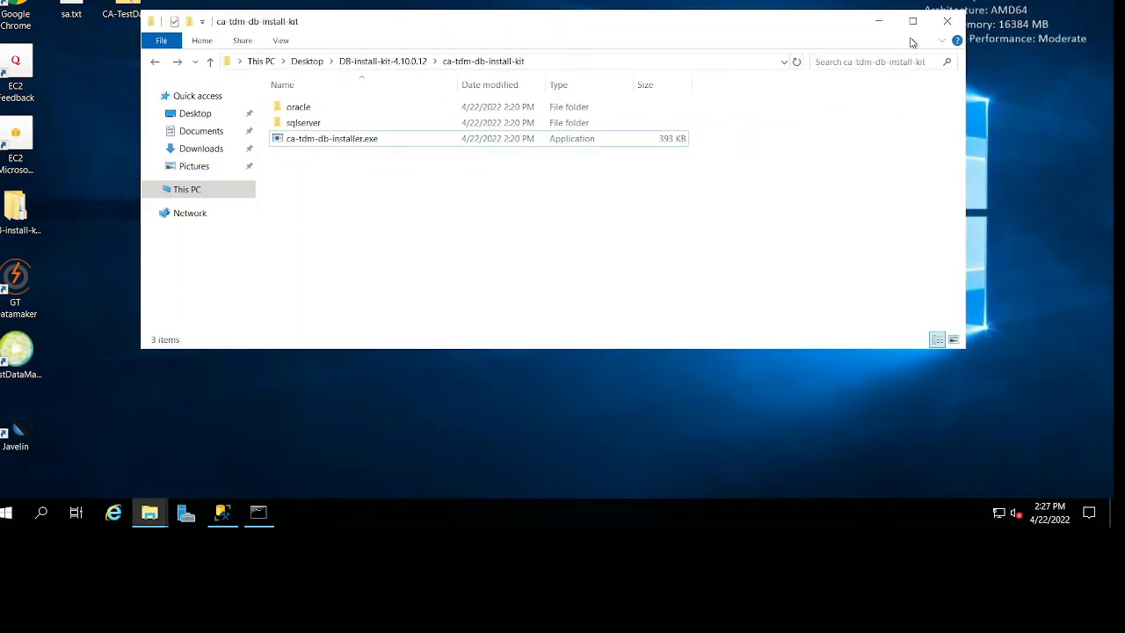
click(879, 20)
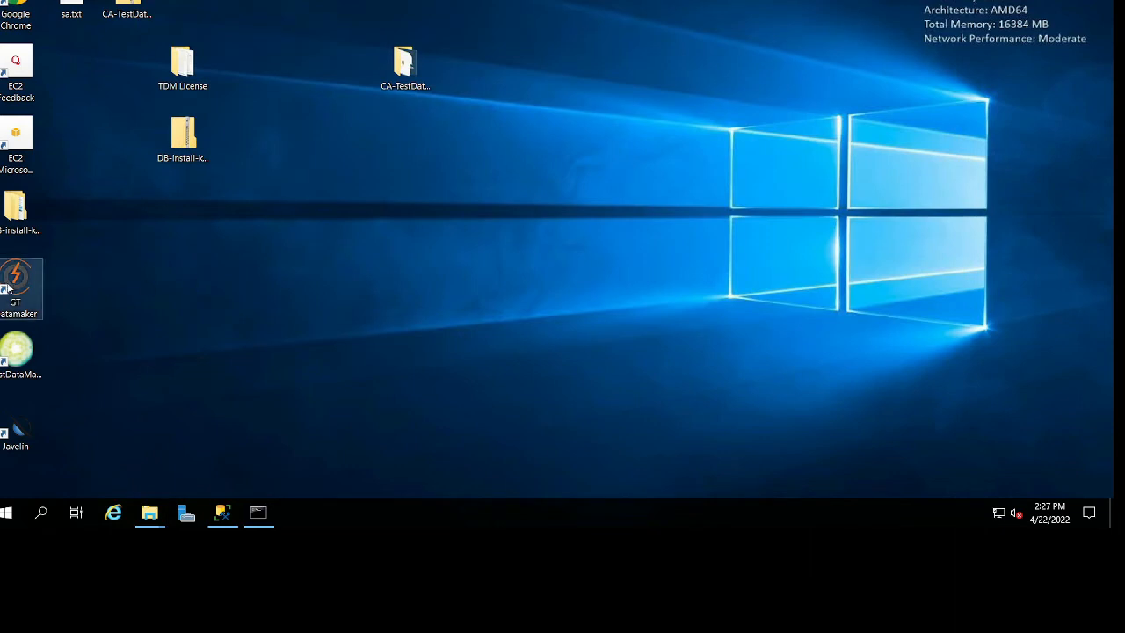
Launch GT Datamaker and choose to provide Test Data Repository credentials with Microsoft SQL Server as the database type.
double_click(15, 278)
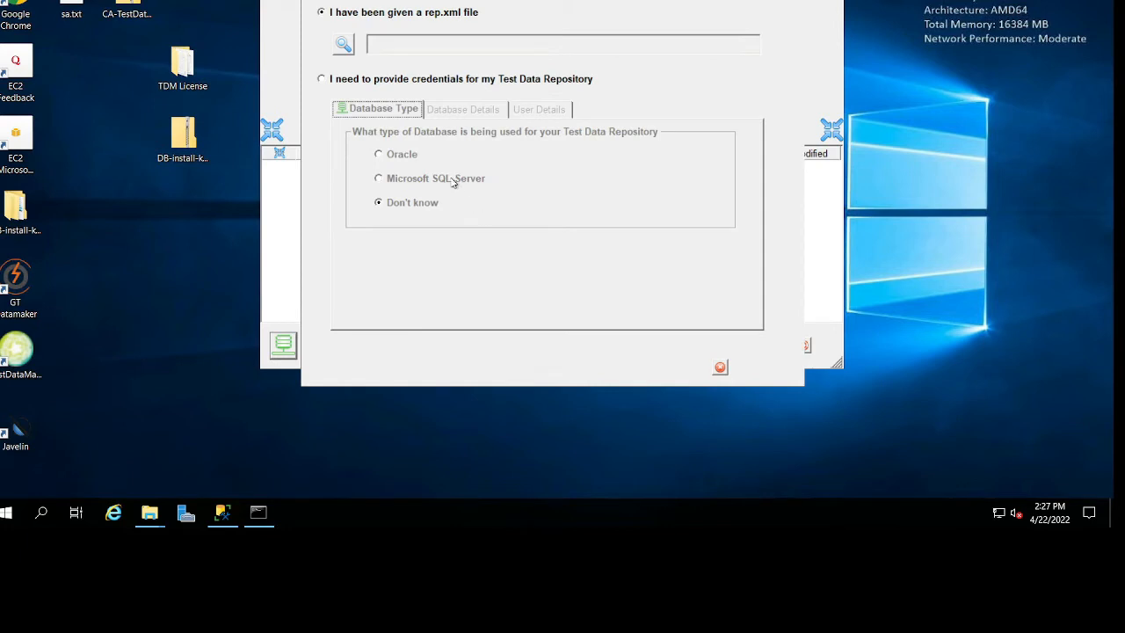
click(404, 204)
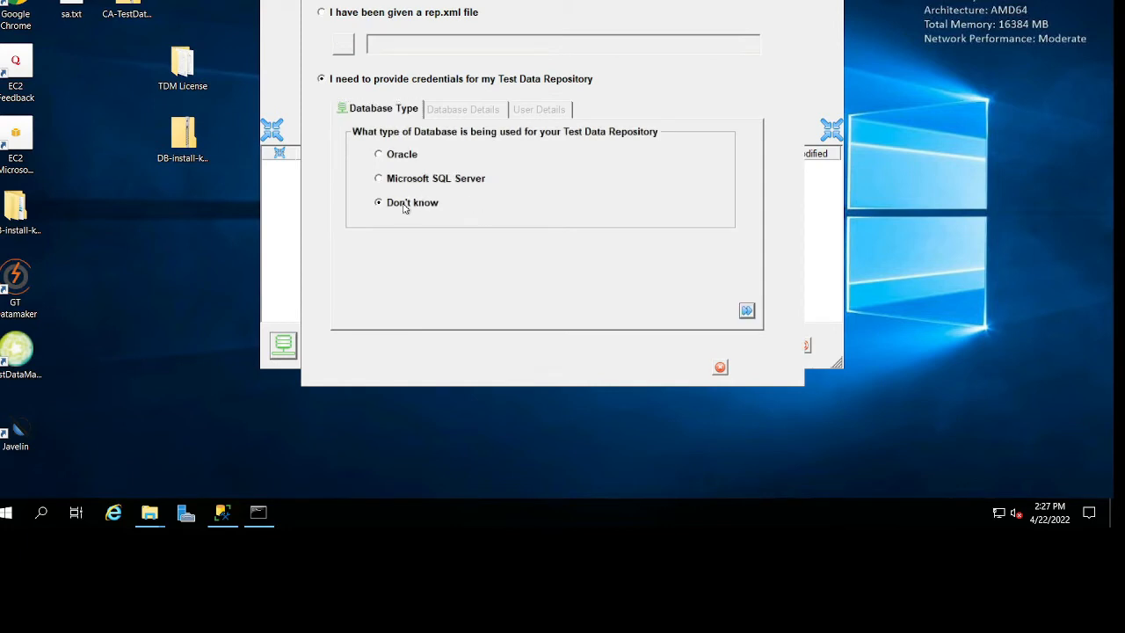
click(744, 313)
click(551, 179)
Proceed to the repository's database details and open the list of ODBC sources.
click(747, 313)
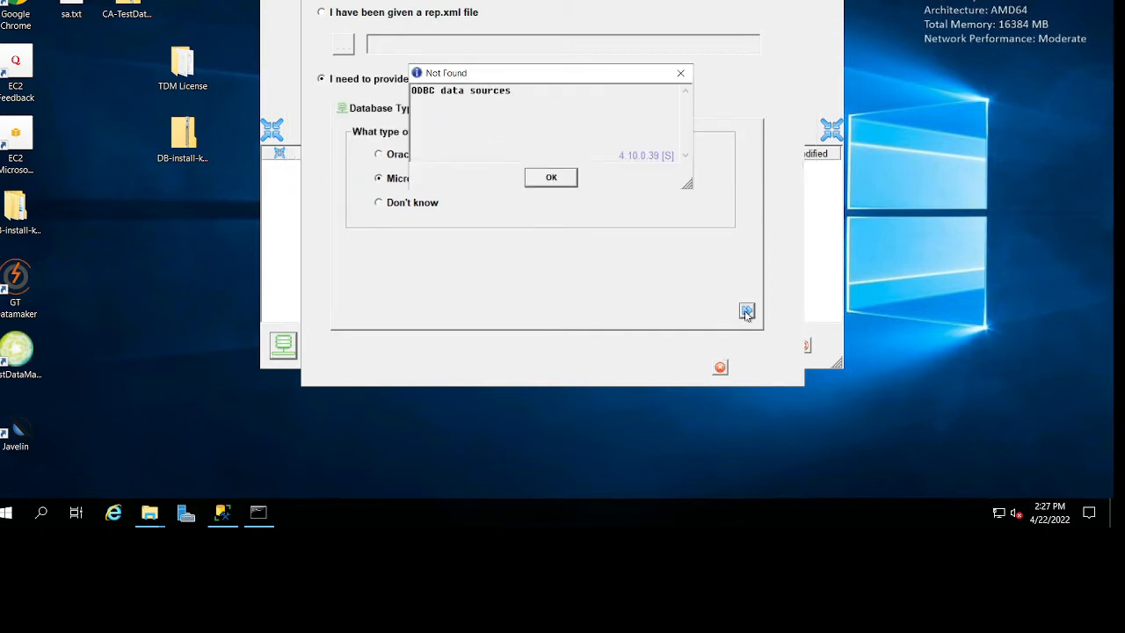
click(551, 177)
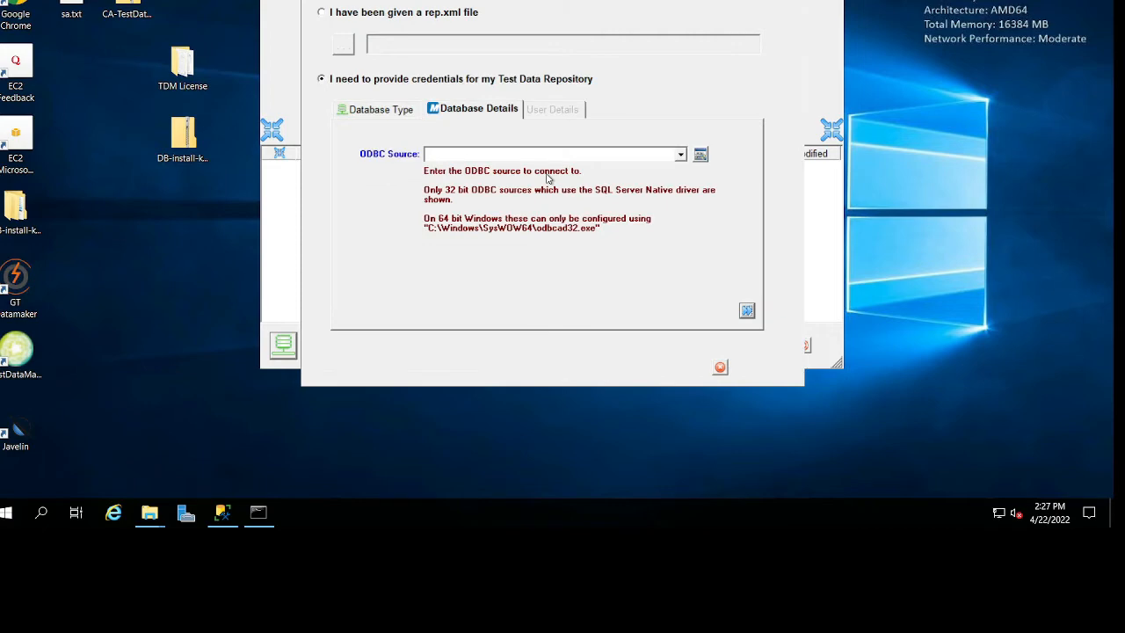
click(681, 155)
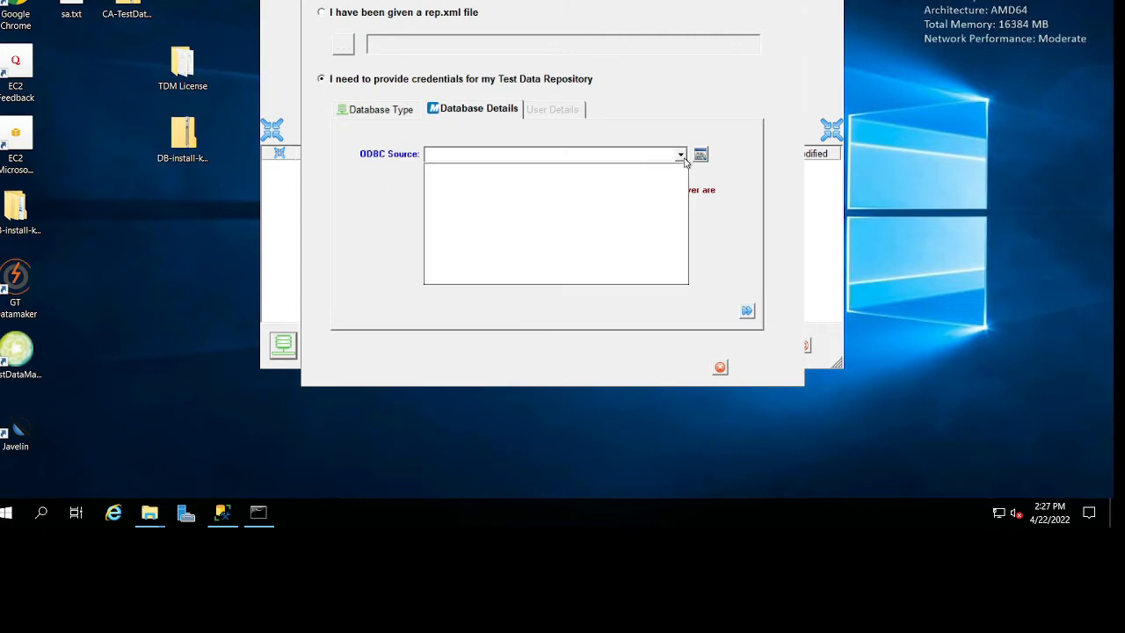
Open ODBC Data Sources (64-bit), show the system data sources and position the window beside GT Datamaker's repository details.
click(372, 244)
click(6, 512)
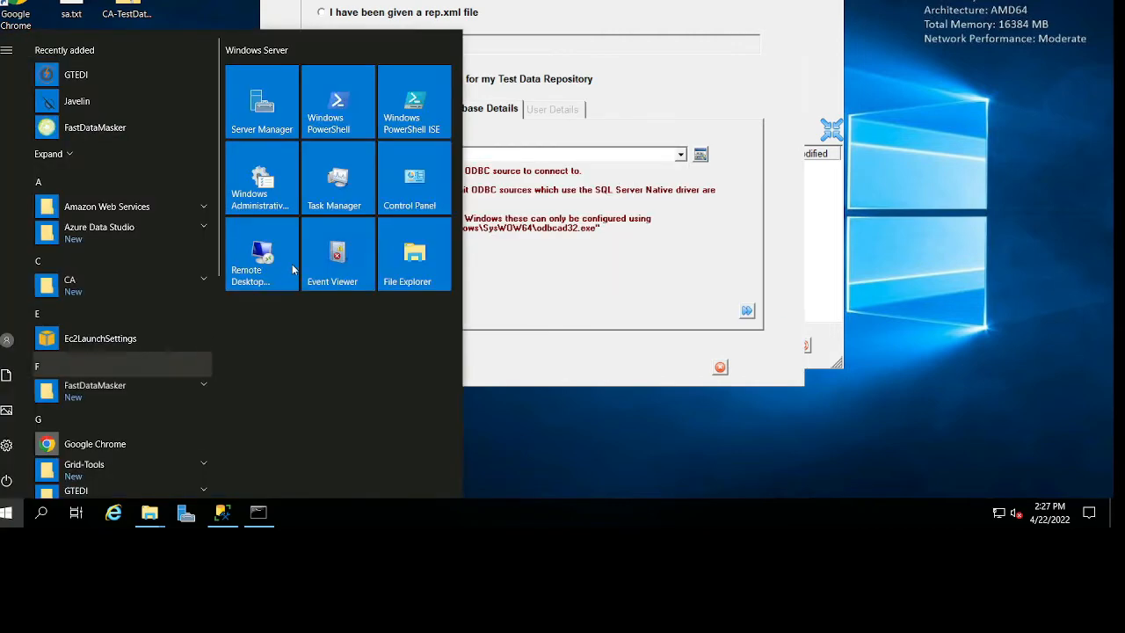
text(odb)
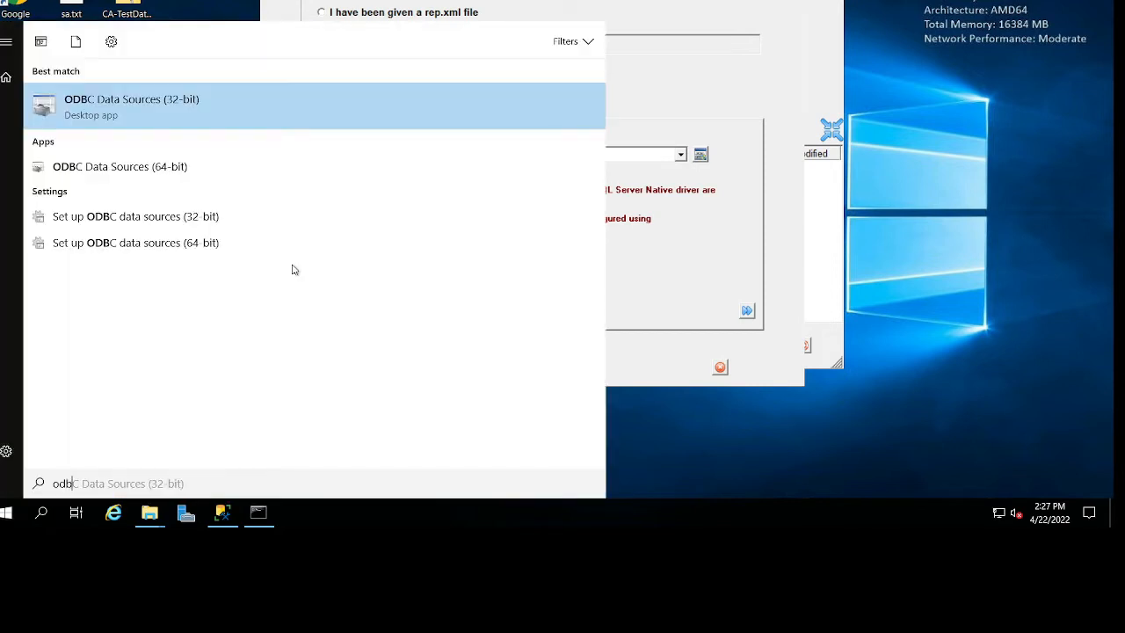
key(Down)
key(Return)
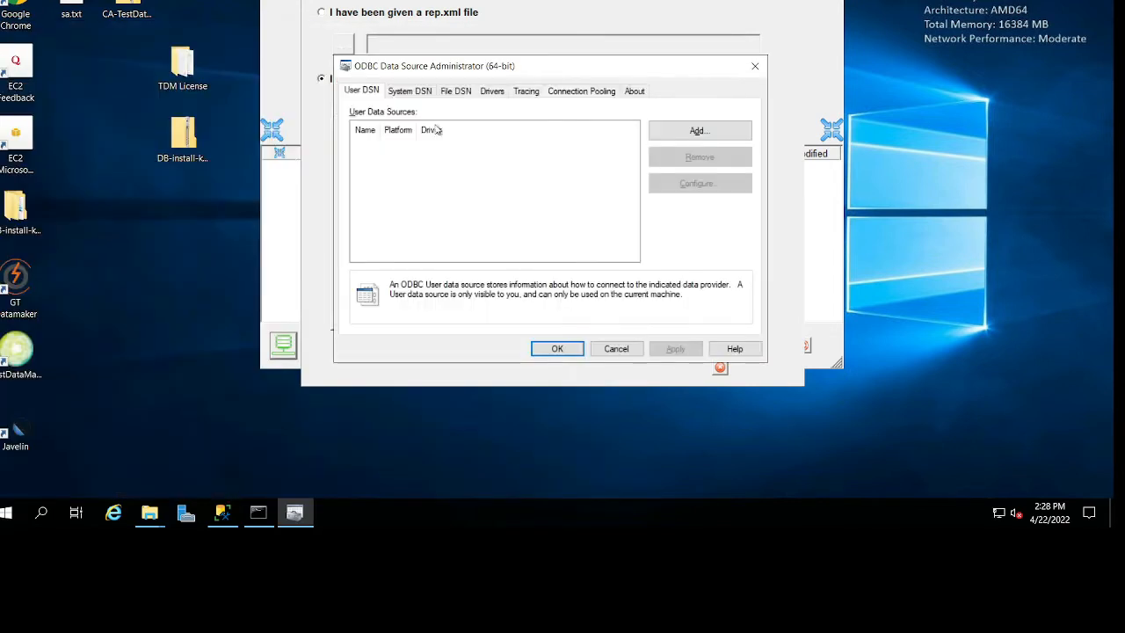
click(408, 91)
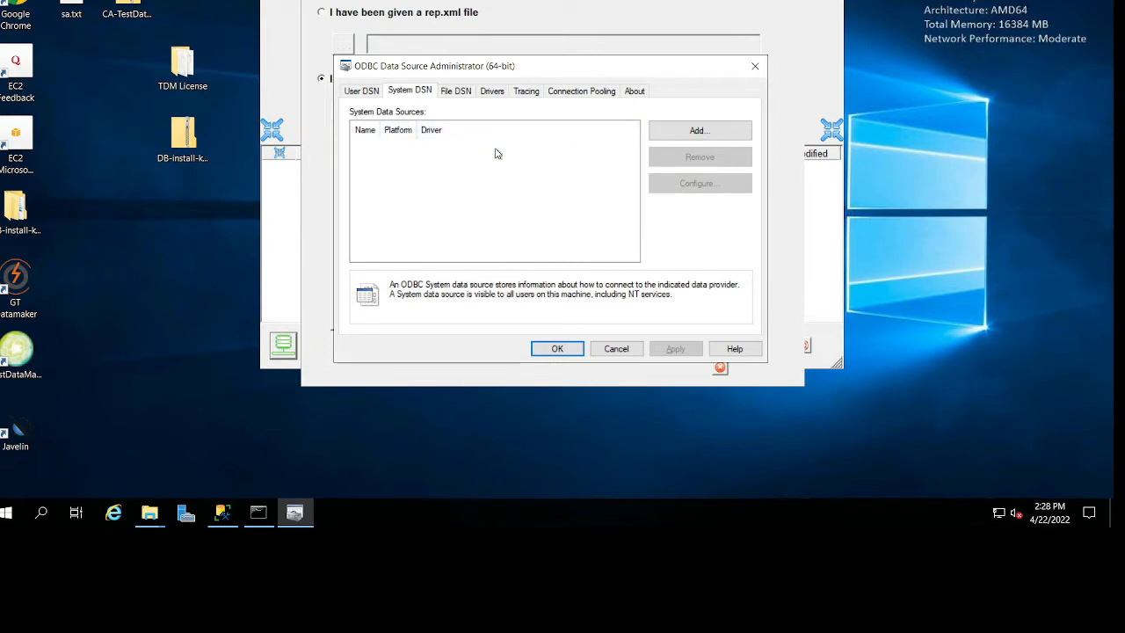
click(376, 94)
click(394, 94)
drag(646, 70, 342, 96)
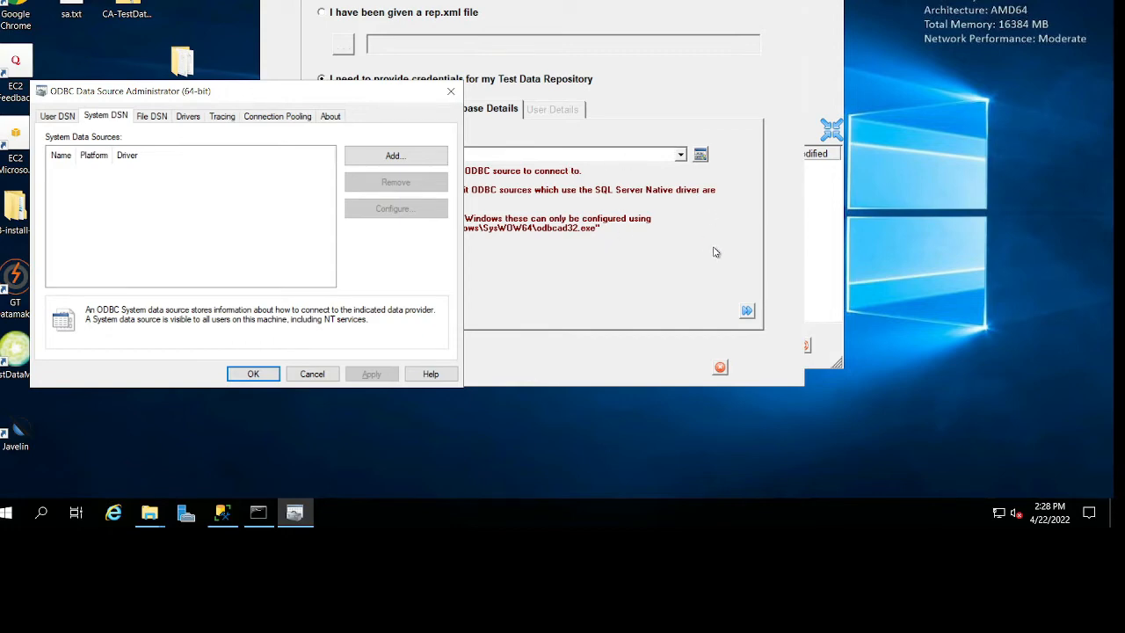
drag(290, 93, 513, 120)
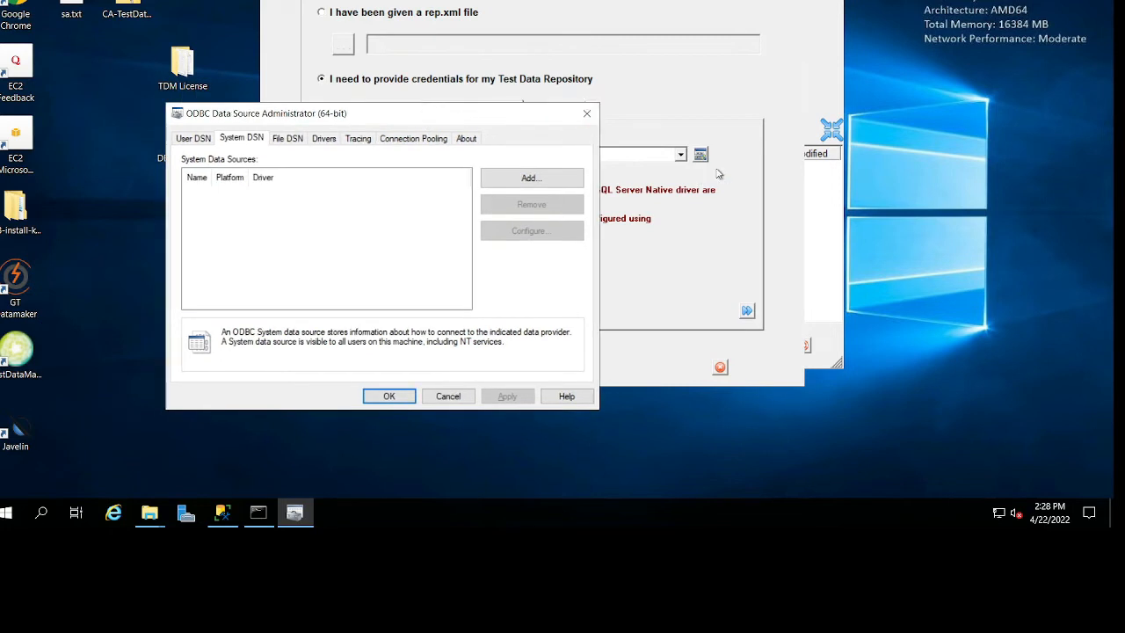
Start a new system data source with the SQL Server Native Client 11.0 driver and move its wizard aside.
click(529, 179)
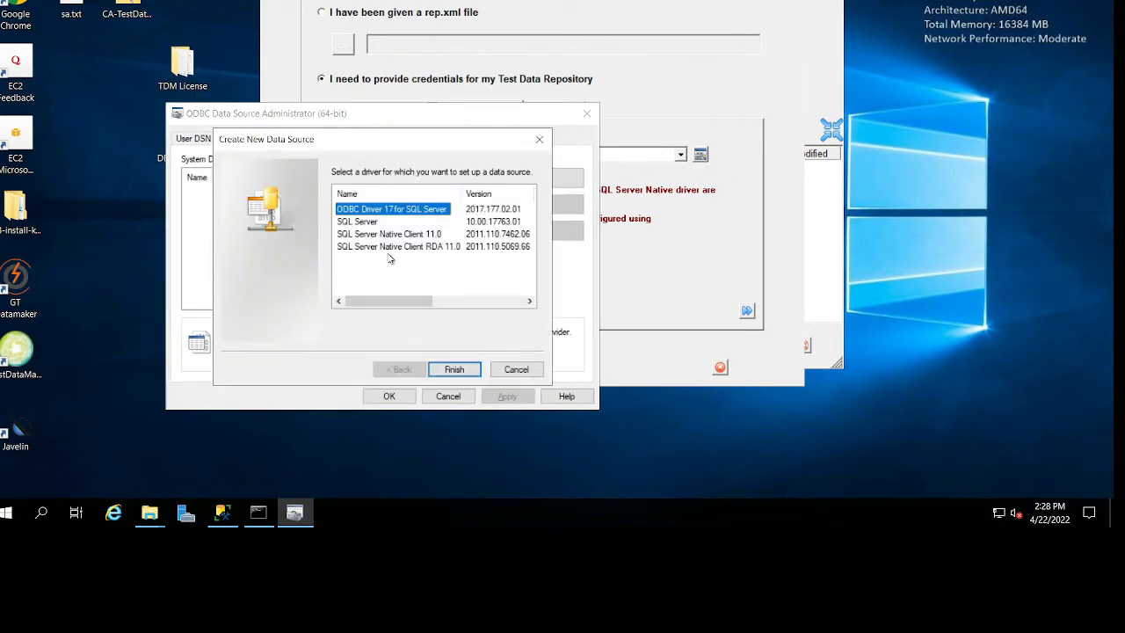
click(403, 247)
click(415, 234)
click(455, 369)
drag(434, 176, 652, 86)
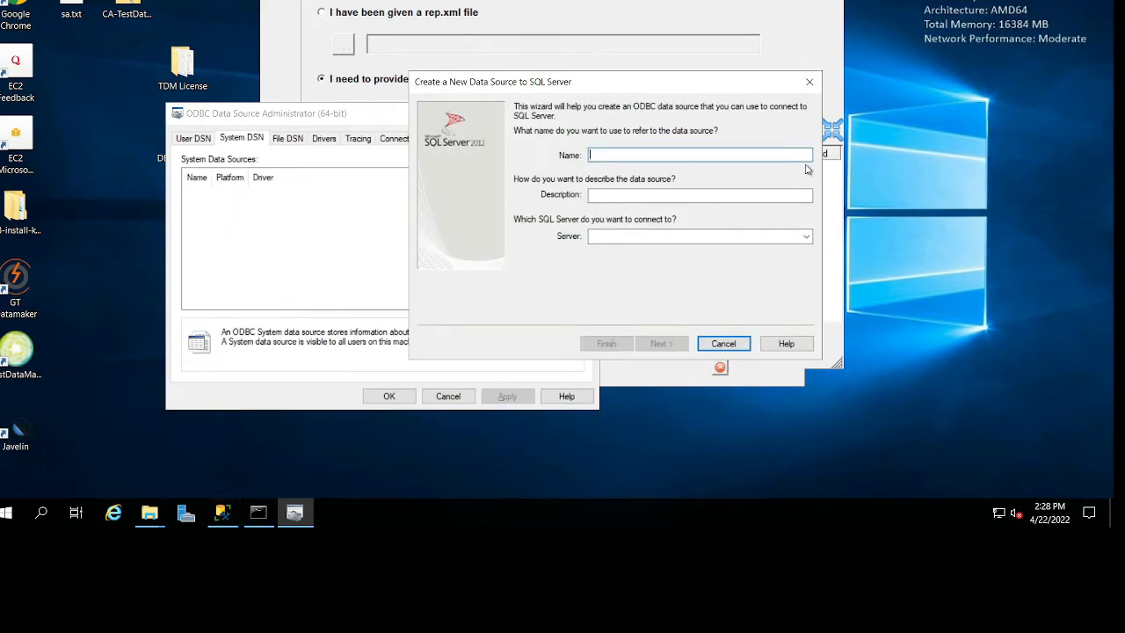
Name the data source gtrep-64, set its server to localhost and proceed to the authentication settings.
text(localhost)
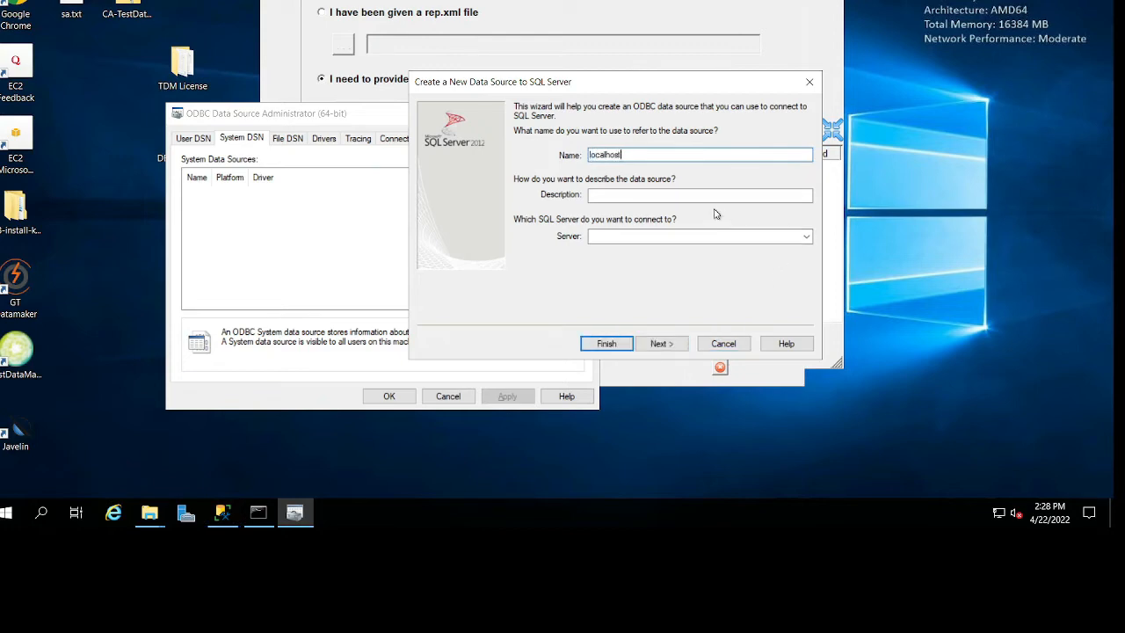
double_click(603, 149)
text(gtrep-64)
click(802, 236)
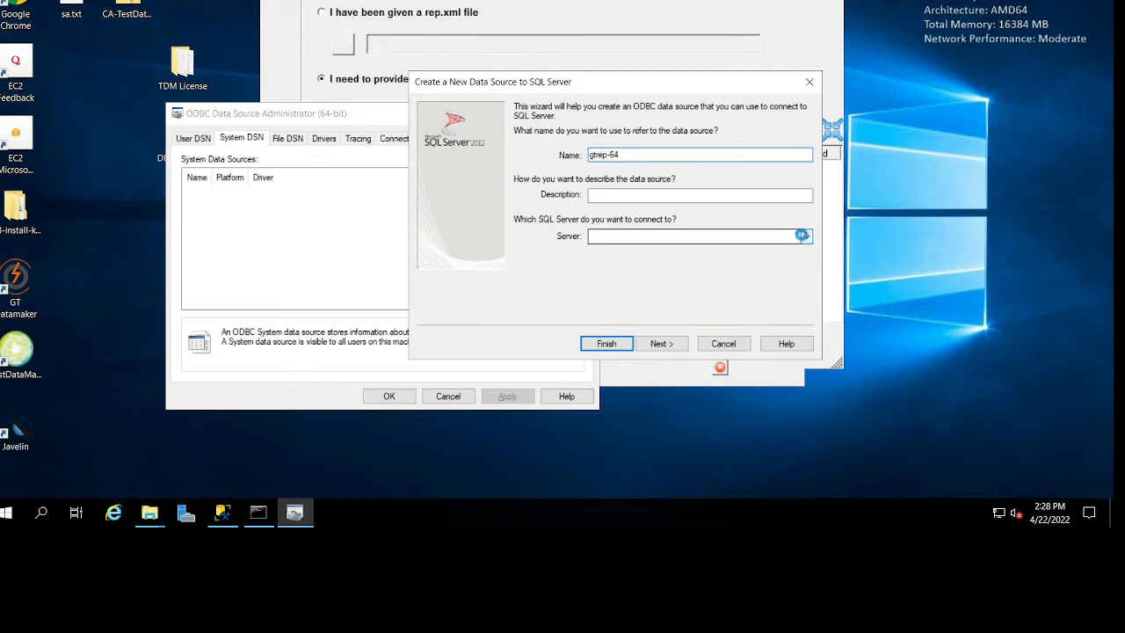
click(803, 236)
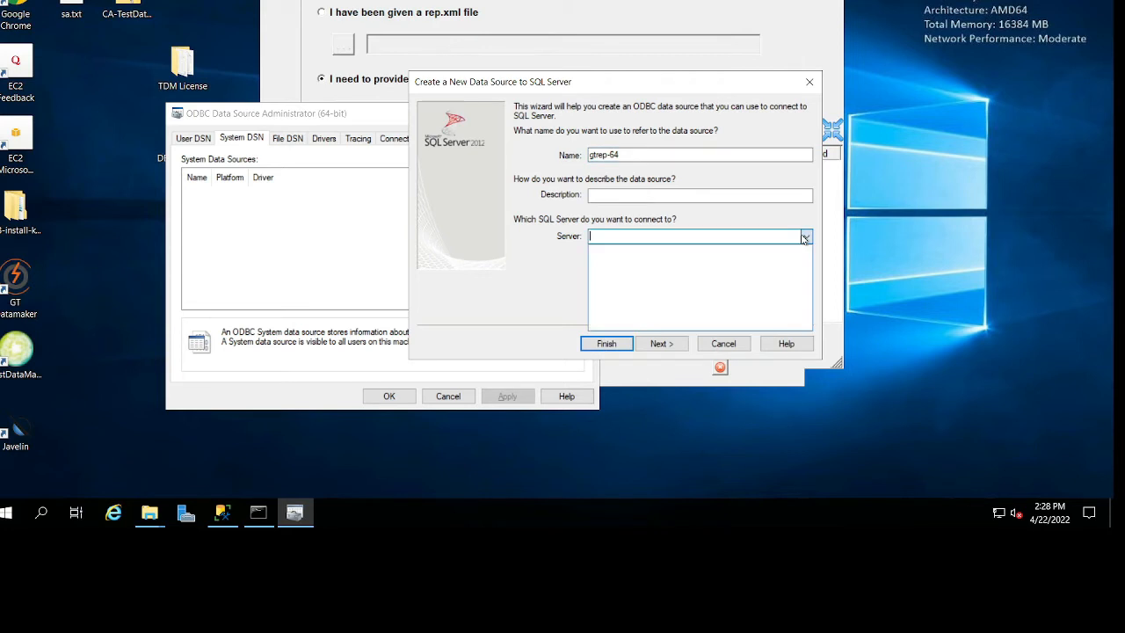
text(localhost)
click(538, 265)
click(662, 344)
Choose SQL Server authentication with login ID sa, enter the login's password and proceed to the default database settings.
click(590, 188)
double_click(648, 207)
text(sa)
click(651, 227)
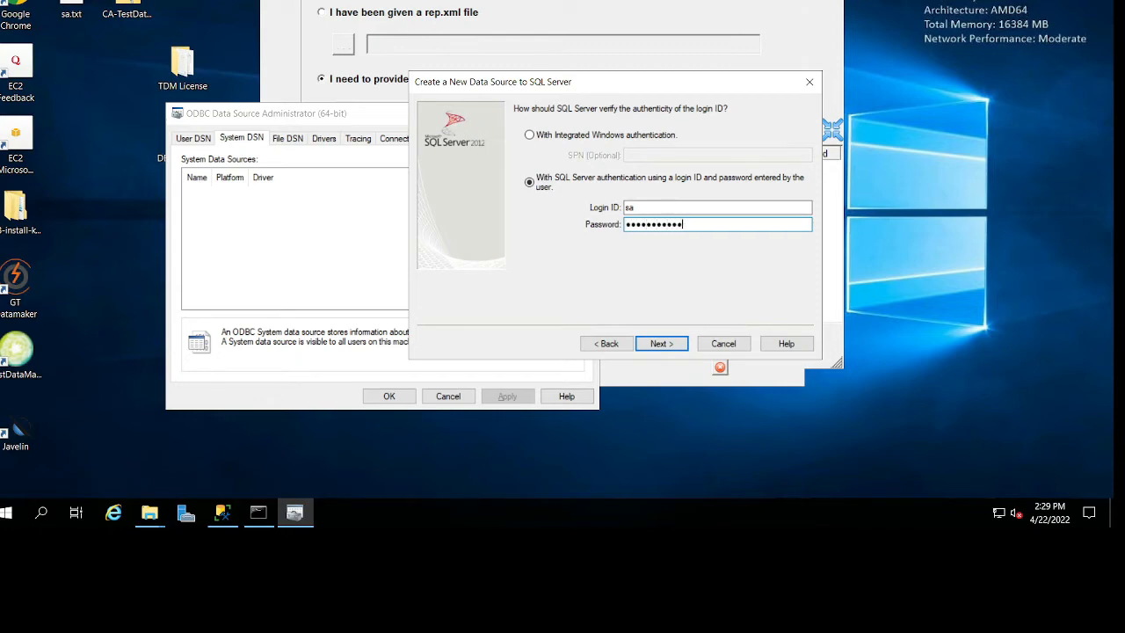
click(680, 345)
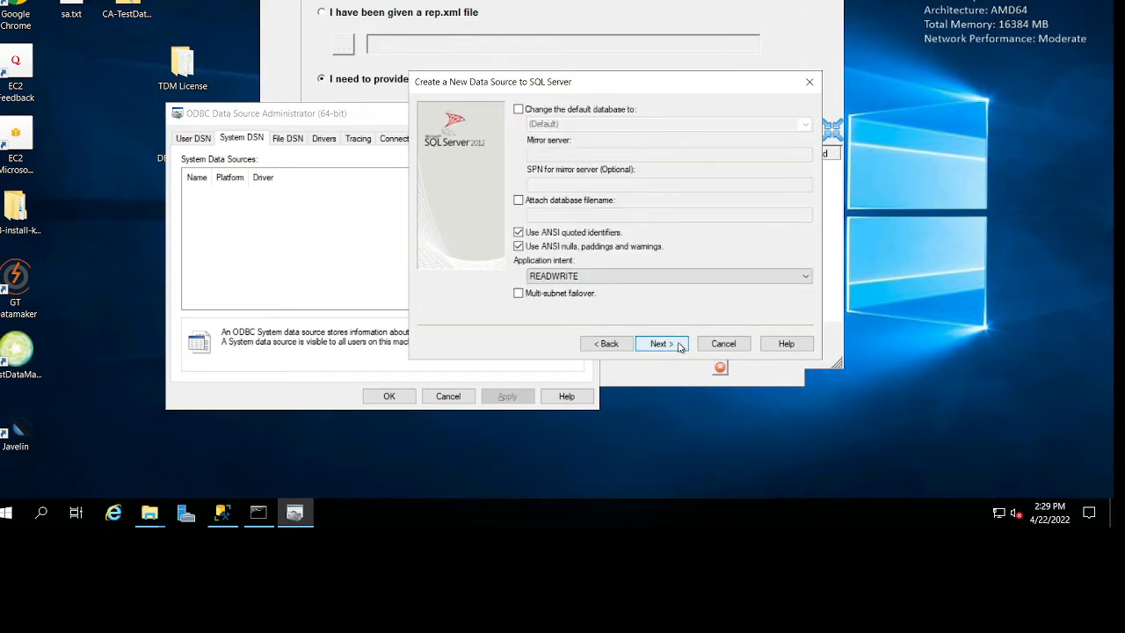
Try to list the databases for changing the default database, then return to the data source's name and server settings.
click(518, 109)
click(805, 126)
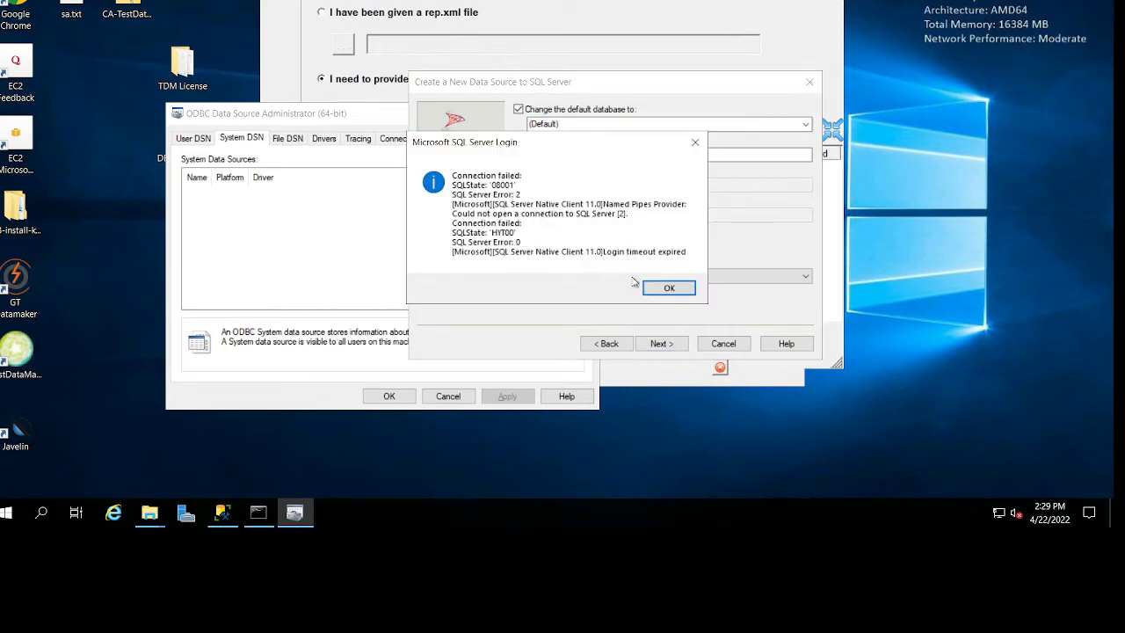
click(677, 290)
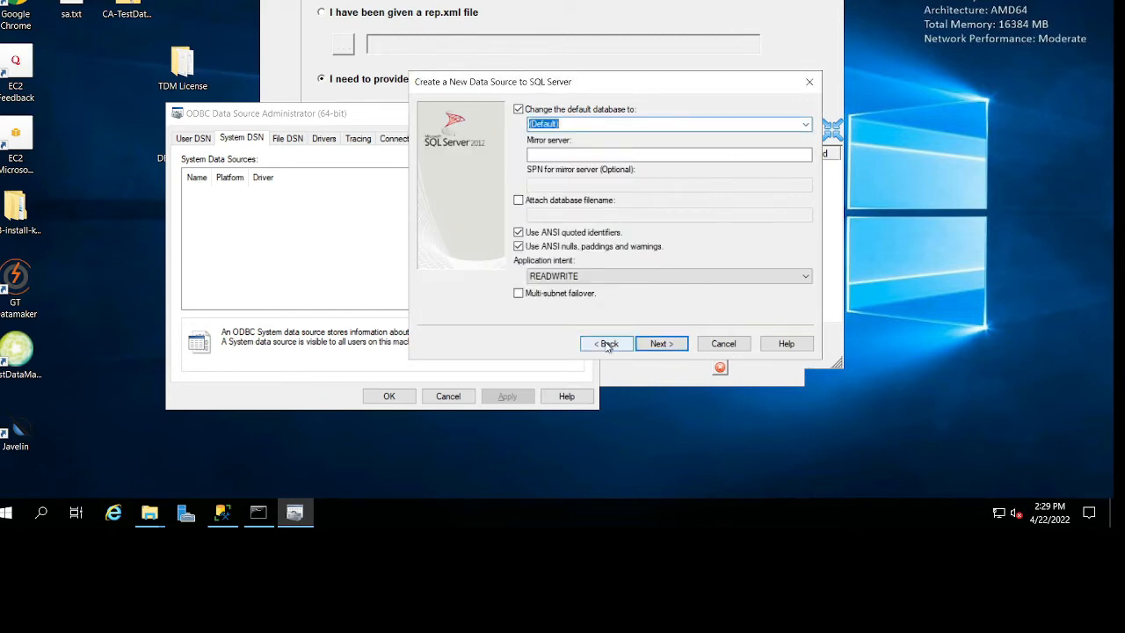
click(609, 343)
click(609, 343)
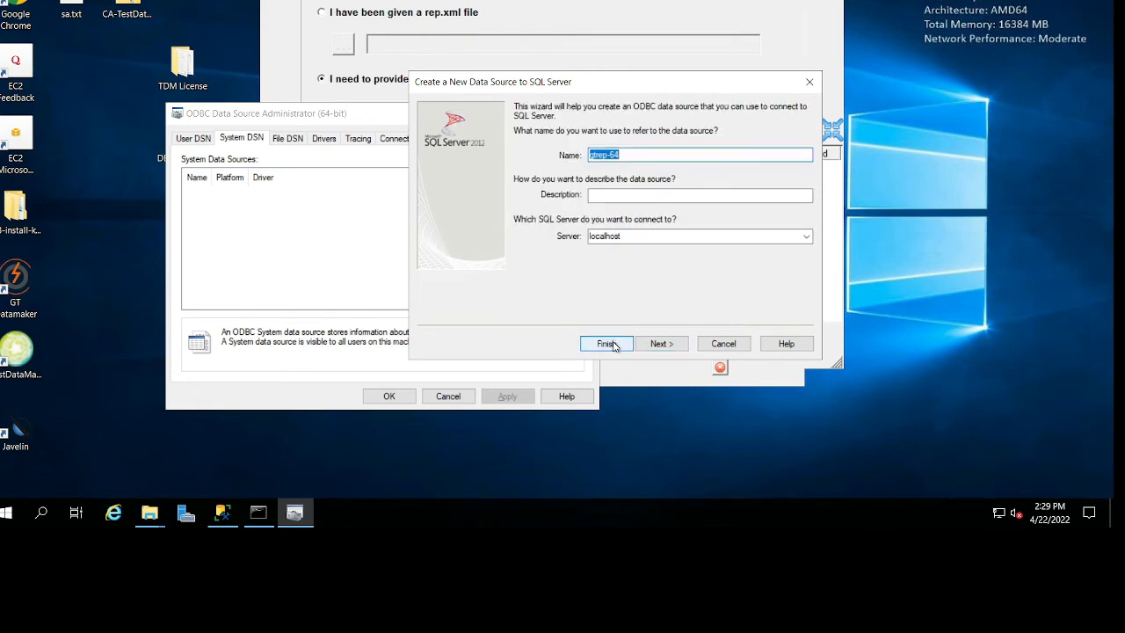
Copy the server and instance name from the SQL Express server's properties in SQL Server Management Studio.
click(224, 510)
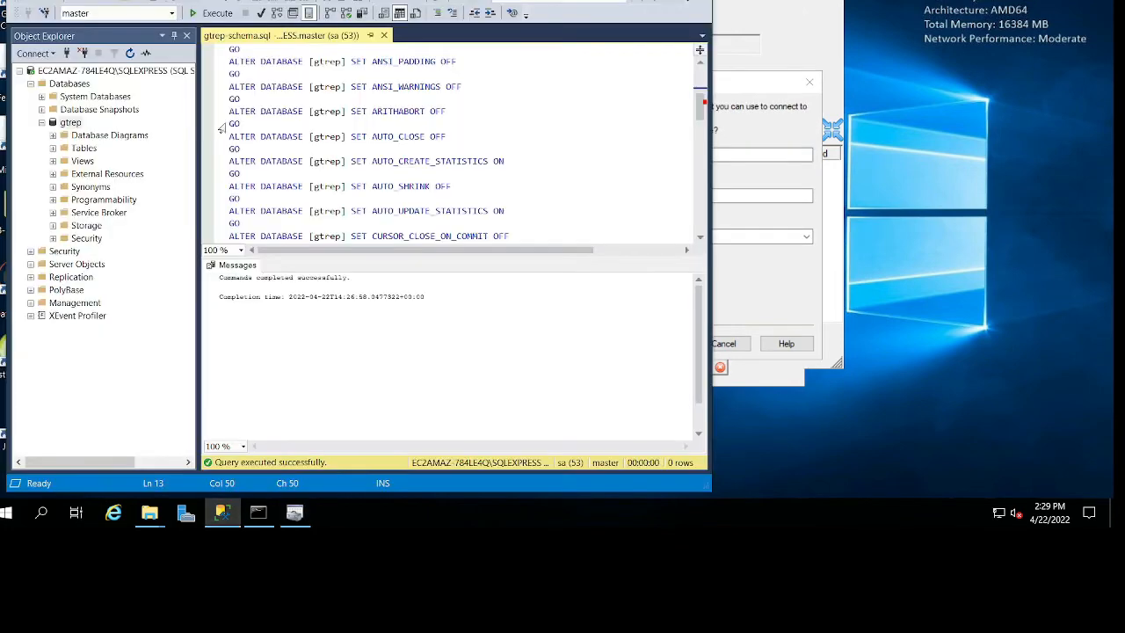
right_click(132, 70)
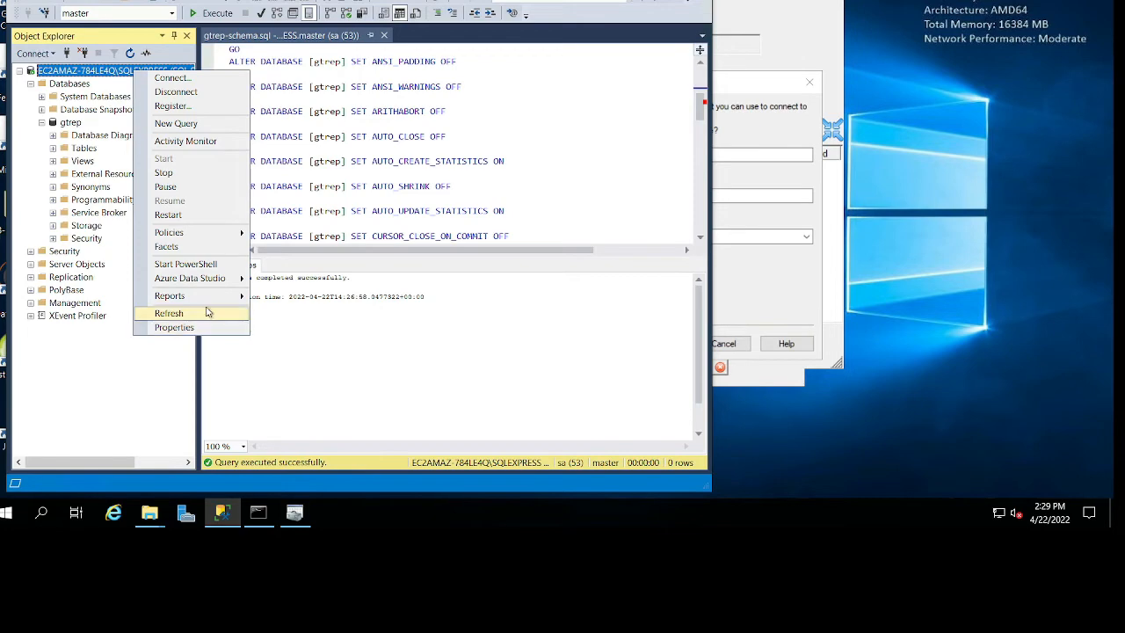
click(176, 327)
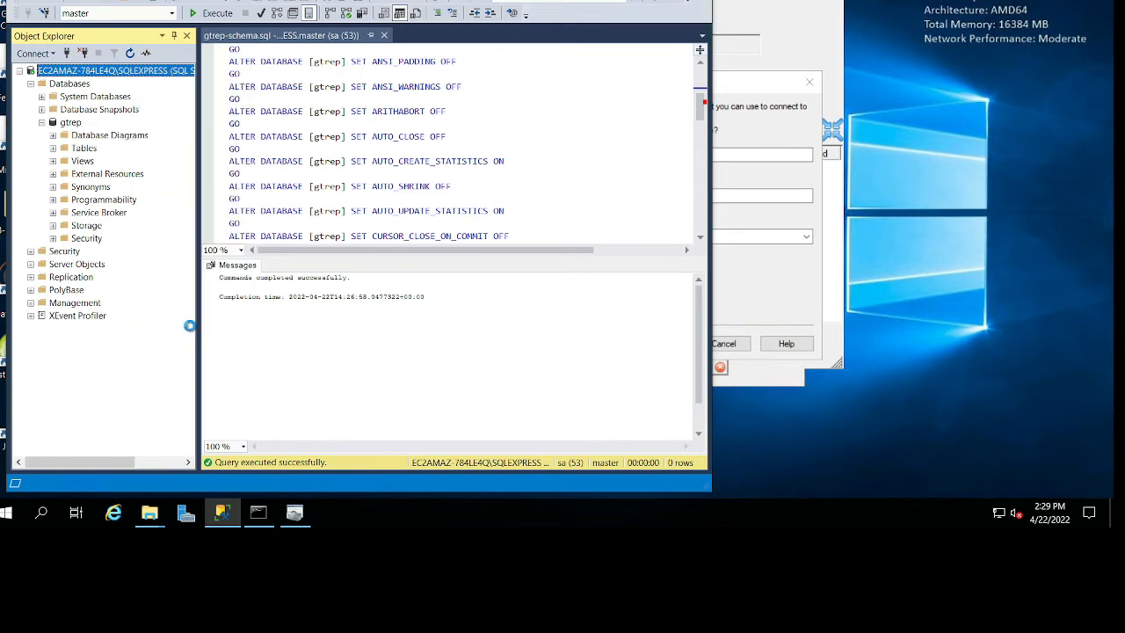
click(701, 41)
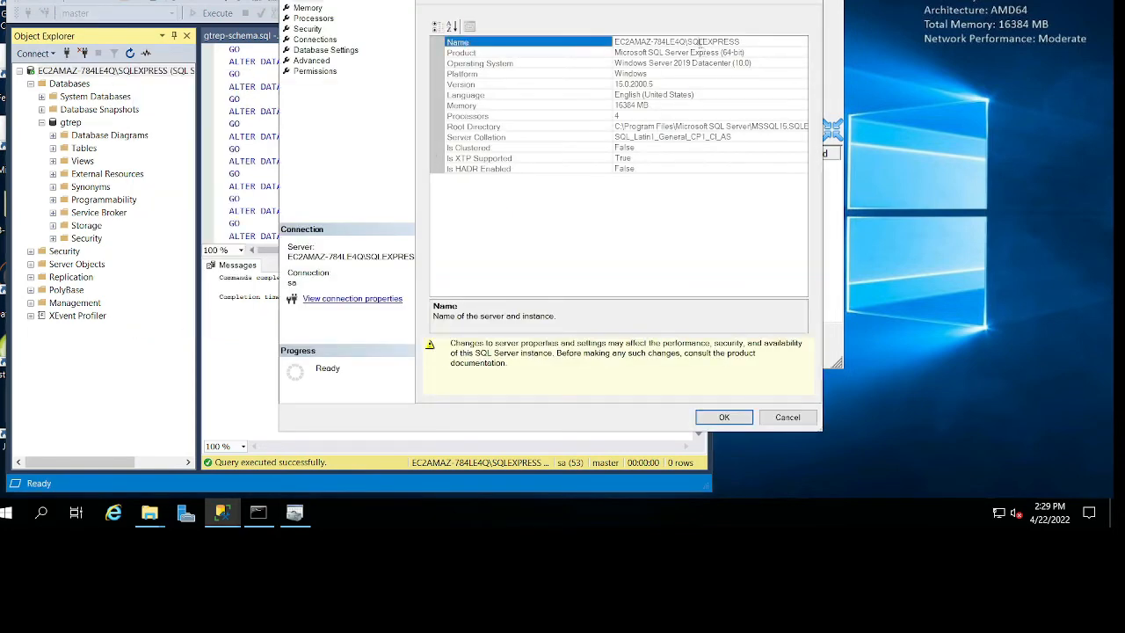
drag(771, 41, 614, 43)
key(ctrl+c)
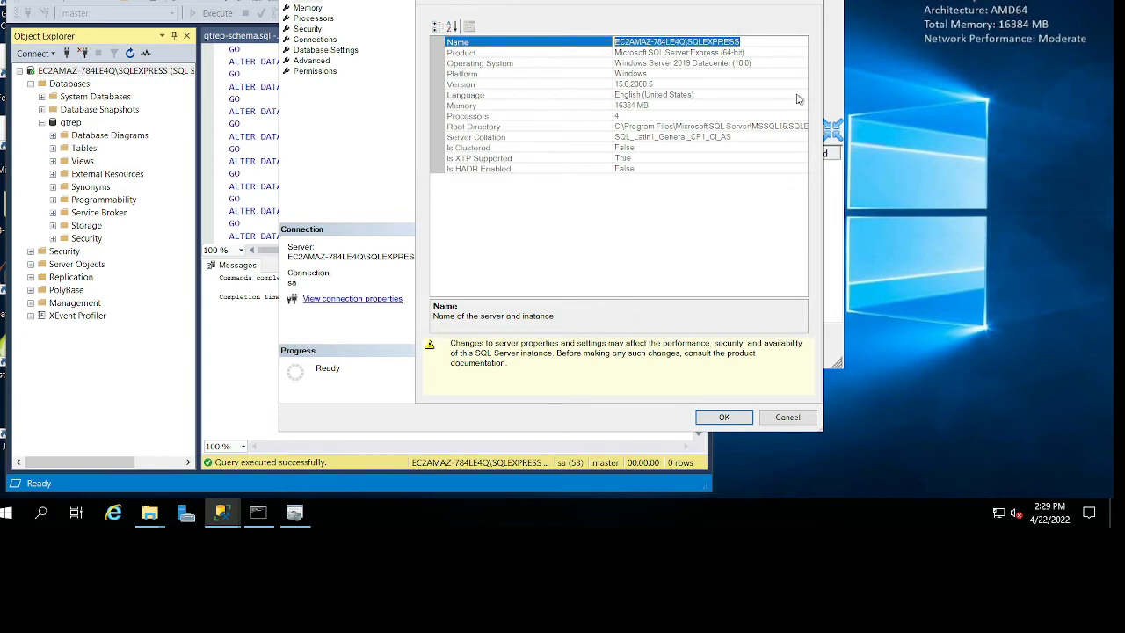
Return to the gtrep-64 data source setup, set its server to EC2AMAZ-784LE4Q\SQLEXPRESS and proceed to authentication.
click(837, 83)
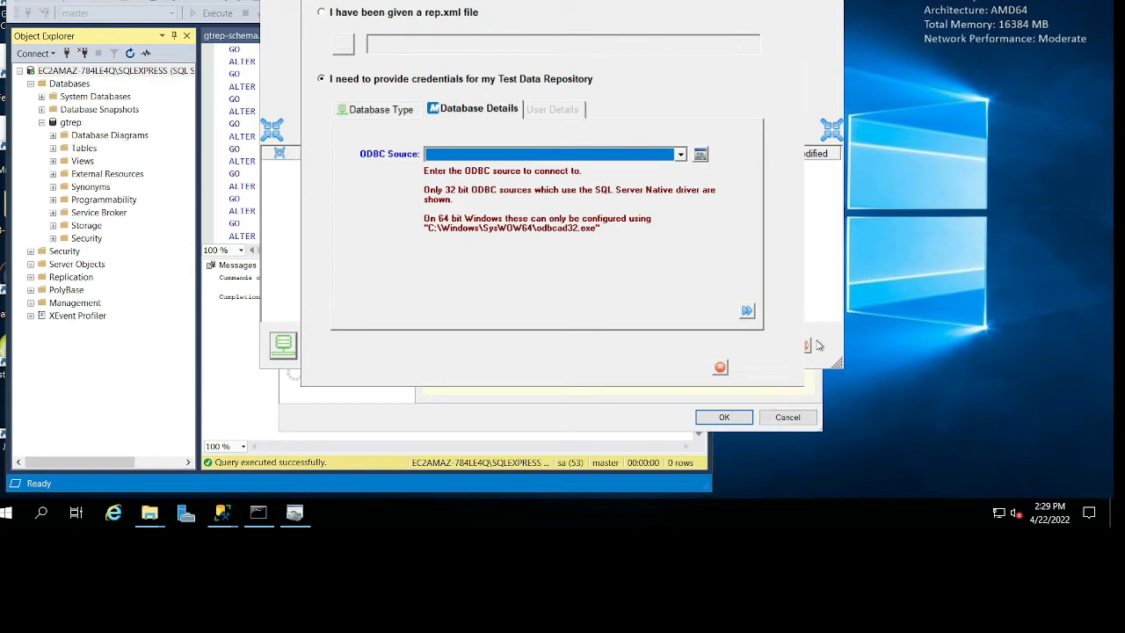
click(295, 513)
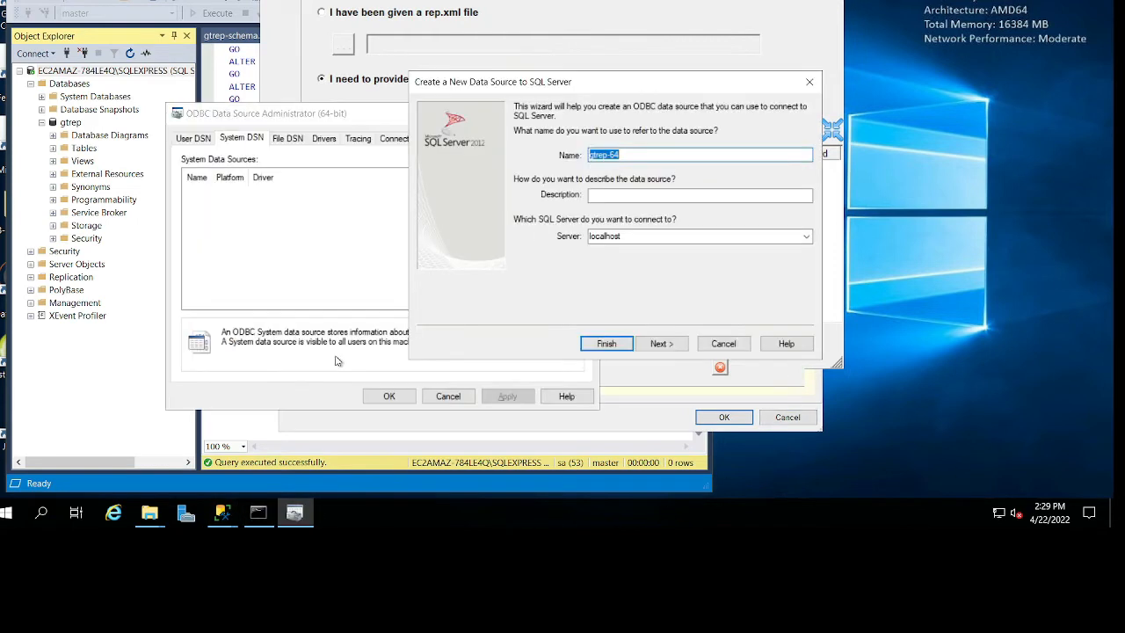
double_click(672, 238)
key(ctrl+v)
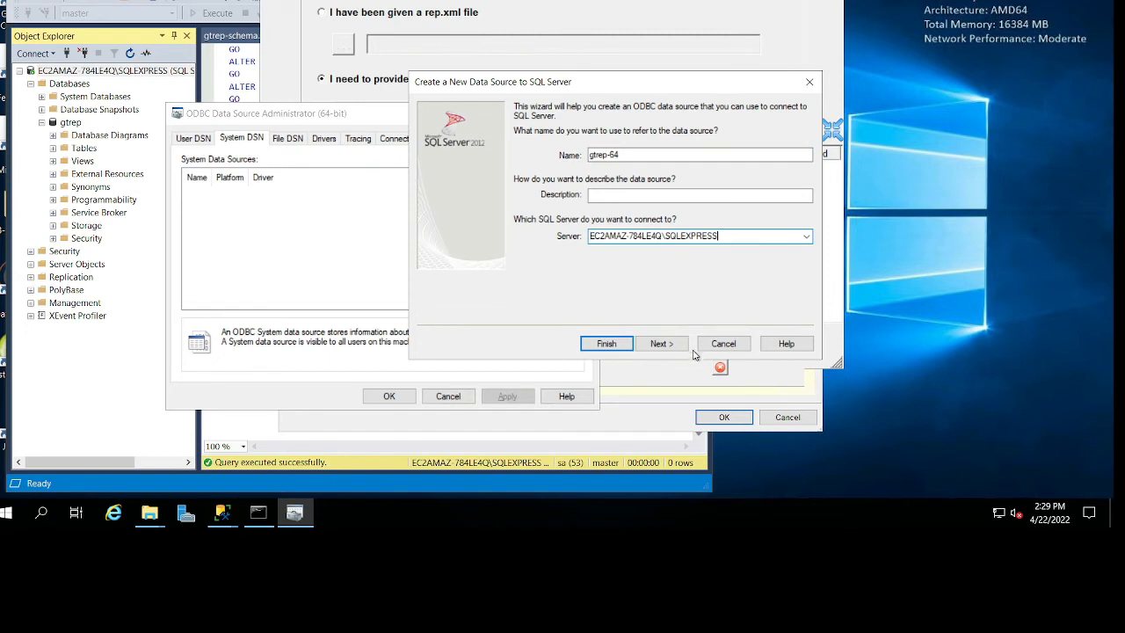
click(680, 344)
Enter the sa login's password and try to list the databases for changing the default database.
click(688, 224)
text(•••••)
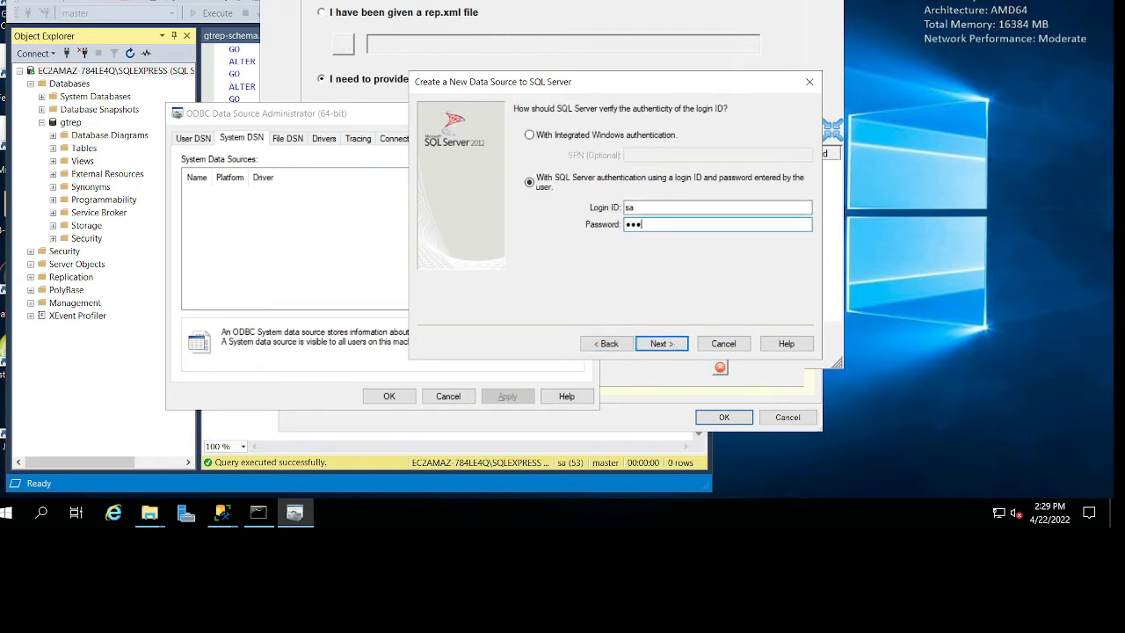
text(••)
key(Return)
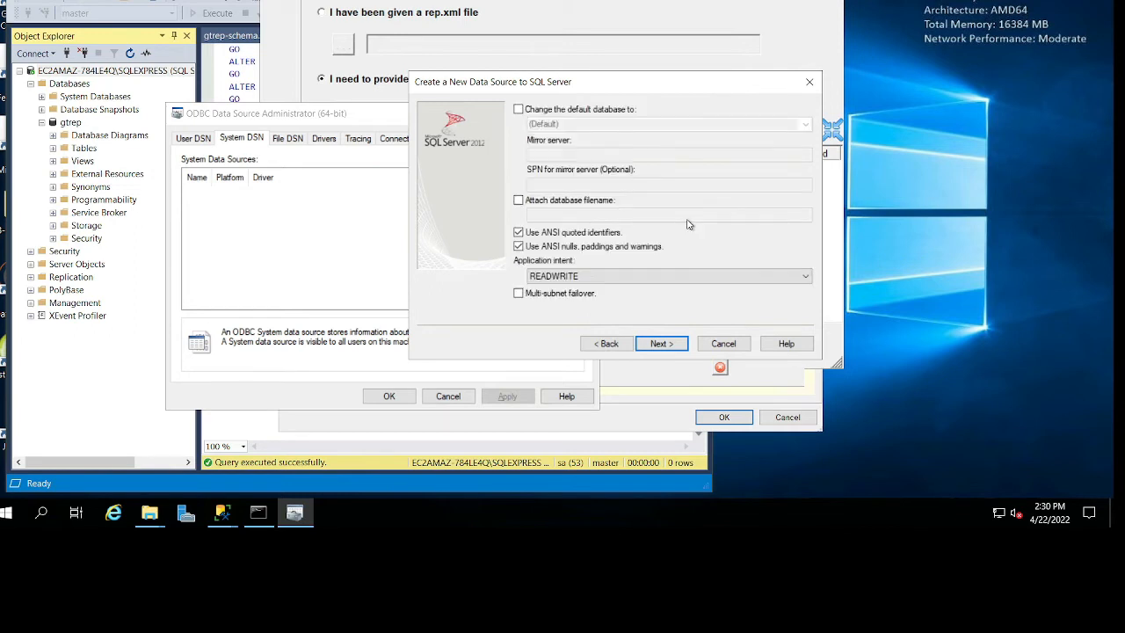
click(605, 110)
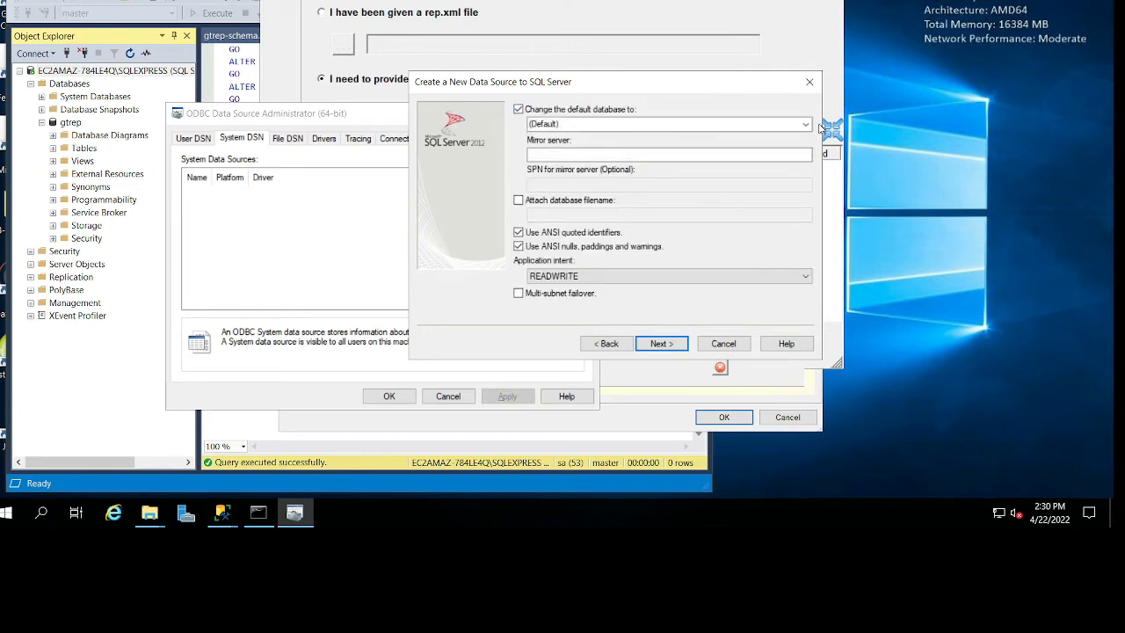
click(806, 124)
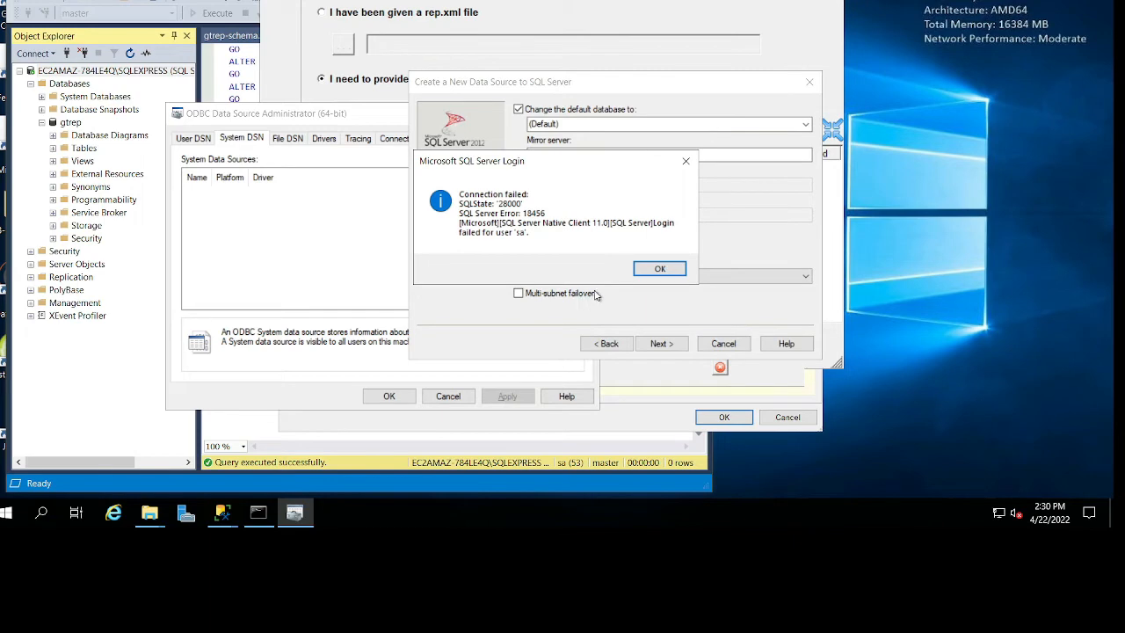
key(Return)
Open sa.txt from the desktop and copy the sa login's password.
drag(325, 0, 426, 119)
double_click(73, 6)
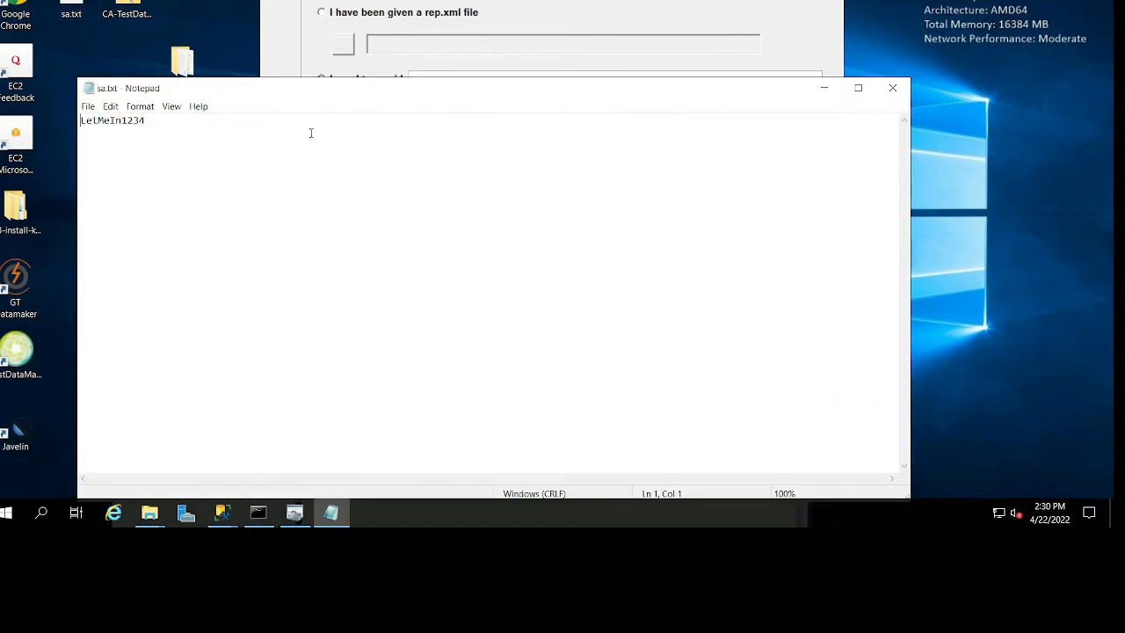
double_click(208, 124)
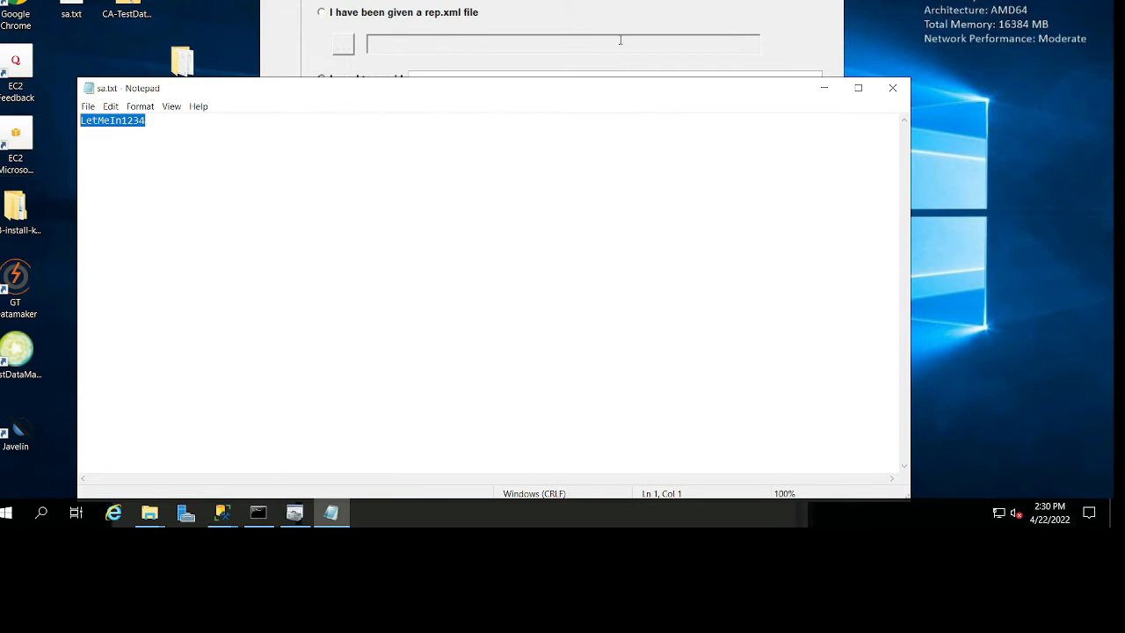
click(625, 31)
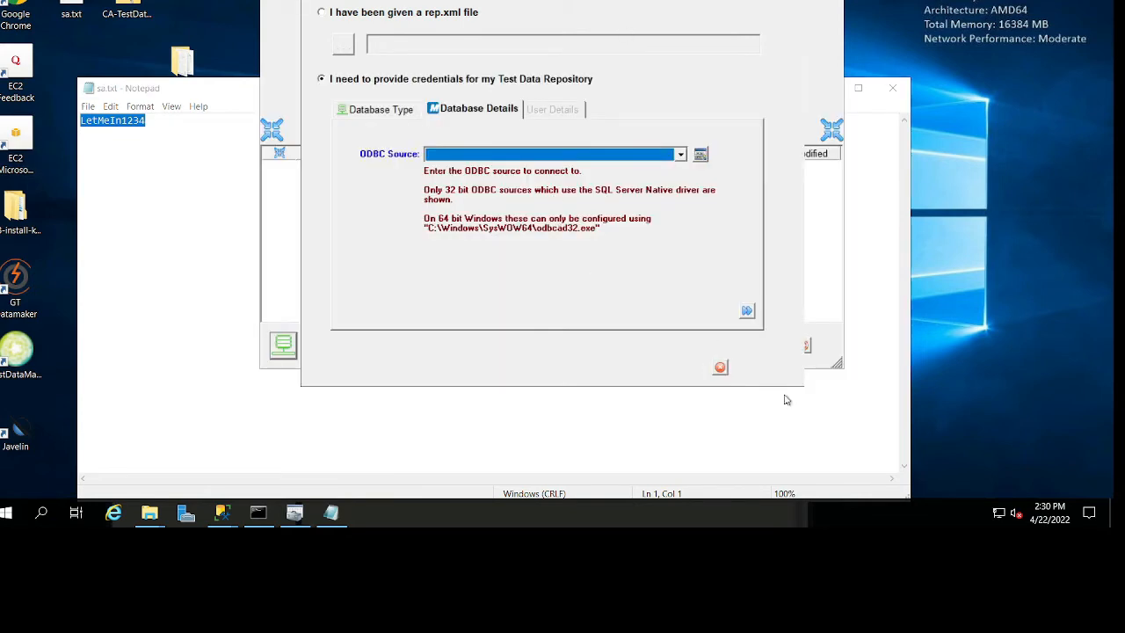
Go back to the data source's authentication settings, paste the sa login's password, proceed and enable changing the default database.
click(295, 513)
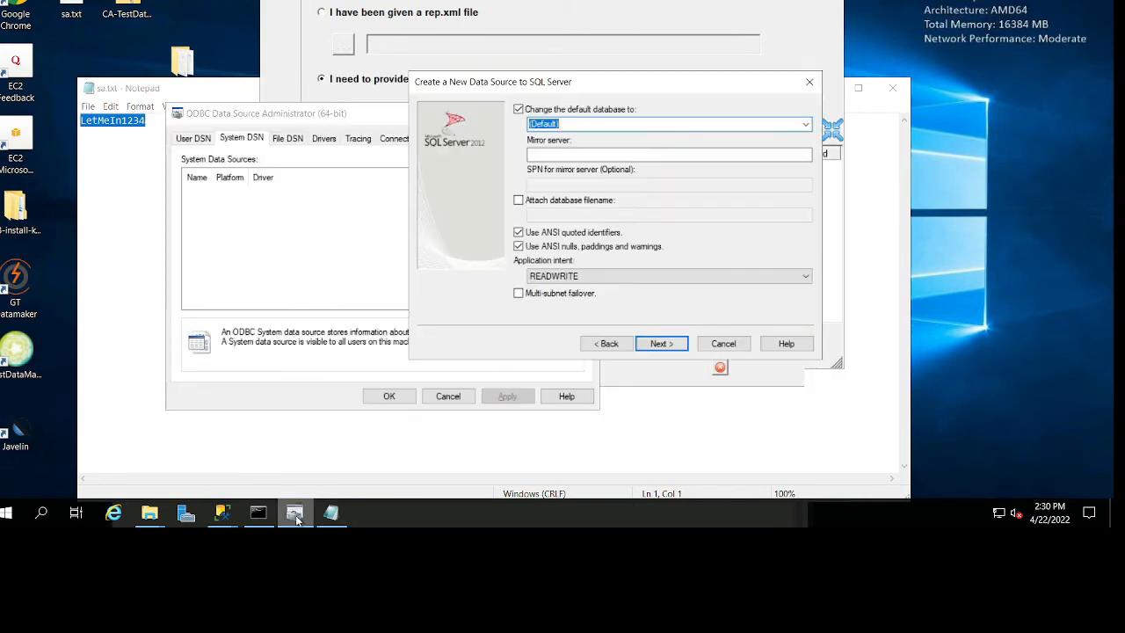
click(606, 344)
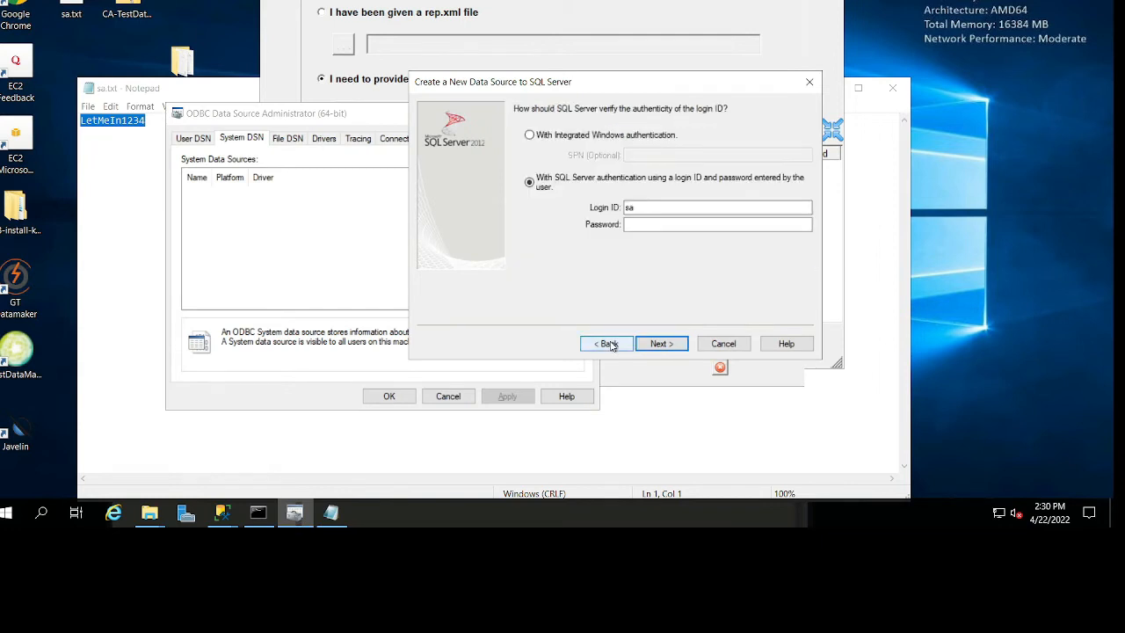
click(658, 226)
key(ctrl+v)
click(662, 343)
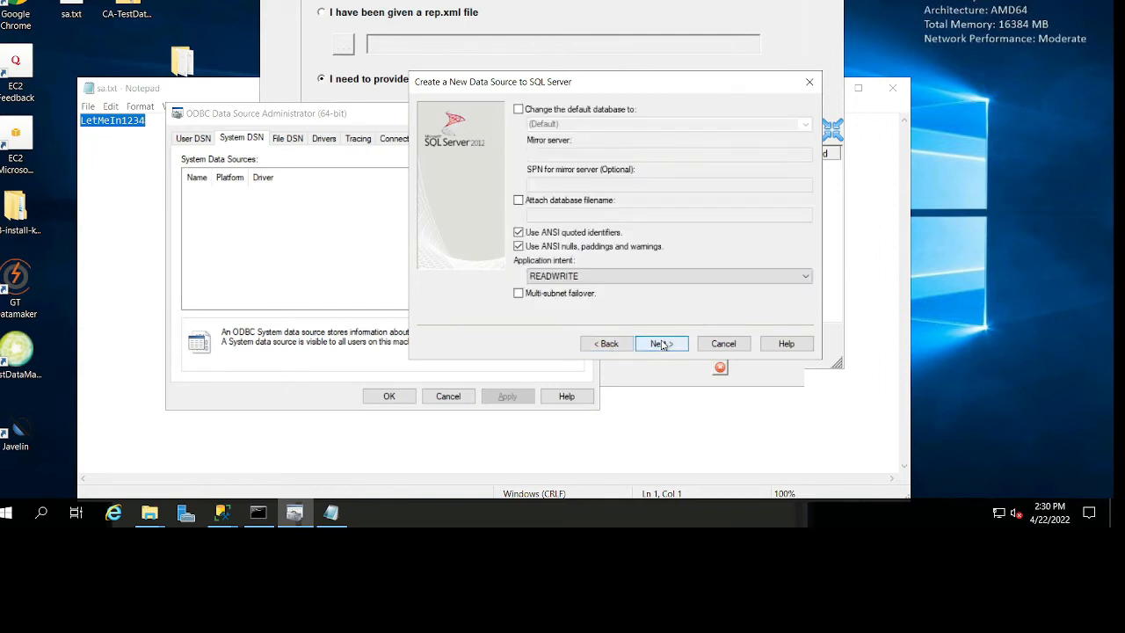
click(563, 109)
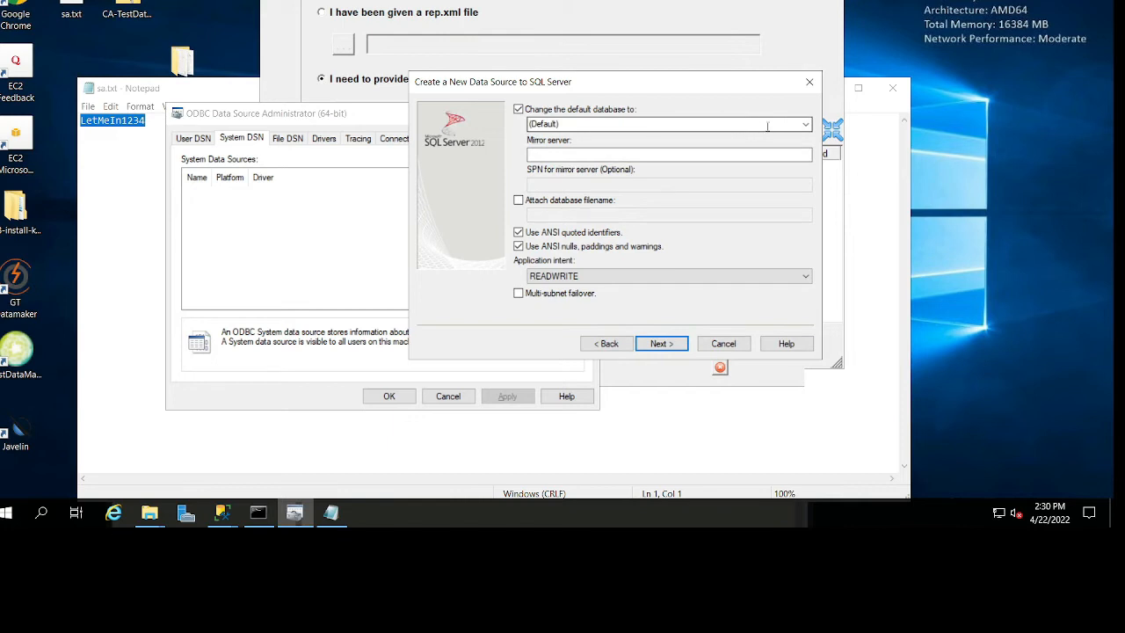
Set the data source's default database to gtrep, minimize the sa.txt window and proceed to the final setup page.
click(807, 126)
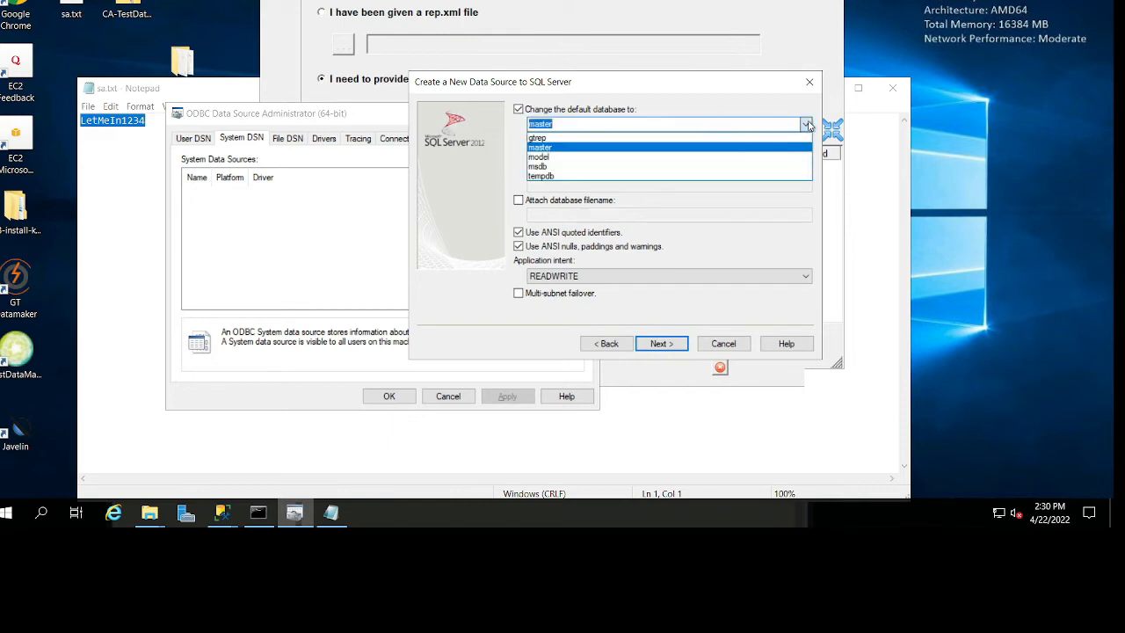
click(640, 145)
click(879, 105)
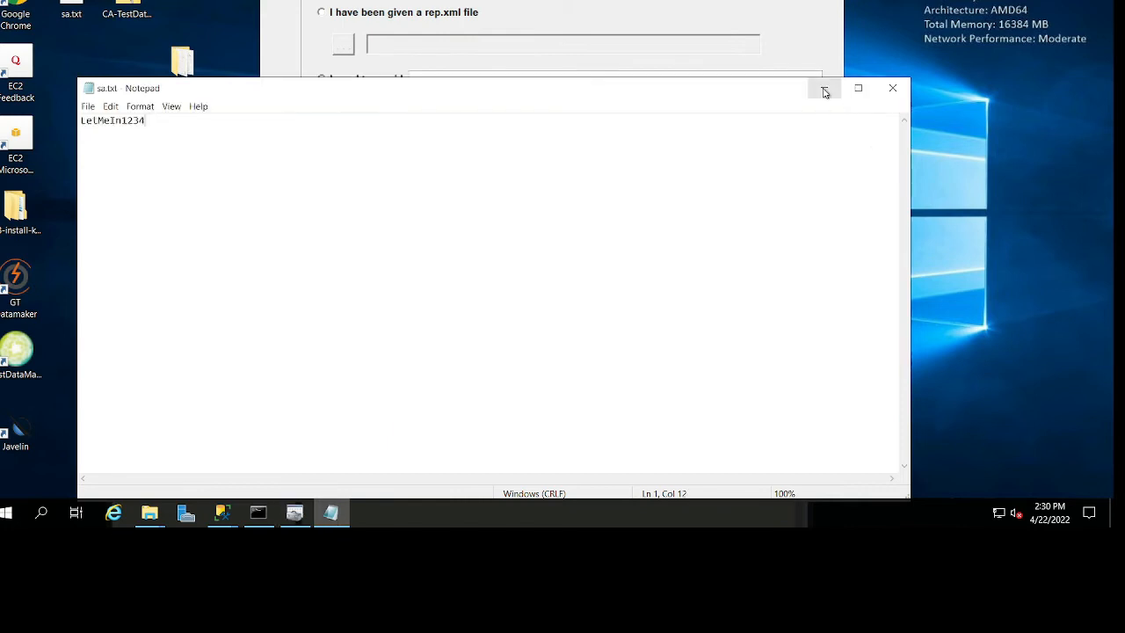
click(822, 88)
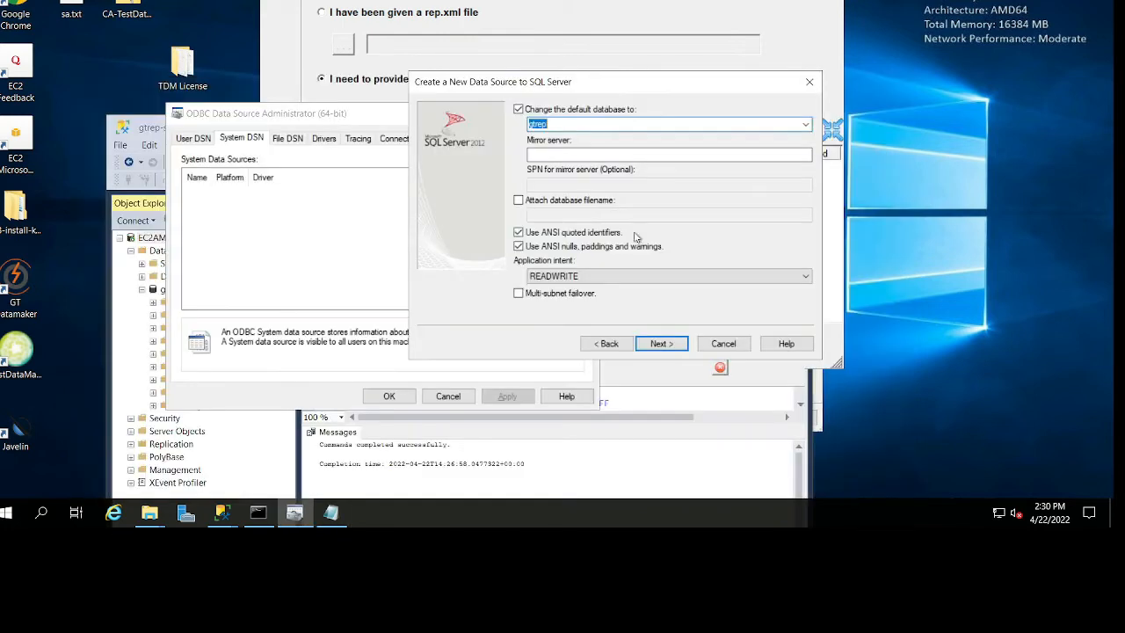
click(667, 345)
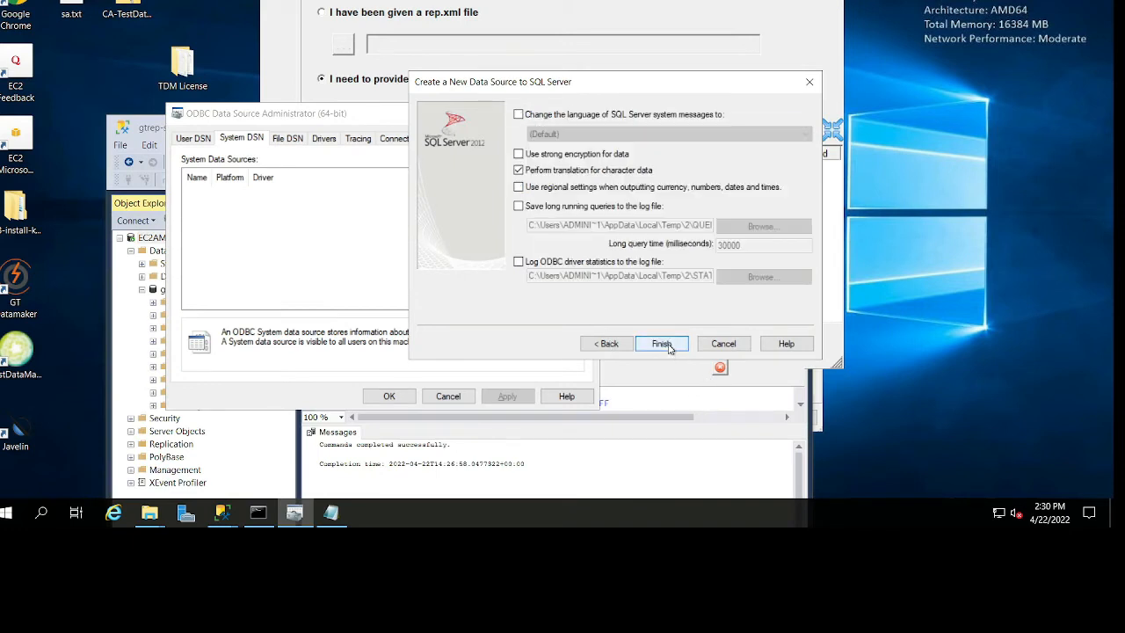
click(621, 349)
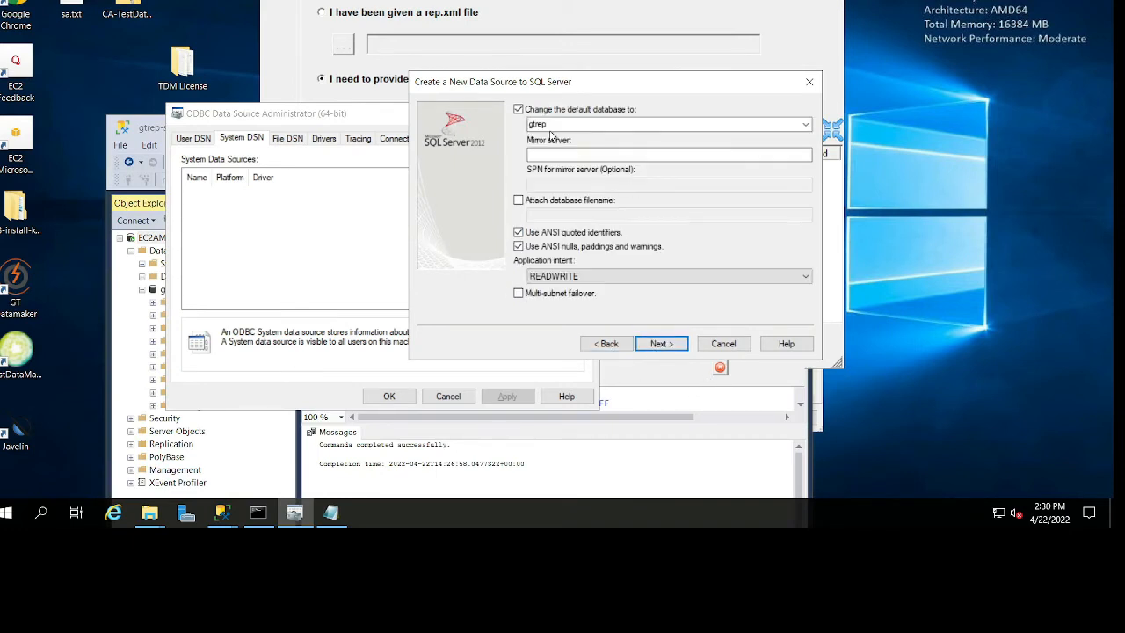
click(663, 342)
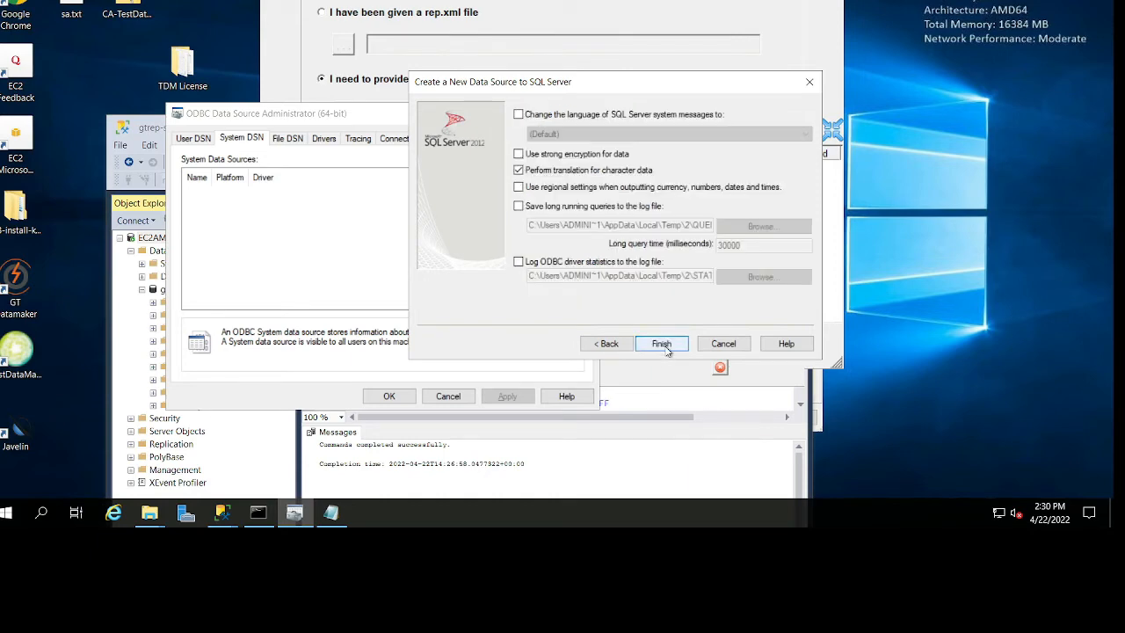
Finish the gtrep-64 data source setup with a connection test, save it and close the 64-bit ODBC administrator.
click(668, 344)
click(557, 339)
click(604, 340)
click(665, 342)
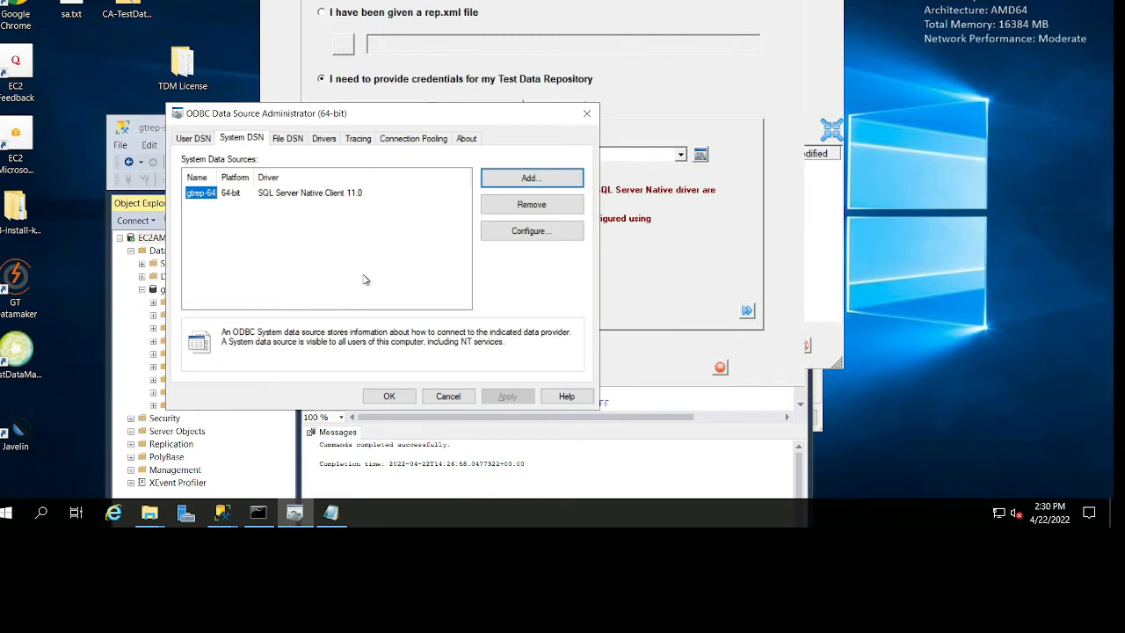
click(389, 396)
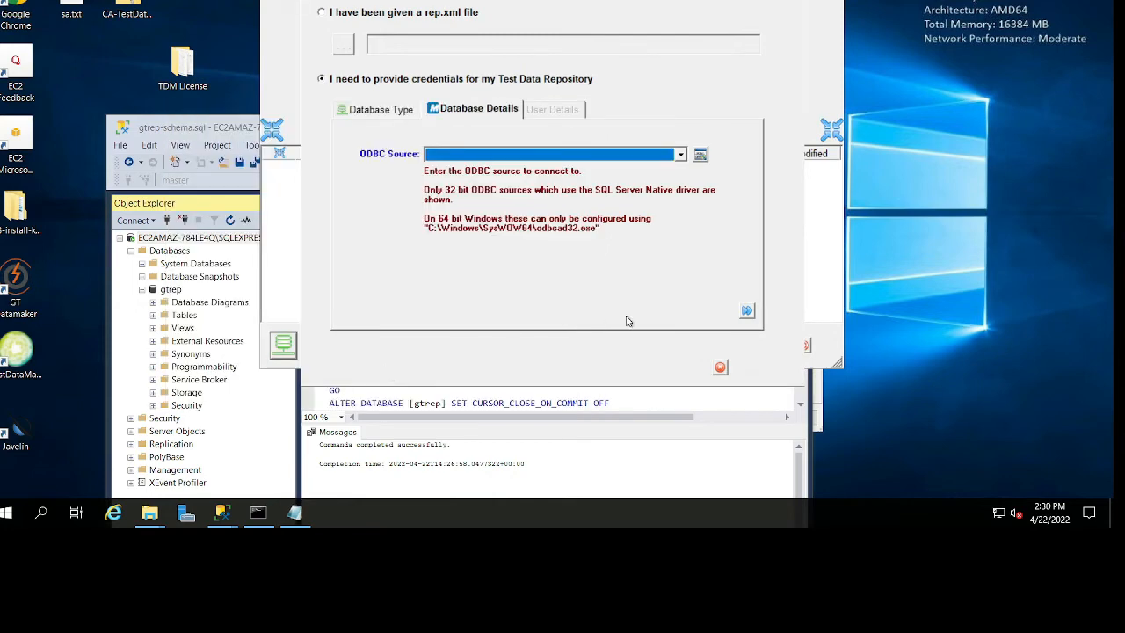
Open the 32-bit ODBC administrator from the repository's database details, check its user data sources and close it.
click(701, 155)
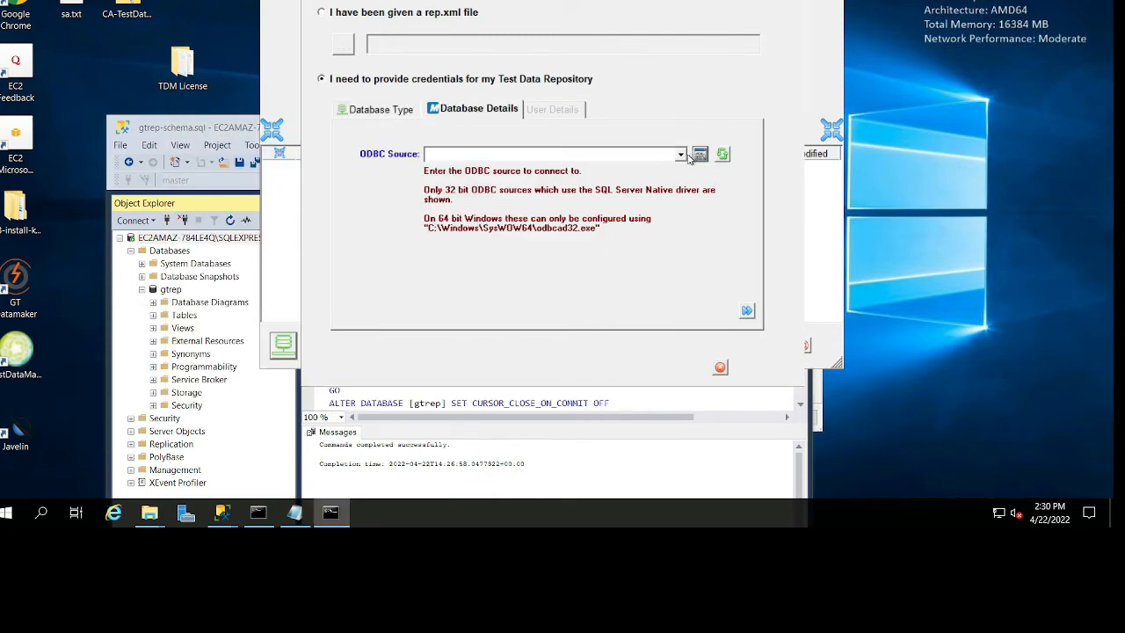
click(620, 348)
click(700, 155)
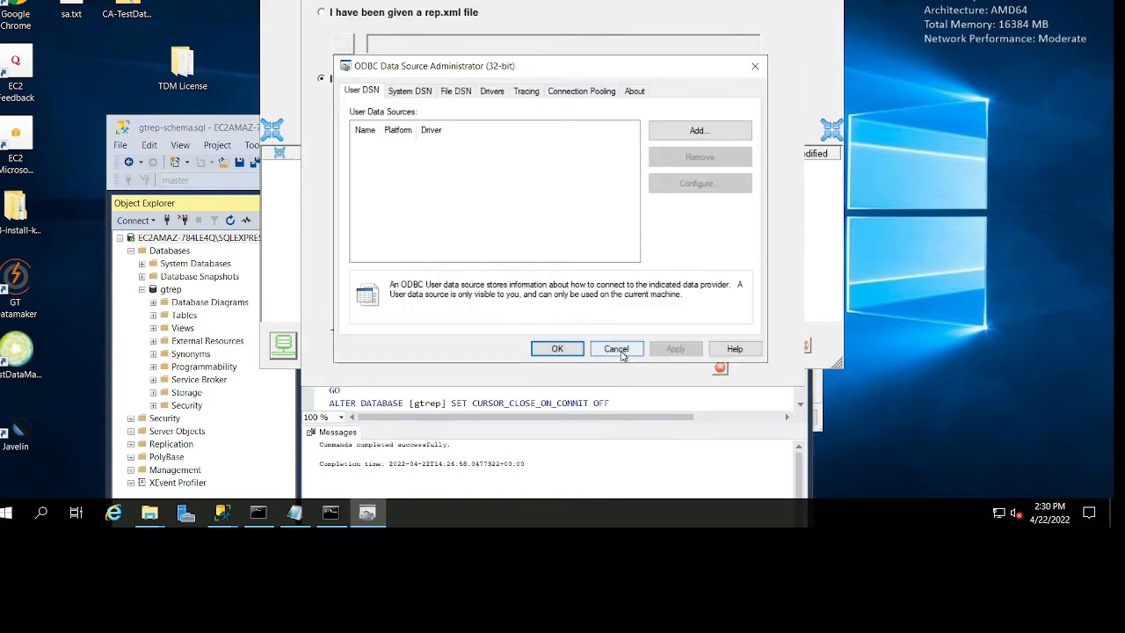
click(617, 349)
Refresh the repository's ODBC source list and check it for the newly created gtrep-64 data source.
click(723, 154)
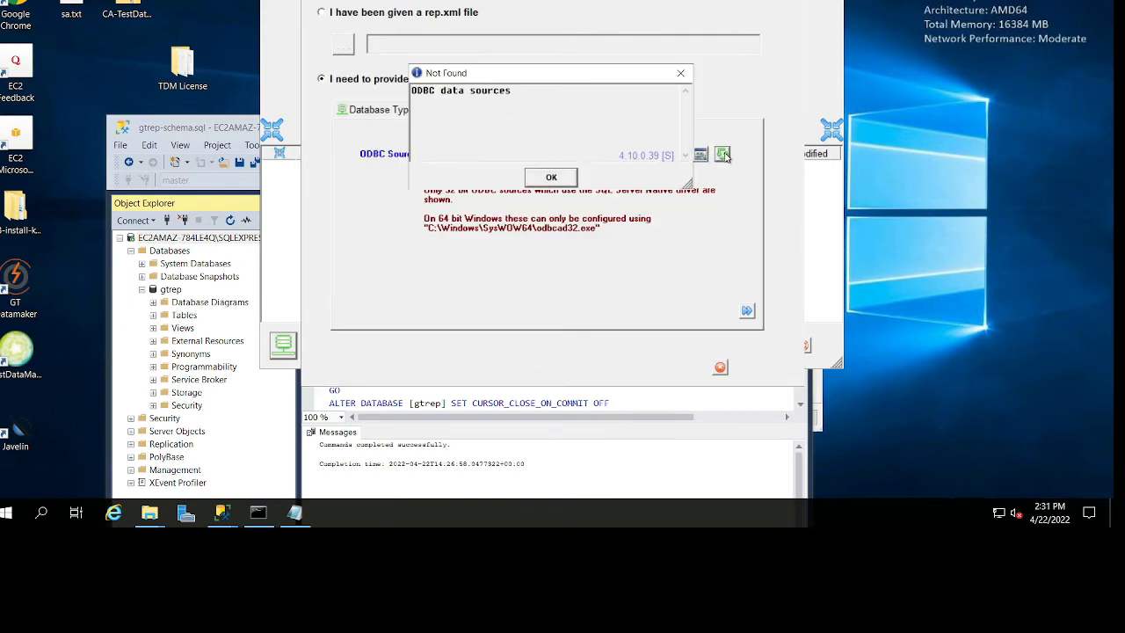
click(552, 177)
click(651, 155)
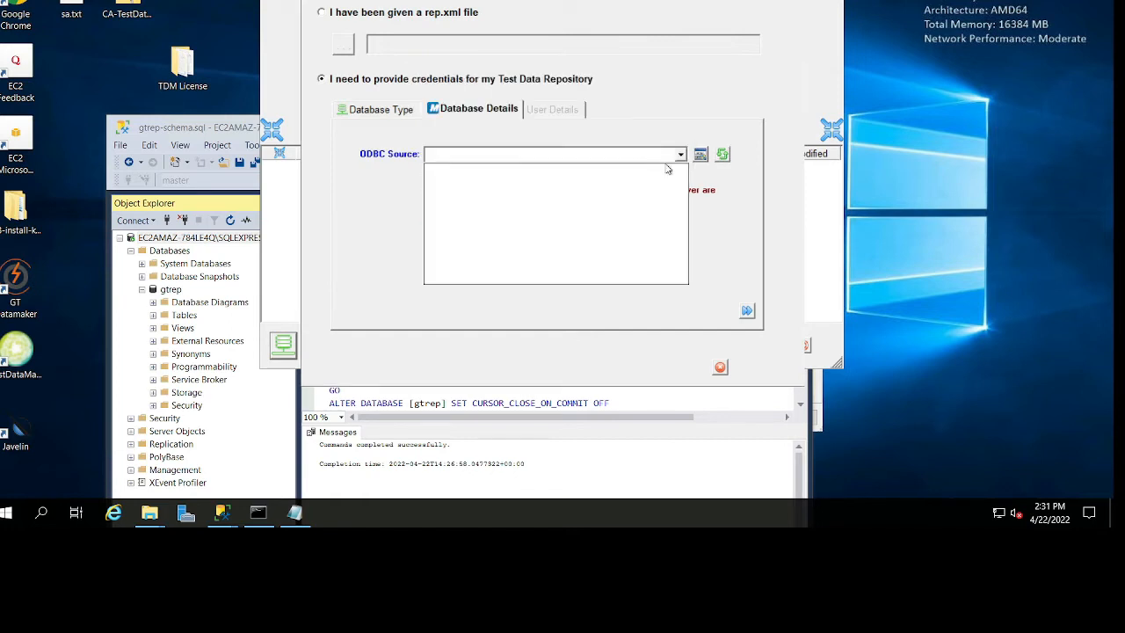
click(704, 188)
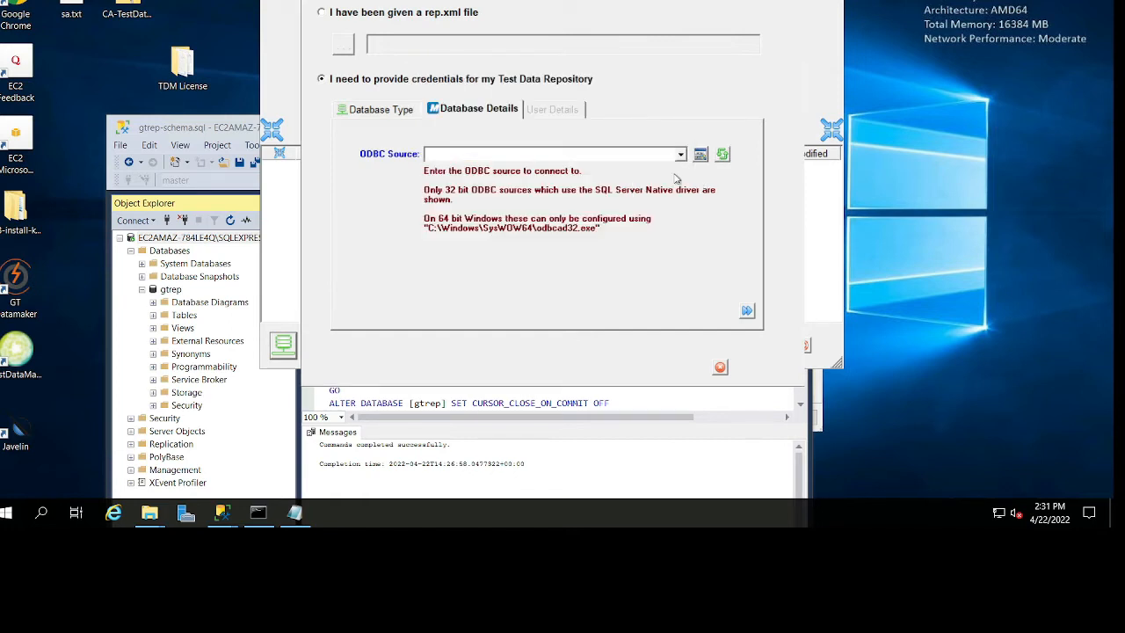
click(677, 158)
click(708, 192)
click(709, 195)
Reopen ODBC Data Sources (64-bit) and check the system and file data sources for the gtrep-64 entry.
click(7, 513)
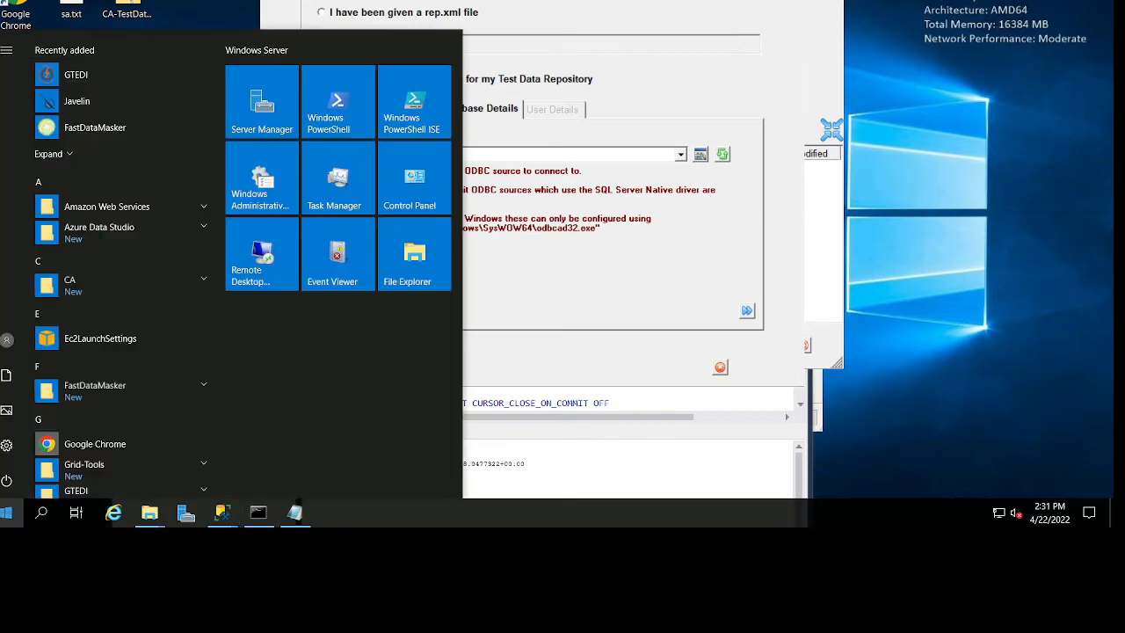
text(odb)
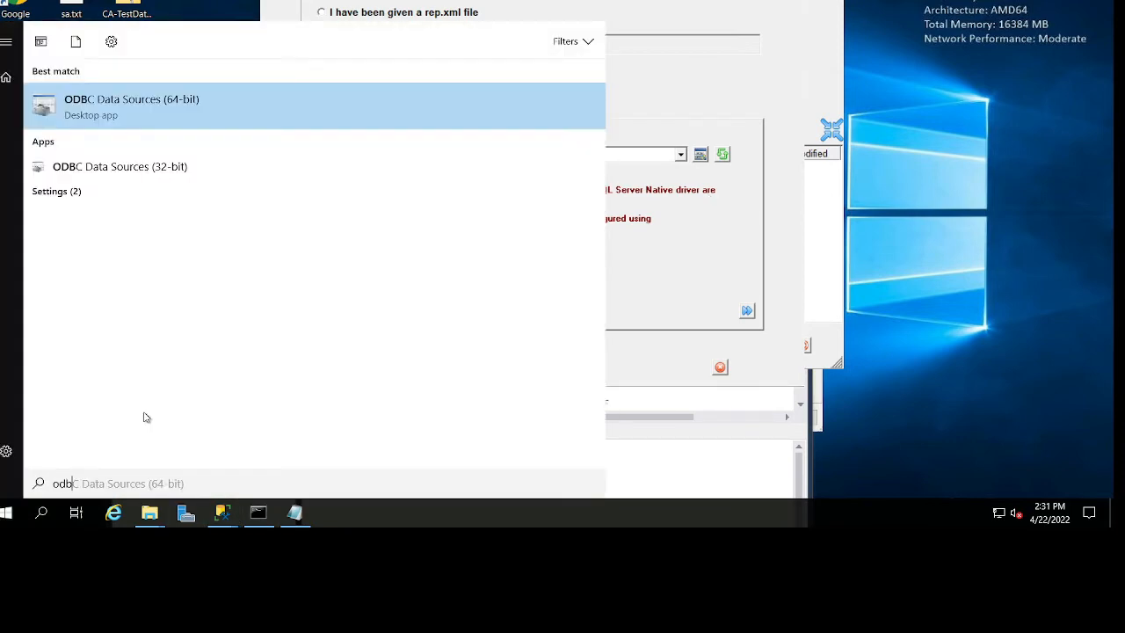
key(Return)
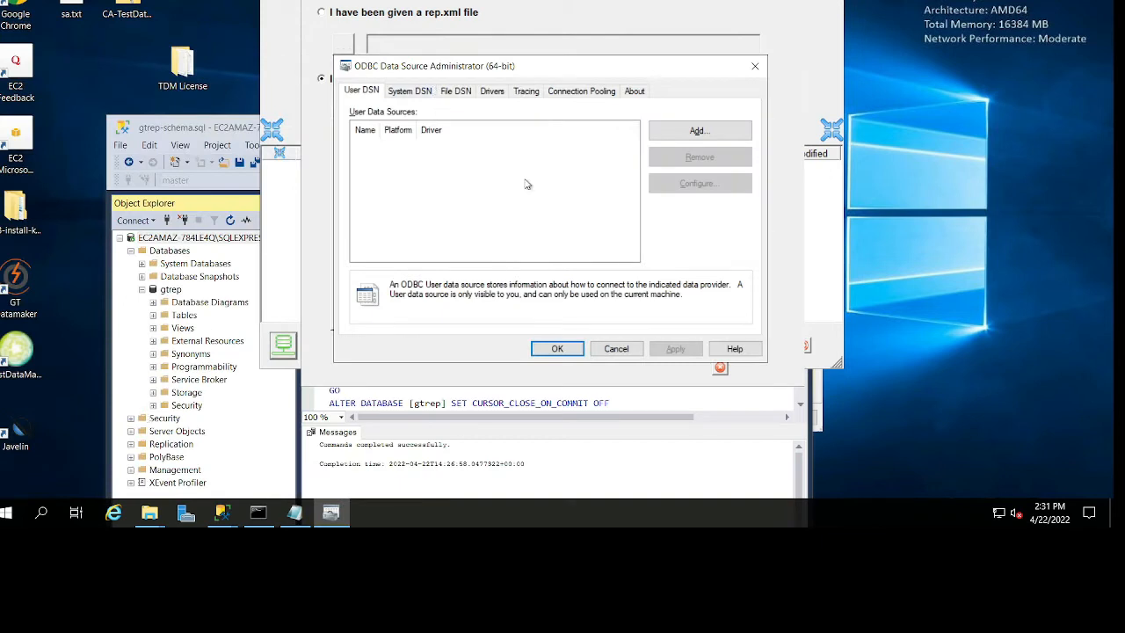
click(393, 93)
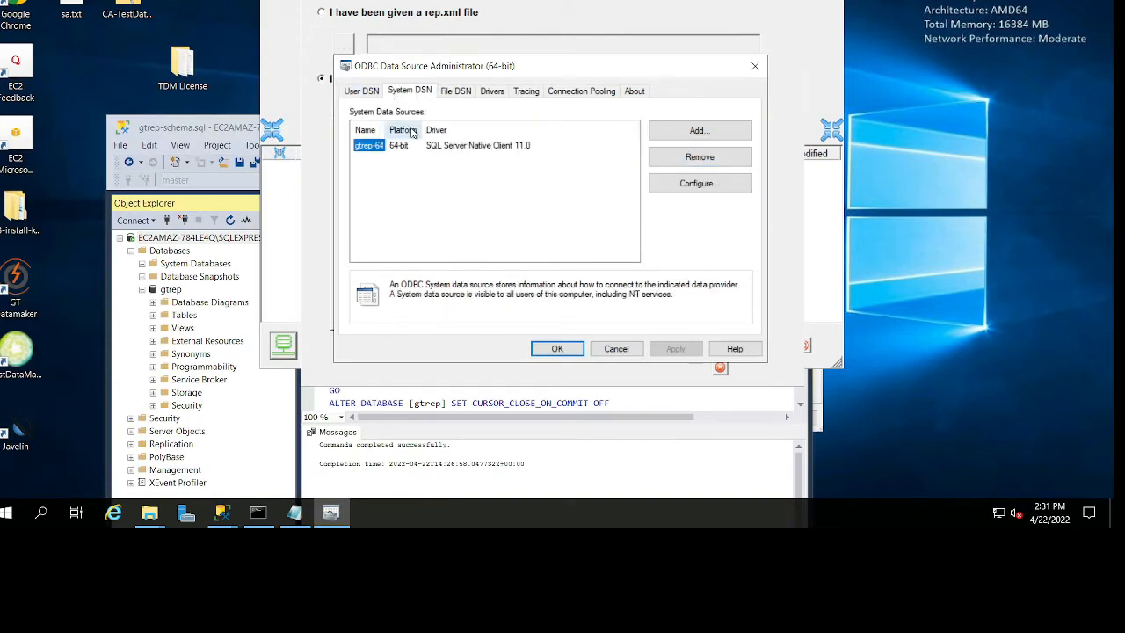
click(453, 91)
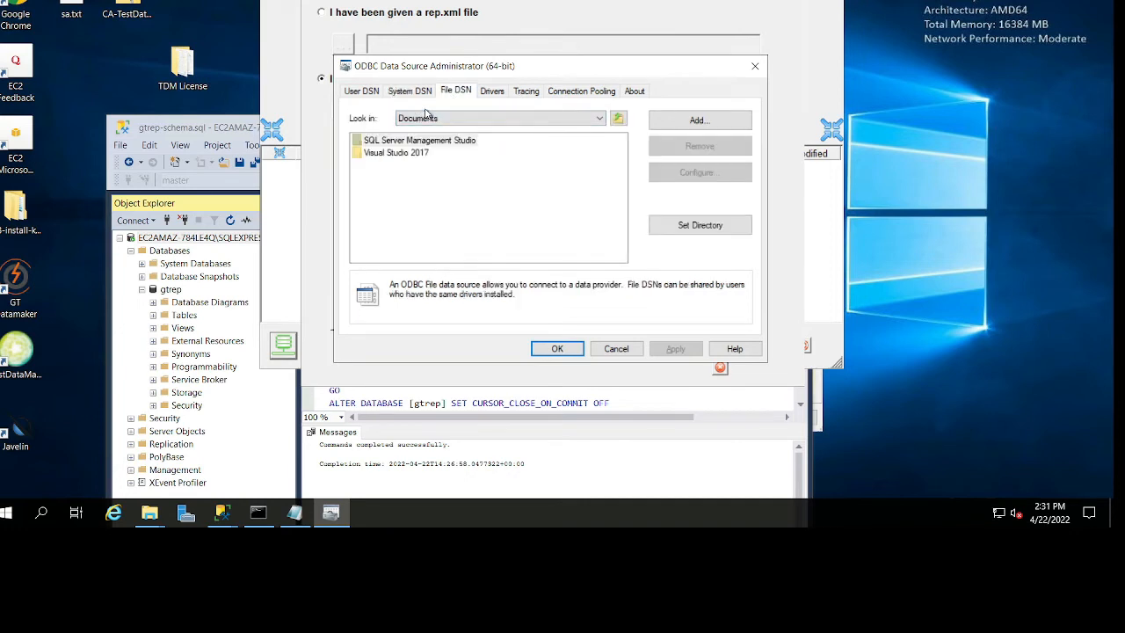
click(411, 91)
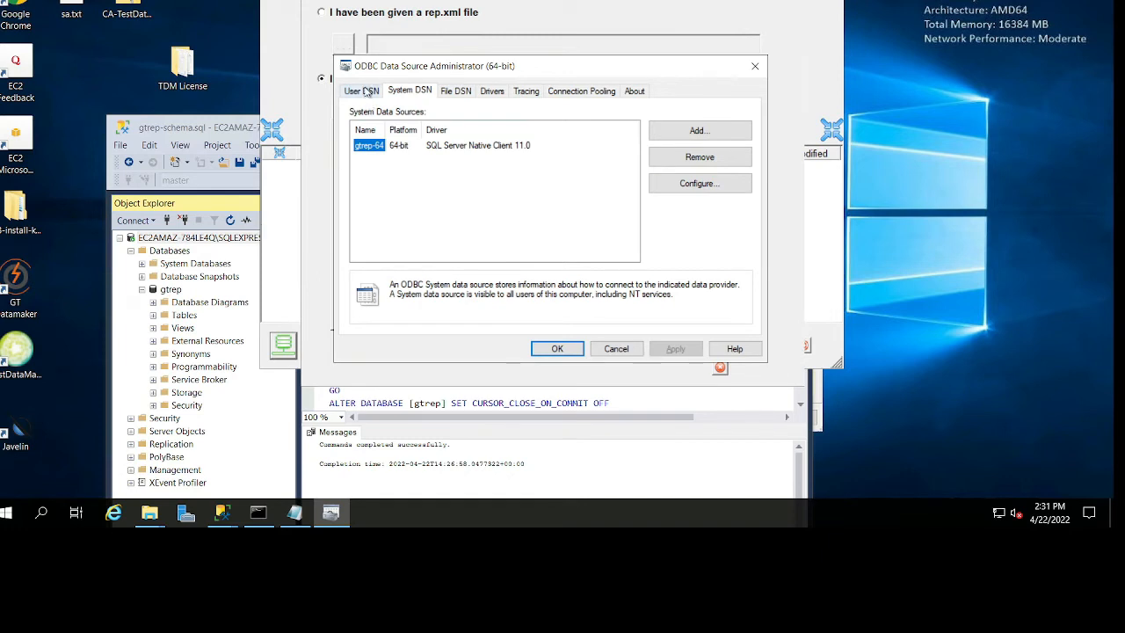
Start a new user data source with the SQL Server Native Client 11.0 driver and name it gtrep64-user.
click(367, 91)
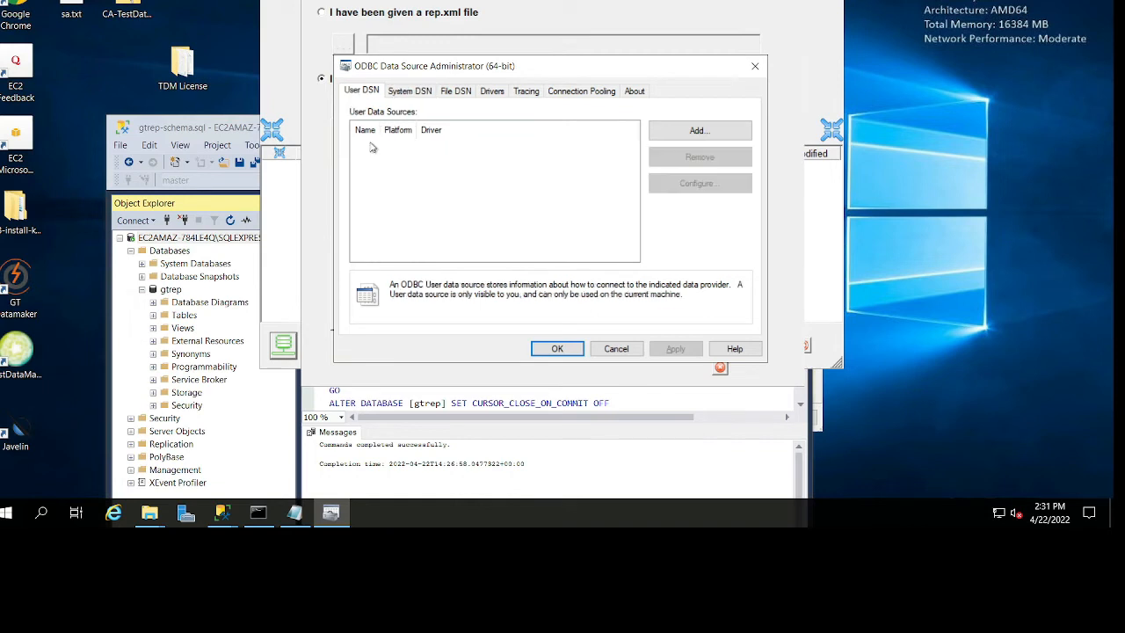
click(694, 130)
click(603, 188)
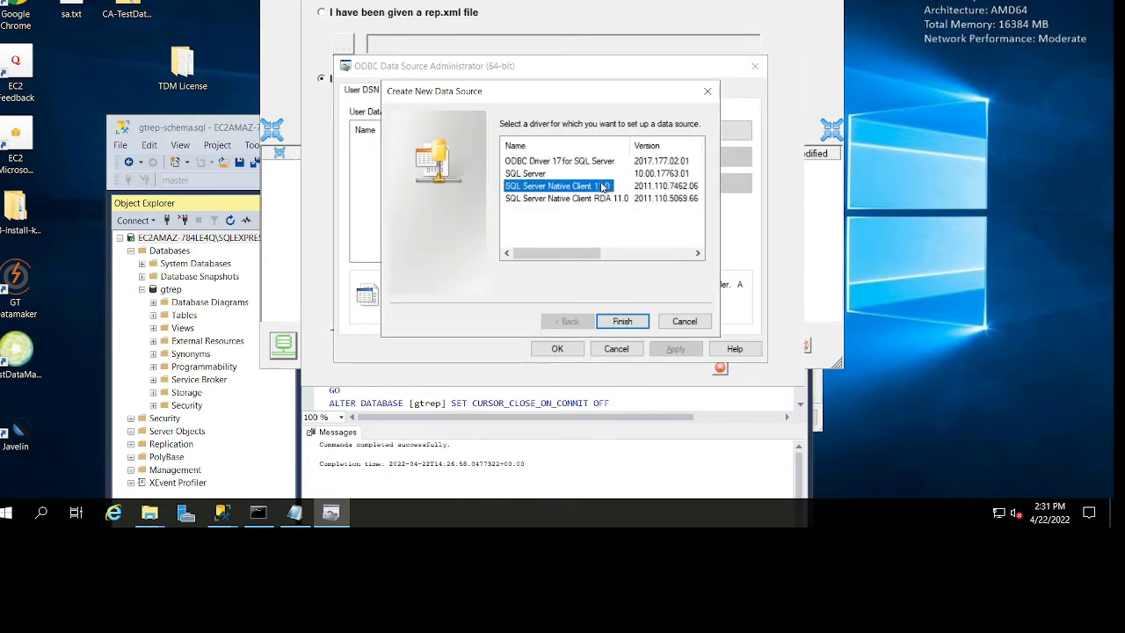
click(635, 321)
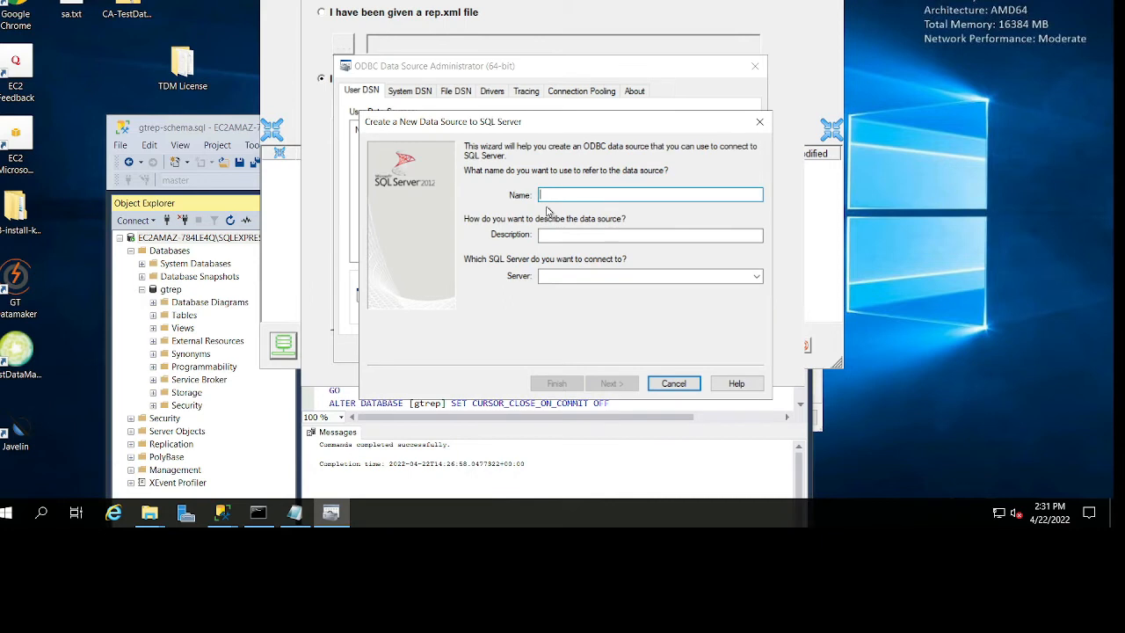
text(gtrep6)
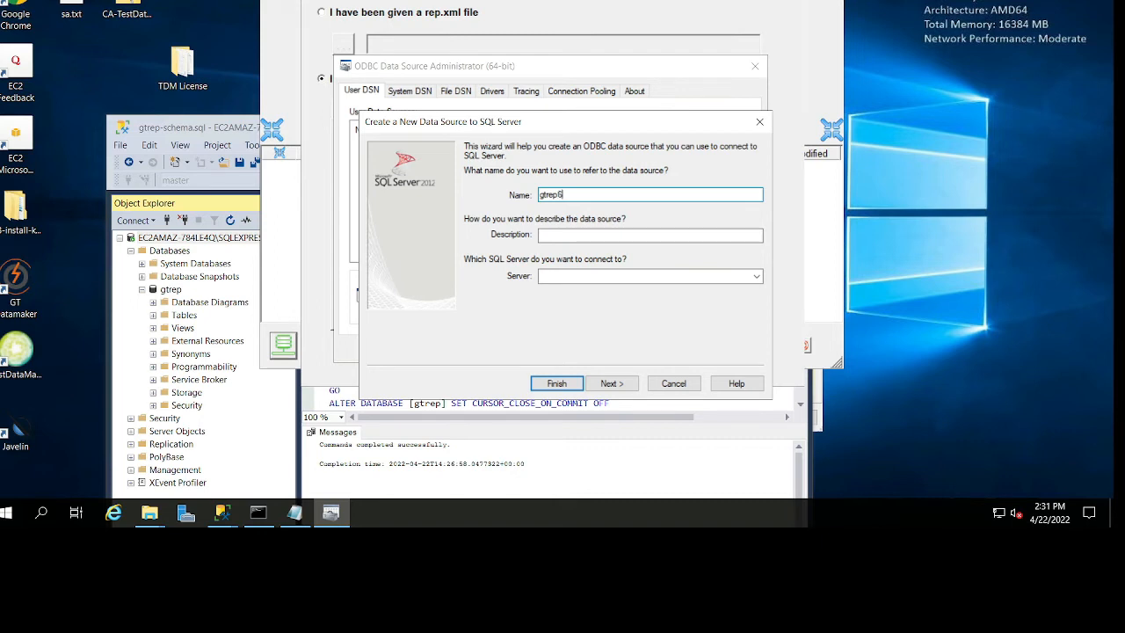
text(4-user)
click(756, 276)
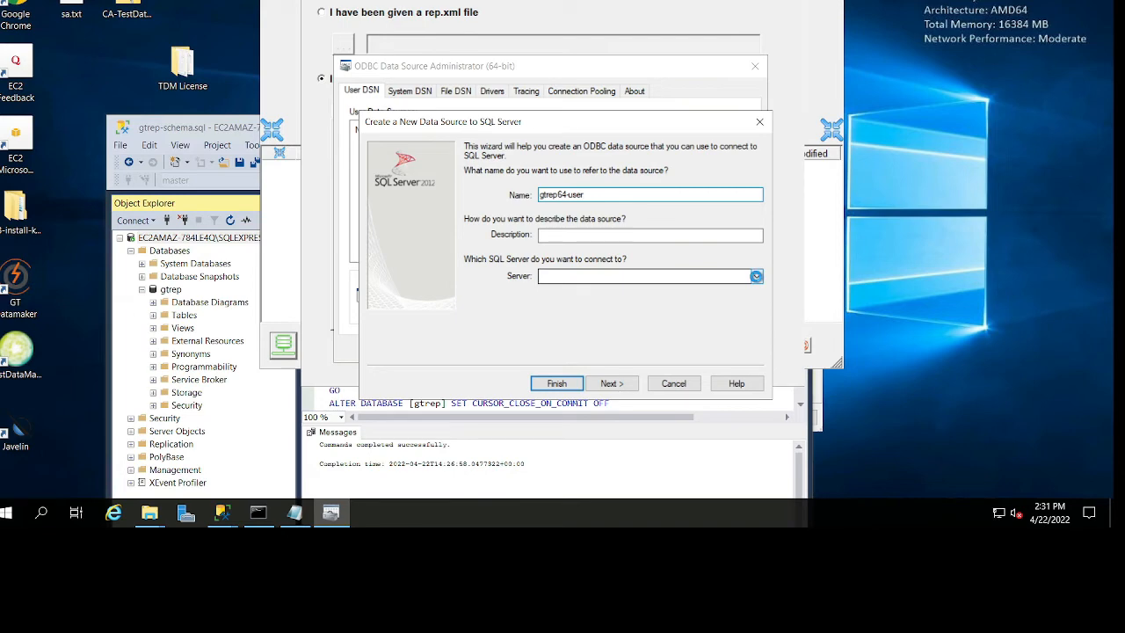
Copy the server's full instance name from its properties in SQL Server Management Studio onto a new line in the sa.txt notes.
click(211, 129)
right_click(260, 239)
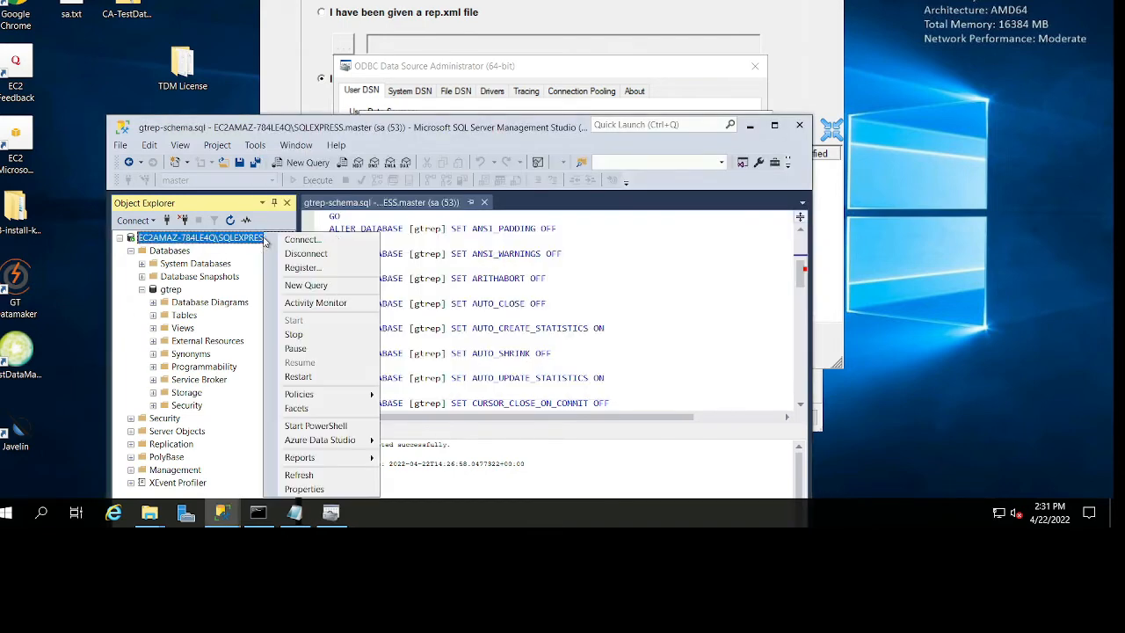
click(299, 484)
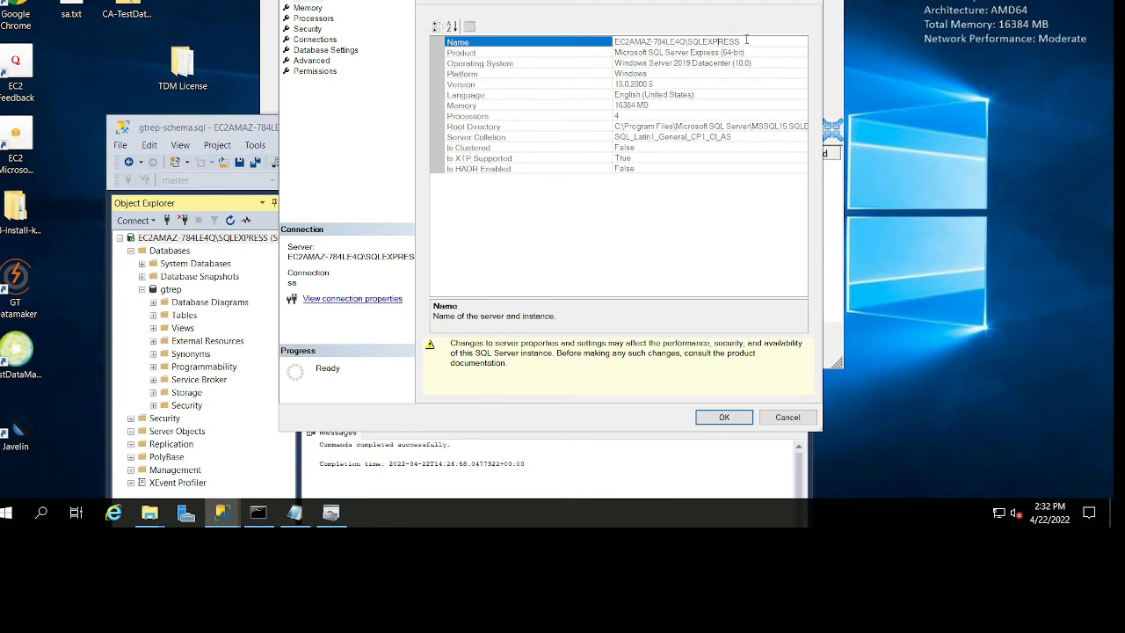
drag(743, 42, 613, 42)
key(ctrl+c)
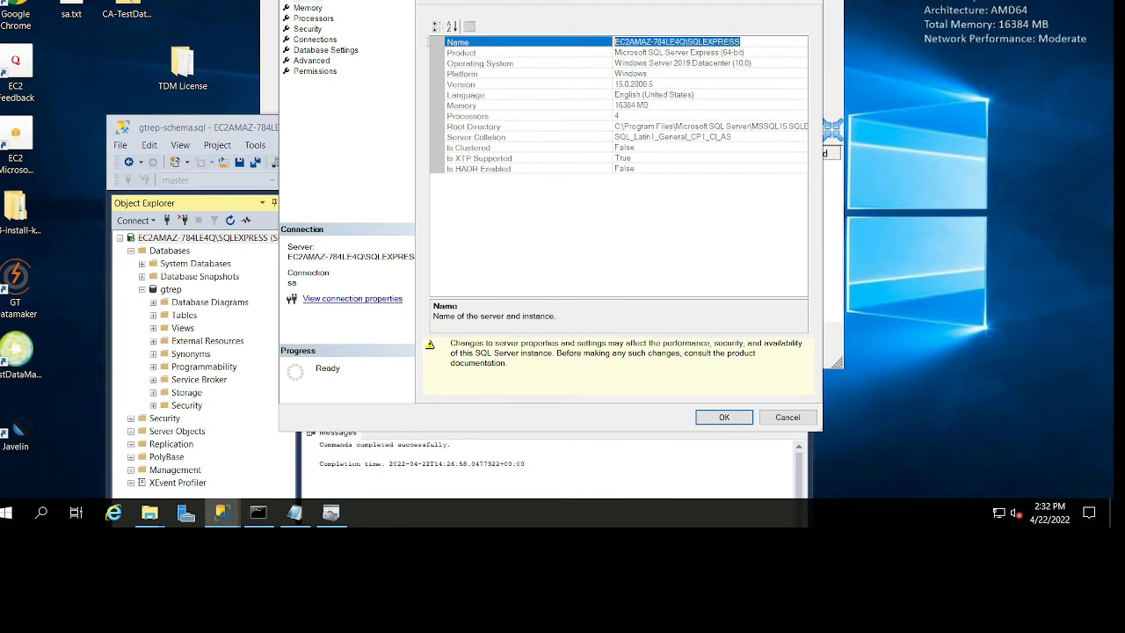
click(293, 513)
key(Return)
key(ctrl+v)
key(shift+Up)
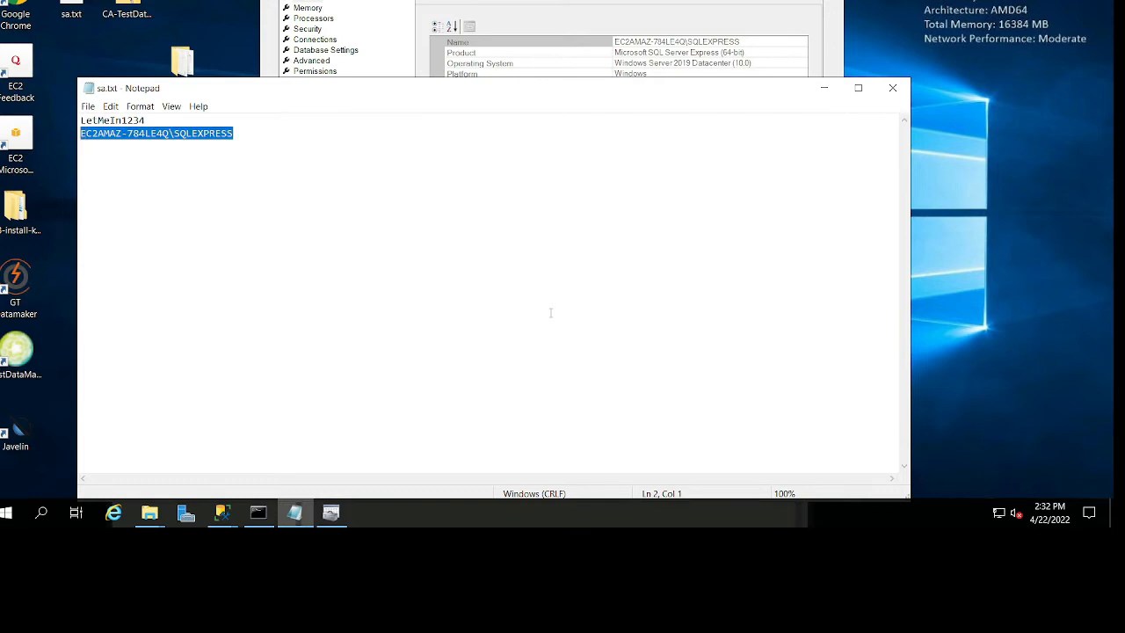
Close the server properties and set the new data source's server to EC2AMAZ-784LE4Q\SQLEXPRESS, continuing to the authentication settings.
click(761, 4)
click(804, 1)
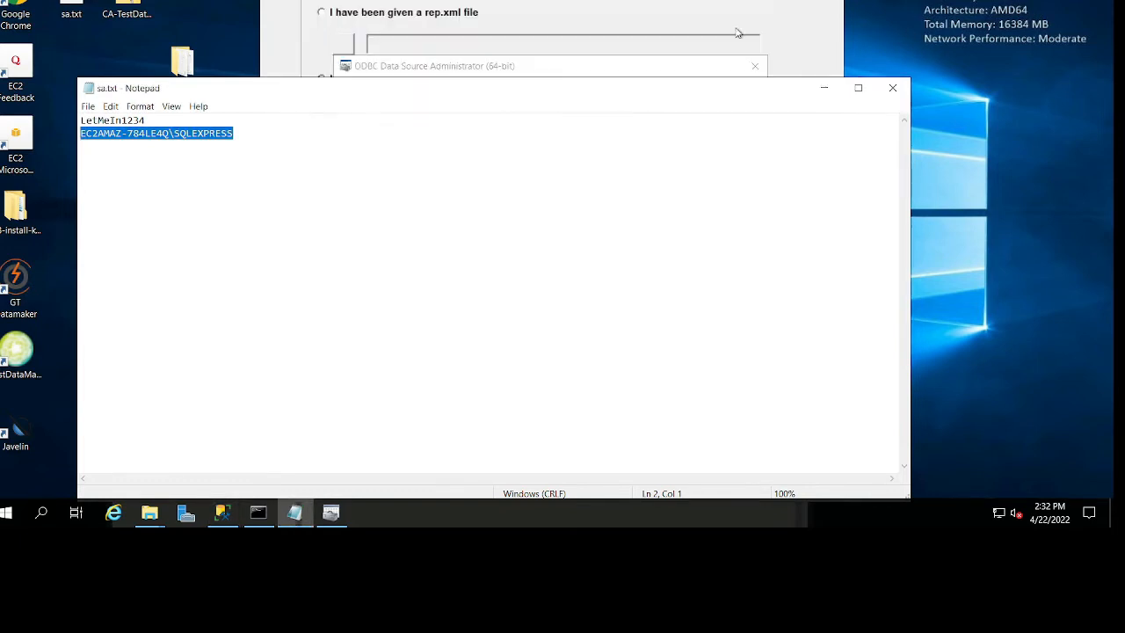
click(669, 42)
click(331, 515)
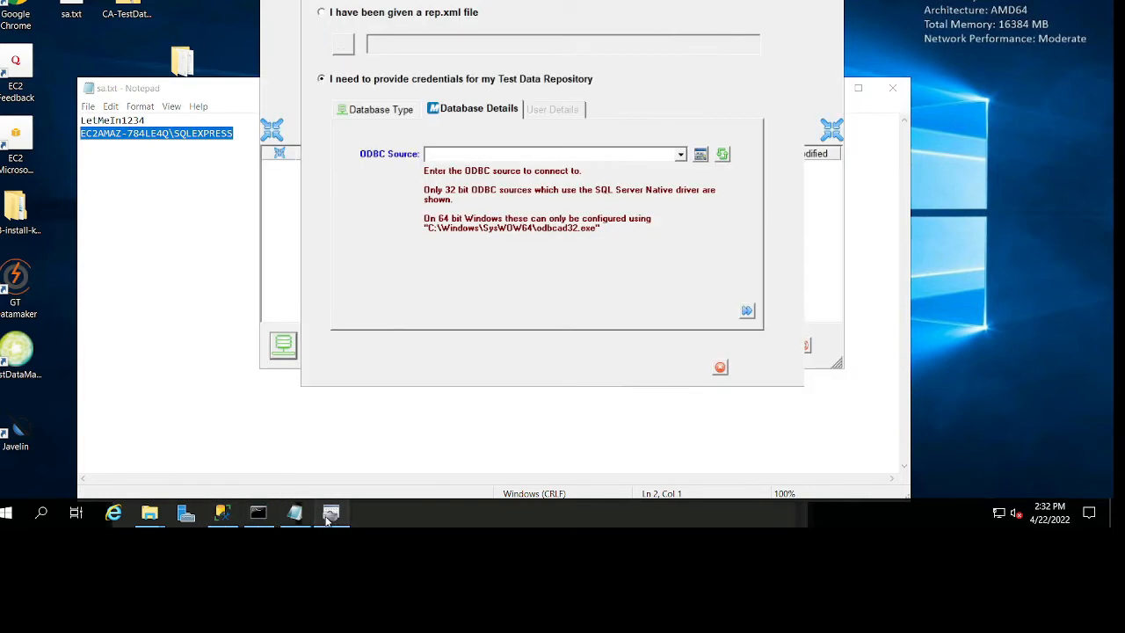
click(615, 276)
key(ctrl+v)
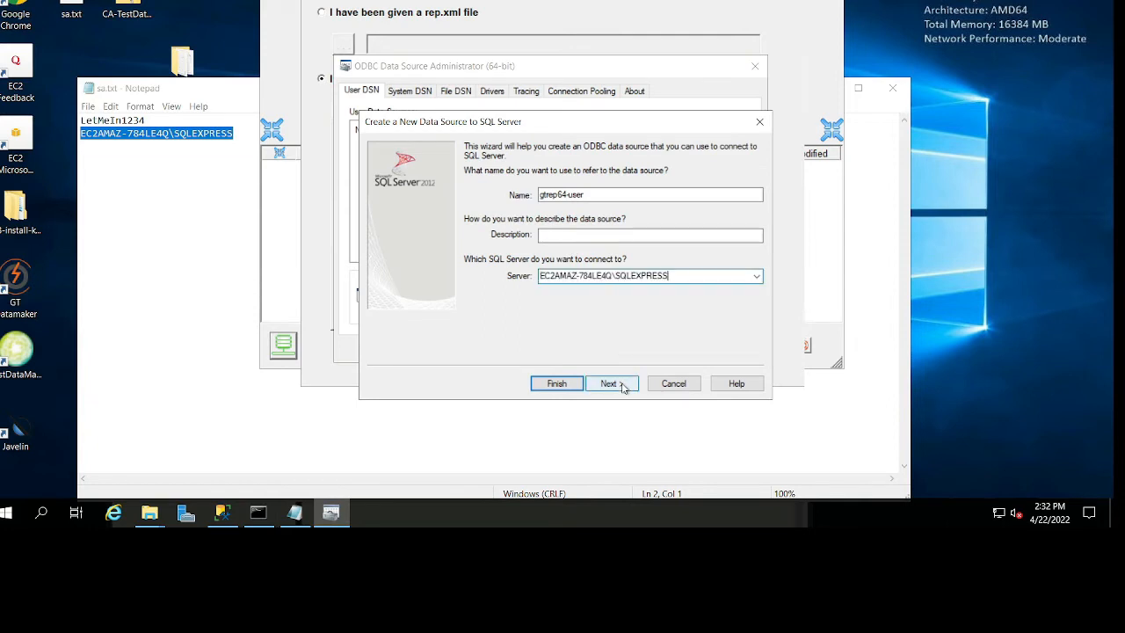
click(620, 385)
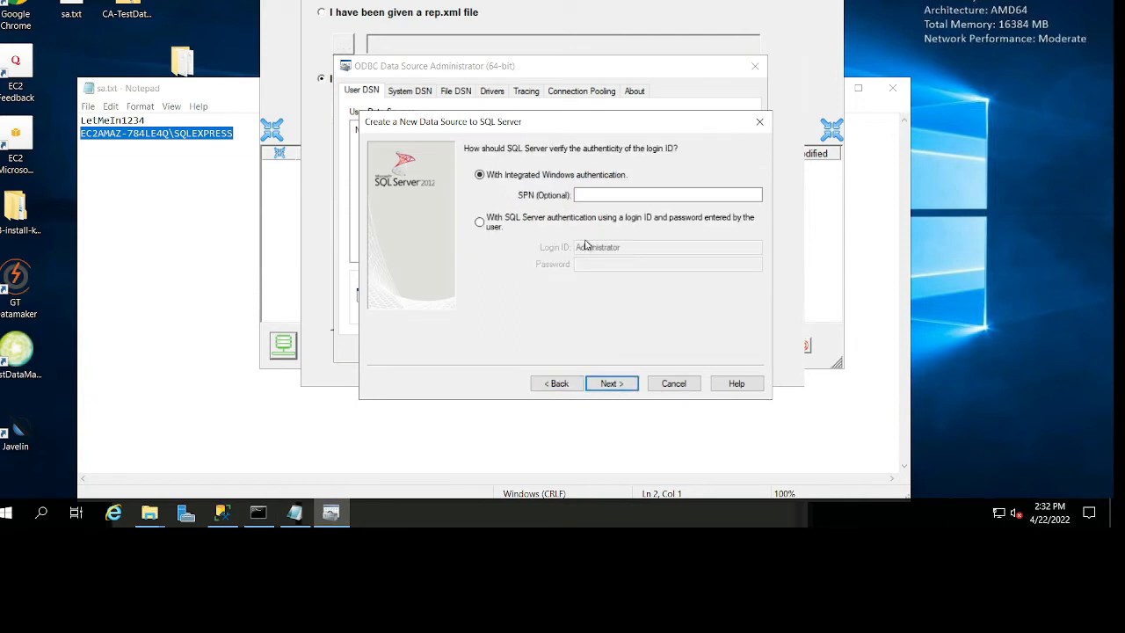
Use SQL Server authentication with login ID sa and the account password copied from the sa.txt notes.
click(480, 223)
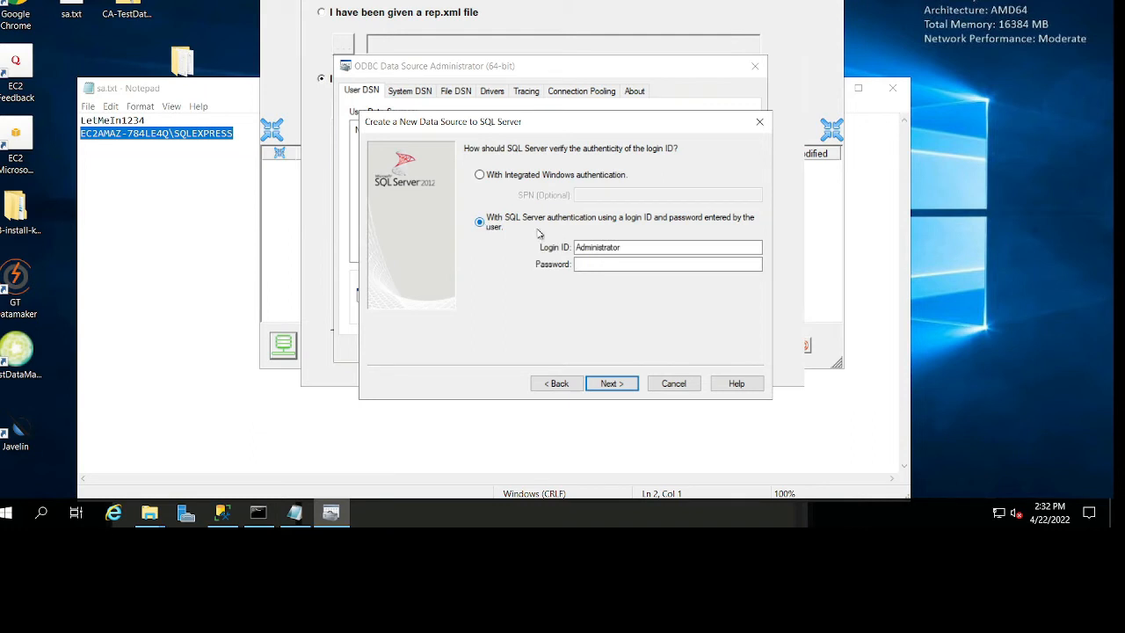
click(581, 247)
double_click(581, 247)
text(sa)
click(542, 440)
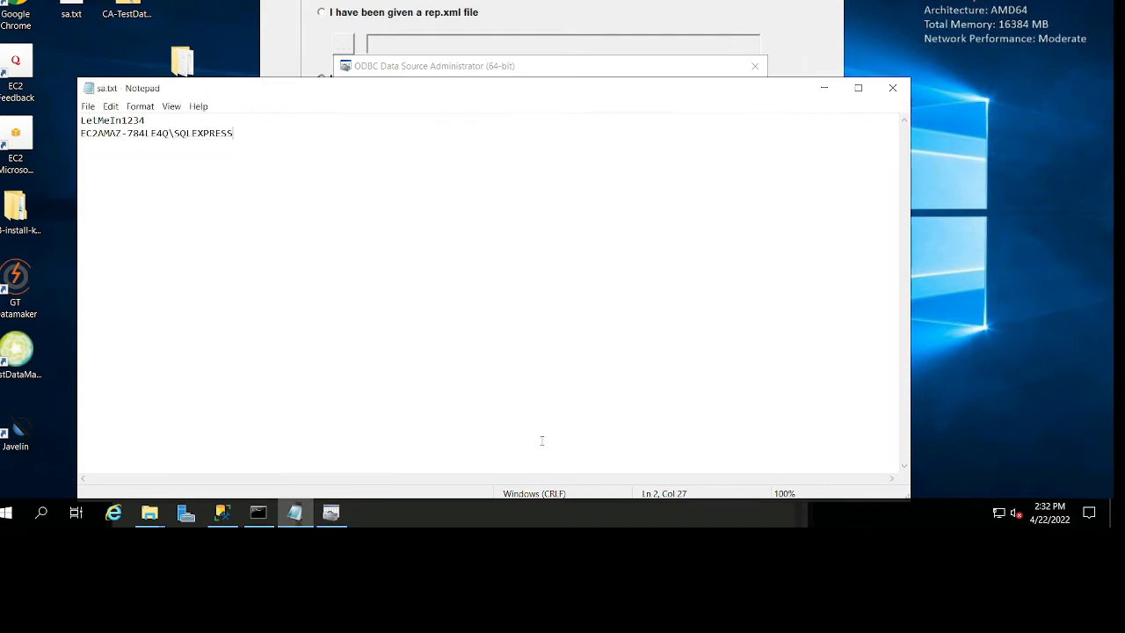
double_click(100, 119)
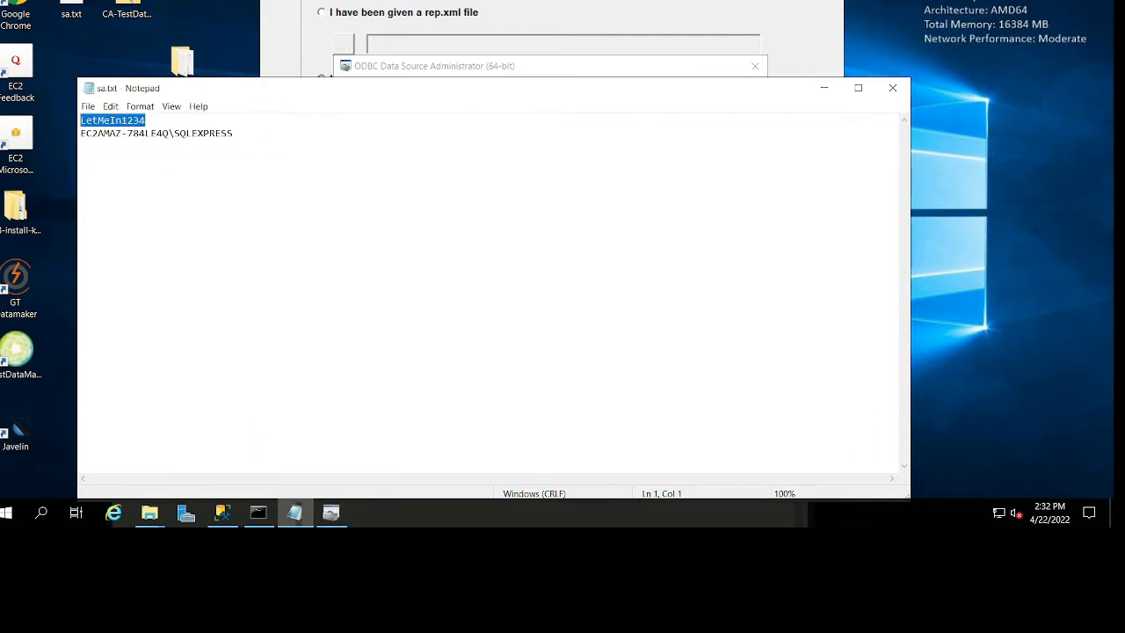
click(536, 67)
click(579, 265)
key(ctrl+v)
click(613, 383)
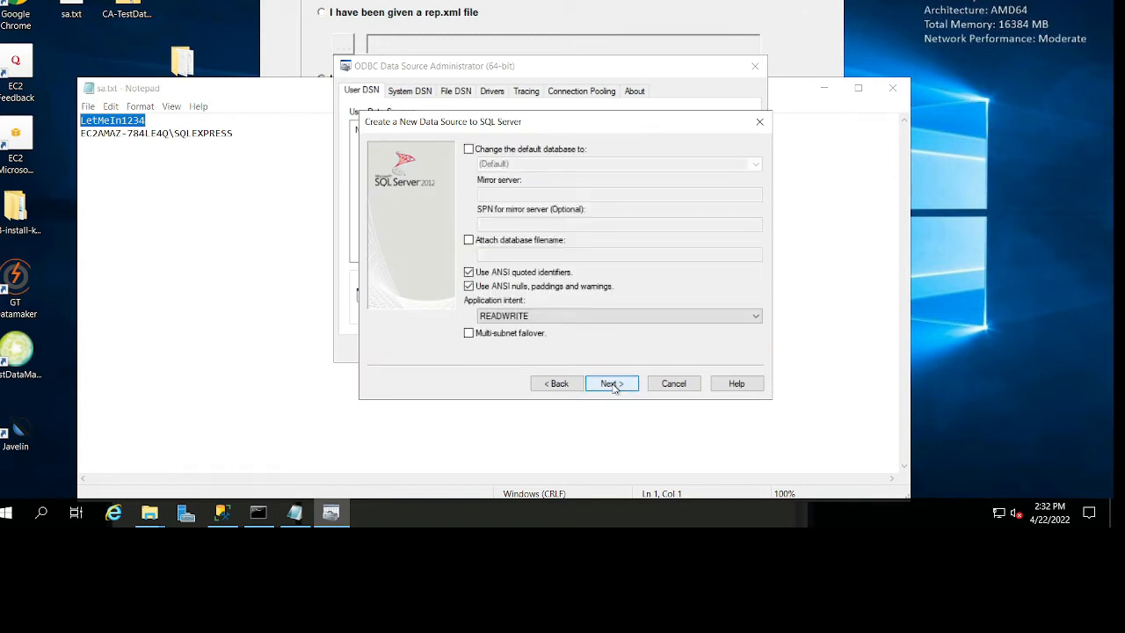
Change the data source's default database to gtrep and finish the wizard with the remaining options as they are.
click(534, 149)
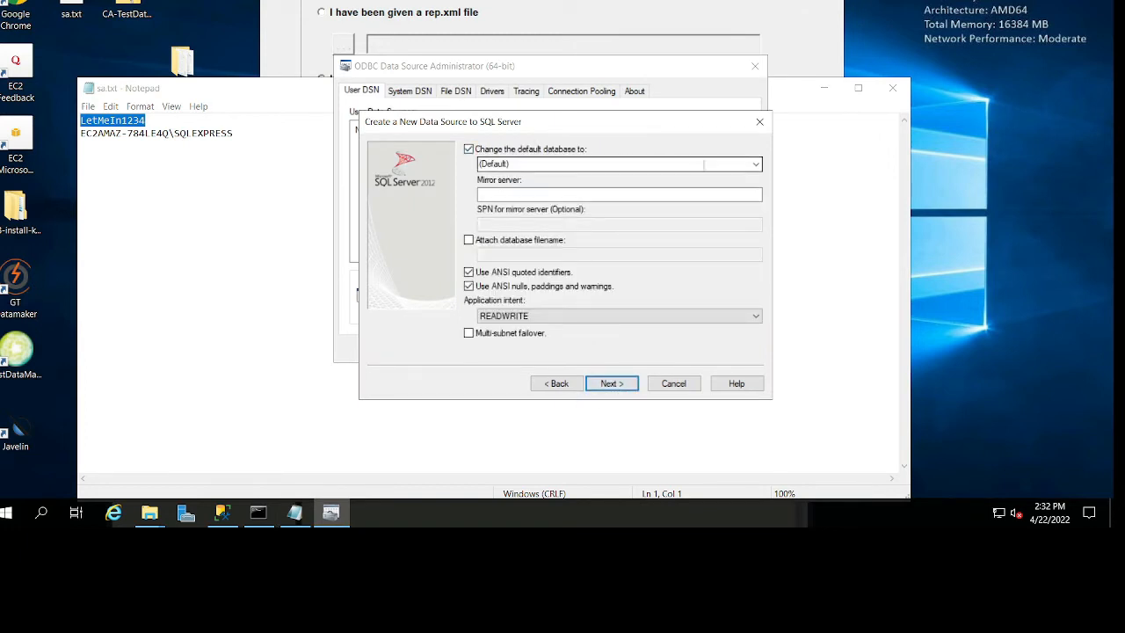
click(760, 165)
click(613, 186)
click(621, 384)
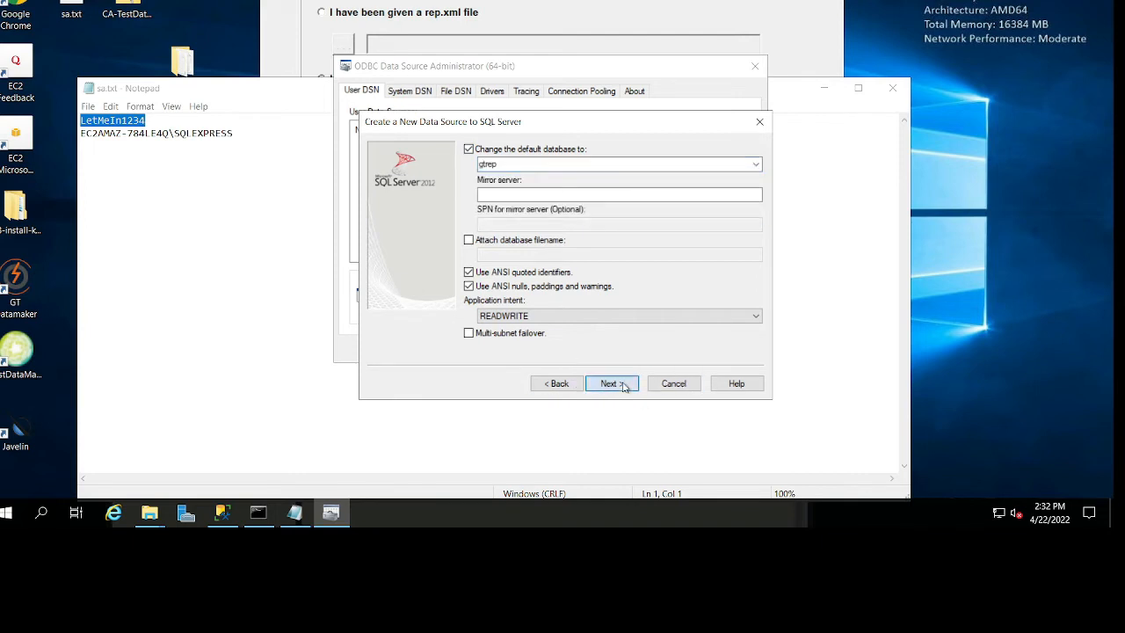
click(623, 385)
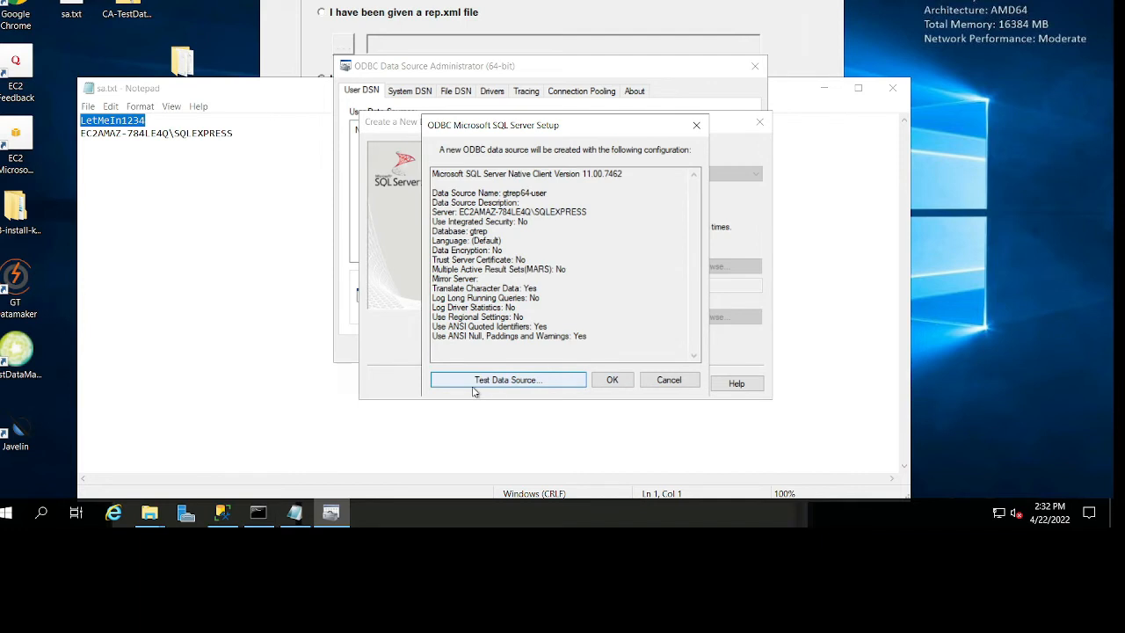
Test the gtrep64-user data source connection, save the data source and close the 64-bit ODBC administrator.
click(475, 385)
click(557, 379)
click(603, 380)
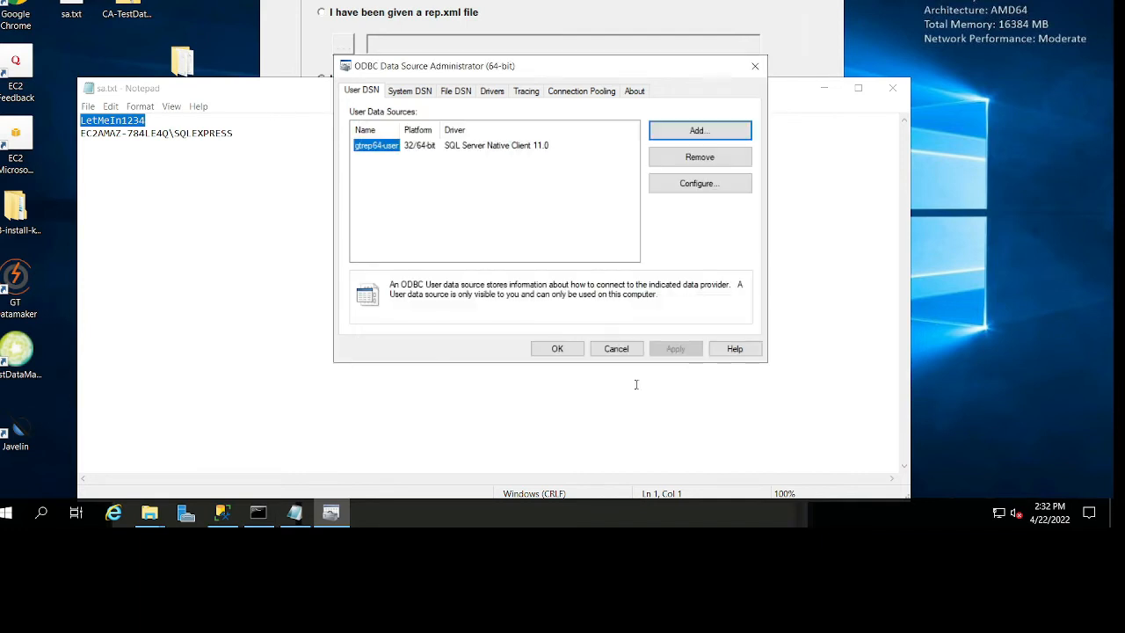
click(548, 350)
Refresh the ODBC source list in GT Datamaker's database details and select gtrep64-user as the repository's source.
click(593, 13)
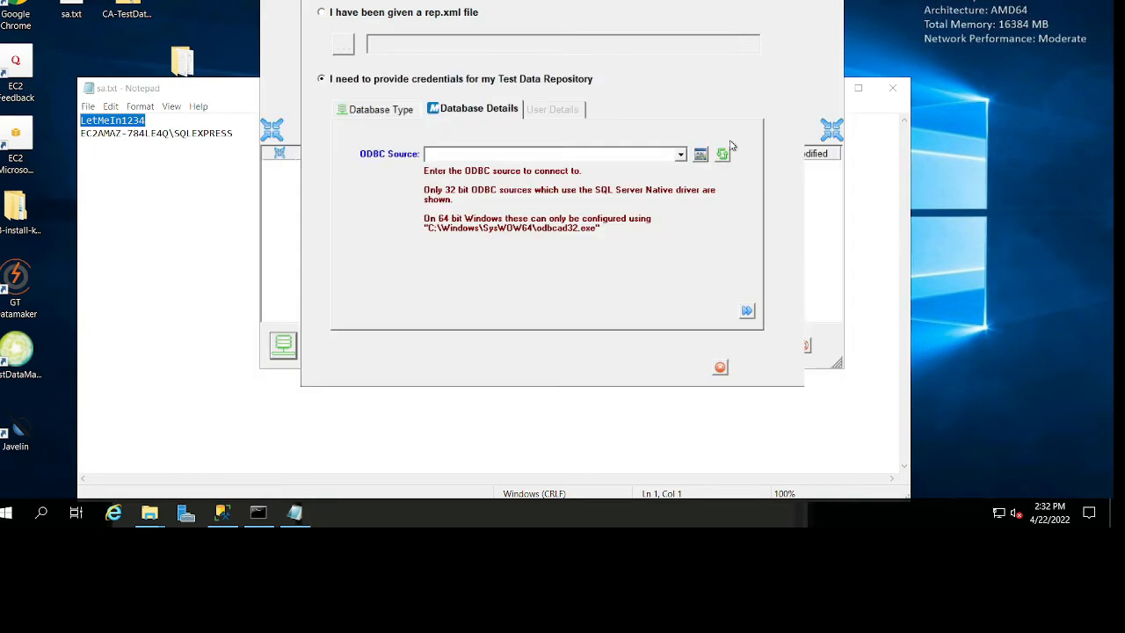
click(722, 155)
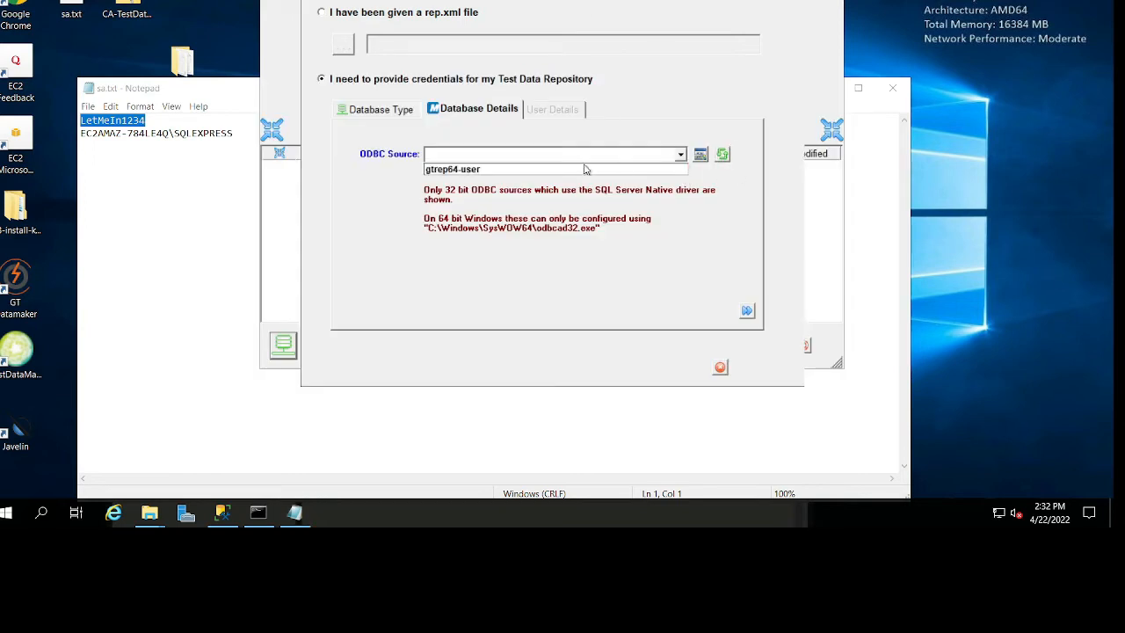
click(681, 155)
click(488, 170)
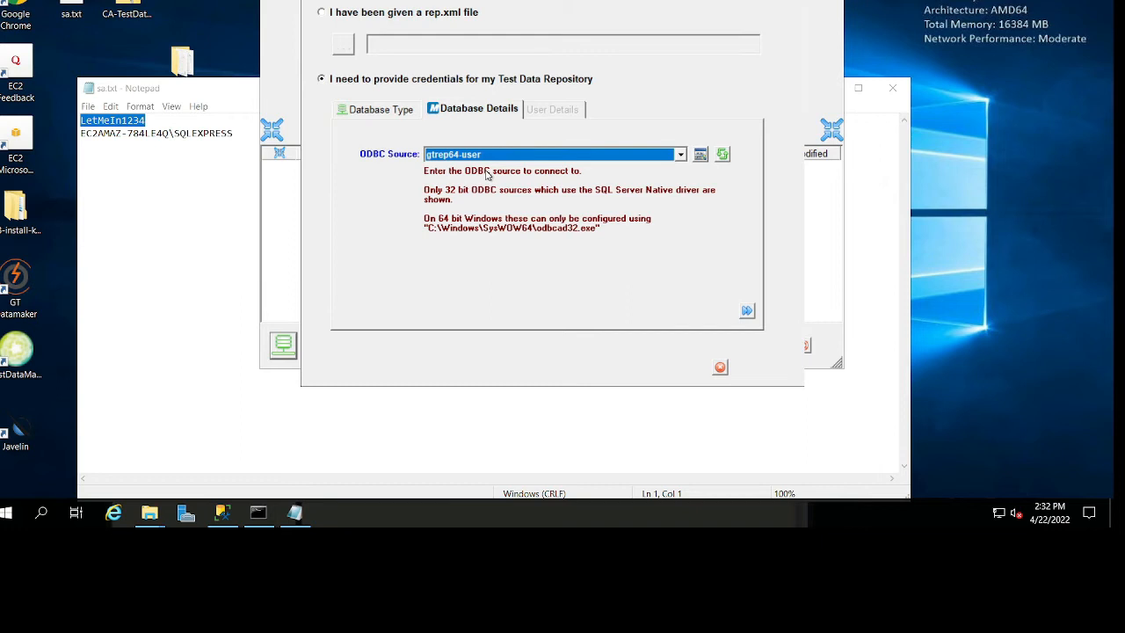
Add the note "1. have to have 64 odbc connection" below the server name in sa.txt.
click(201, 204)
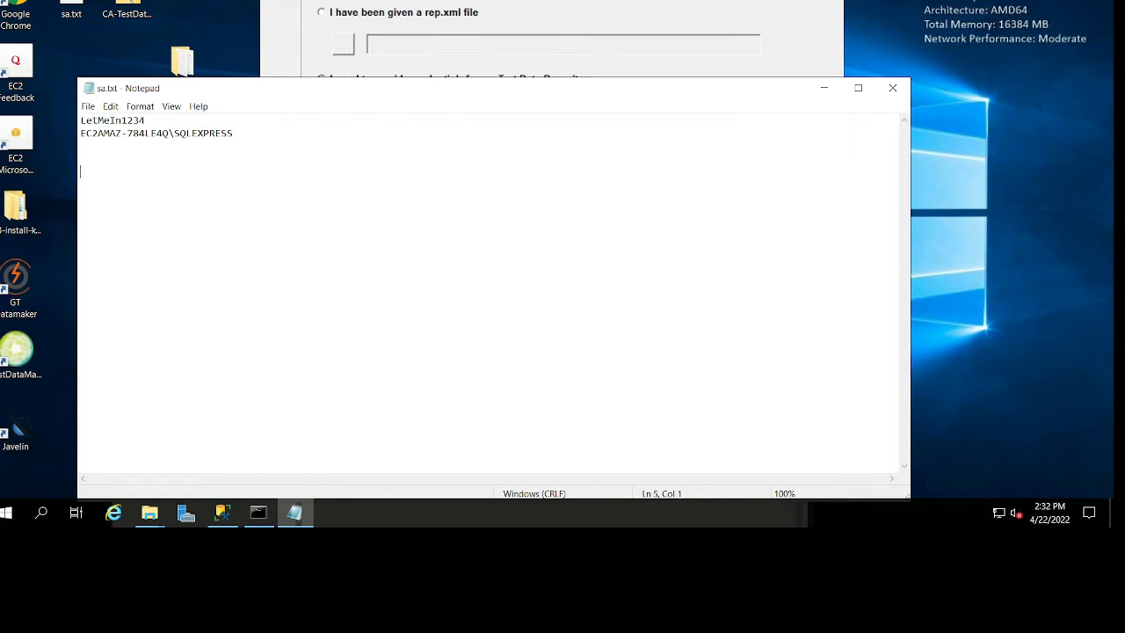
text(have to ahve)
key(BackSpace)
key(BackSpace)
key(BackSpace)
key(BackSpace)
key(BackSpace)
text(have 64 odbc connecti)
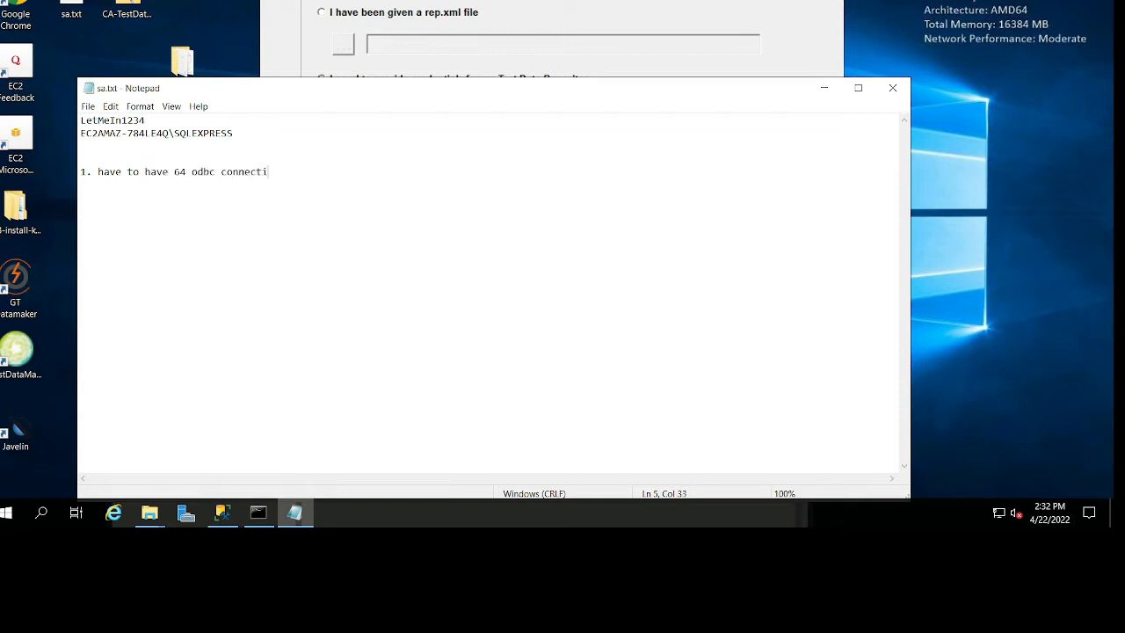
text(onhas to serv)
Add a second note line to sa.txt reading "2. has to user connection".
key(BackSpace)
key(BackSpace)
key(BackSpace)
key(BackSpace)
text(user connection)
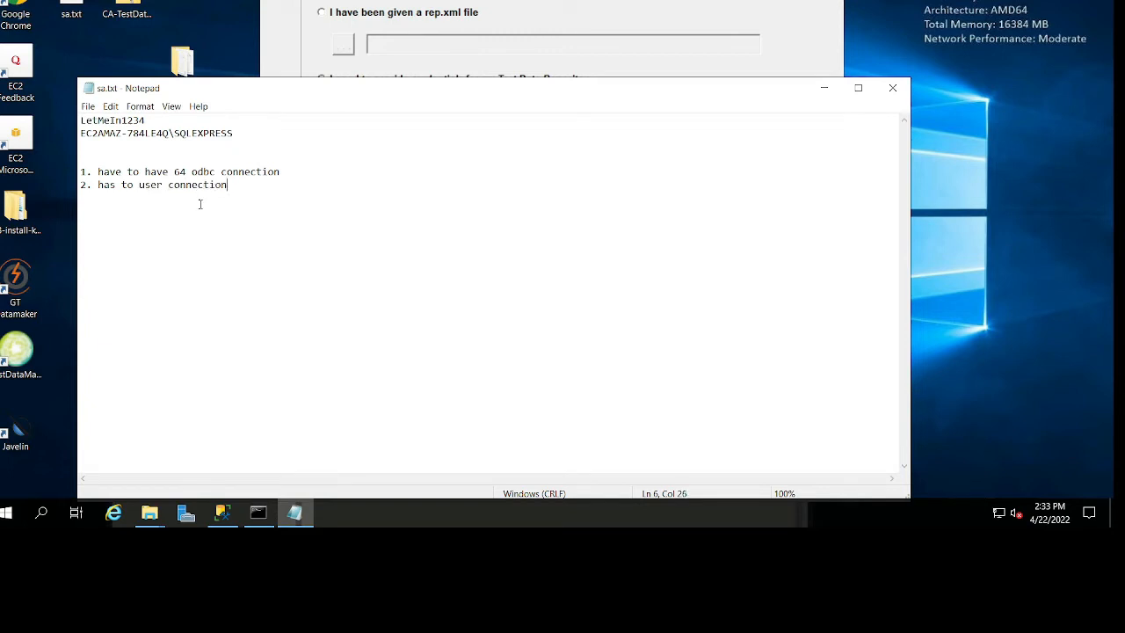
Reopen ODBC Data Sources (64-bit) and remove the gtrep-64 system data source.
key(super)
text(o)
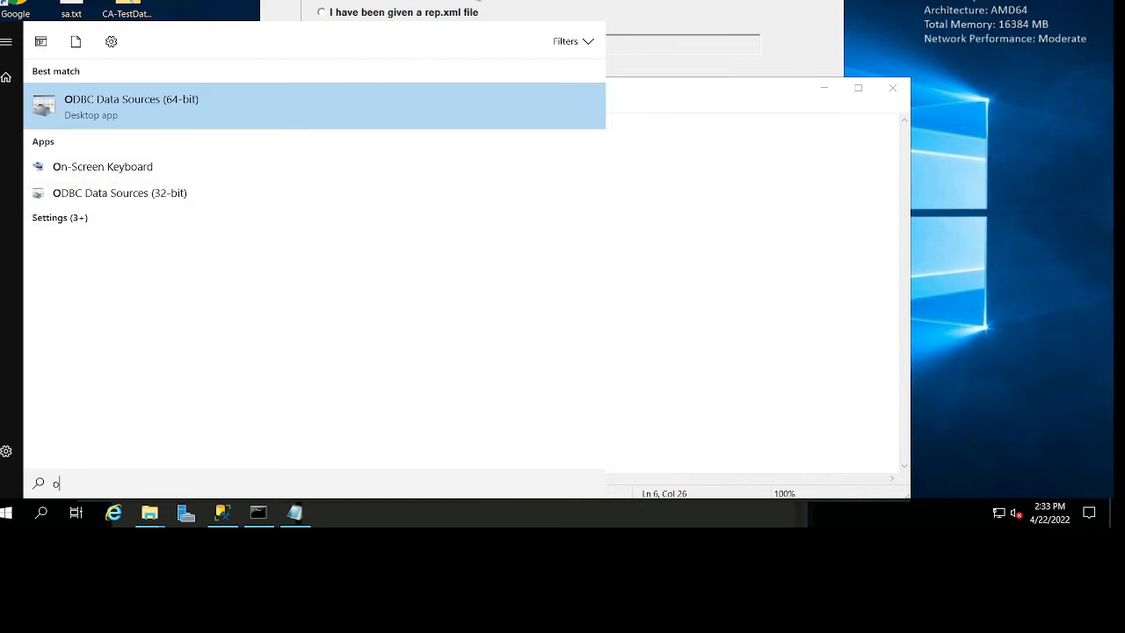
click(223, 103)
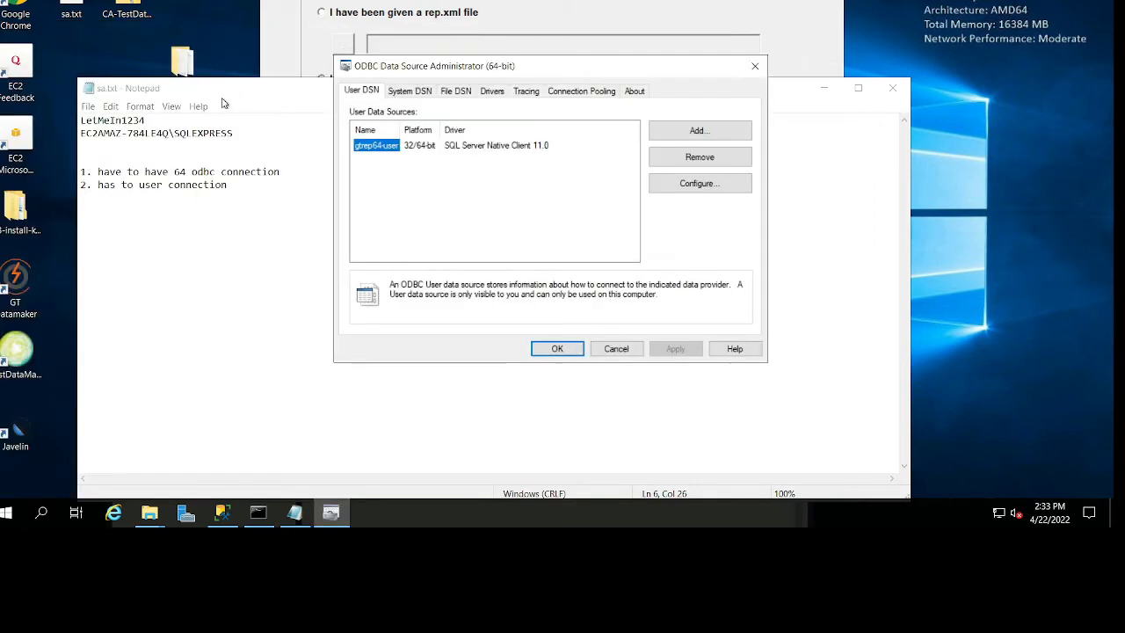
click(426, 95)
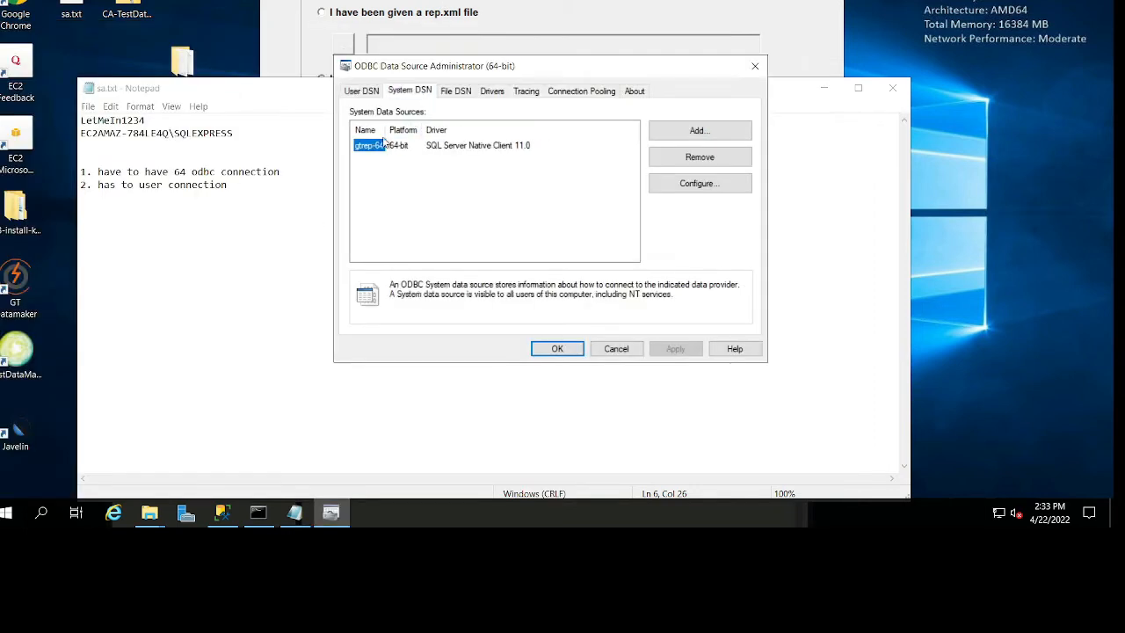
click(702, 158)
click(628, 257)
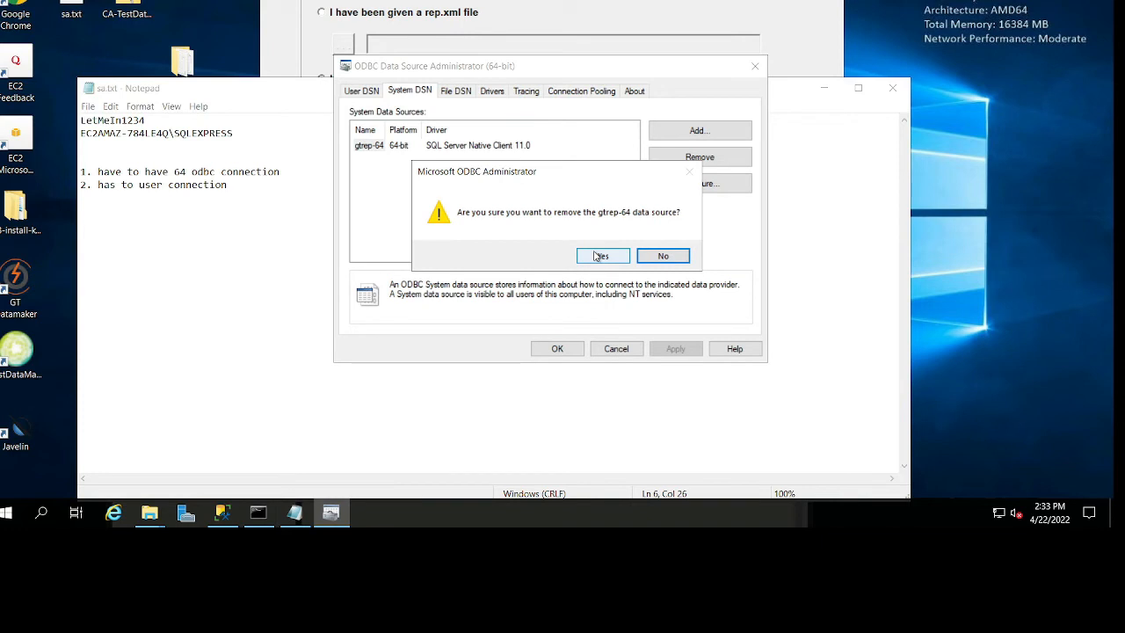
Review the user, file and system data sources and the drivers, and check the platform of gtrep64-user.
click(363, 95)
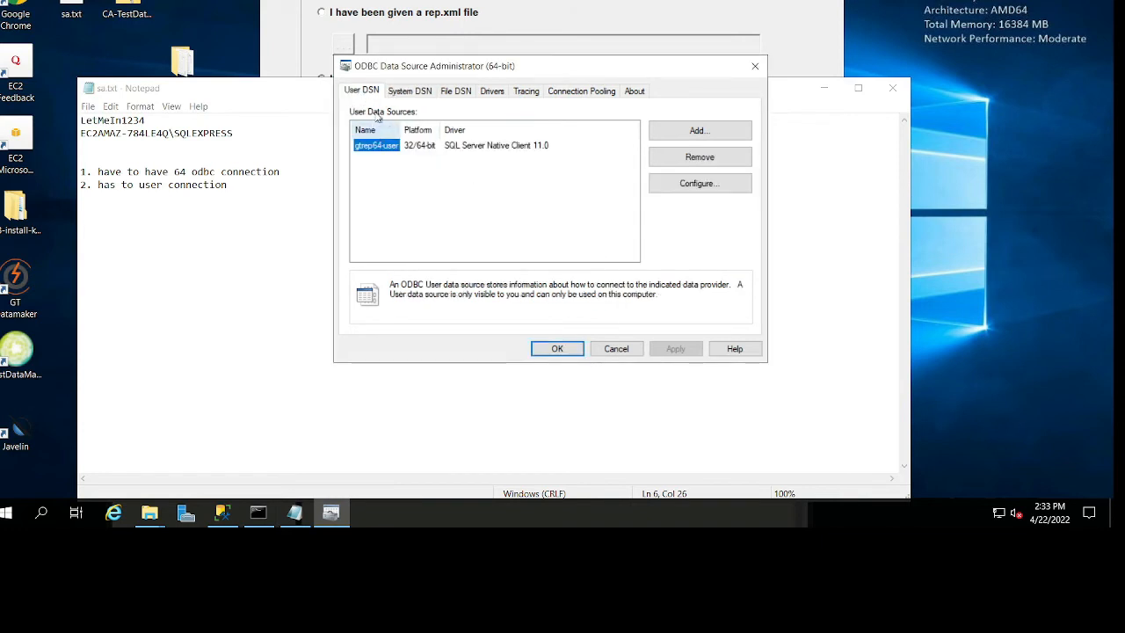
click(456, 91)
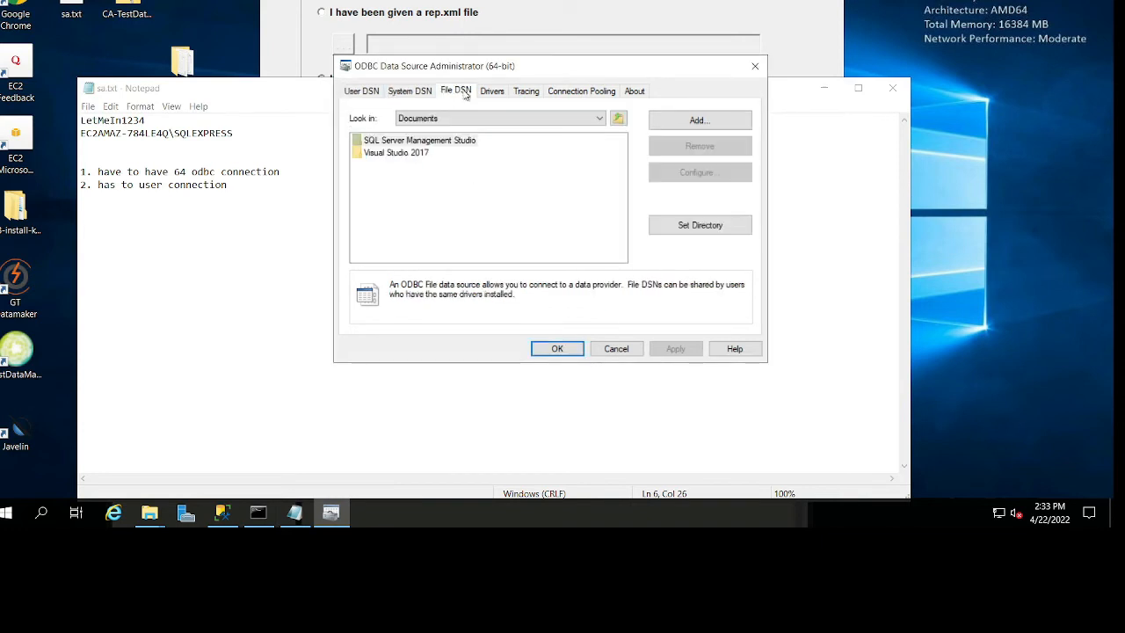
click(499, 92)
click(423, 91)
click(362, 93)
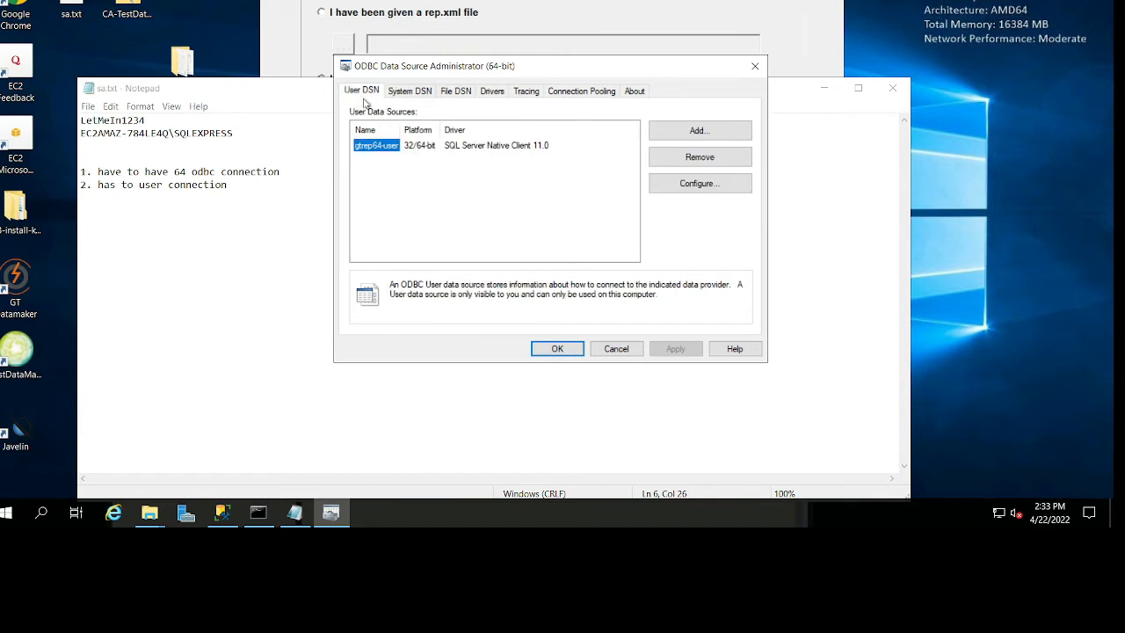
click(417, 146)
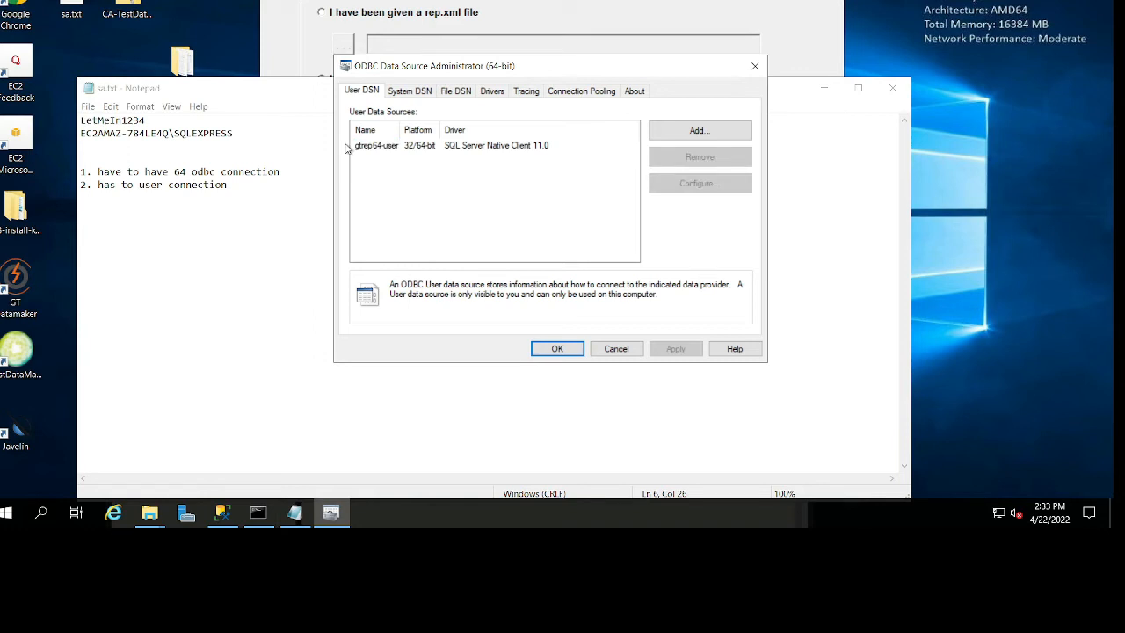
Close the ODBC administrator, return to GT Datamaker and proceed to the user details with gtrep64-user as the ODBC source.
click(384, 148)
click(555, 350)
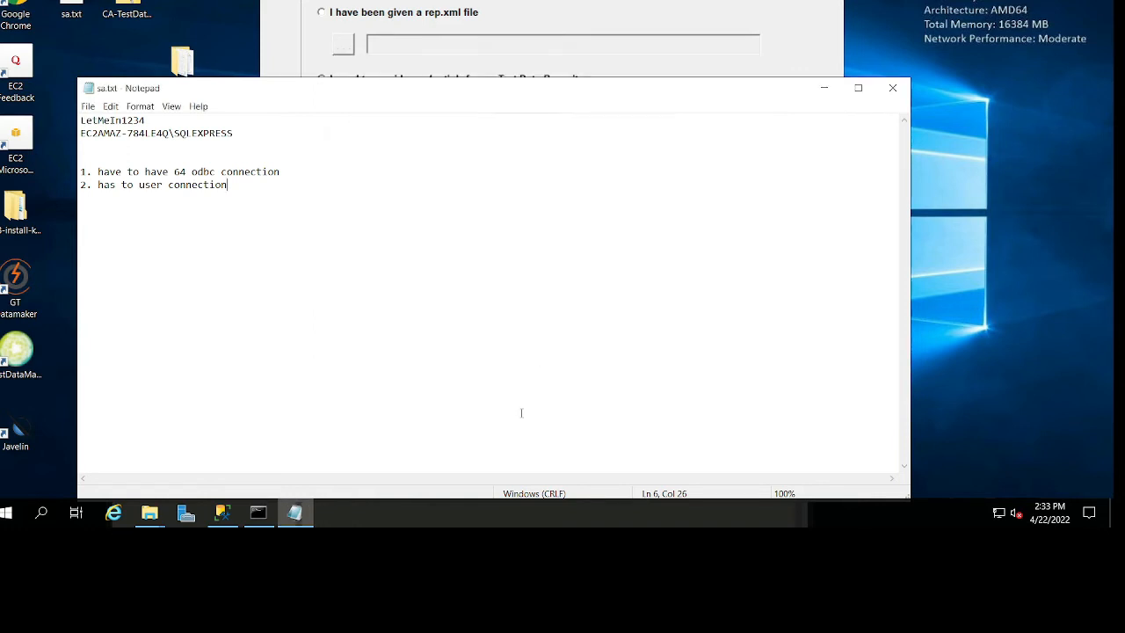
click(580, 8)
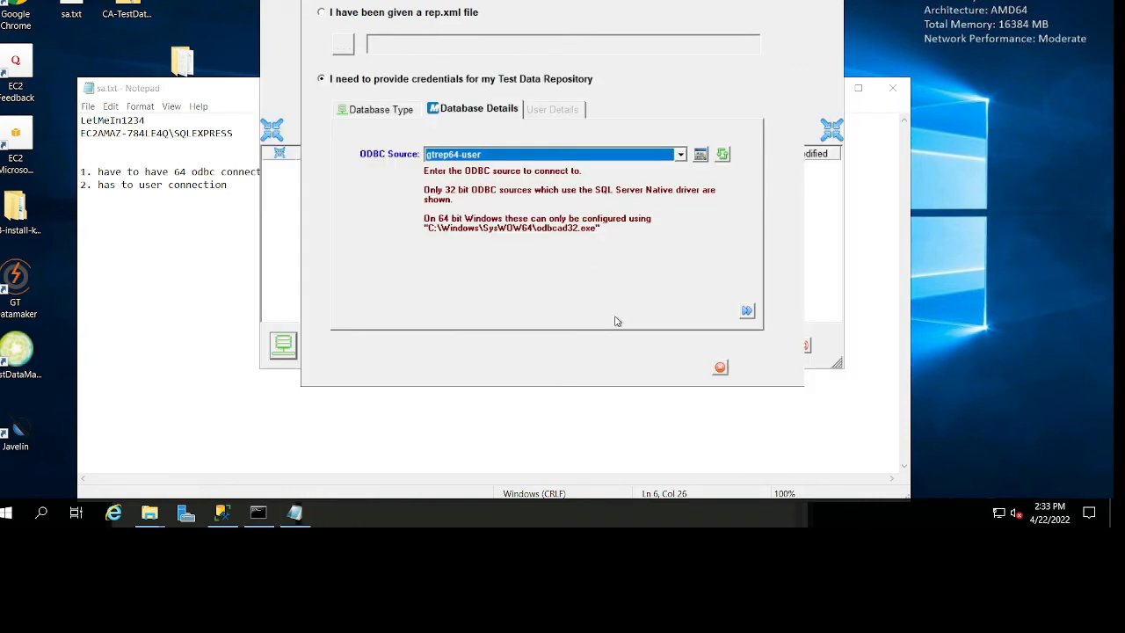
click(750, 311)
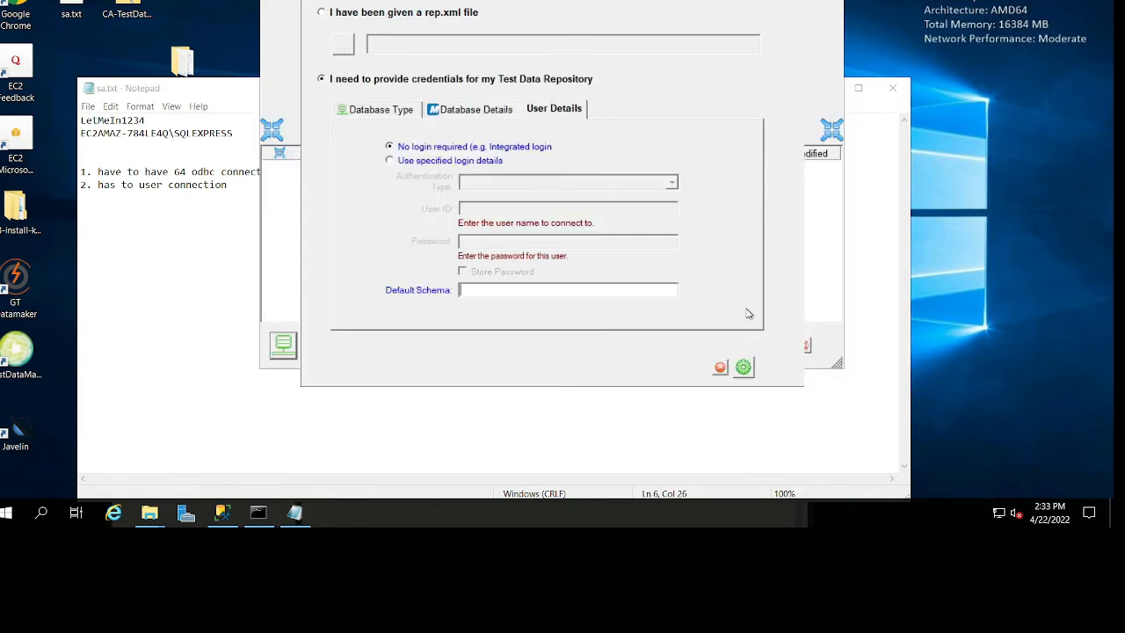
Use specified login details for the repository, entering the user ID sa and the password copied from sa.txt.
click(392, 162)
click(487, 209)
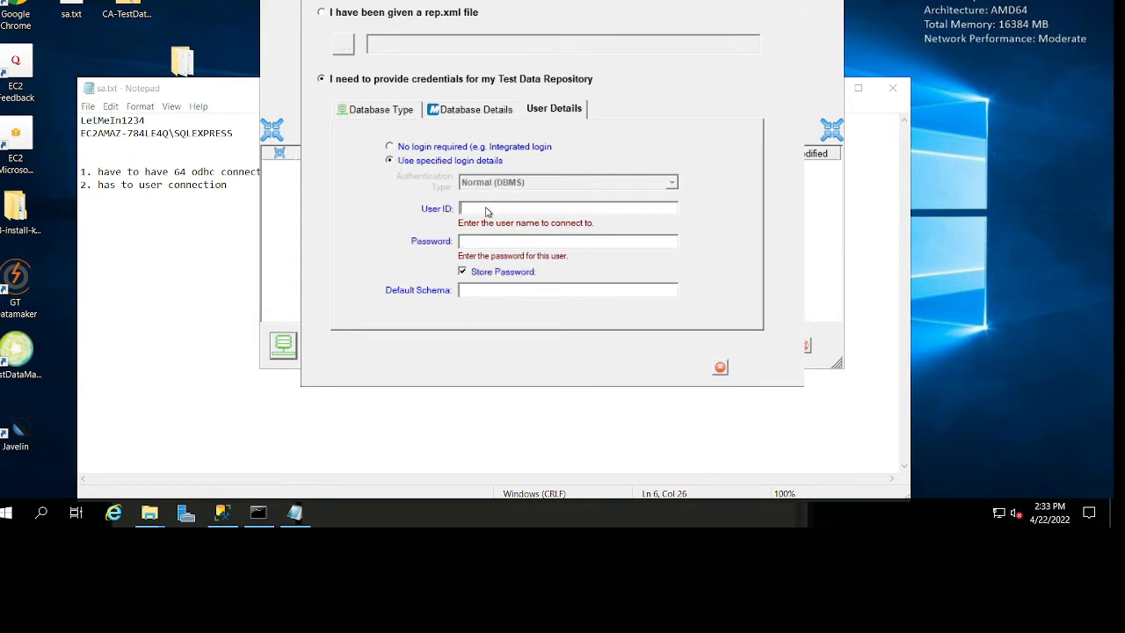
text(sa)
click(175, 127)
drag(150, 120, 49, 121)
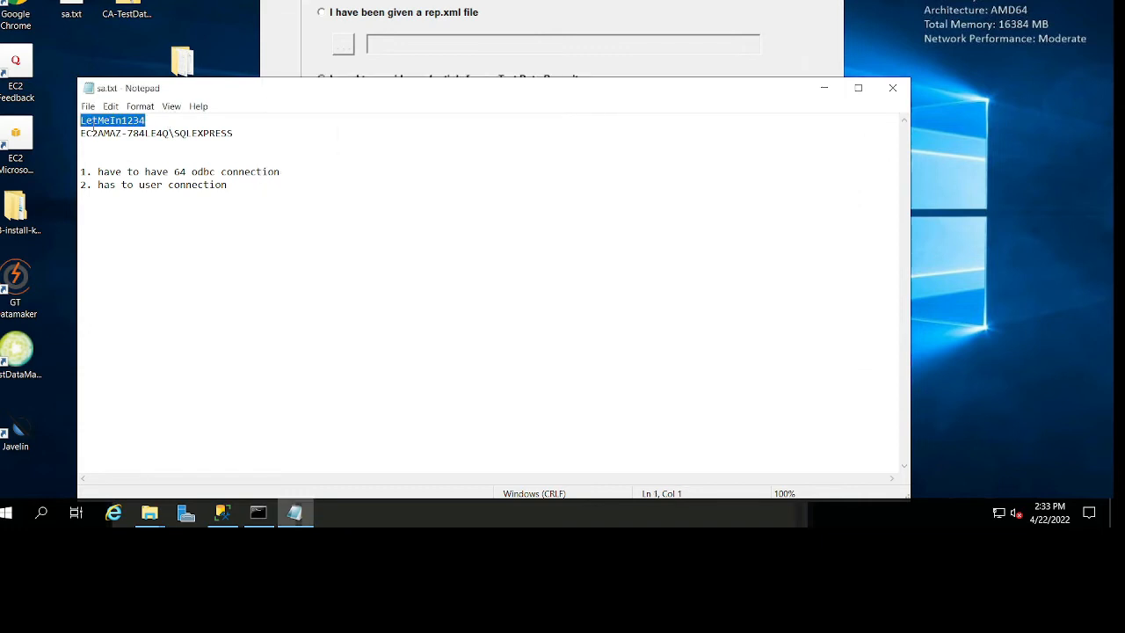
click(630, 31)
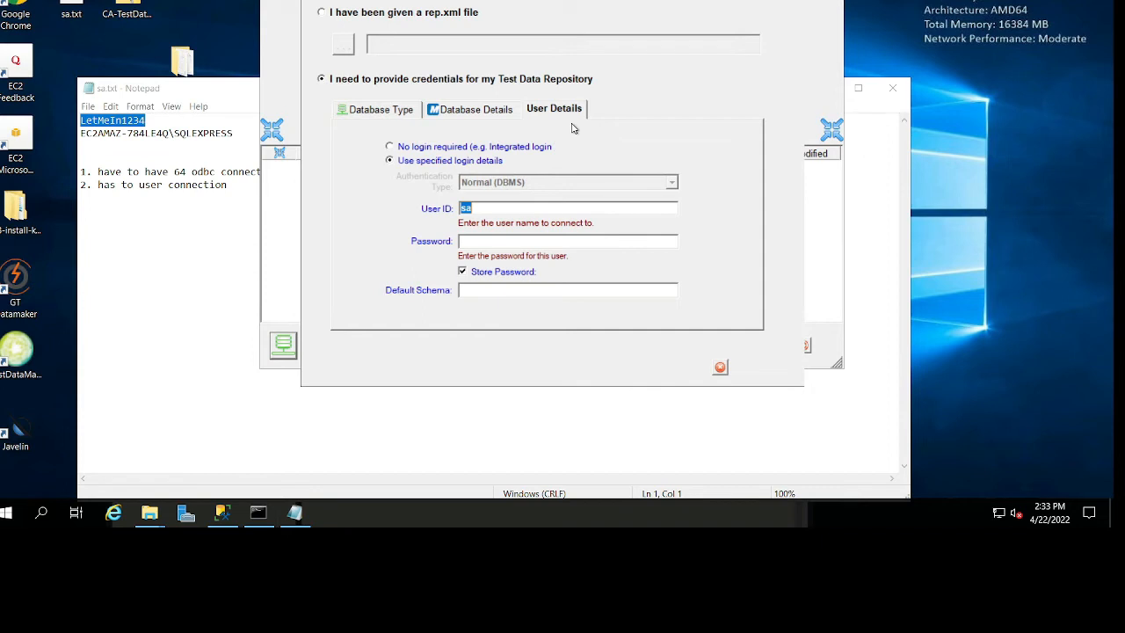
click(509, 244)
key(ctrl+v)
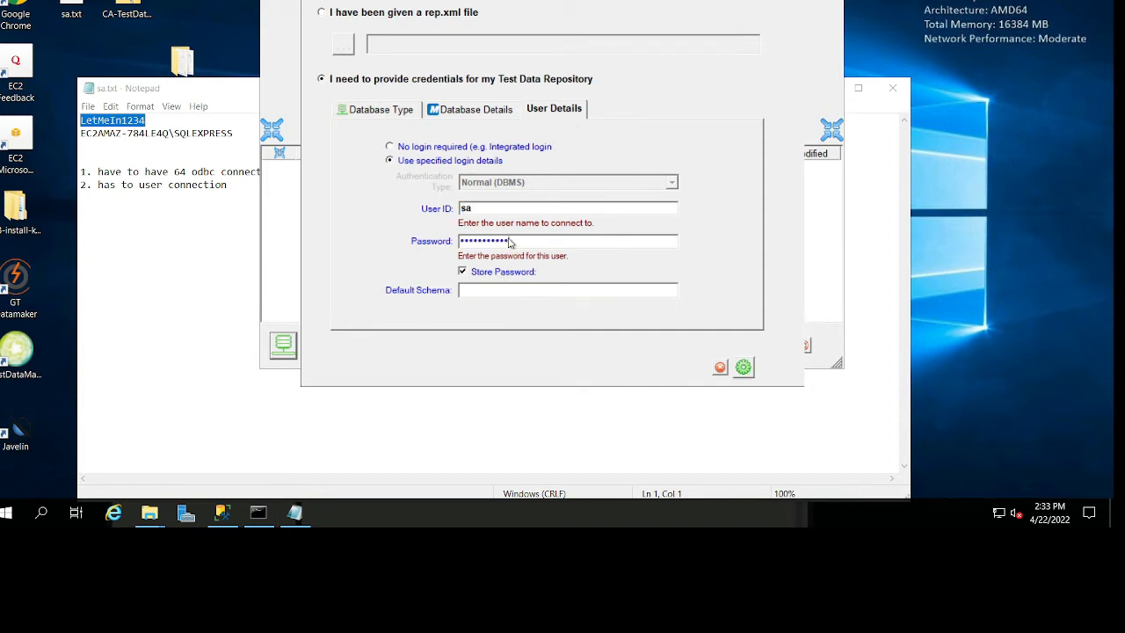
Set the default schema to dbo, test the repository connection and minimize the sa.txt notes.
click(515, 296)
text(dbo)
click(744, 367)
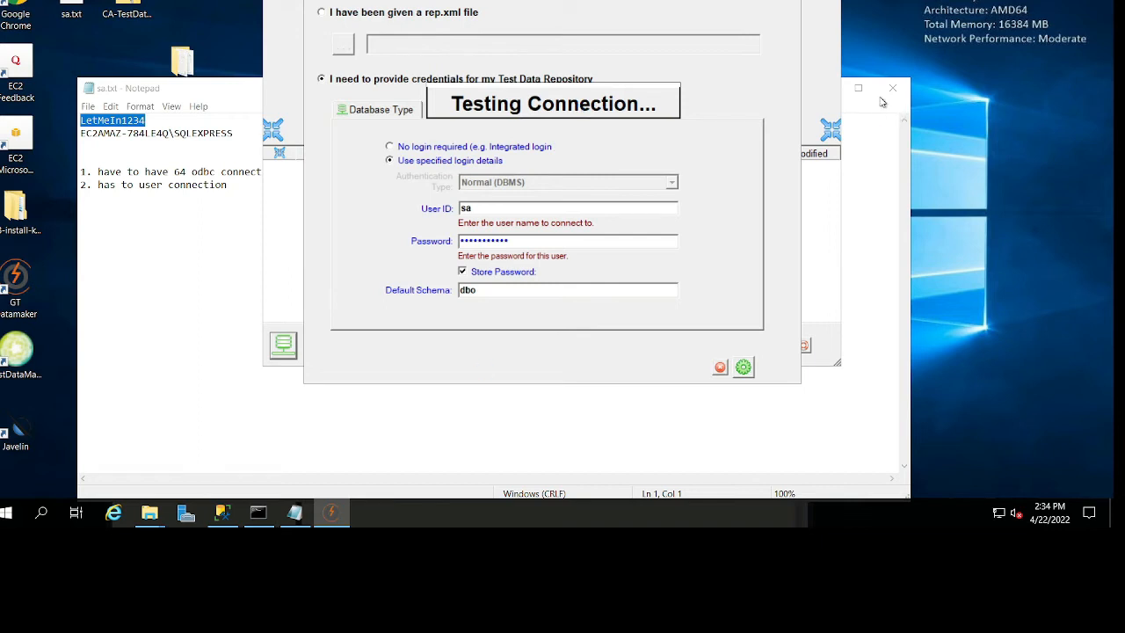
click(846, 87)
click(823, 88)
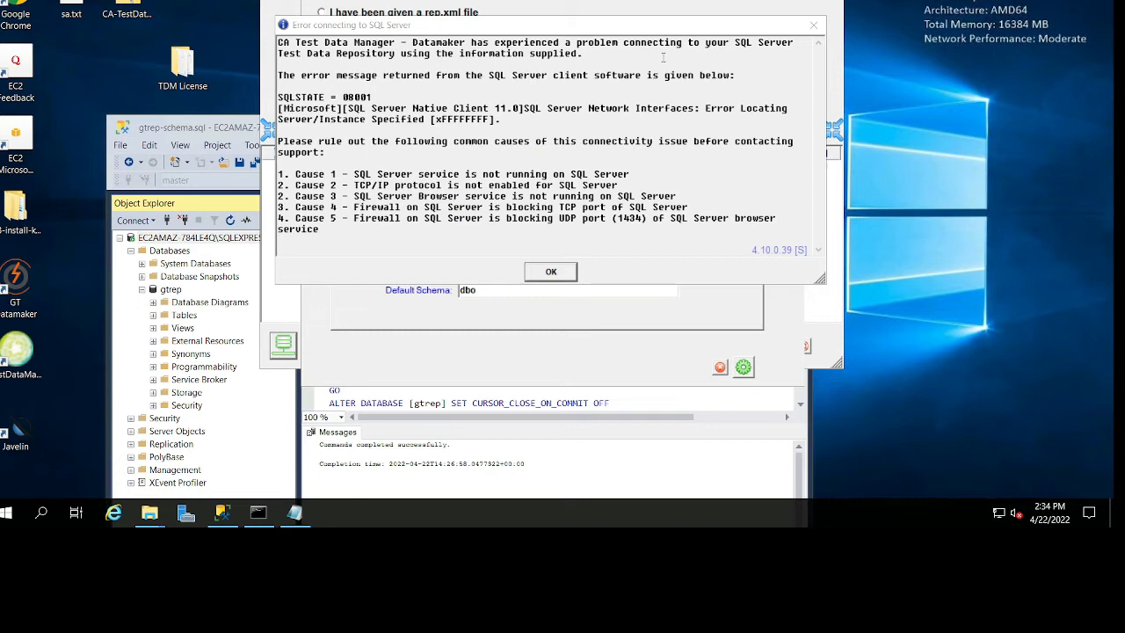
Read the SQL Server connection error and its listed causes, and dismiss both error messages.
drag(376, 55, 497, 55)
drag(364, 77, 726, 79)
drag(434, 108, 629, 126)
drag(490, 131, 587, 184)
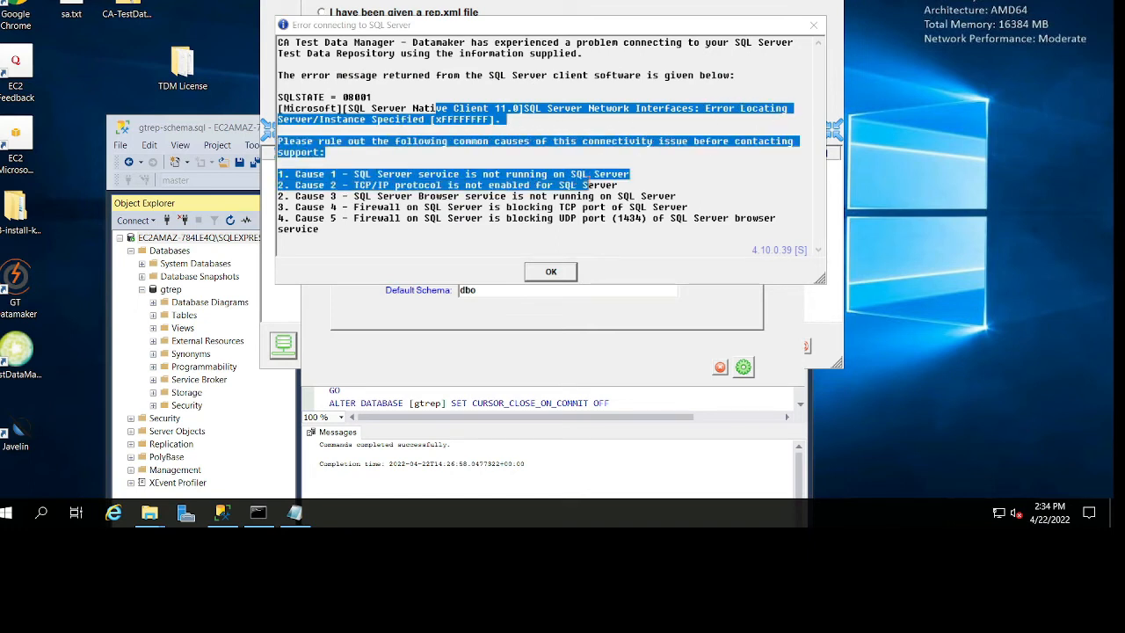
click(694, 218)
drag(689, 207, 334, 196)
click(549, 274)
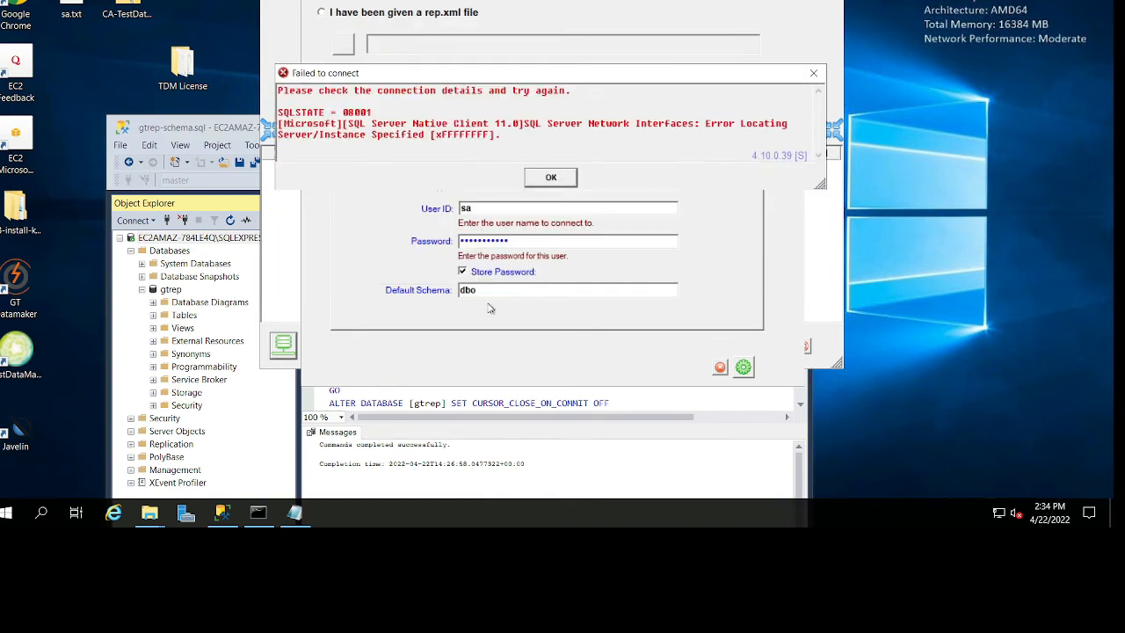
click(551, 179)
Open SQL Server 2019 Configuration Manager and list the SQL Server services with the name column widened.
click(7, 512)
text(sql)
key(Escape)
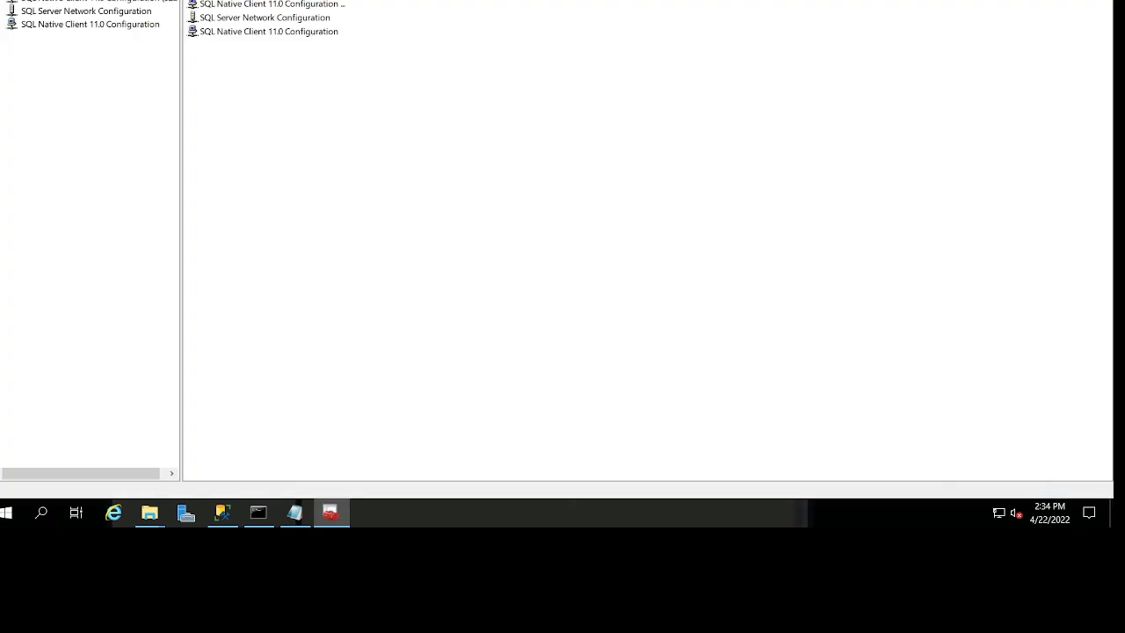
click(66, 0)
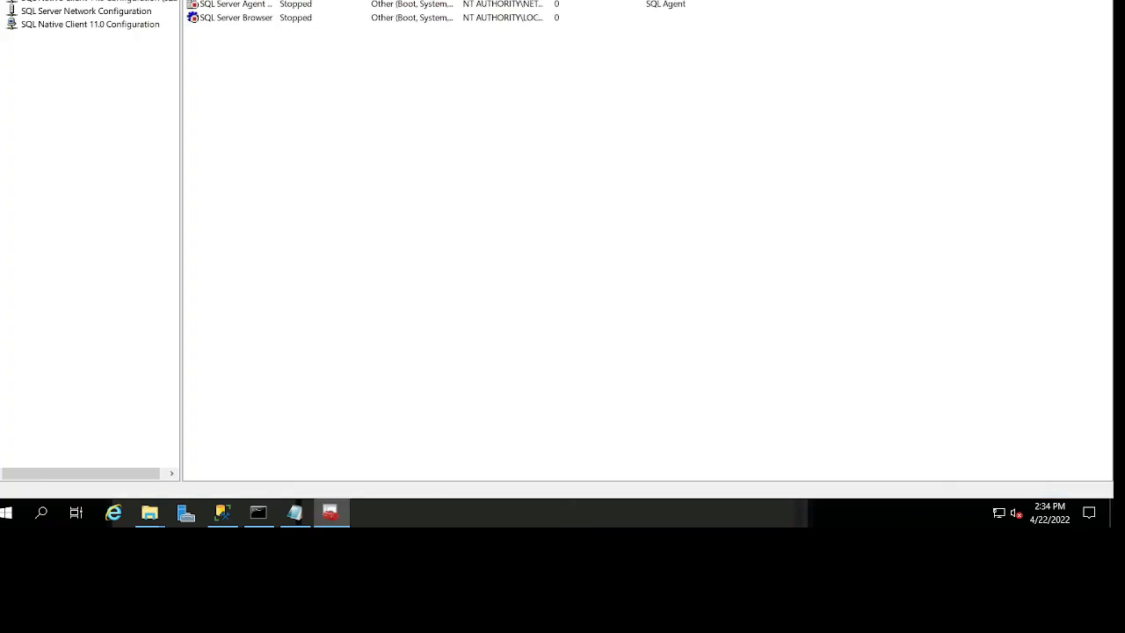
drag(276, 0, 384, 0)
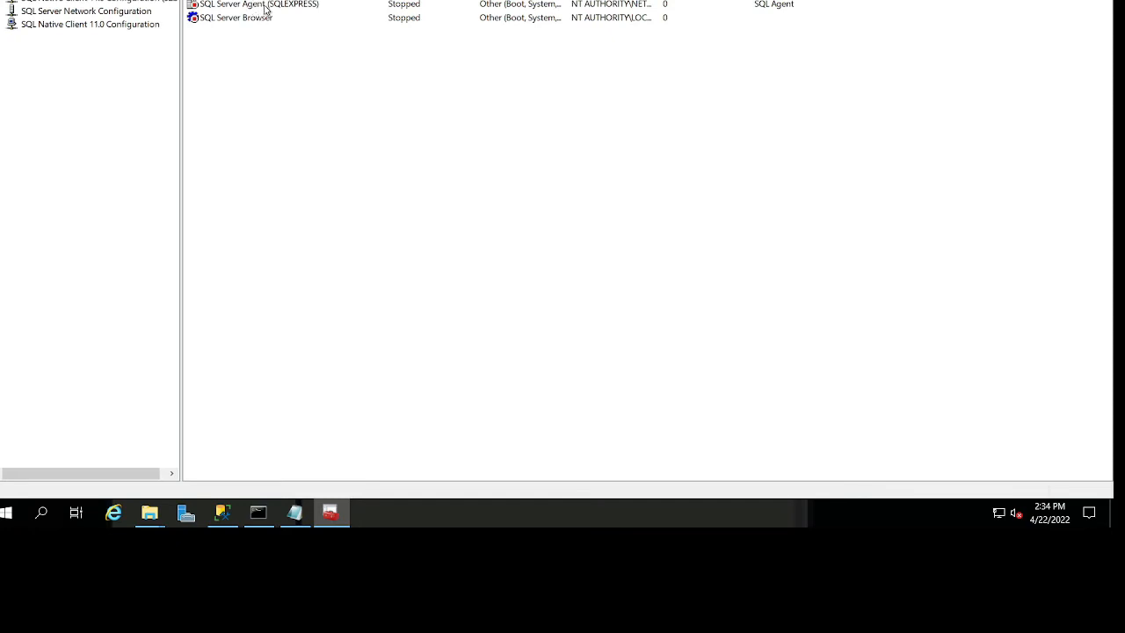
Check the TCP/IP properties in the client protocols of the first SQL Native Client configuration.
click(54, 2)
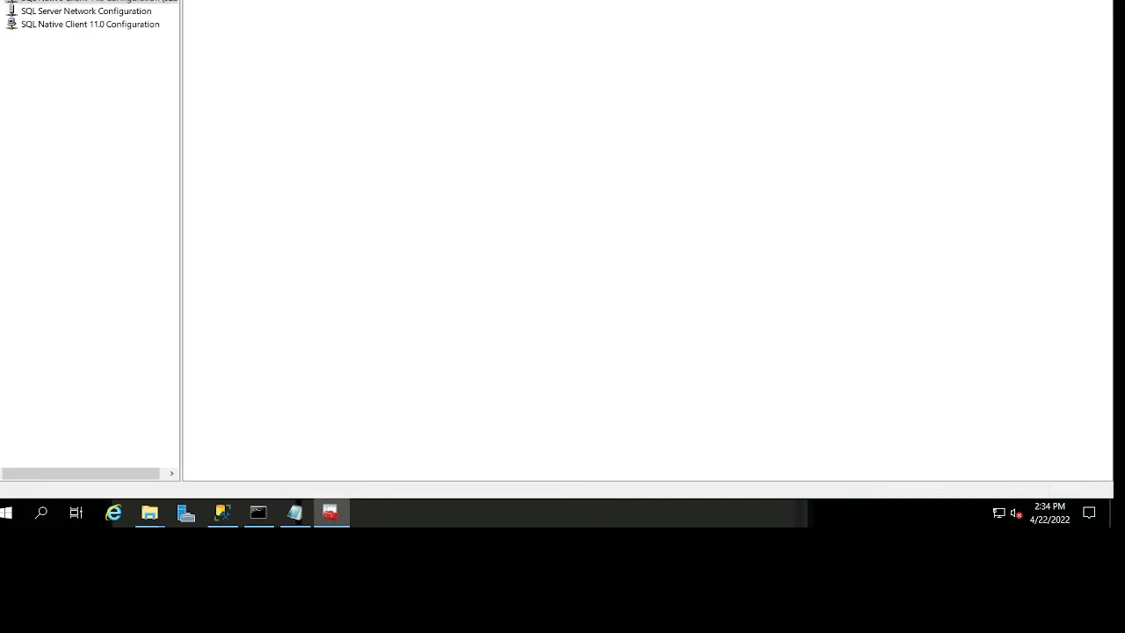
click(64, 12)
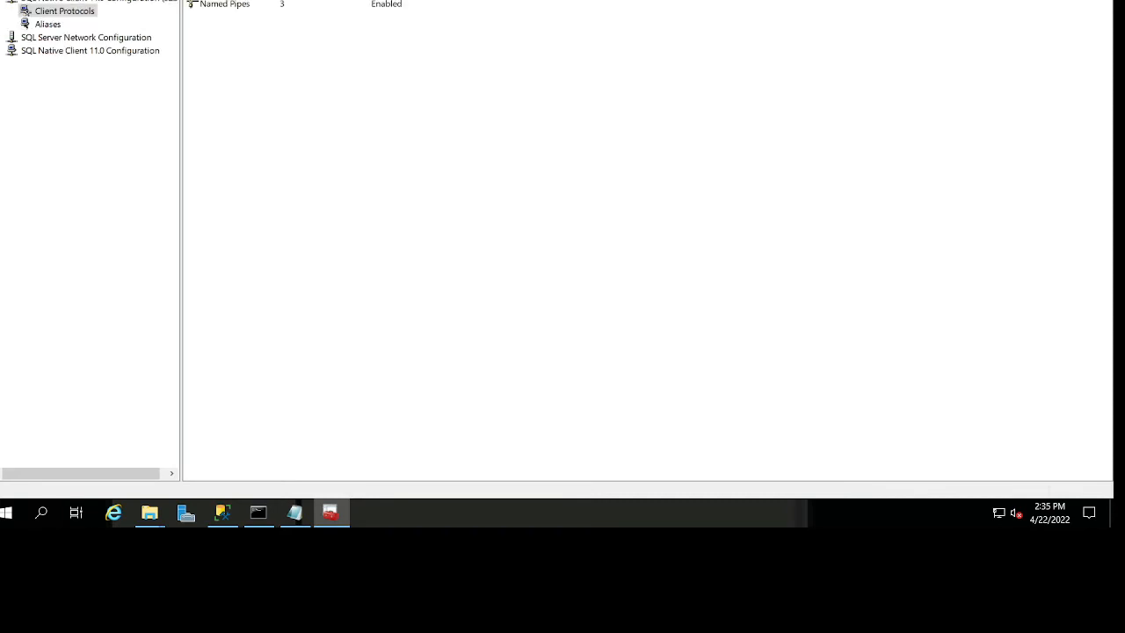
double_click(214, 0)
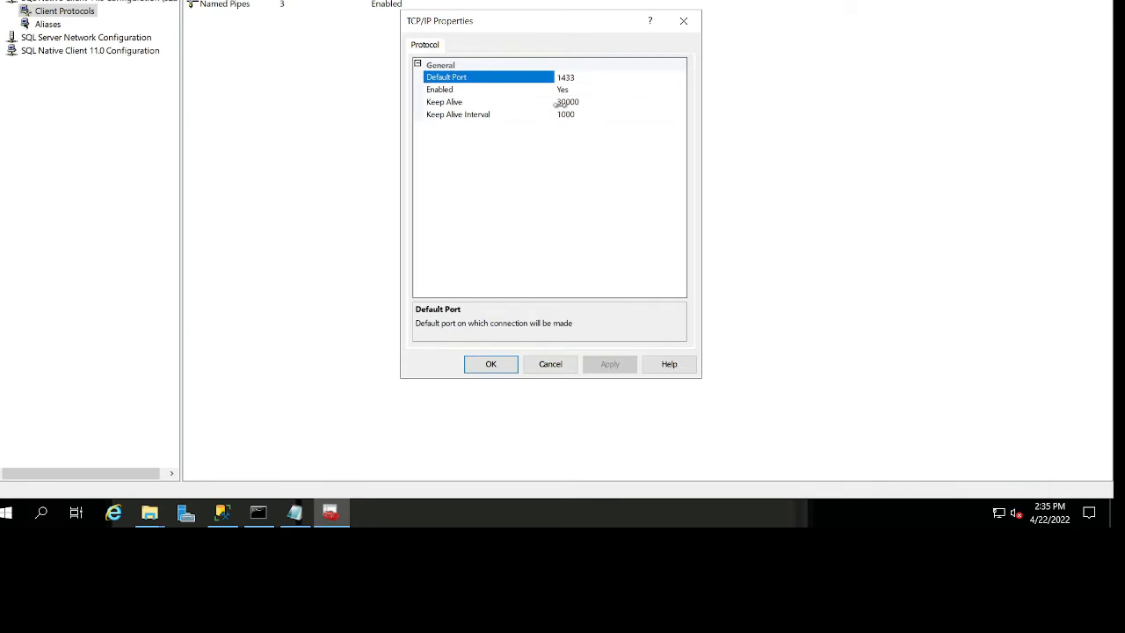
click(501, 366)
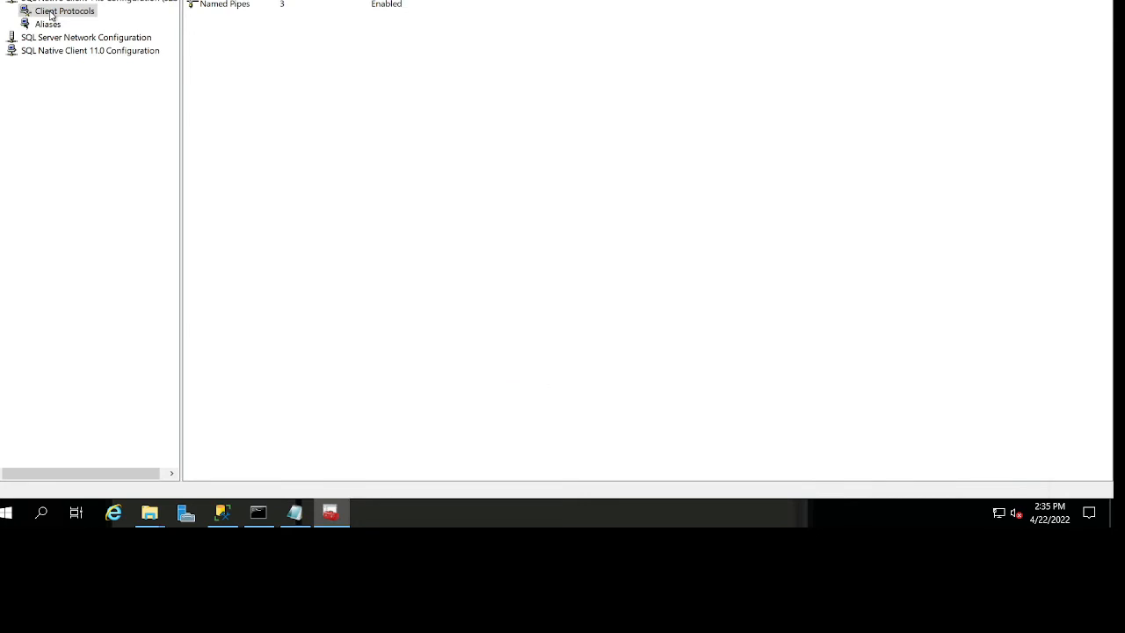
Enable the Named Pipes protocol for SQLEXPRESS in the SQL Server network configuration.
click(77, 37)
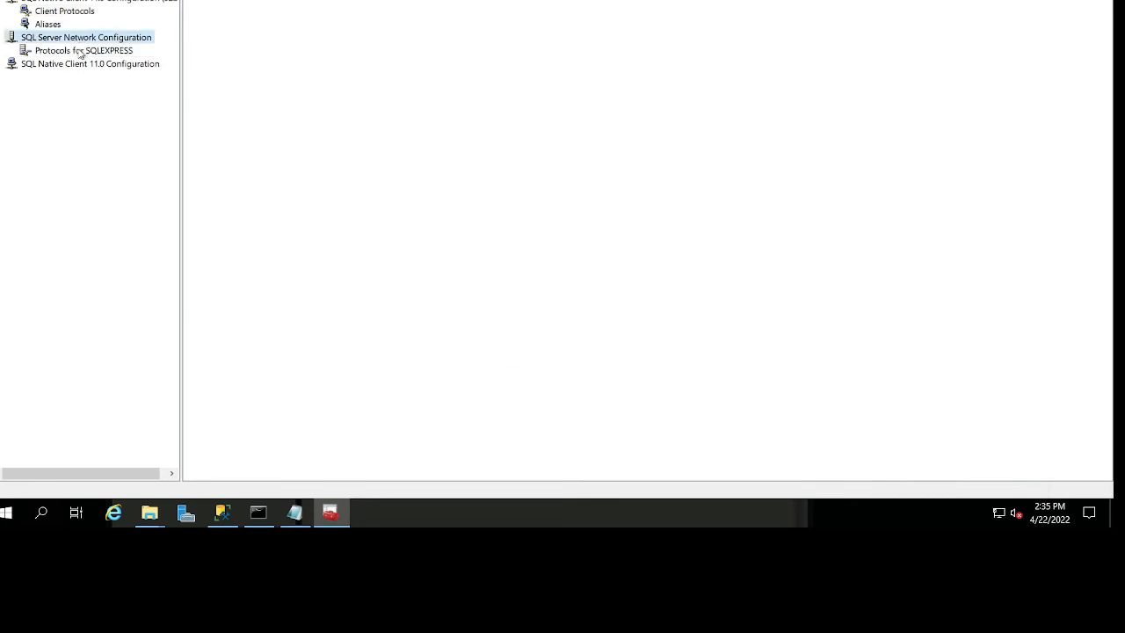
click(82, 51)
double_click(221, 0)
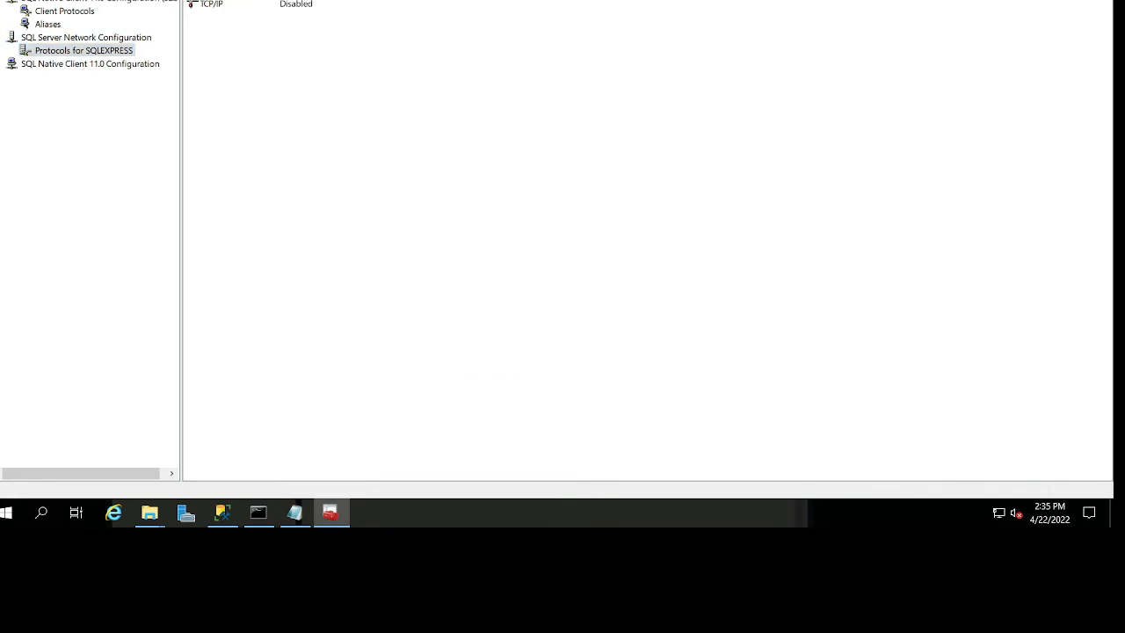
click(682, 79)
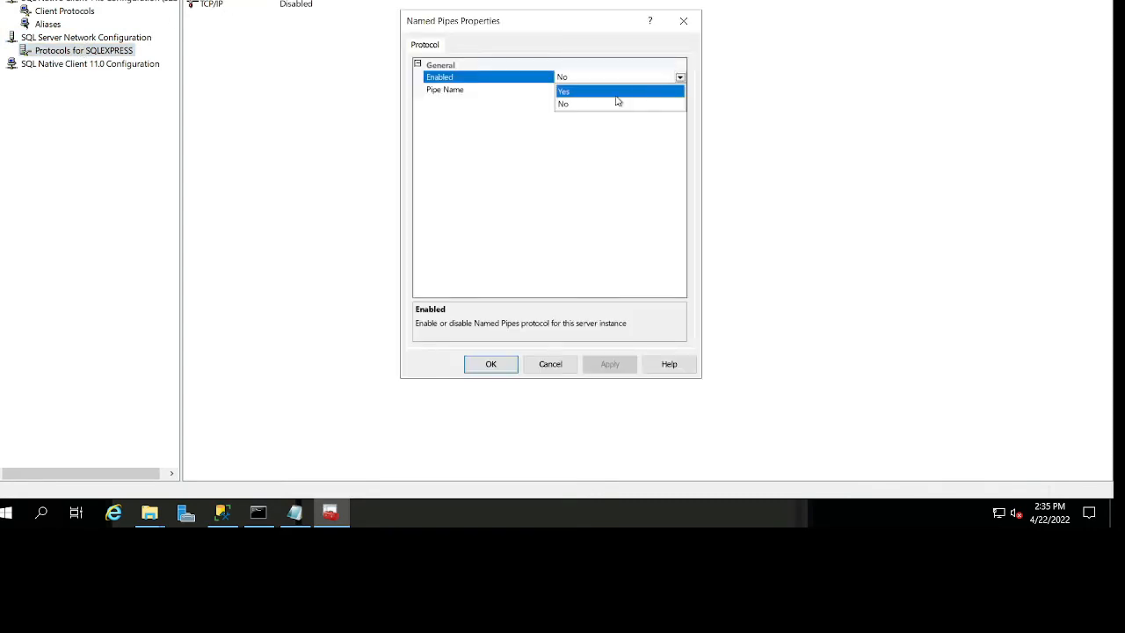
click(598, 90)
click(508, 366)
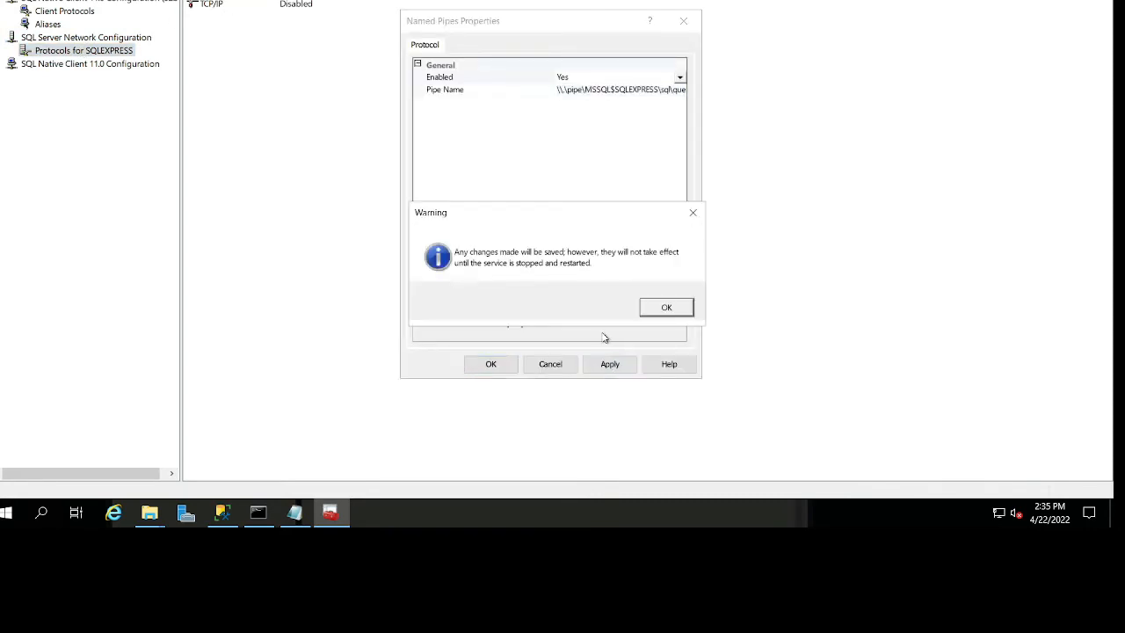
click(666, 308)
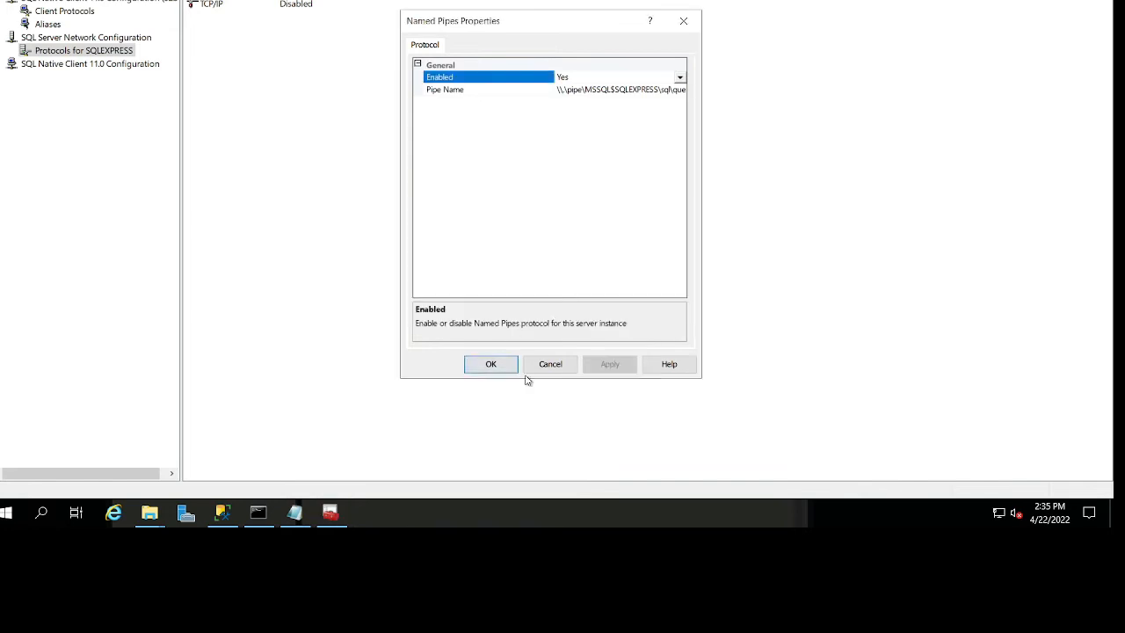
Enable the TCP/IP protocol for SQLEXPRESS and check the client protocols under SQL Native Client 11.0 Configuration.
click(202, 6)
double_click(202, 5)
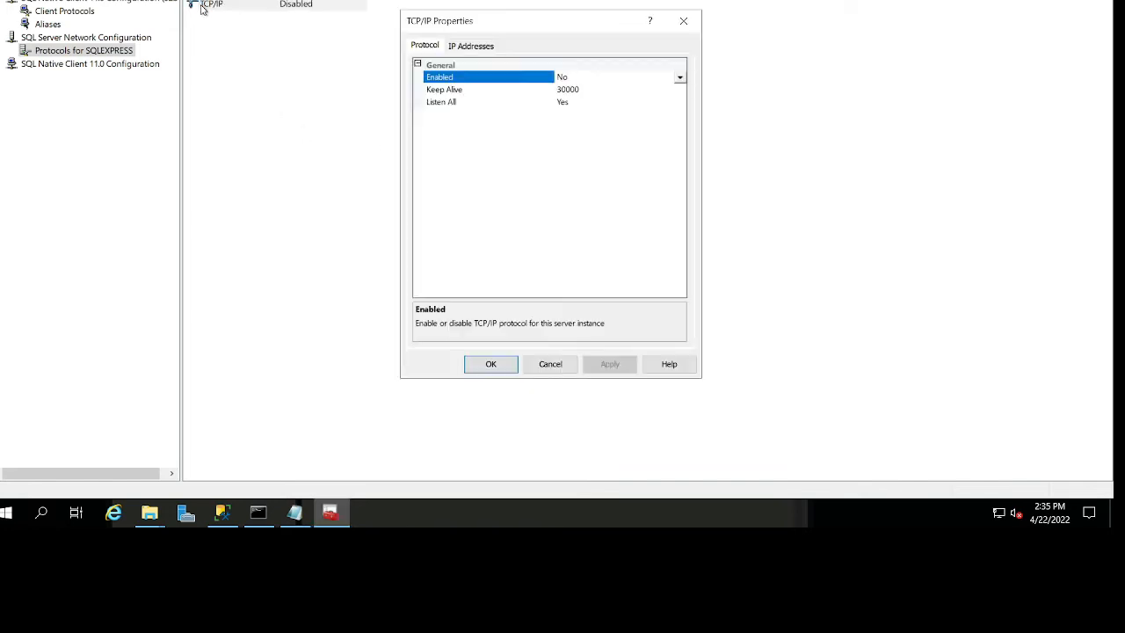
click(681, 78)
click(633, 89)
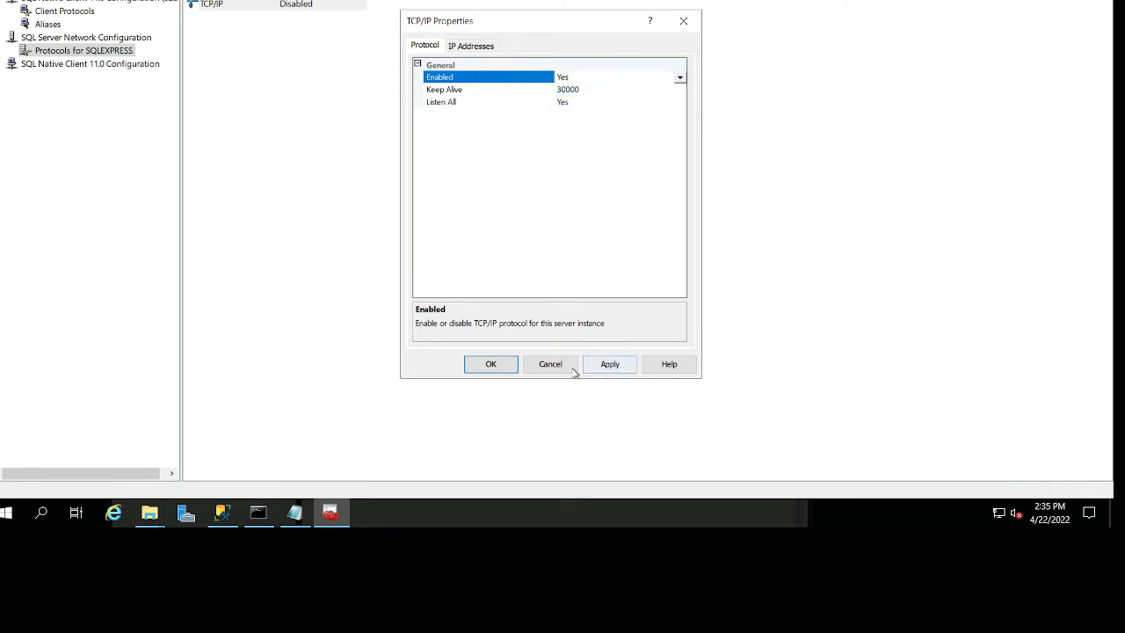
click(610, 364)
click(664, 309)
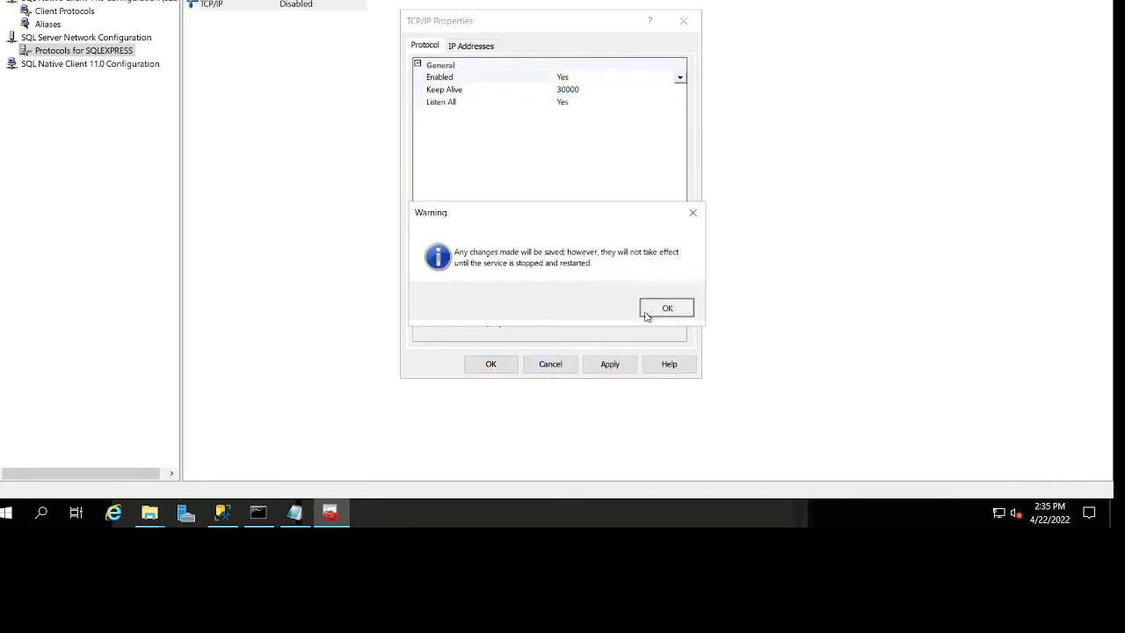
click(490, 364)
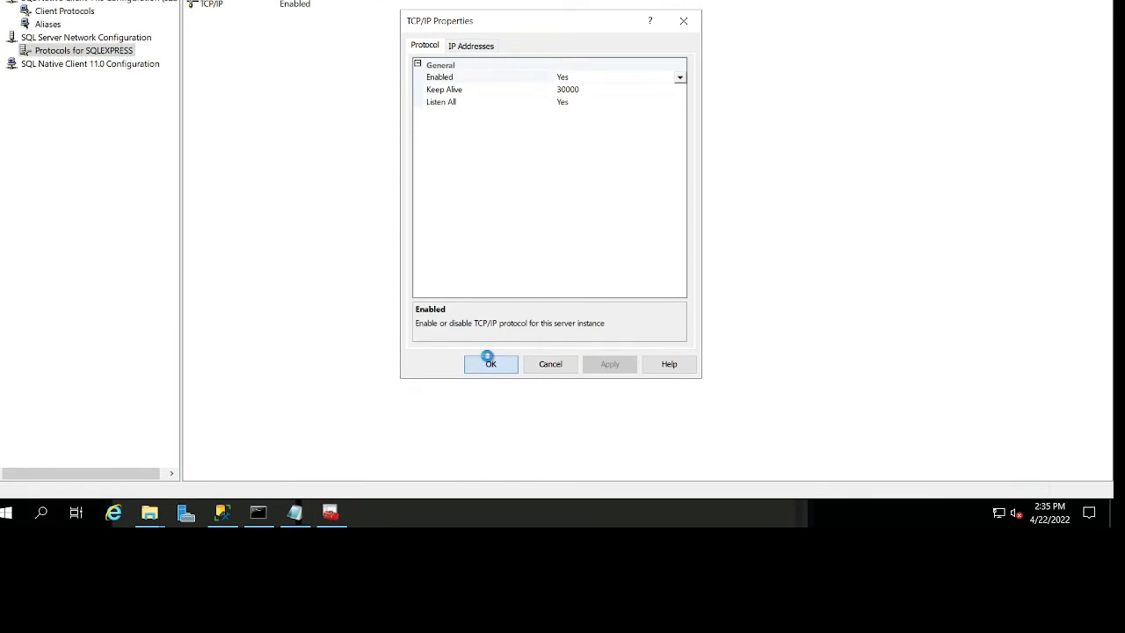
double_click(96, 66)
click(53, 79)
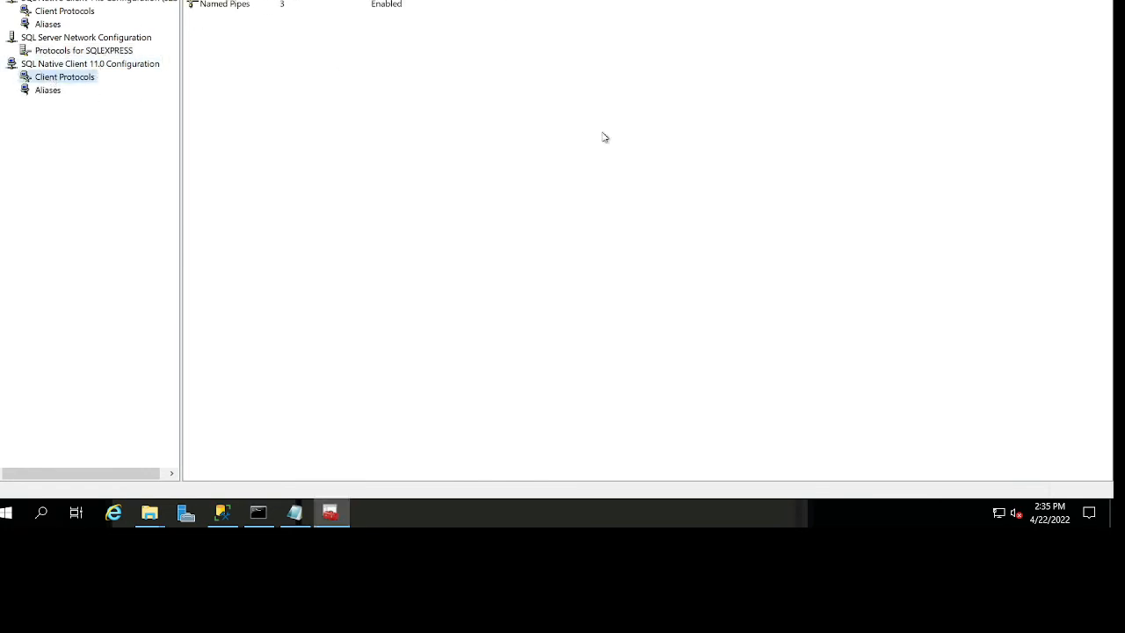
Open the Windows Services console.
click(7, 513)
text(serv)
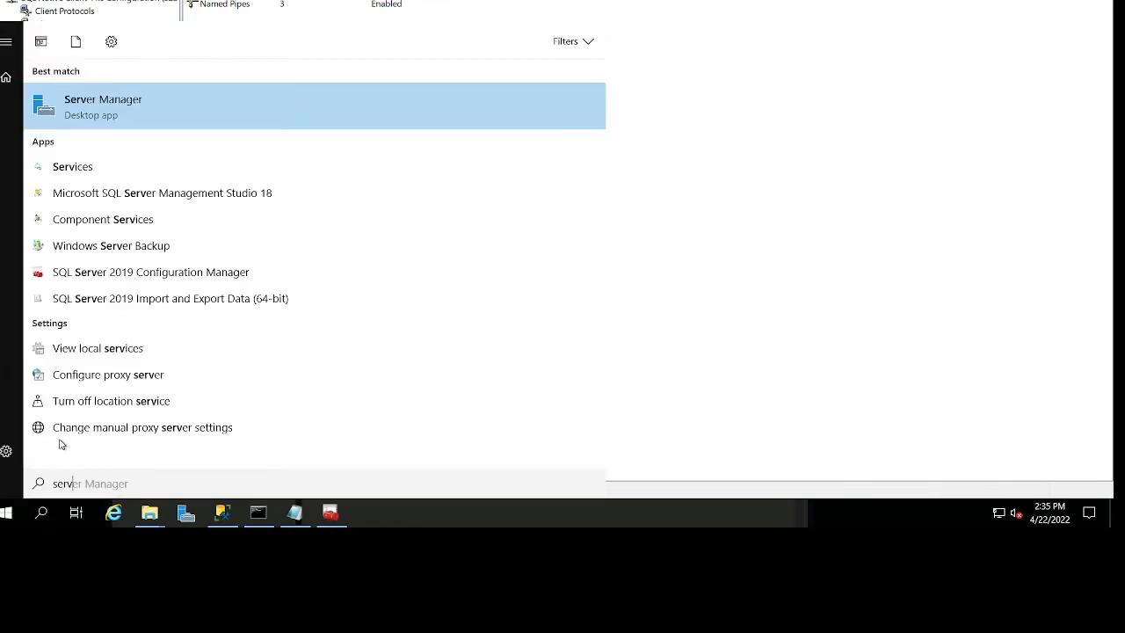
text(ices)
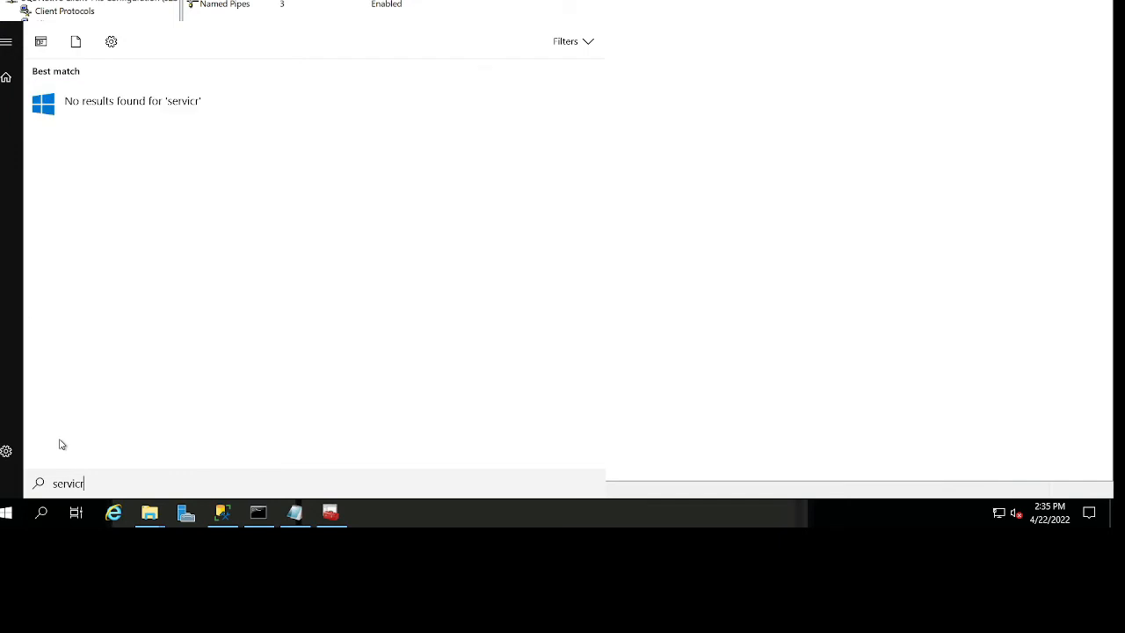
key(Return)
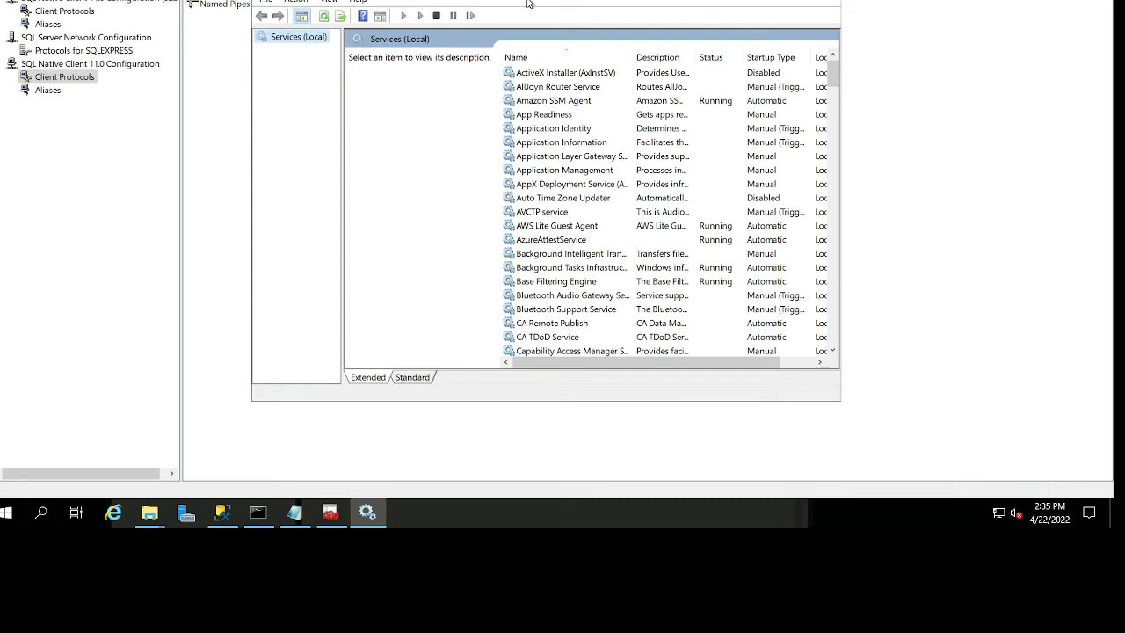
Find the SQL Server (SQLEXPRESS) service and restart it by stopping it and starting it again.
click(573, 240)
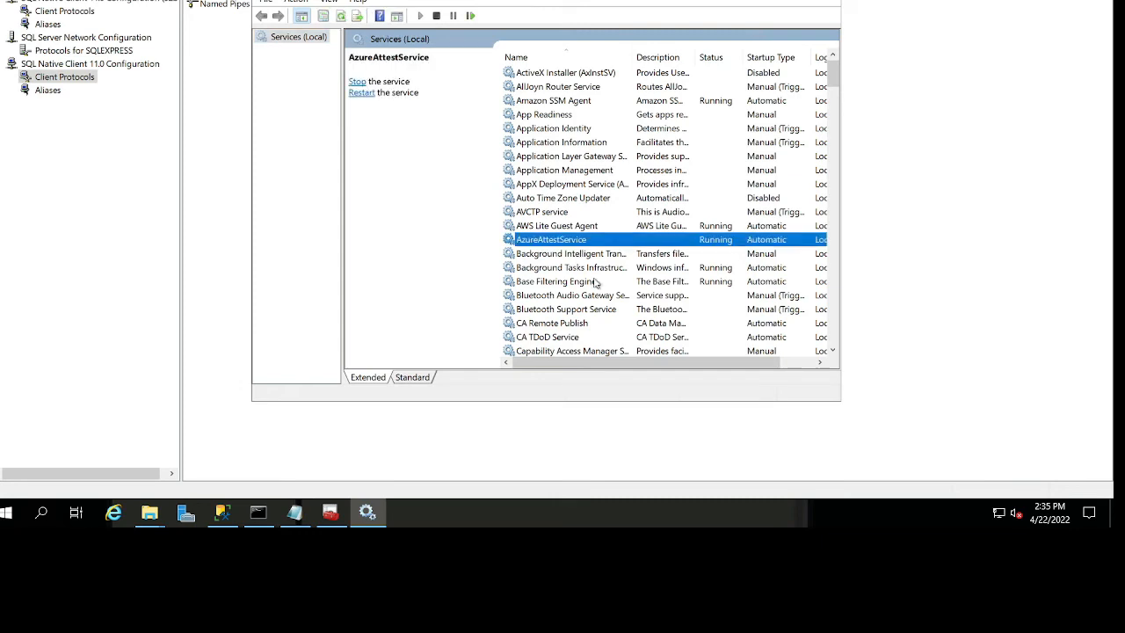
click(581, 324)
click(572, 197)
text(sql)
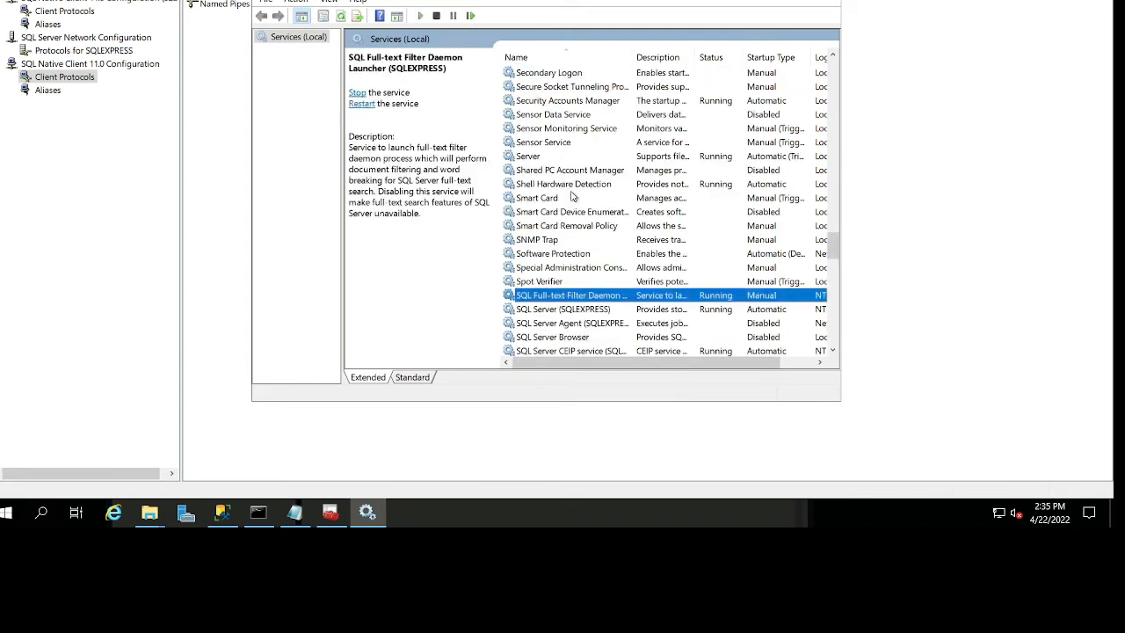
scroll(668, 305, down, 1)
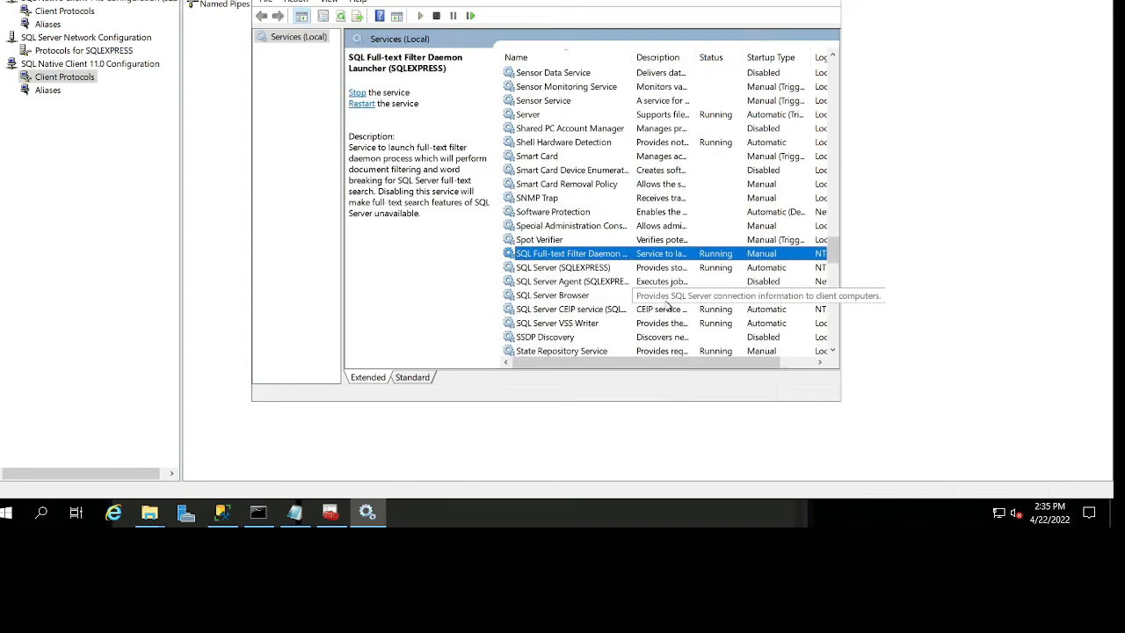
click(616, 268)
right_click(617, 267)
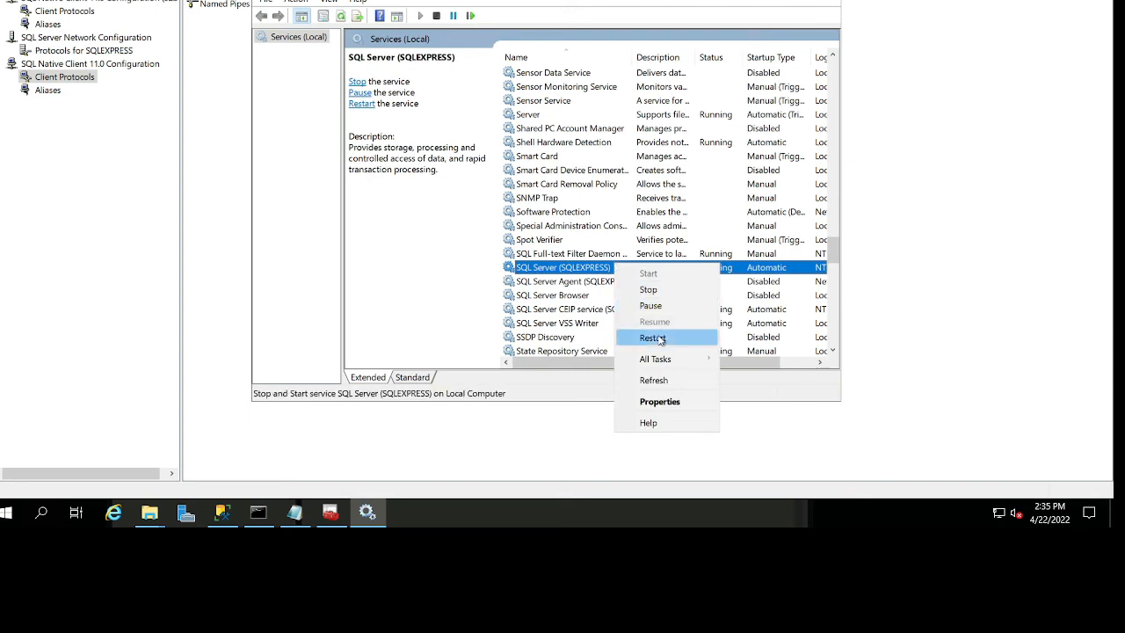
click(650, 289)
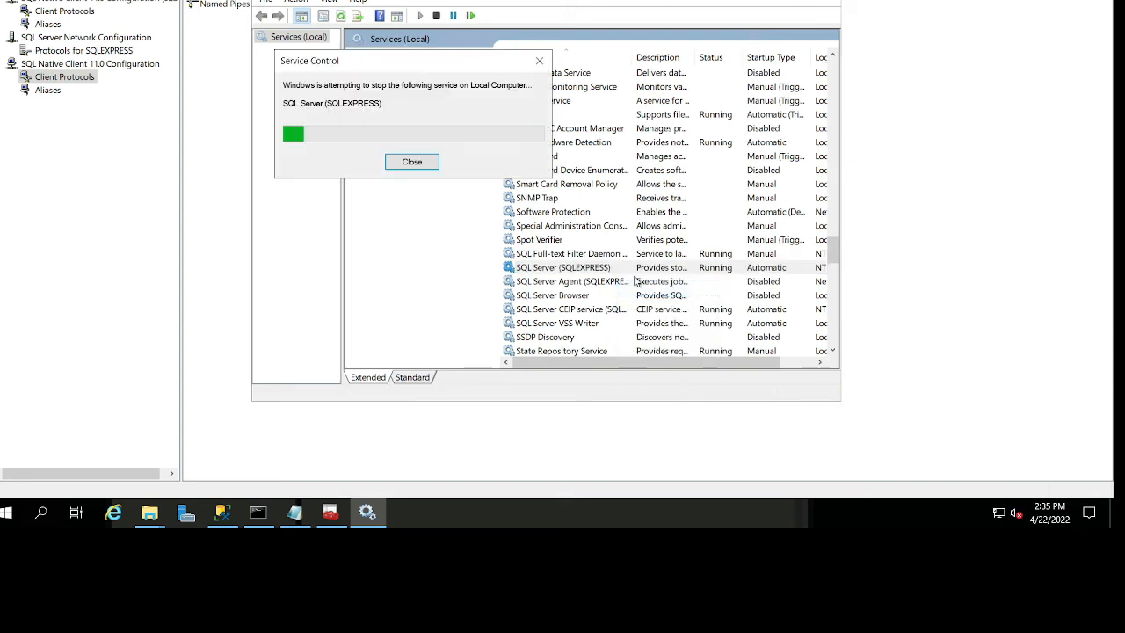
right_click(640, 273)
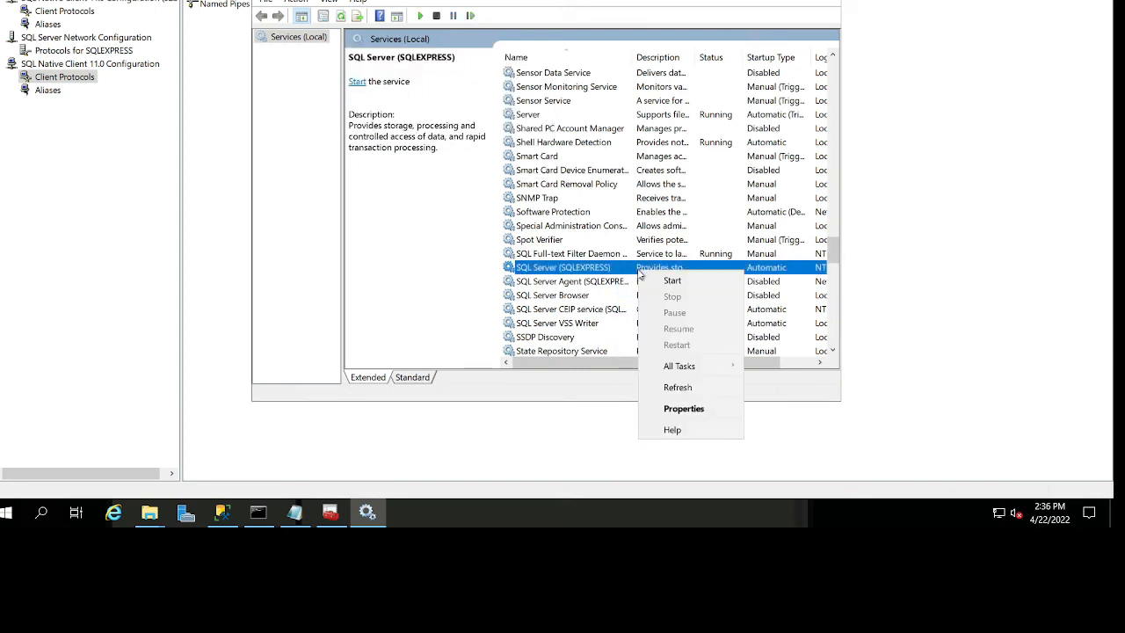
click(651, 281)
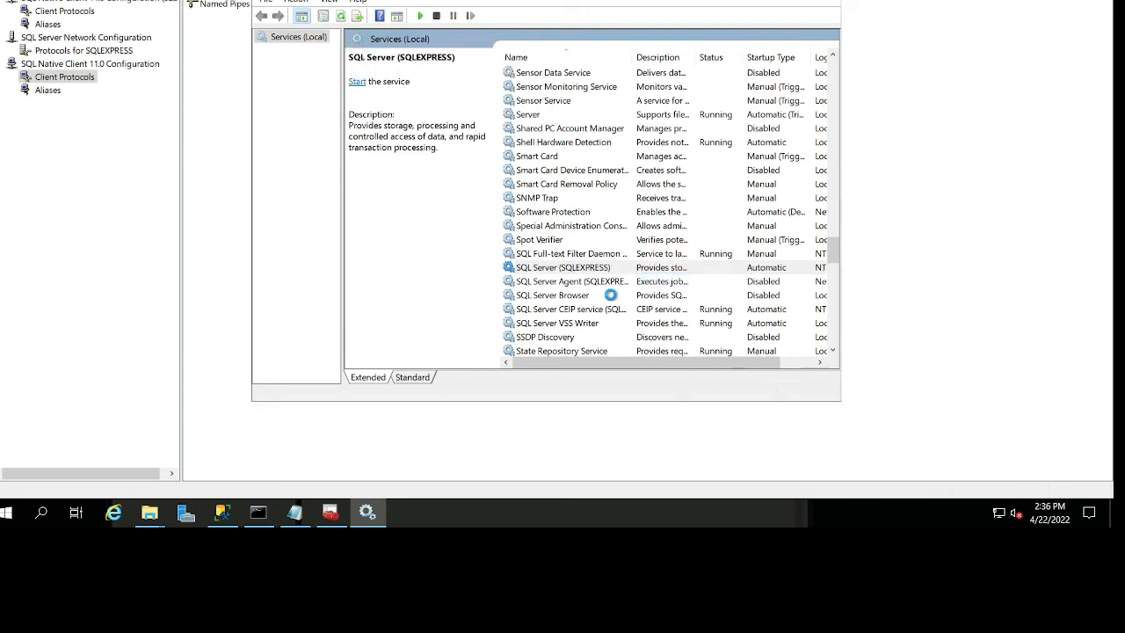
Set the startup type of the SQL Server Browser service to Automatic and apply the change.
click(611, 298)
right_click(609, 298)
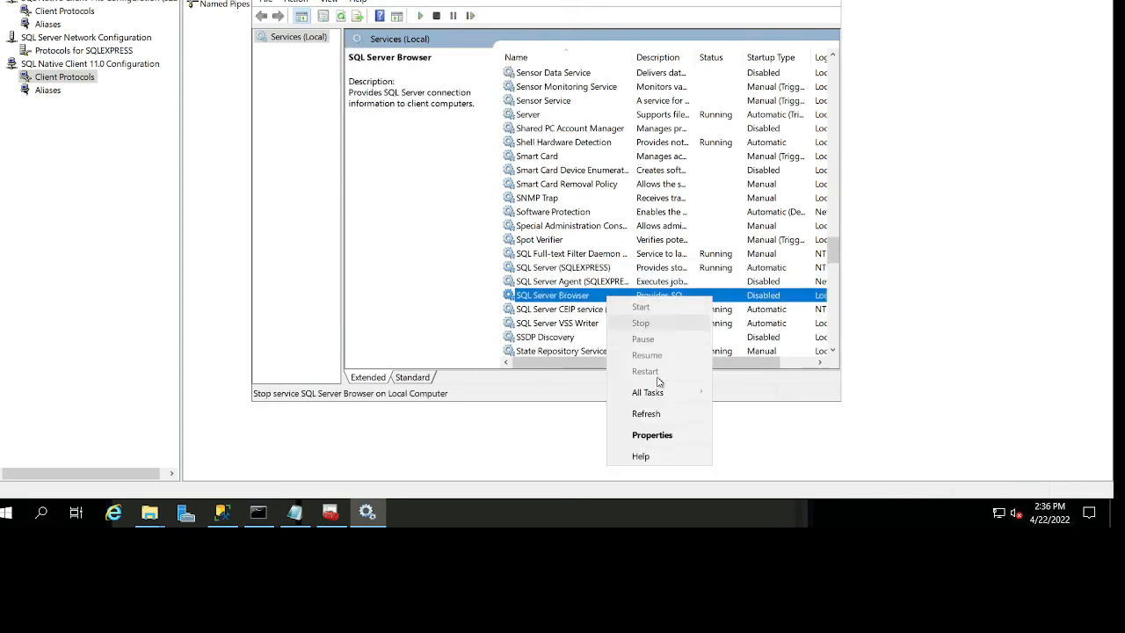
click(652, 435)
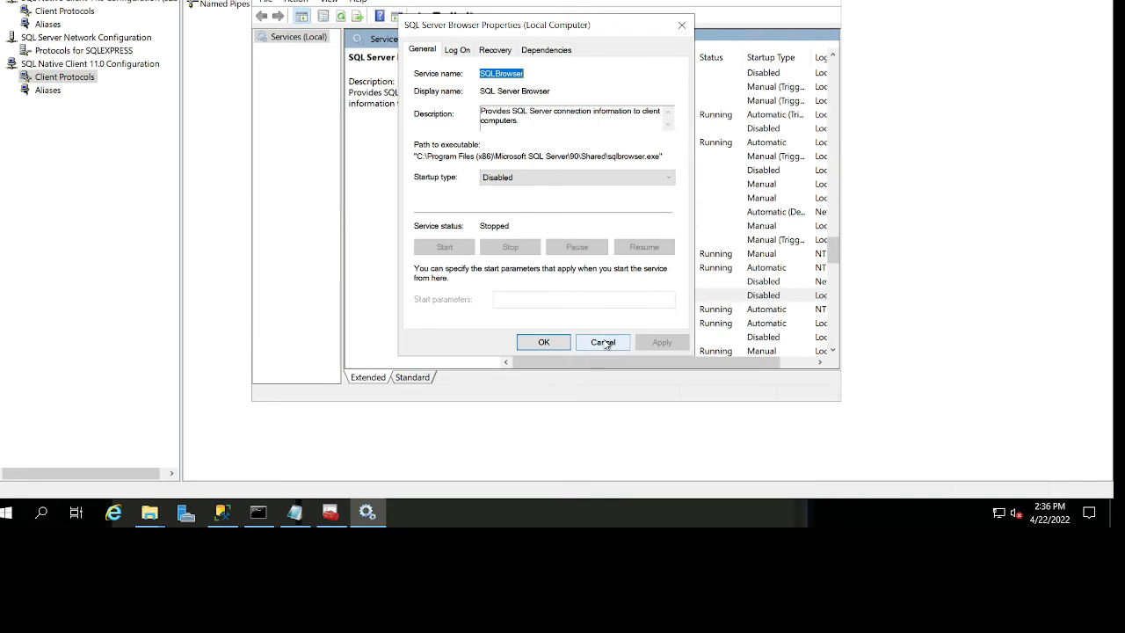
click(605, 180)
click(587, 200)
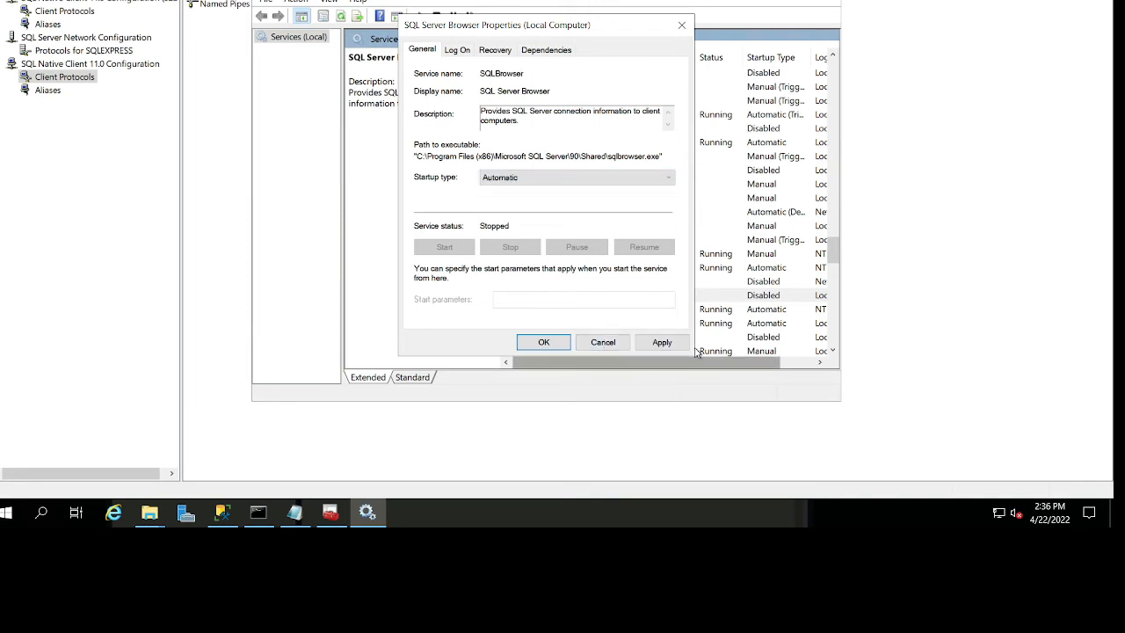
click(662, 342)
click(538, 342)
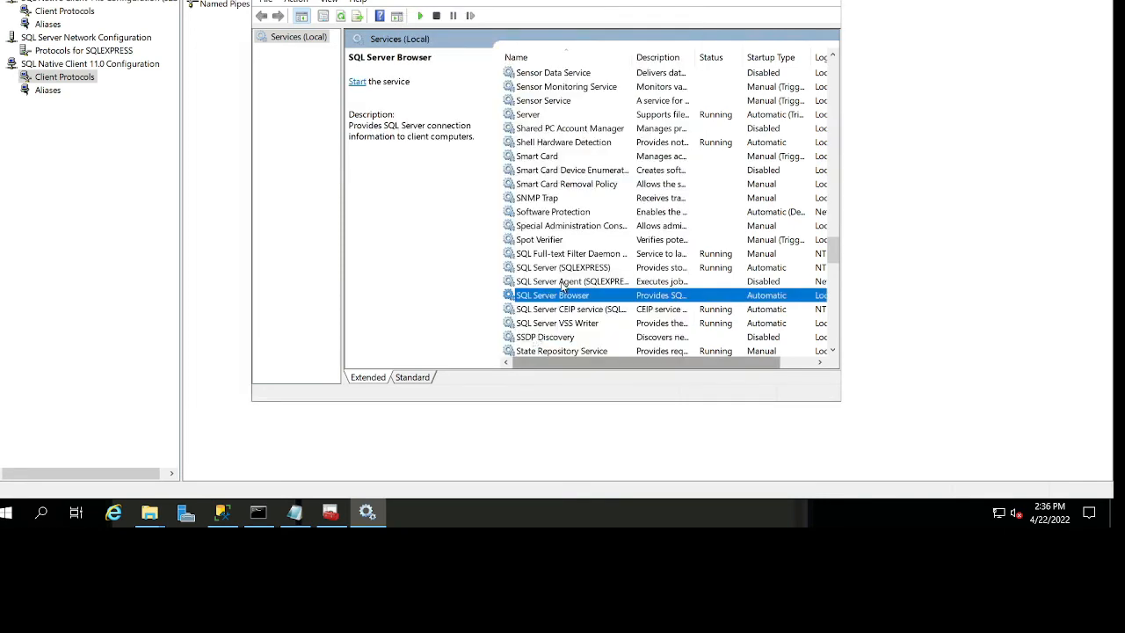
Start the SQL Server Browser service and check the status of the SQL Server services.
right_click(562, 295)
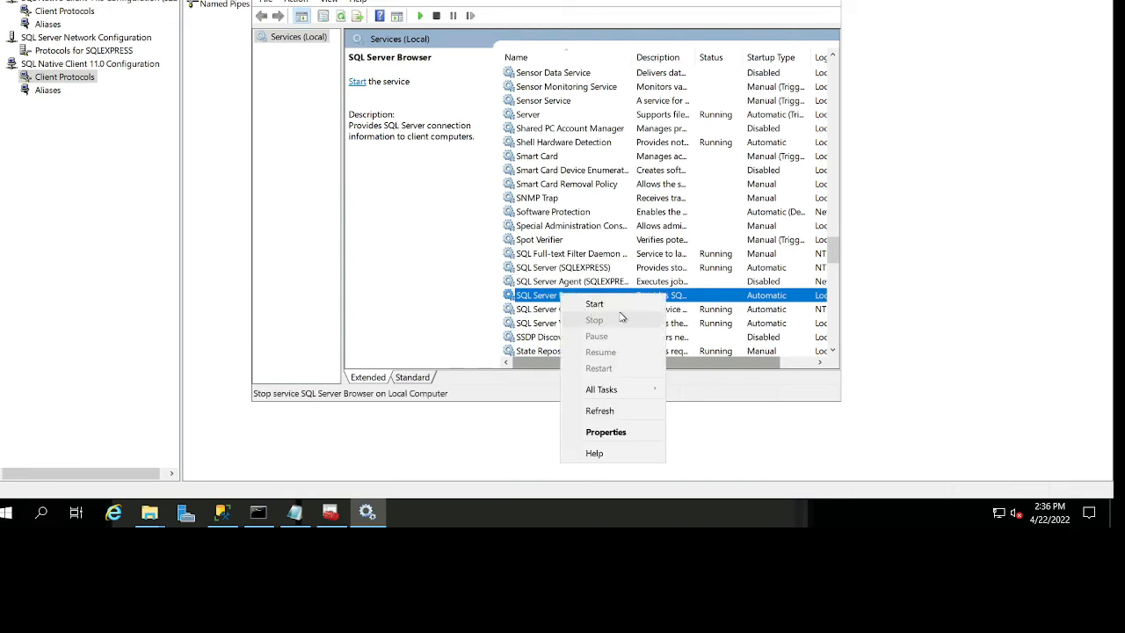
click(596, 305)
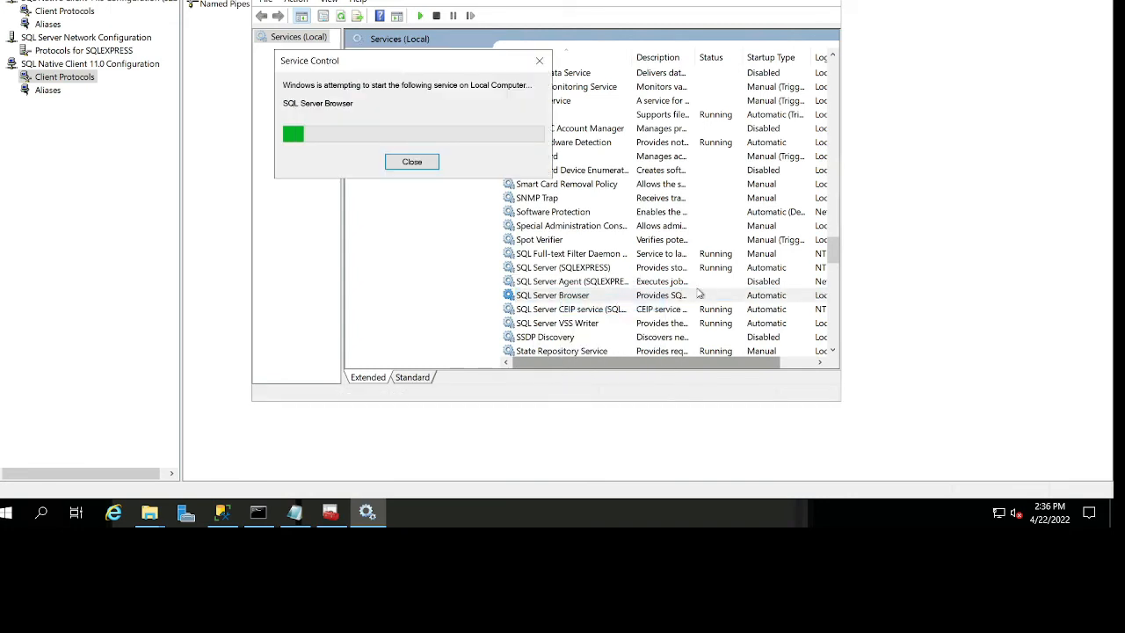
scroll(606, 287, down, 1)
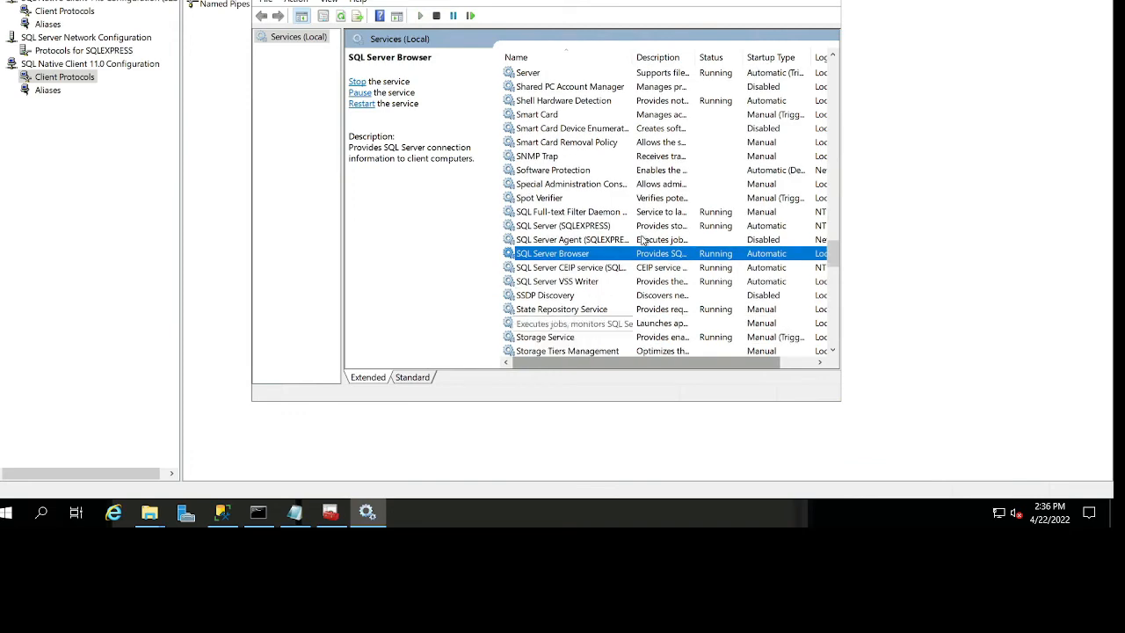
click(614, 229)
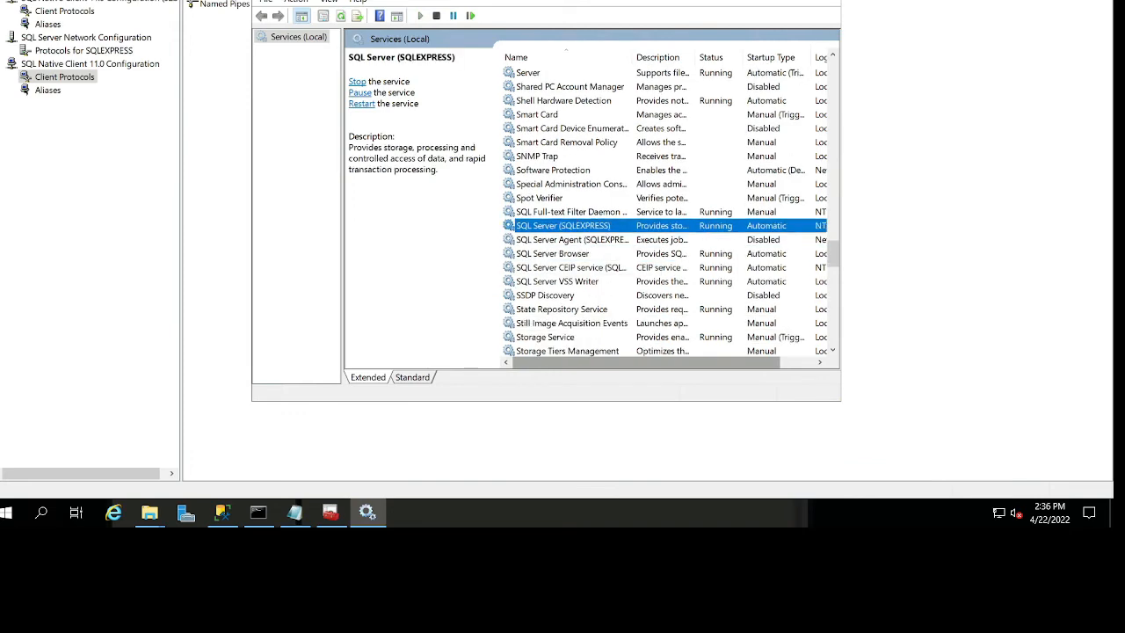
Switch to GT Datamaker, test the repository connection for the sa login with default schema dbo, and save the profile.
key(alt+Tab)
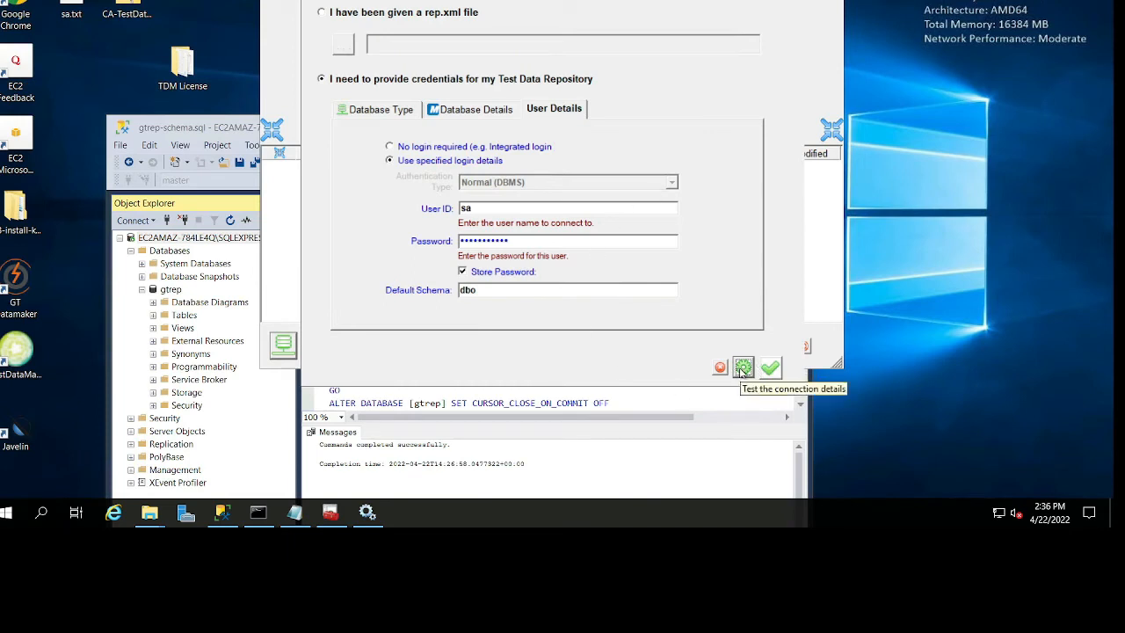
click(743, 368)
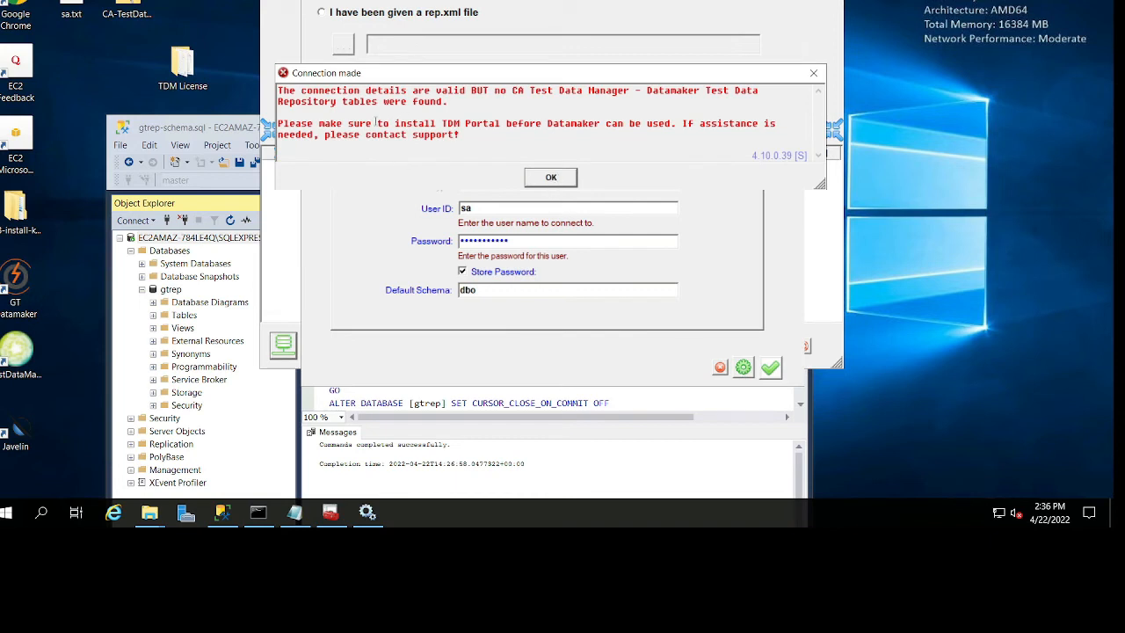
click(555, 181)
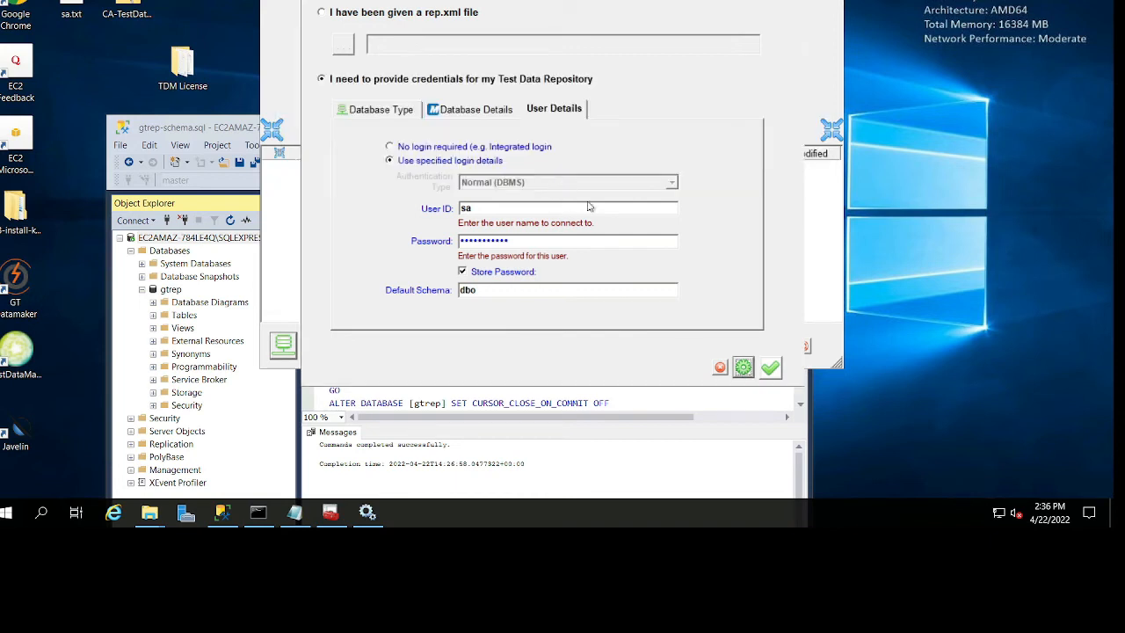
click(770, 370)
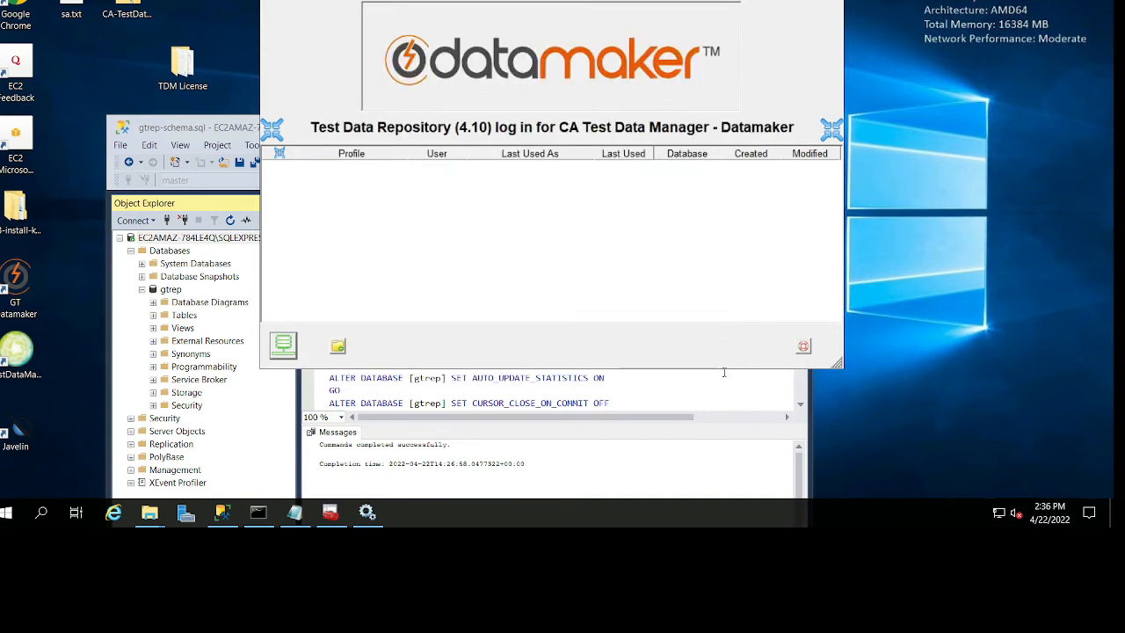
Begin a new repository profile with Microsoft SQL Server as the database type and gtrep64-user as the ODBC source.
click(339, 347)
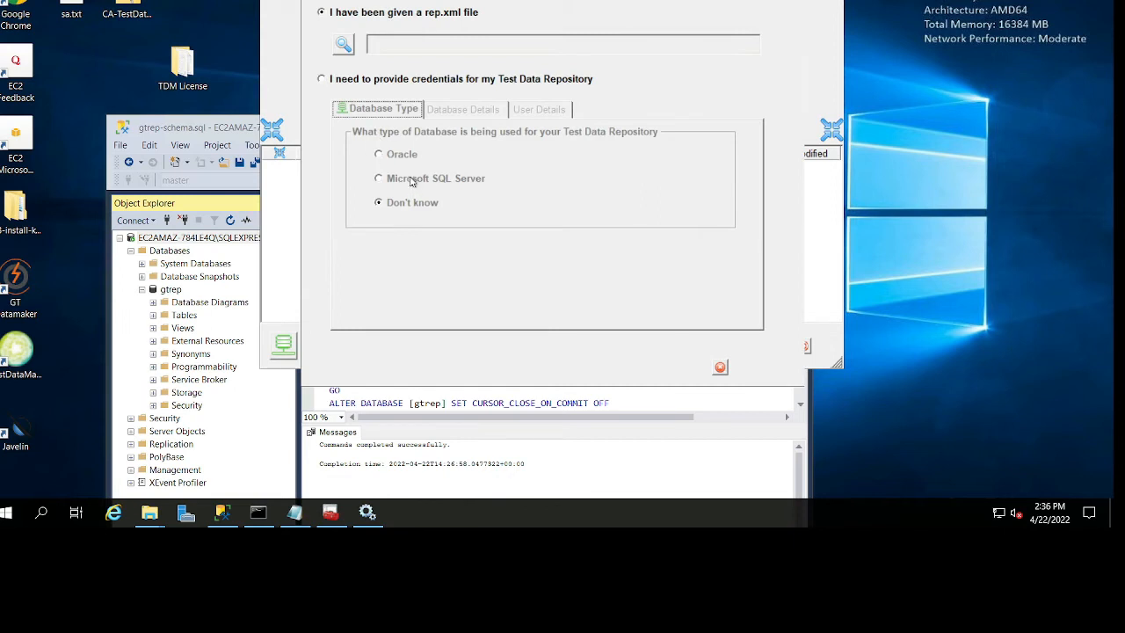
click(411, 180)
click(746, 313)
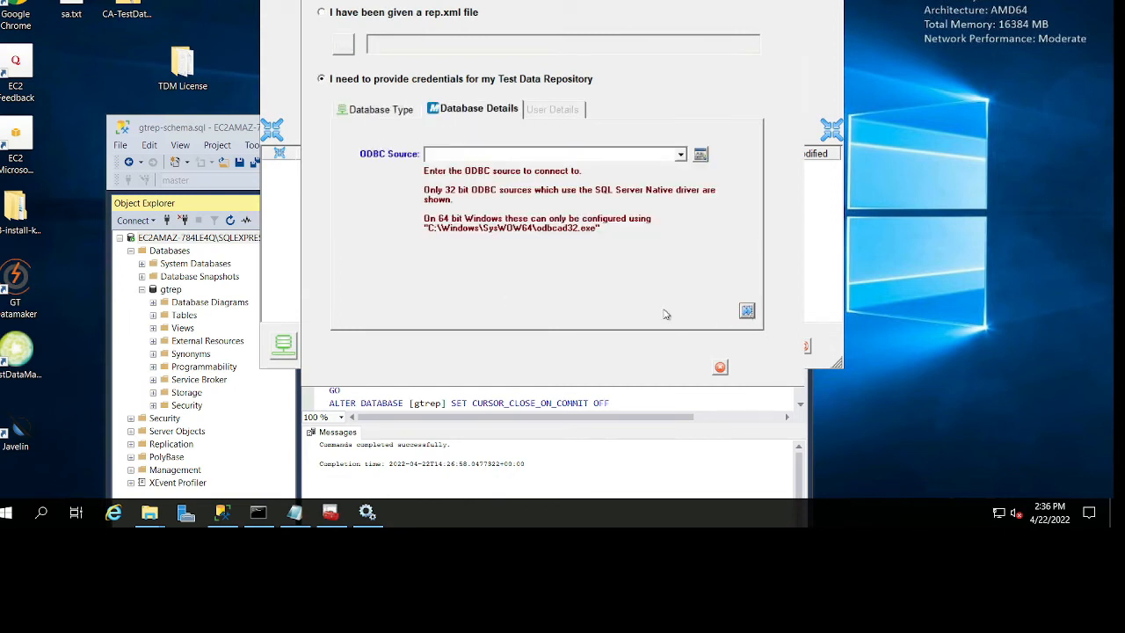
click(680, 155)
click(641, 168)
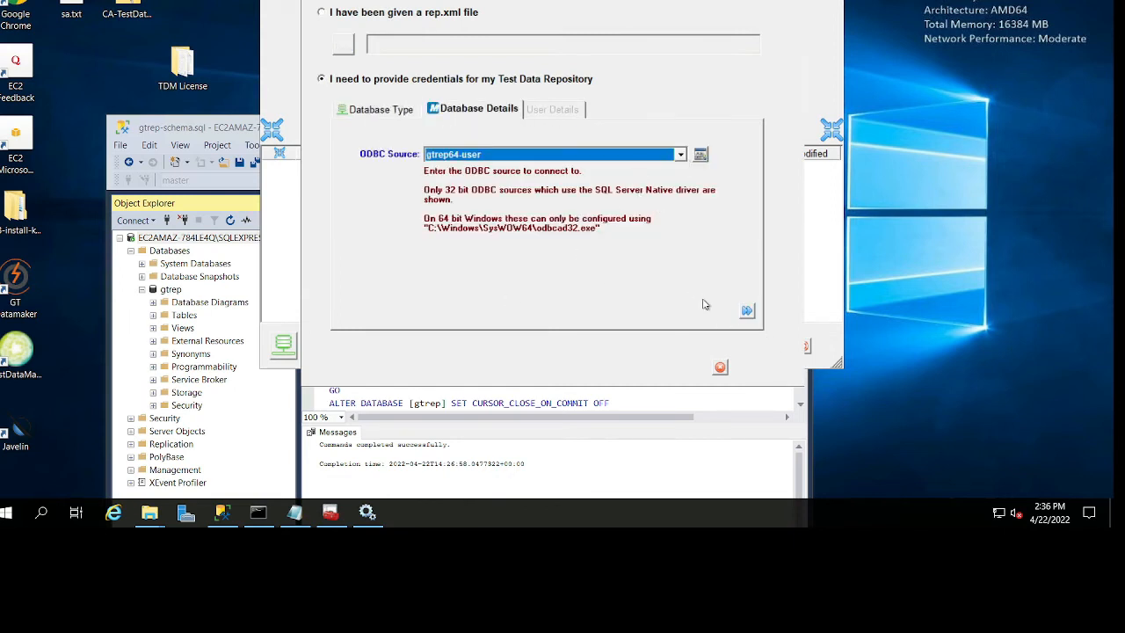
click(746, 313)
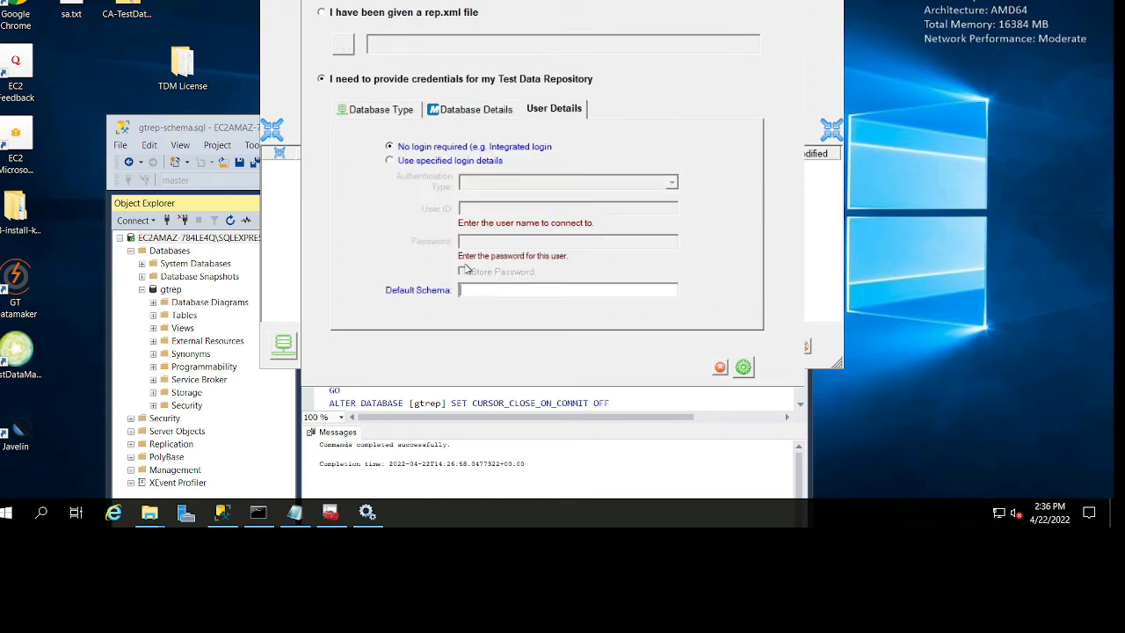
Use specified login details with user ID sa, the account password and default schema dbo, and test the connection.
click(432, 163)
text(sa)
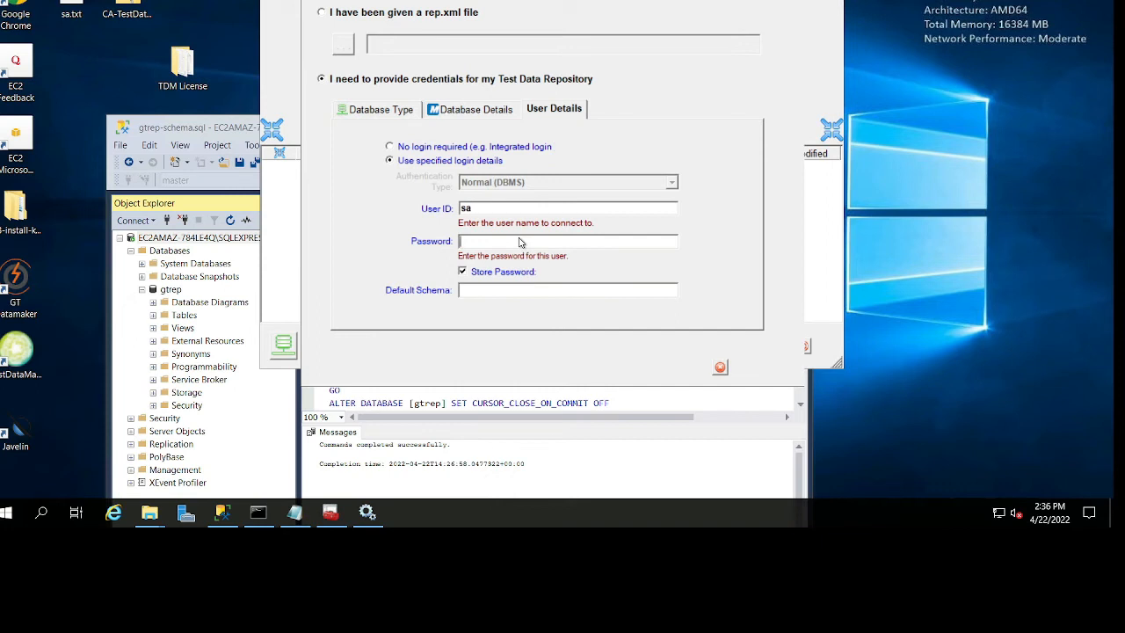
text(p)
click(648, 298)
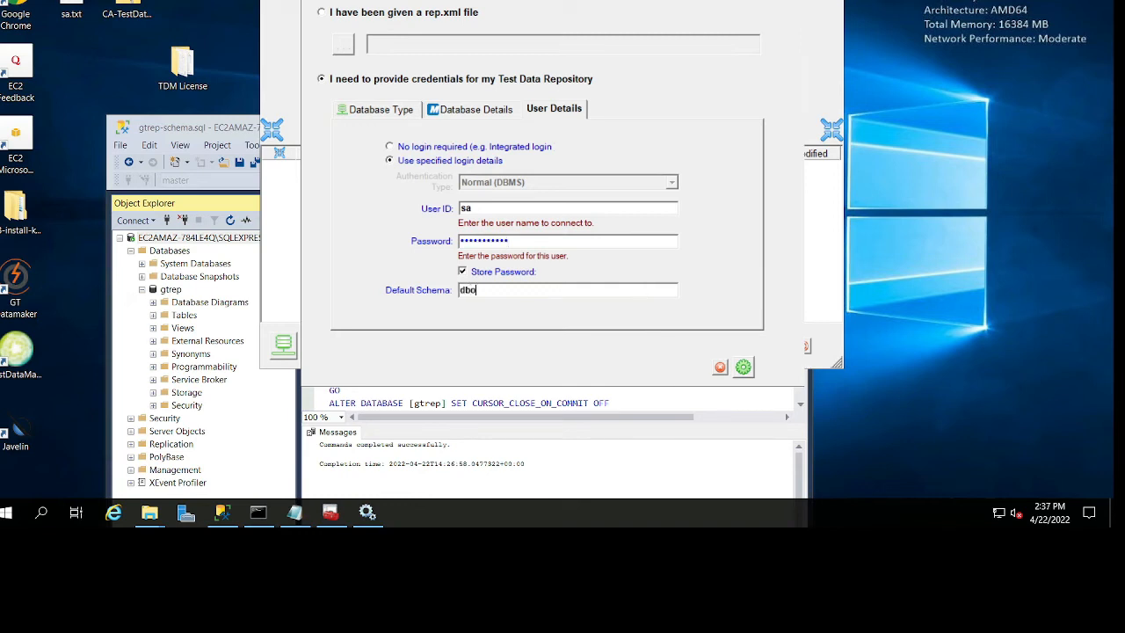
click(746, 365)
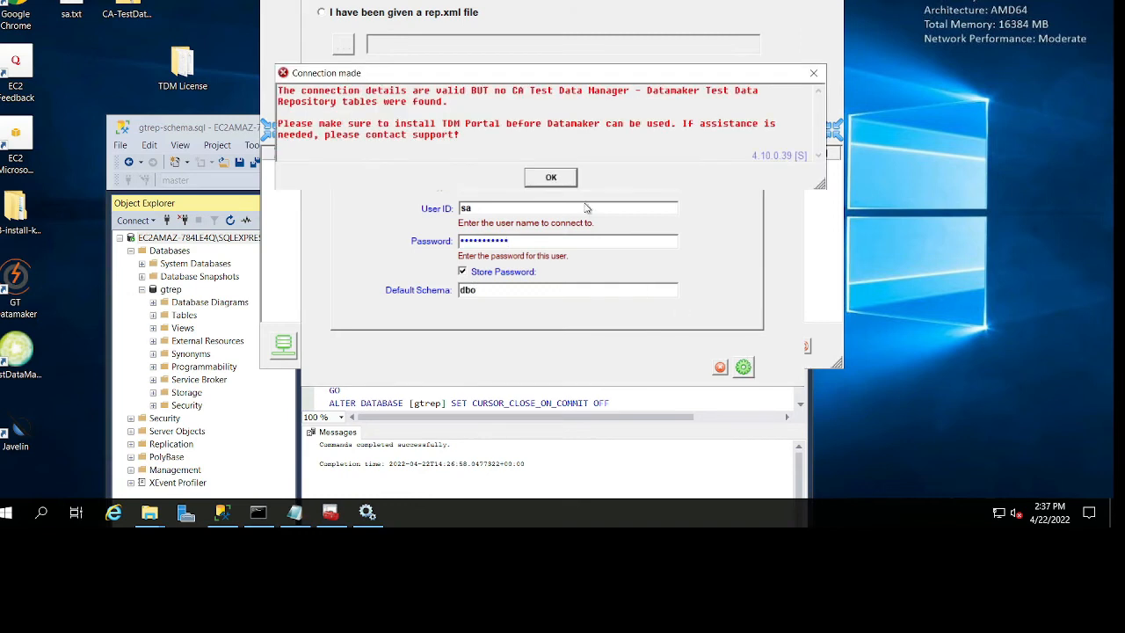
Read the connection test message about the connection details and the Test Data Repository tables.
drag(352, 103, 436, 90)
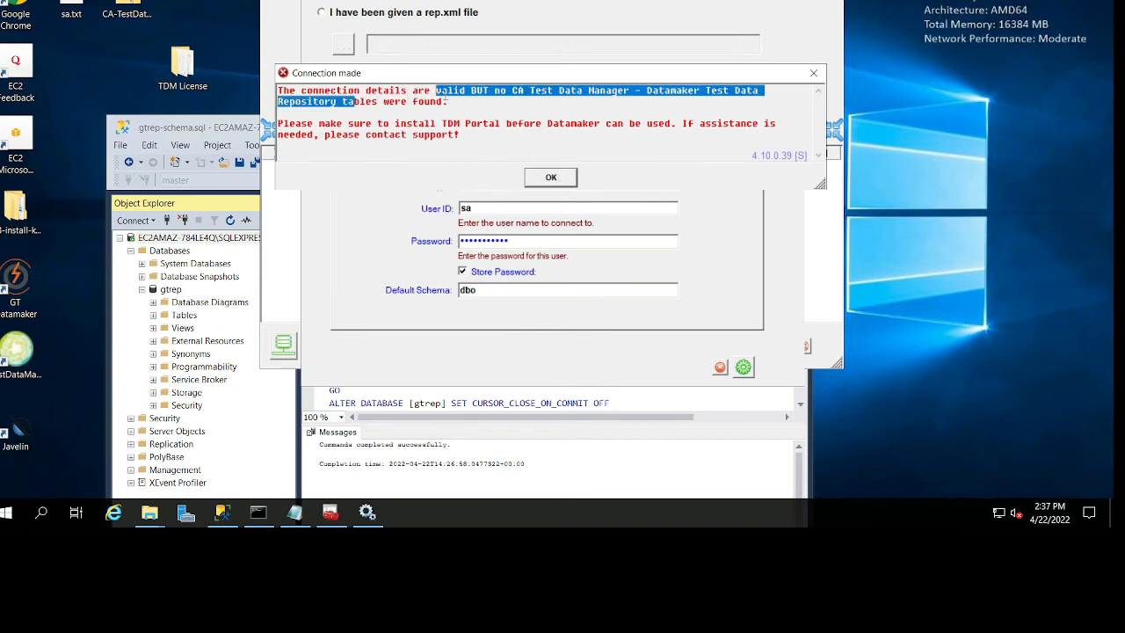
click(466, 102)
drag(515, 100, 580, 91)
click(501, 117)
drag(354, 109, 300, 92)
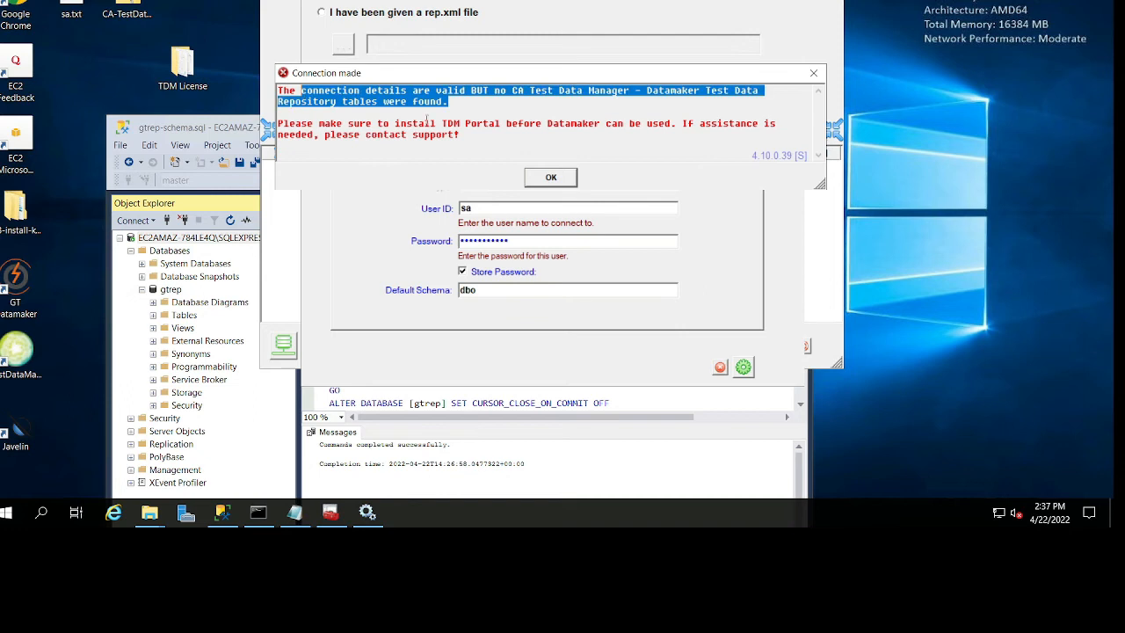
click(426, 123)
drag(485, 133, 242, 88)
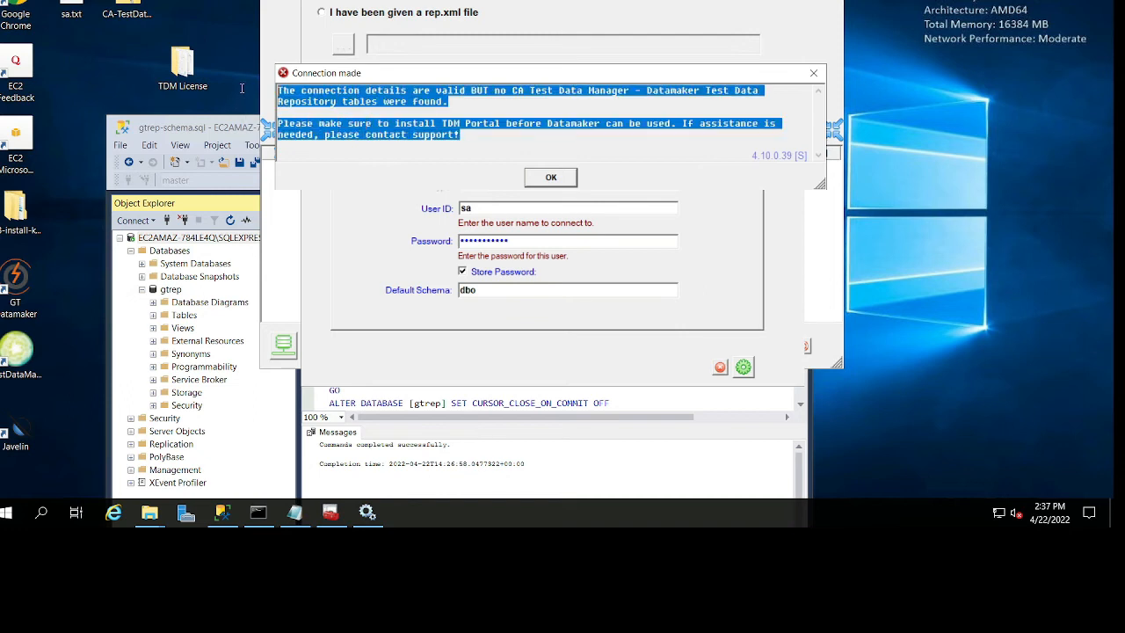
click(448, 121)
Switch to SQL Server Management Studio and check which tables the gtrep database contains.
click(248, 134)
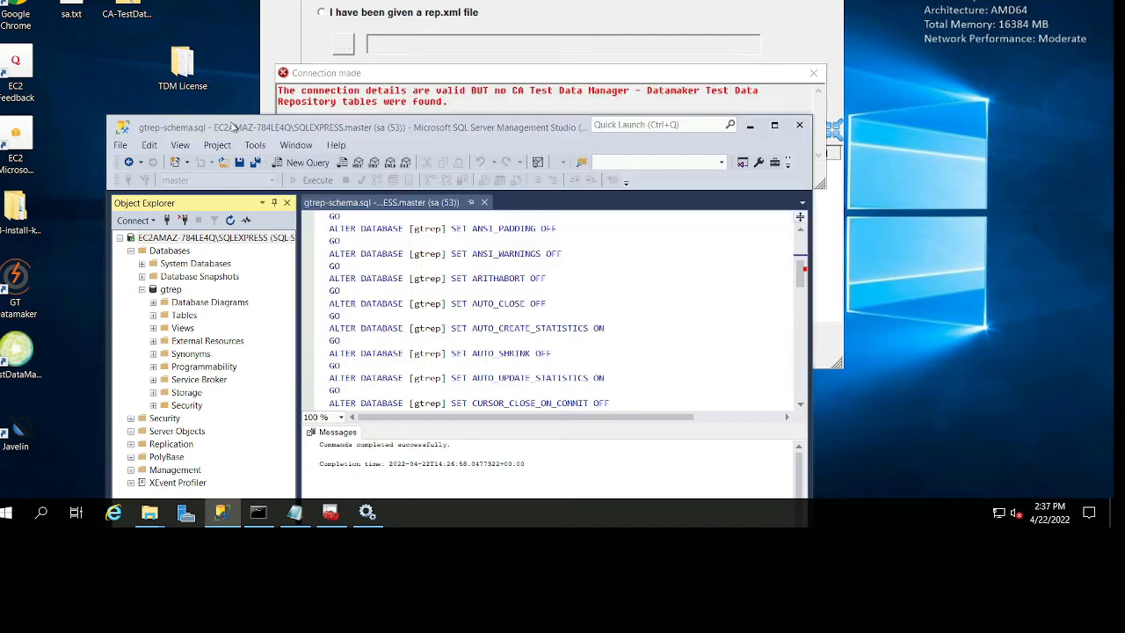
click(176, 290)
click(154, 314)
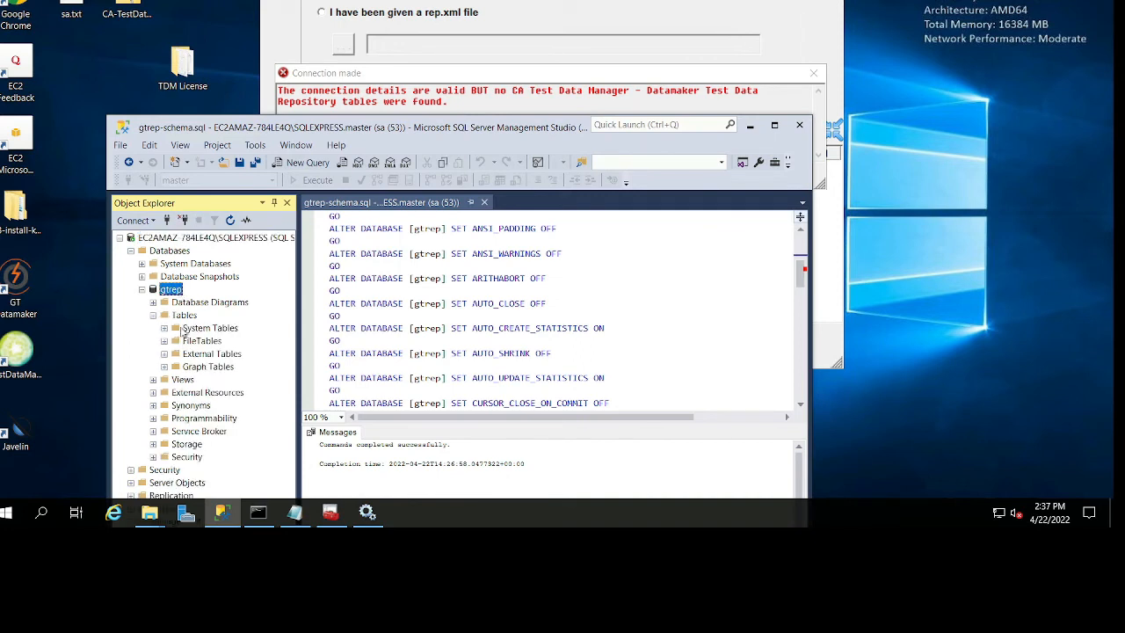
right_click(180, 314)
right_click(158, 292)
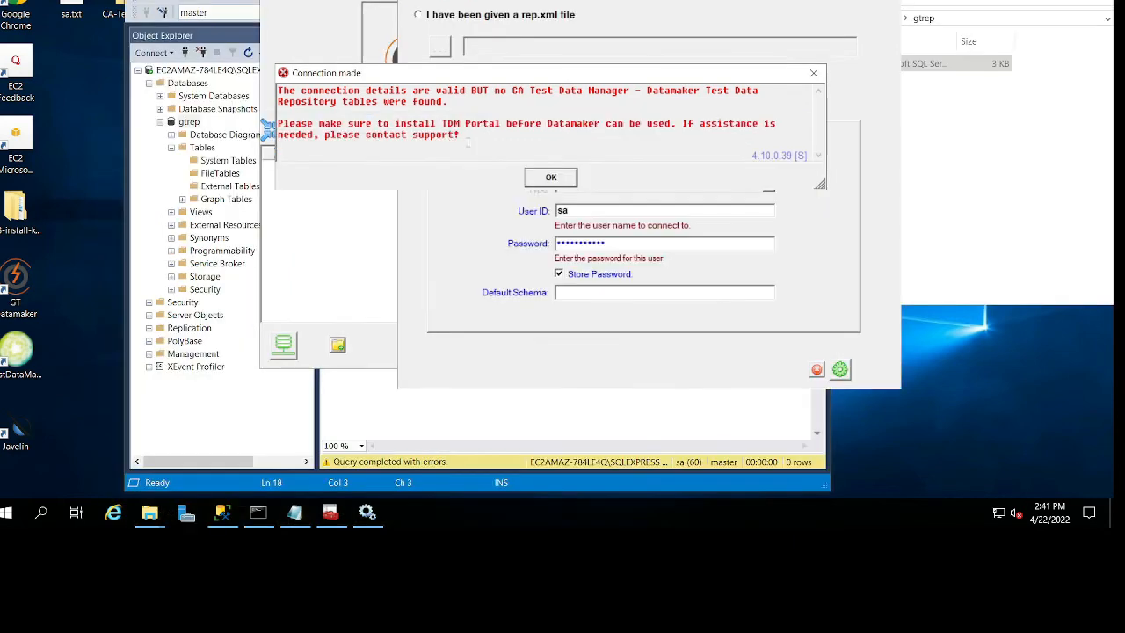
Close GT Datamaker without saving the new repository profile and minimize SQL Server Management Studio.
drag(460, 134, 264, 124)
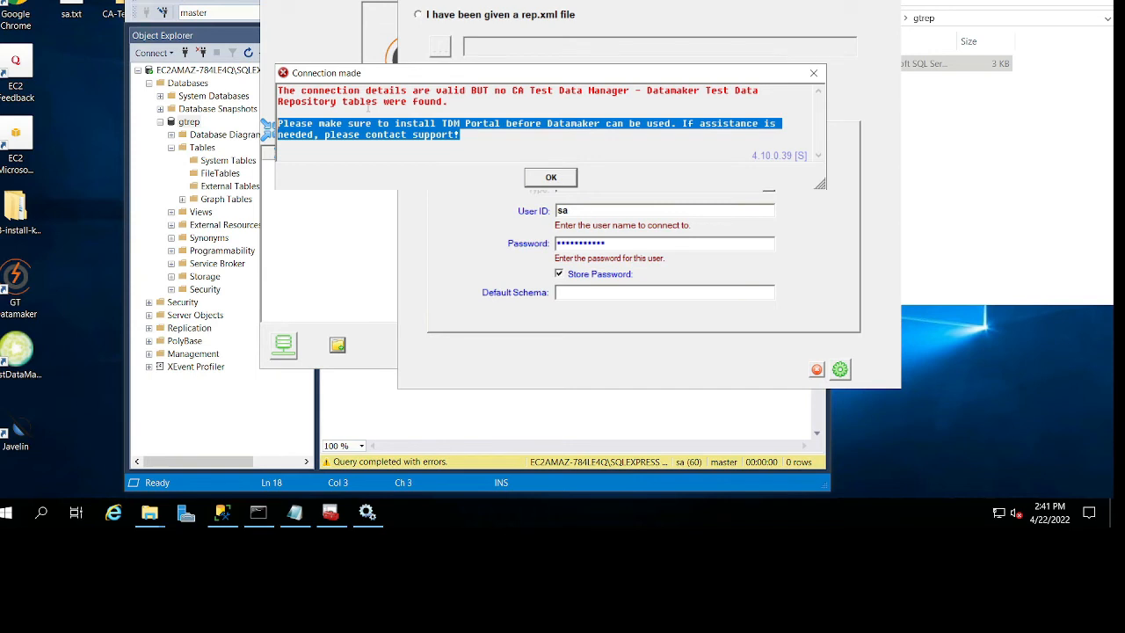
click(531, 177)
click(814, 373)
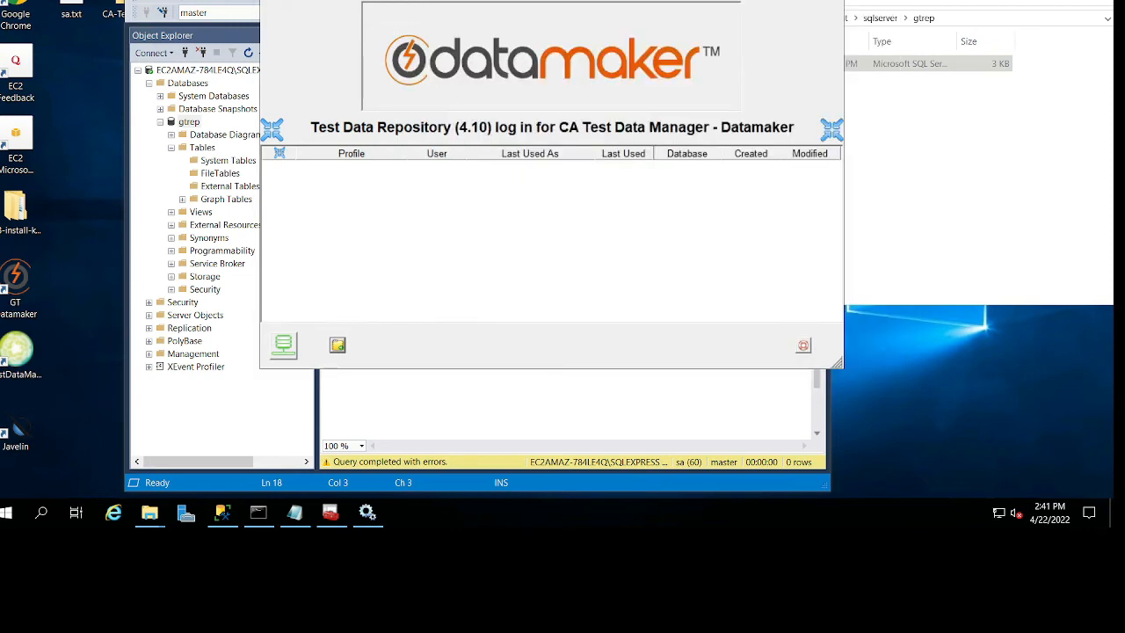
click(803, 346)
key(super+Down)
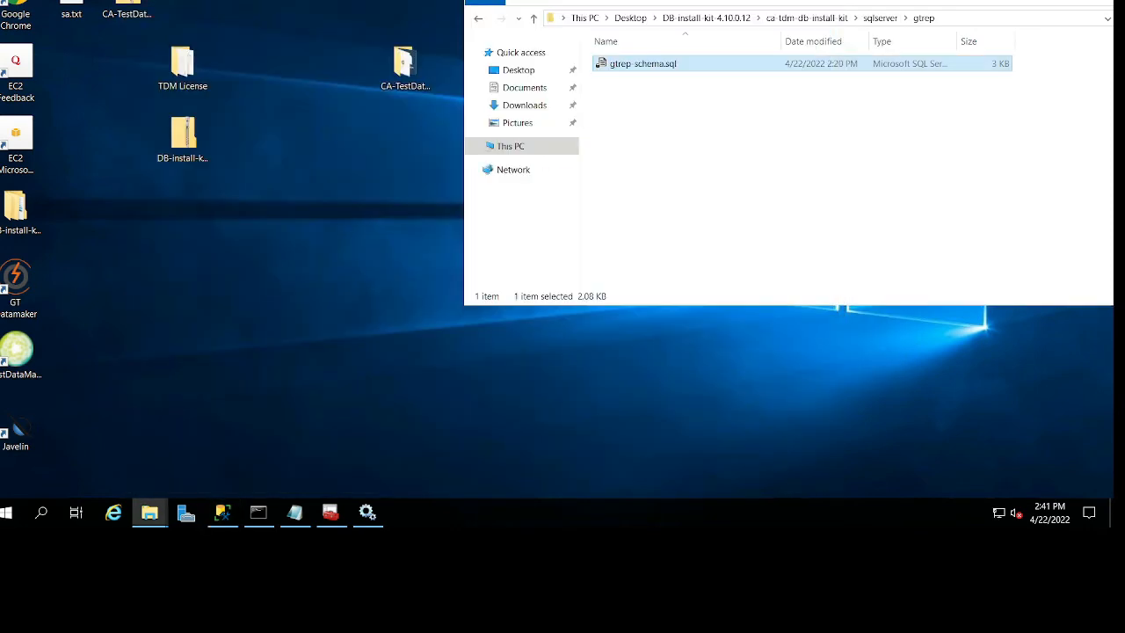
Put away the gtrep folder window and launch the CA Test Data Manager Portal 4.10 setup from the full package folder.
drag(976, 0, 735, 6)
click(964, 6)
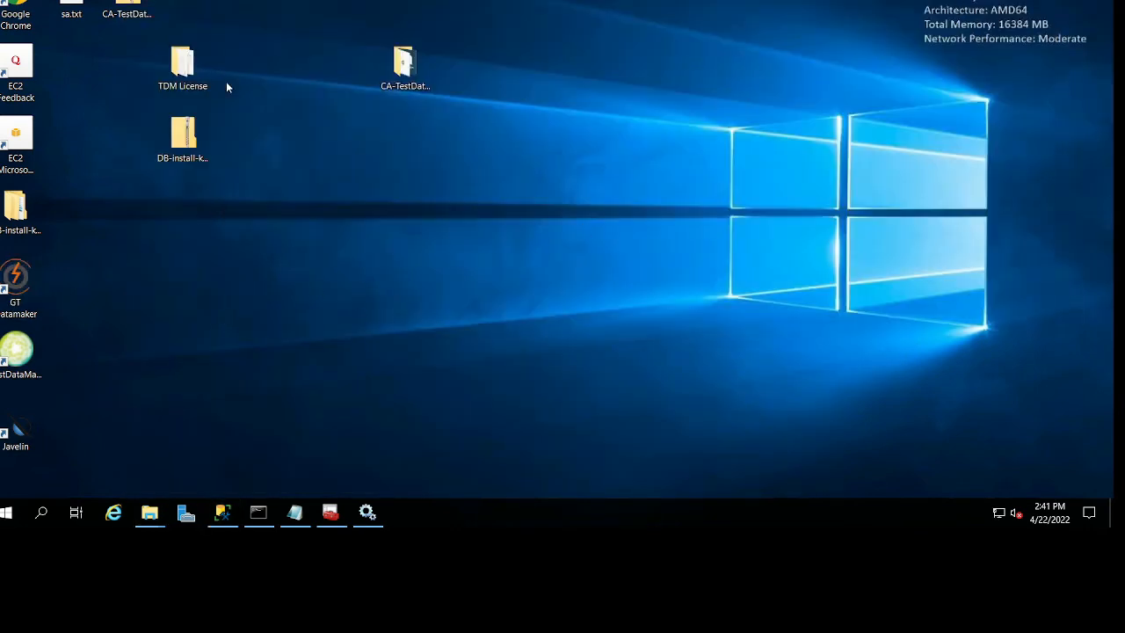
double_click(414, 73)
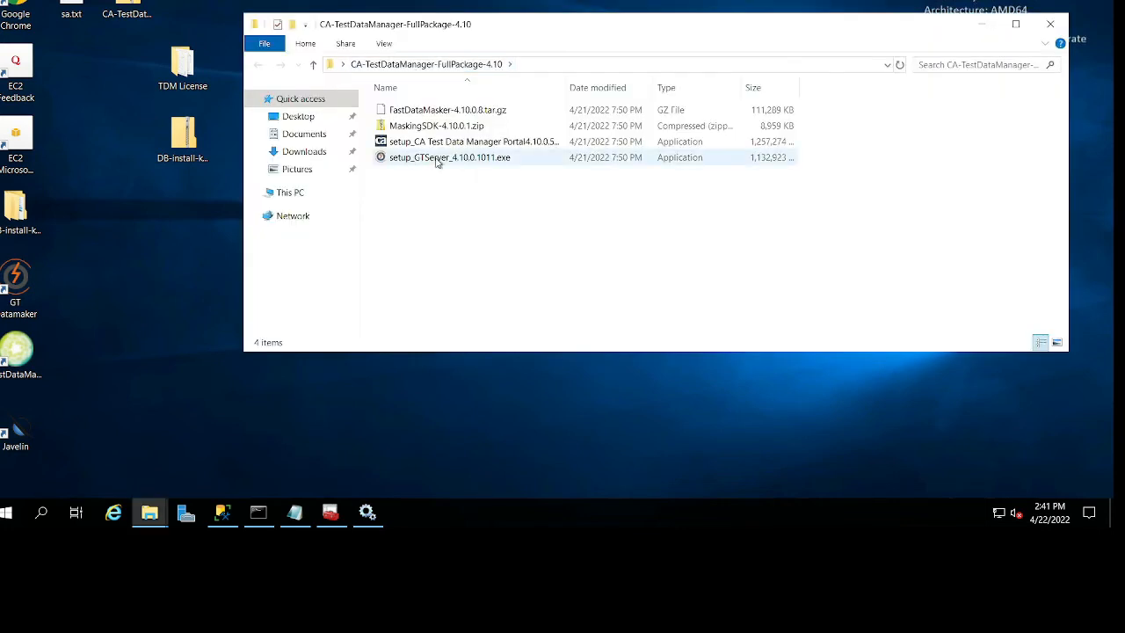
double_click(538, 143)
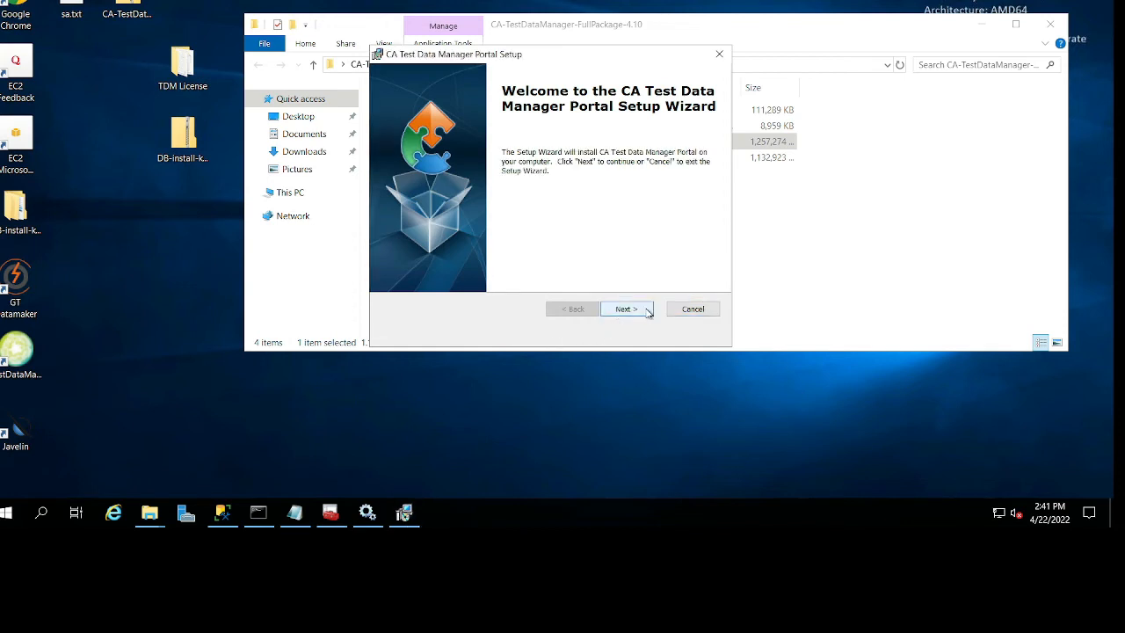
Accept the portal license agreement and keep HTTPS on port 8443 with an auto-generated keystore password.
click(645, 312)
click(458, 253)
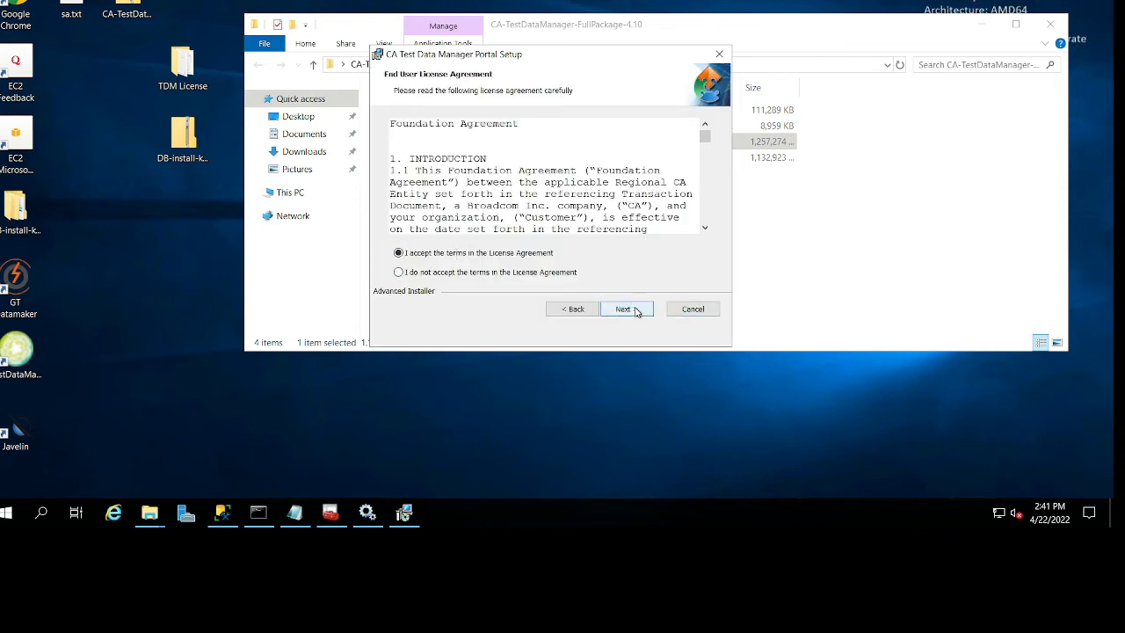
click(631, 309)
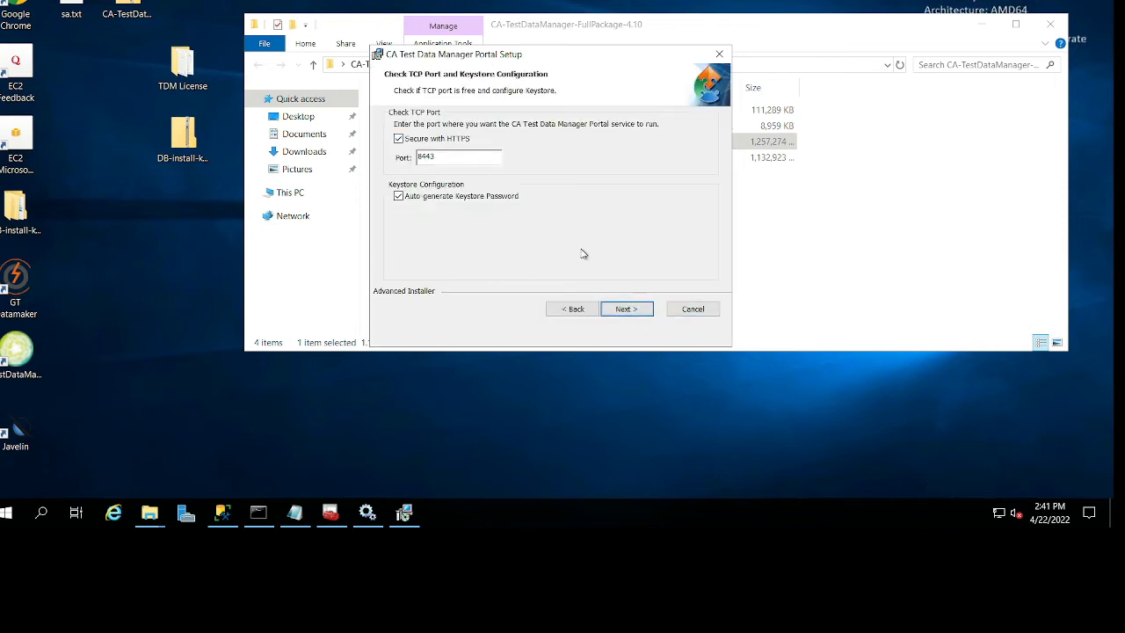
click(649, 312)
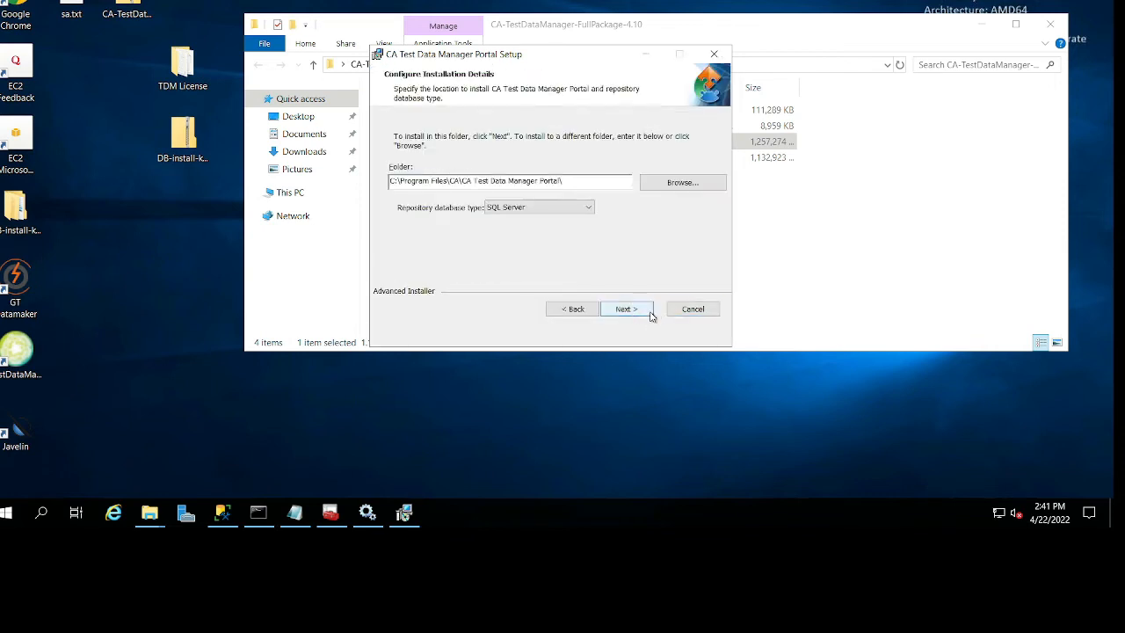
Keep the default portal install folder and SQL Server as the repository database type.
click(551, 209)
click(550, 210)
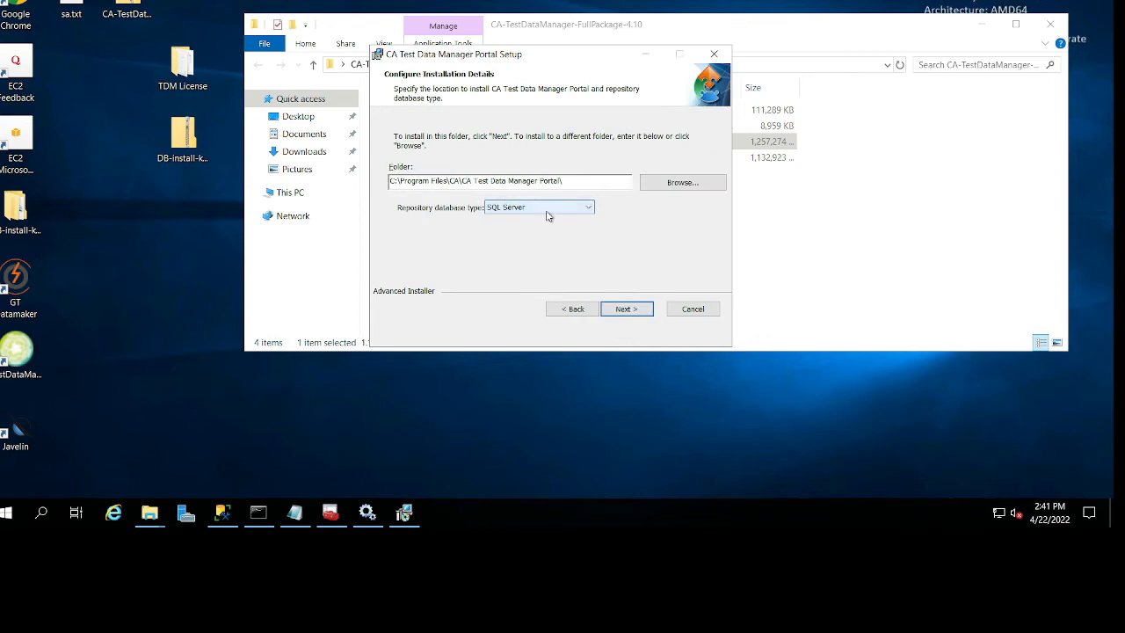
click(623, 310)
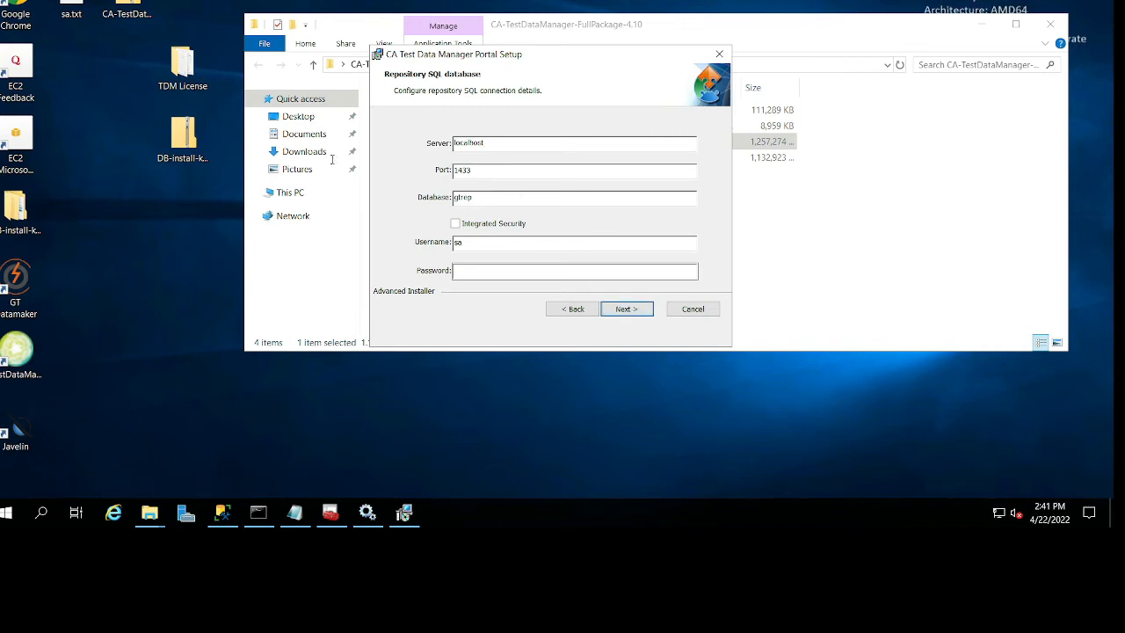
Copy the instance name from sa.txt and set the repository server to EC2AMAZ-784LE4Q\SQLEXPRESS.
click(301, 520)
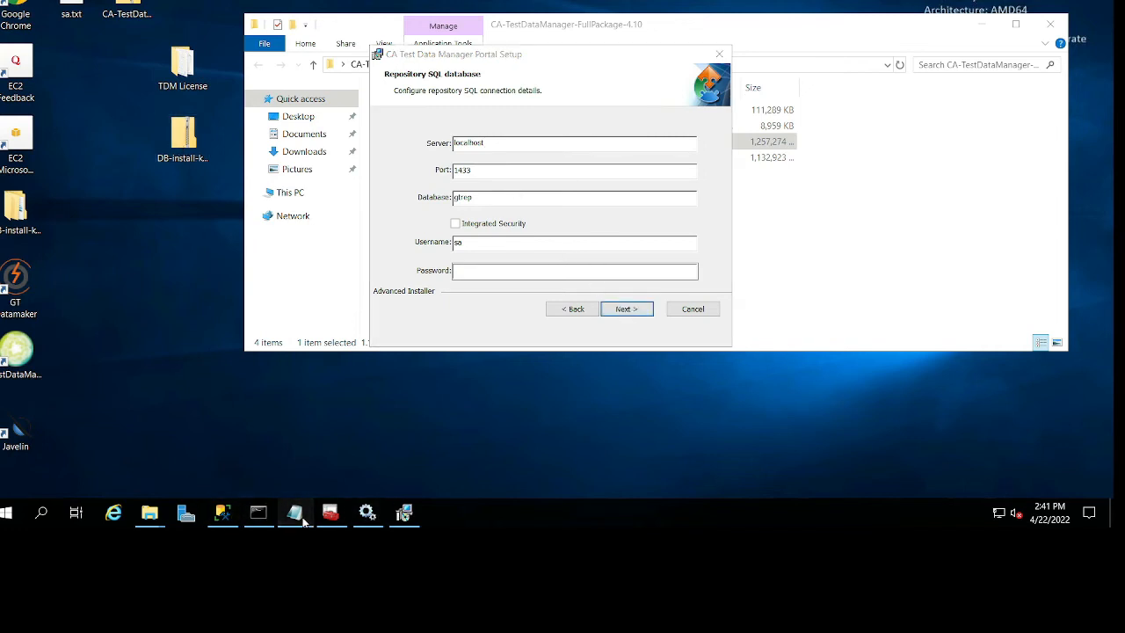
drag(257, 134, 33, 129)
key(ctrl+c)
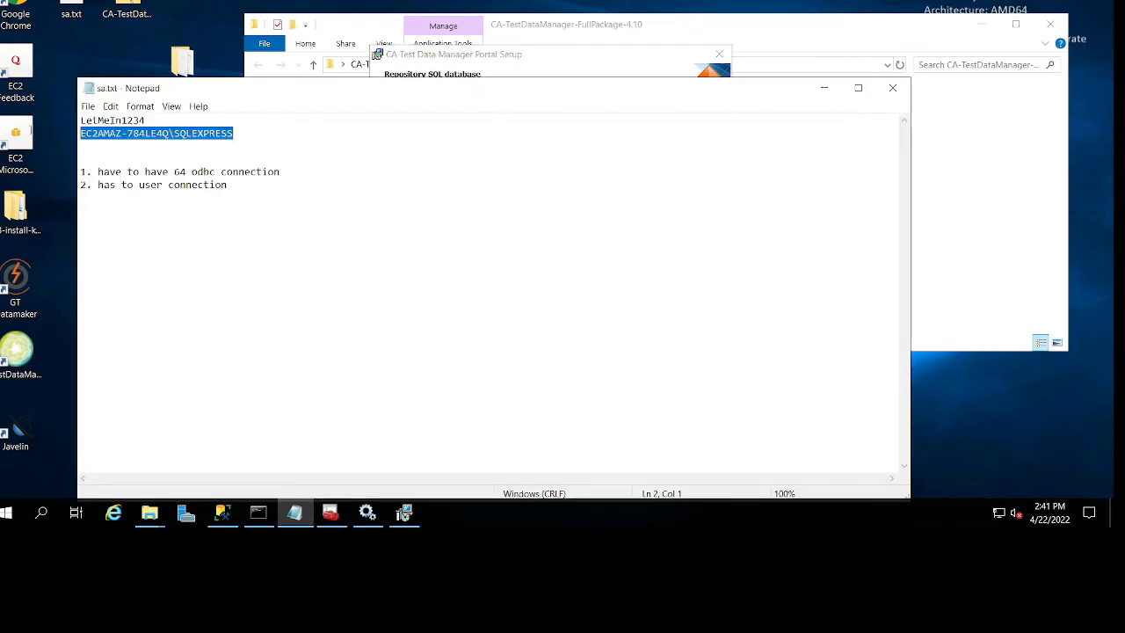
drag(566, 101, 445, 293)
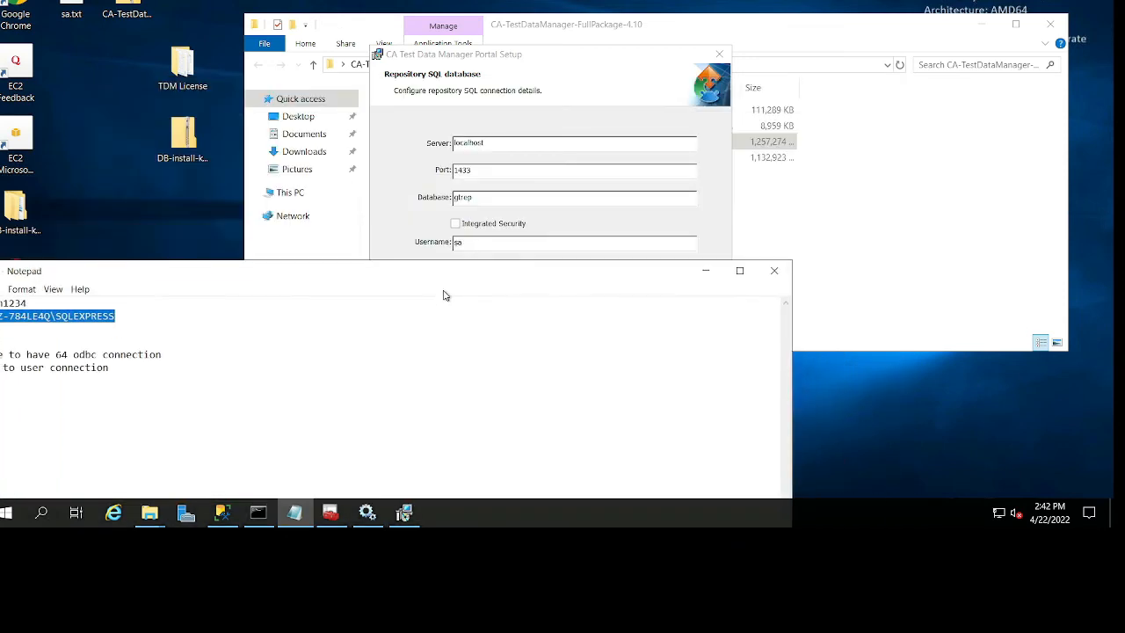
double_click(501, 141)
key(ctrl+v)
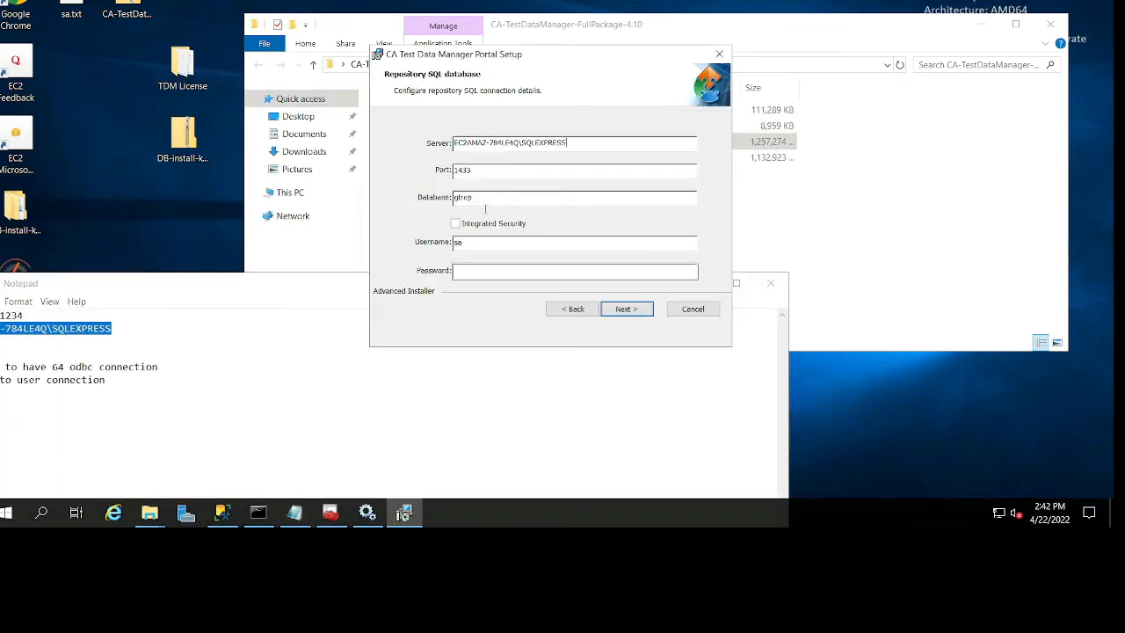
Copy the sa password from sa.txt into the repository password field and submit the gtrep connection details.
drag(154, 286, 343, 283)
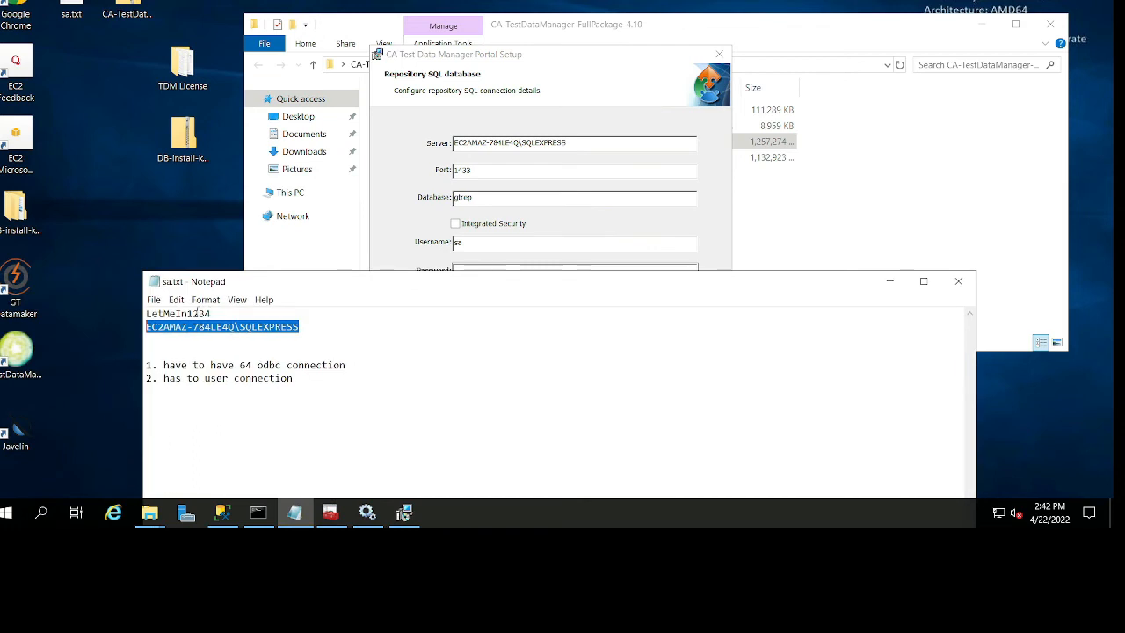
drag(210, 313, 98, 320)
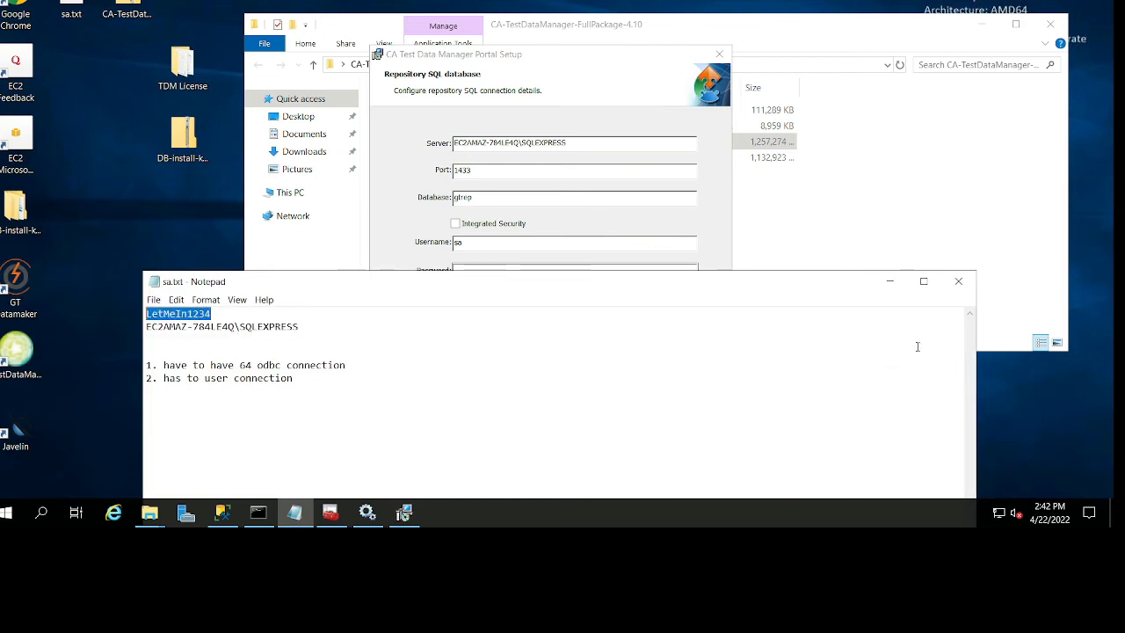
click(890, 281)
click(472, 270)
key(ctrl+v)
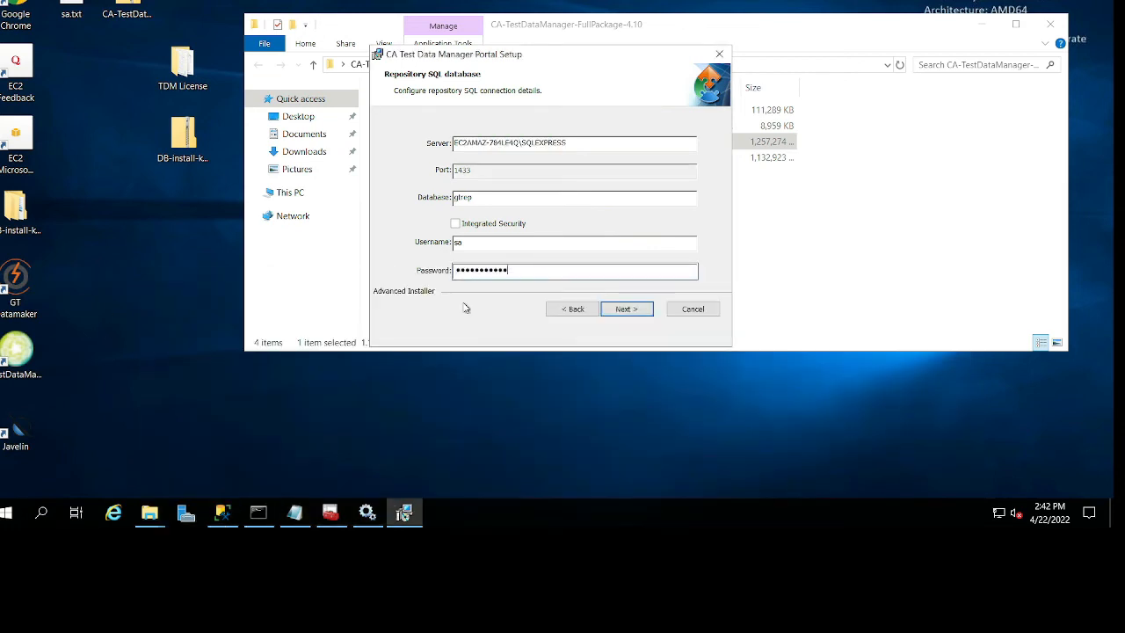
click(641, 313)
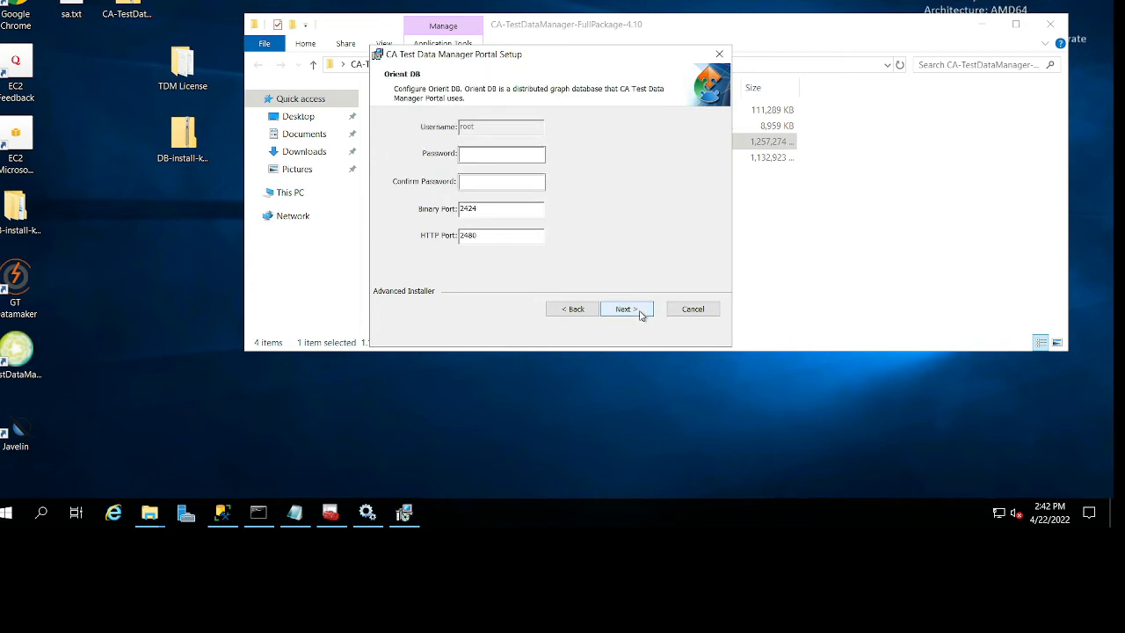
Enter and confirm the Orient DB root password copied from sa.txt, keeping binary port 2424 and HTTP port 2480.
click(518, 151)
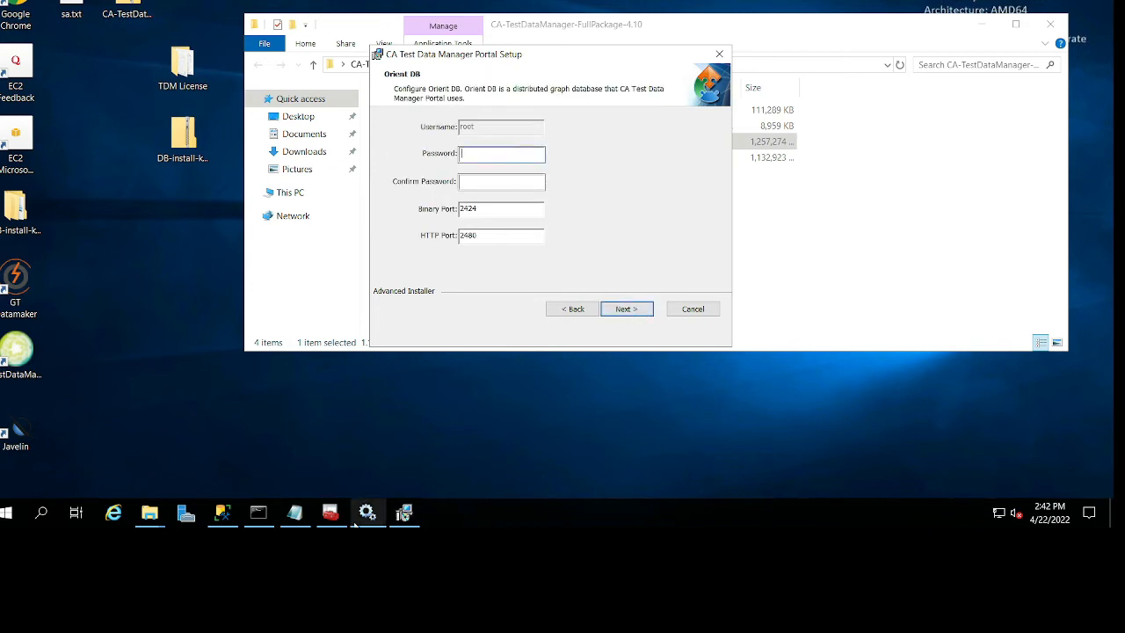
click(294, 511)
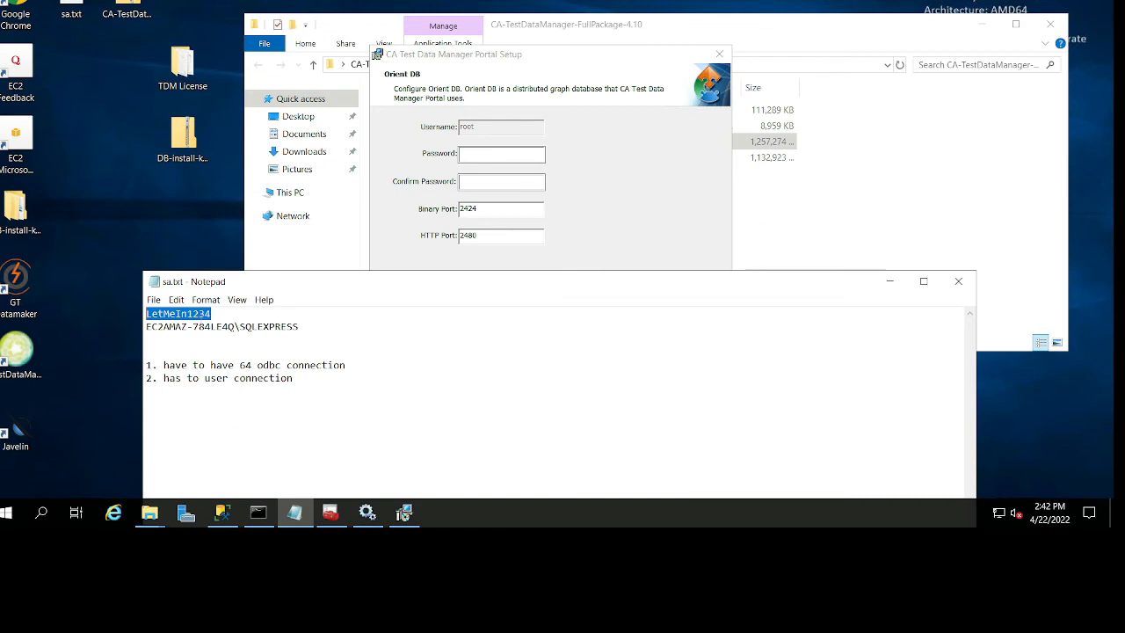
click(204, 314)
drag(220, 314, 106, 314)
click(497, 156)
key(ctrl+v)
click(493, 180)
key(ctrl+v)
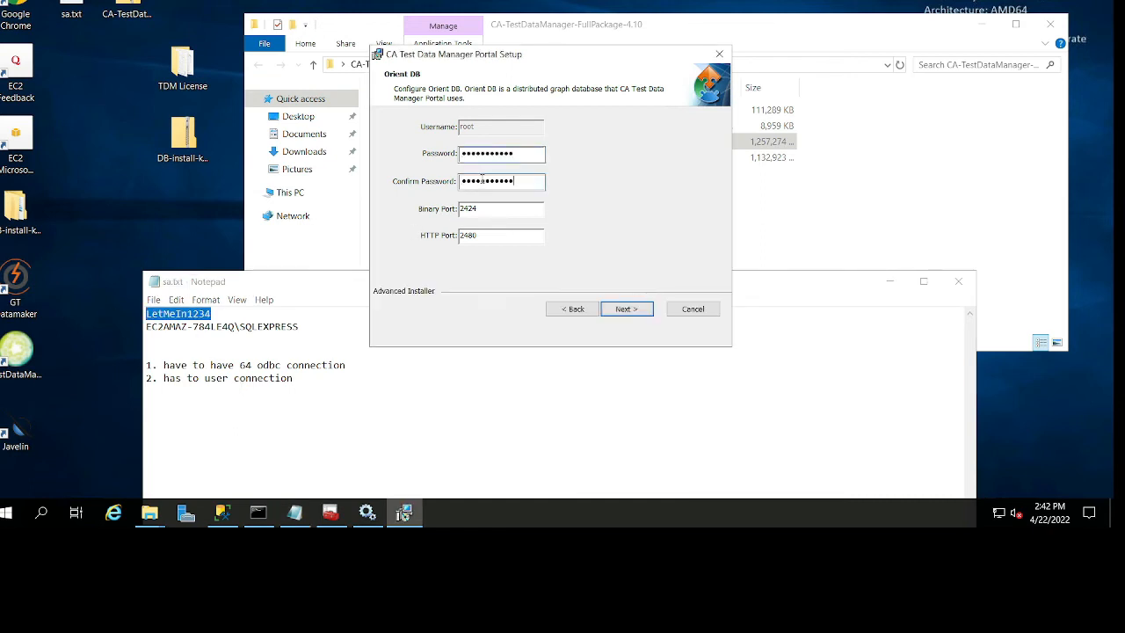
click(640, 311)
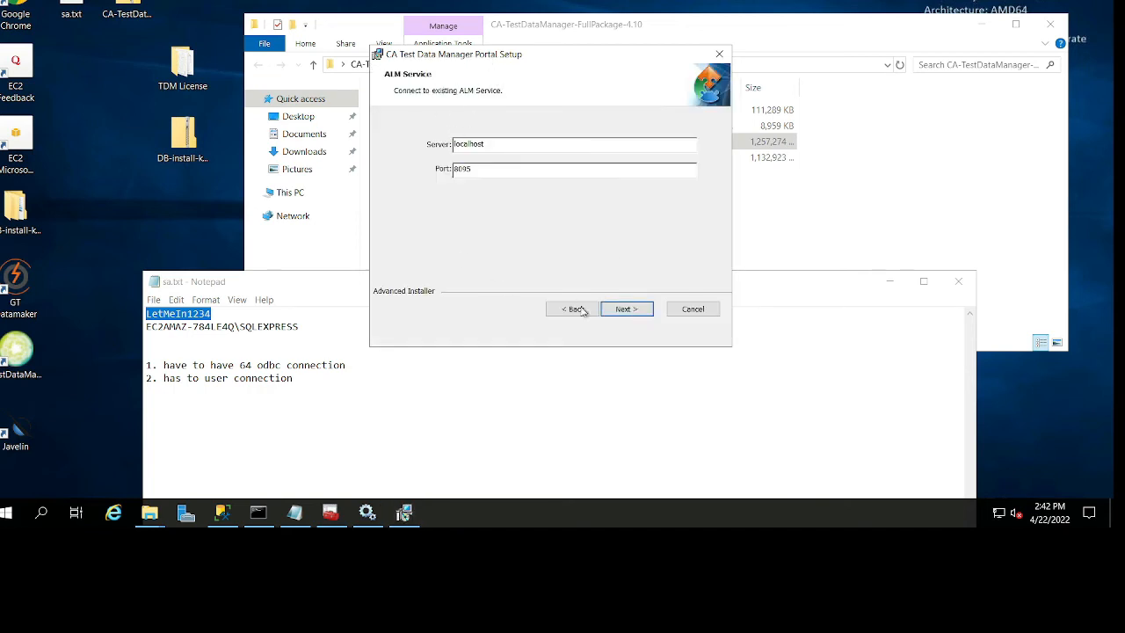
Keep the ALM service at localhost port 8095, install the portal, and finish with its service set to start.
click(620, 312)
click(620, 313)
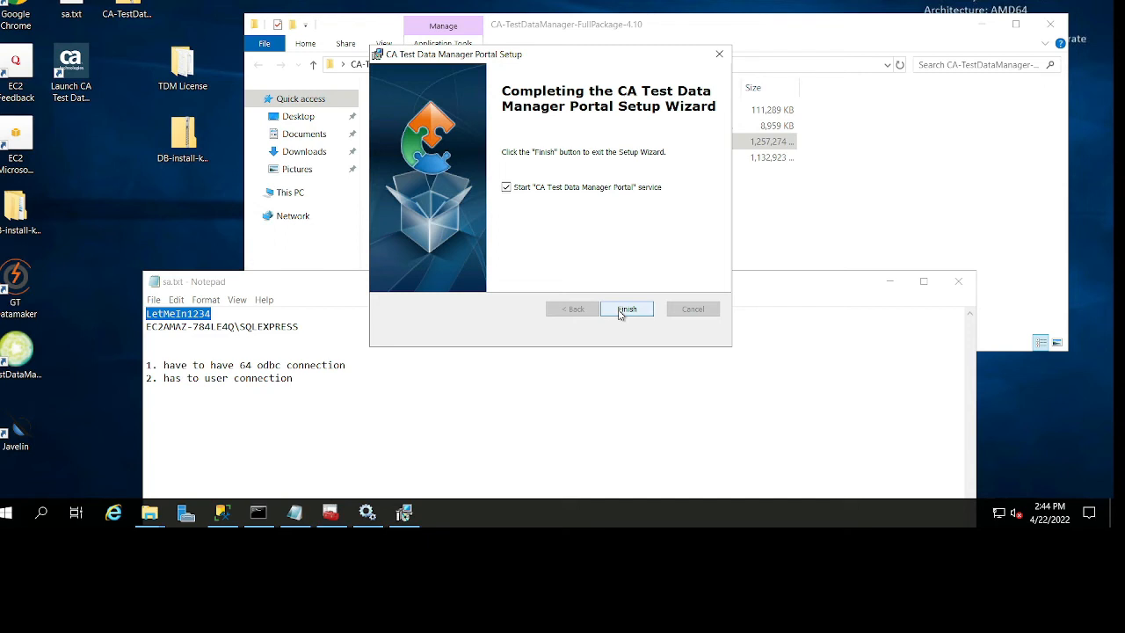
click(619, 310)
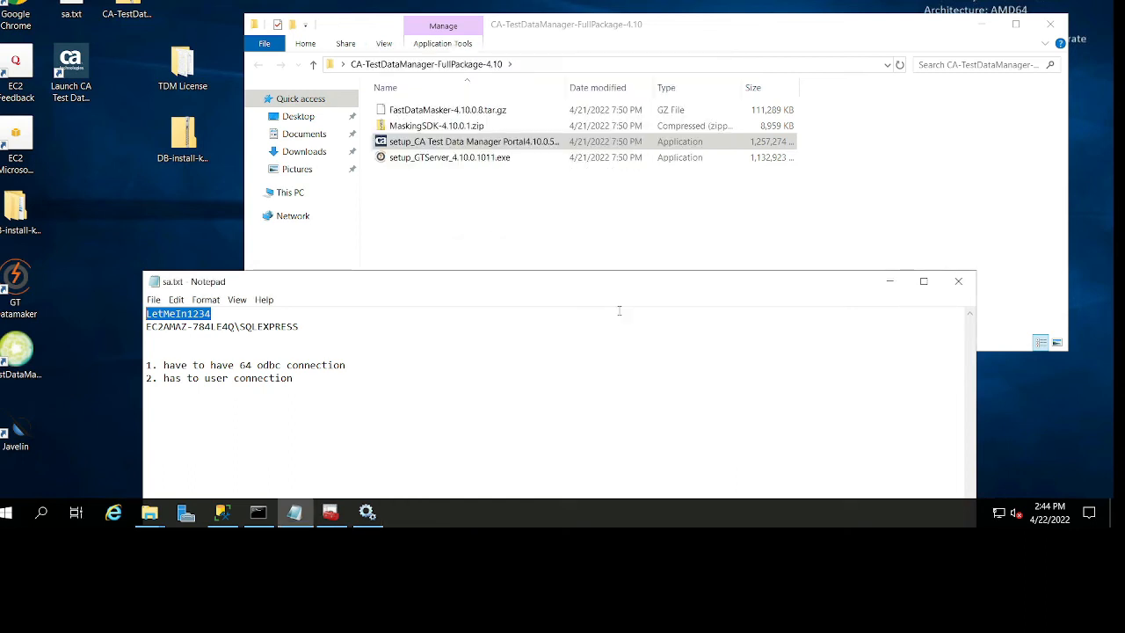
Close the installer package folder and minimize the sa.txt notes.
click(1050, 23)
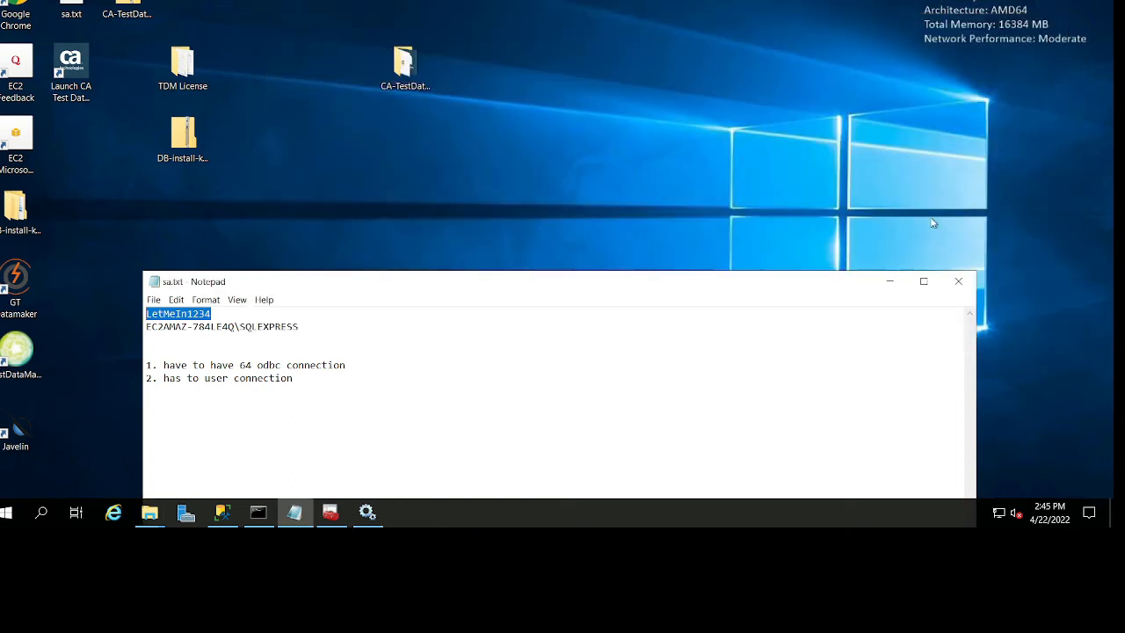
drag(690, 296, 748, 107)
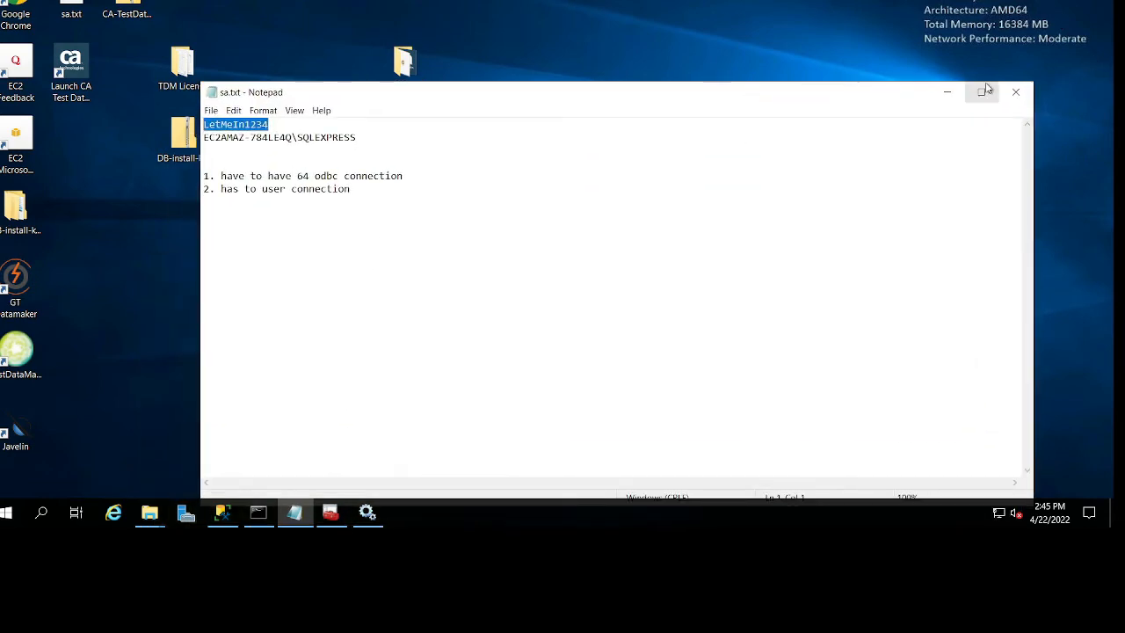
click(948, 92)
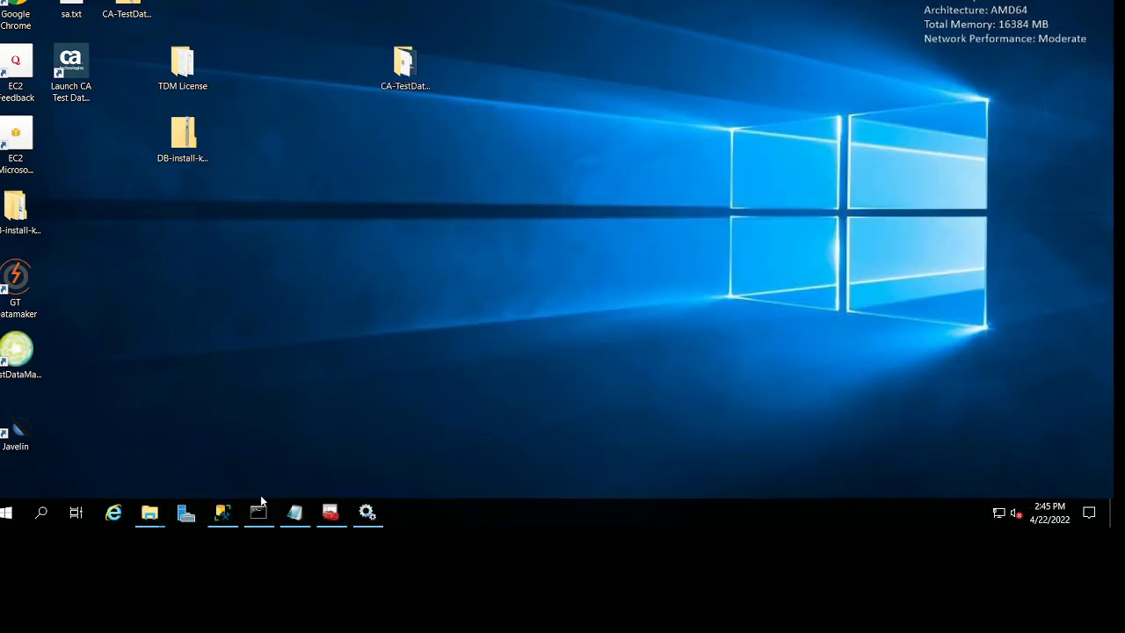
Switch to SQL Server Management Studio and reload the gtrep tables list to check for the repository tables.
click(222, 512)
click(188, 122)
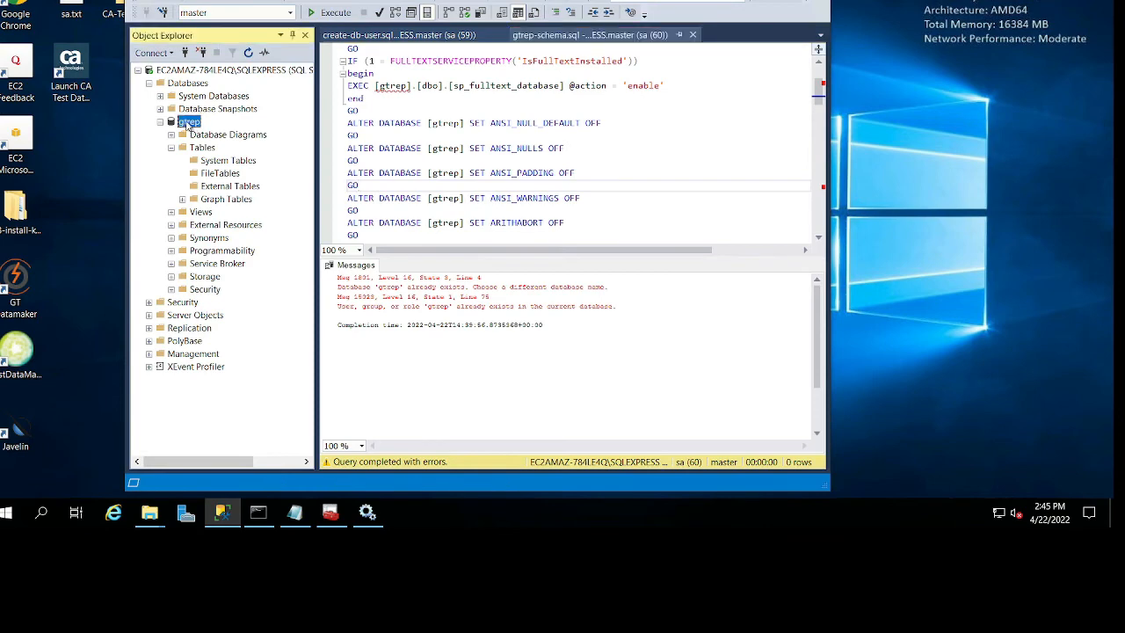
click(171, 147)
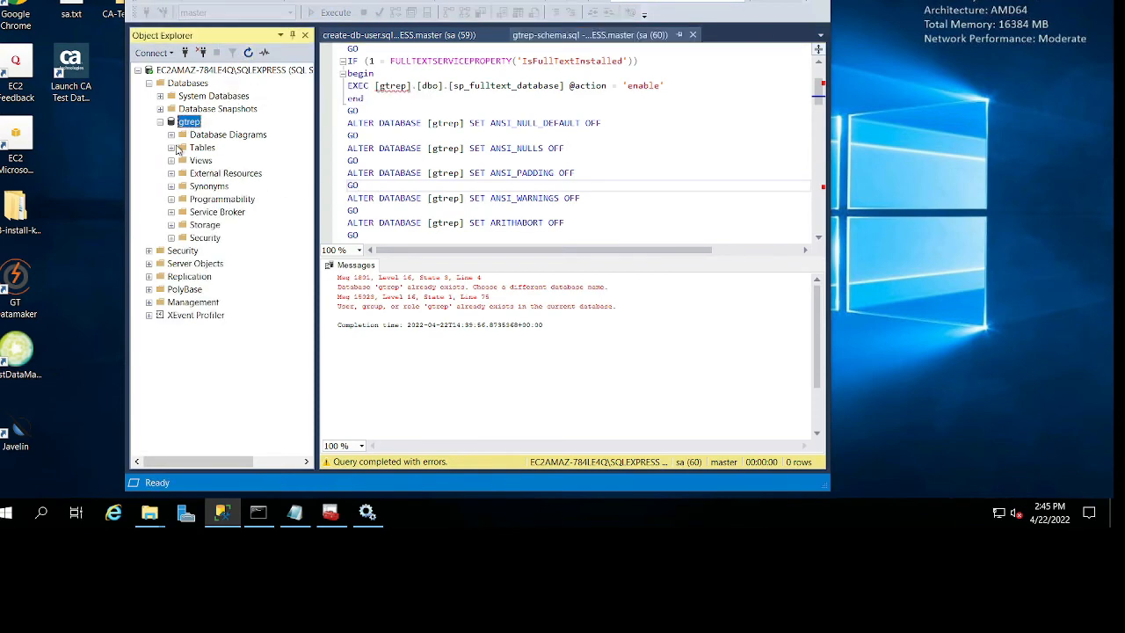
click(172, 148)
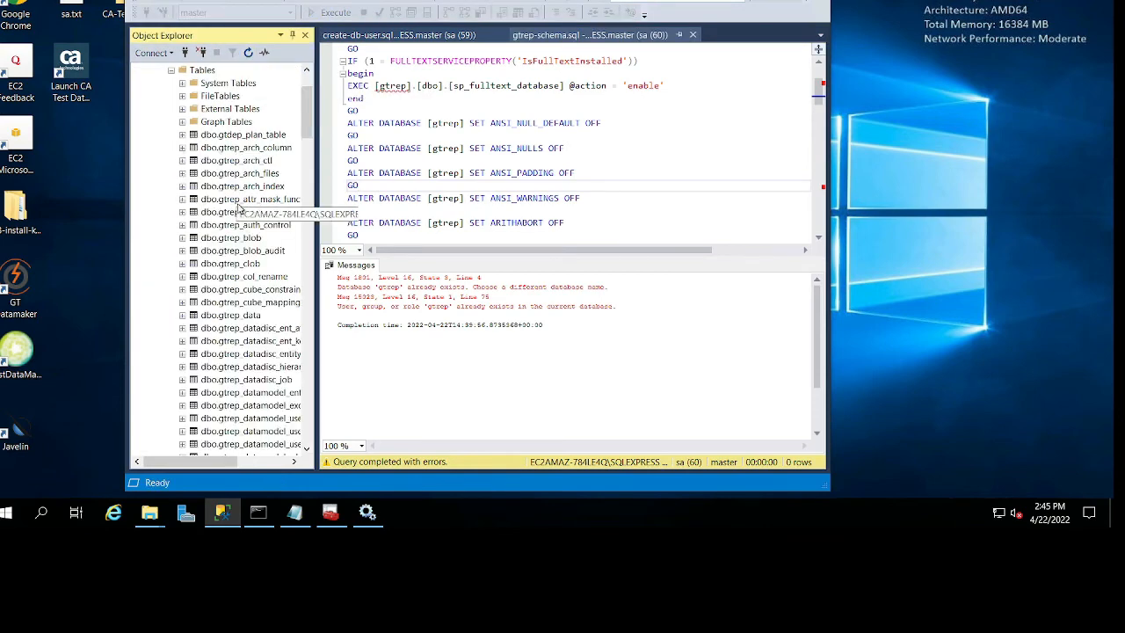
scroll(238, 204, down, 10)
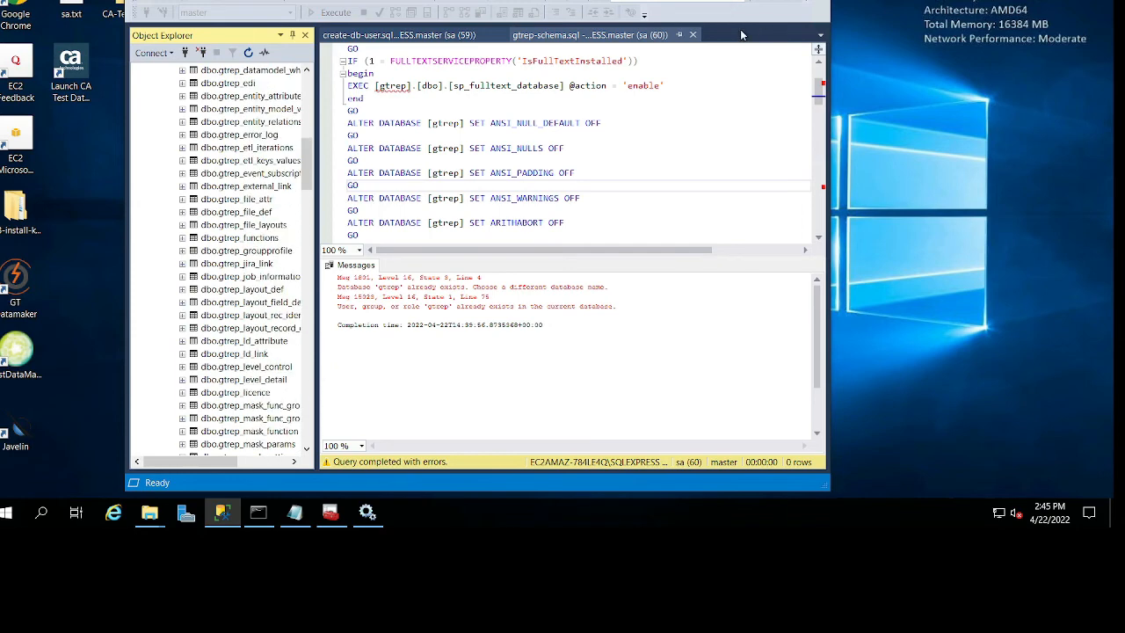
Close the gtrep-schema.sql and create-db-user.sql queries, look through the remaining gtrep tables, and return to the desktop.
click(693, 35)
click(502, 35)
scroll(261, 286, down, 8)
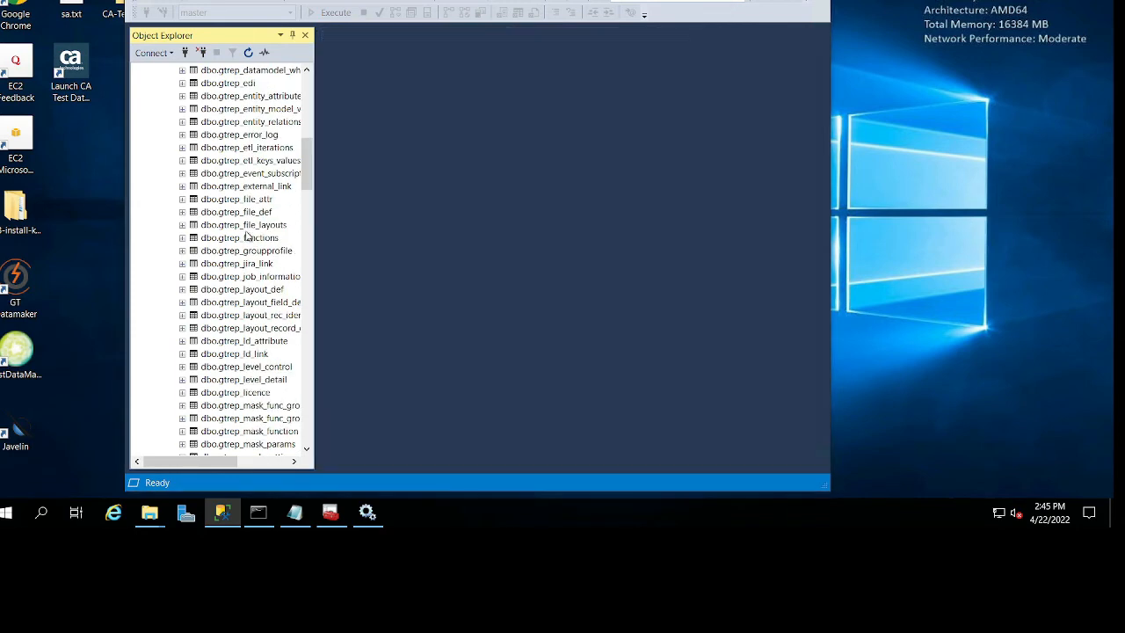
scroll(260, 286, down, 3)
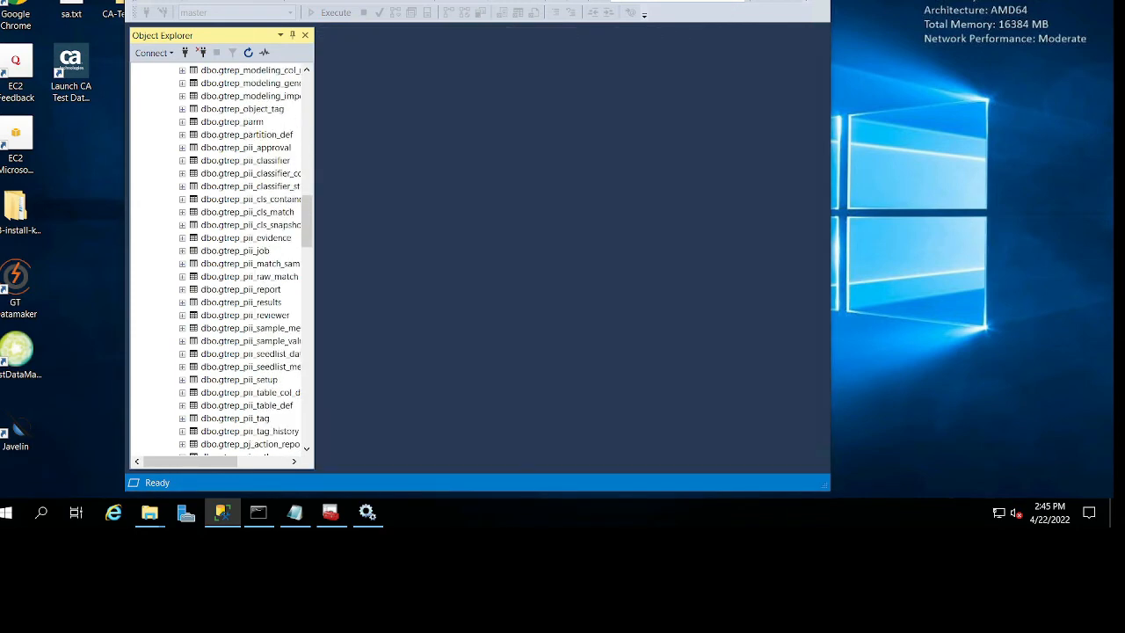
key(super+d)
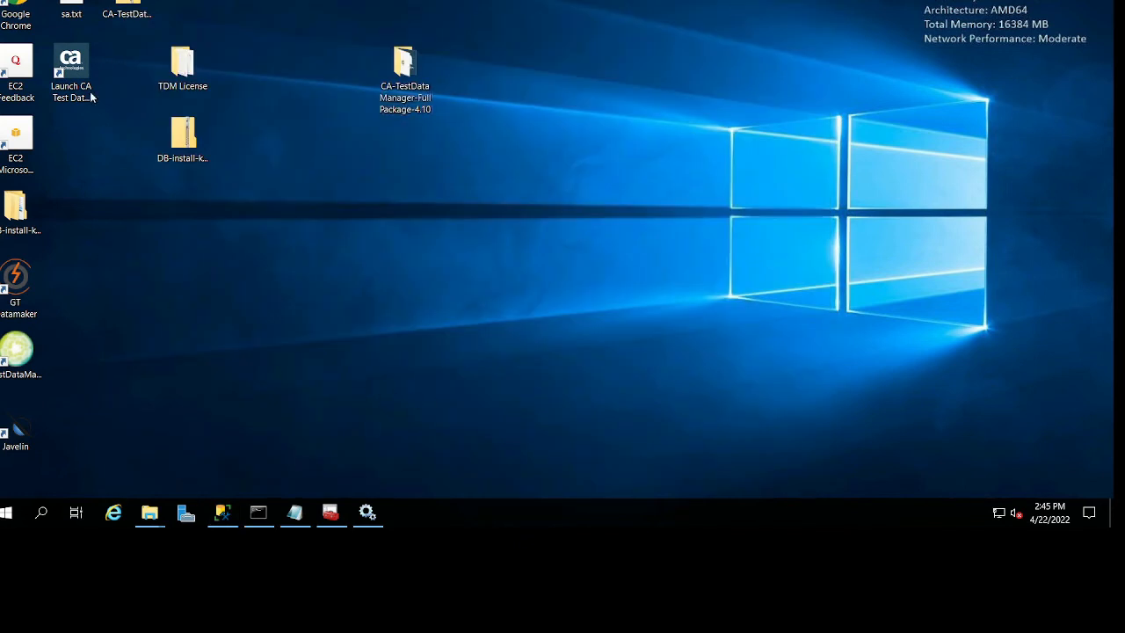
Launch GT Datamaker and define the Test Data Repository as Microsoft SQL Server with ODBC source gtrep64-user.
double_click(24, 289)
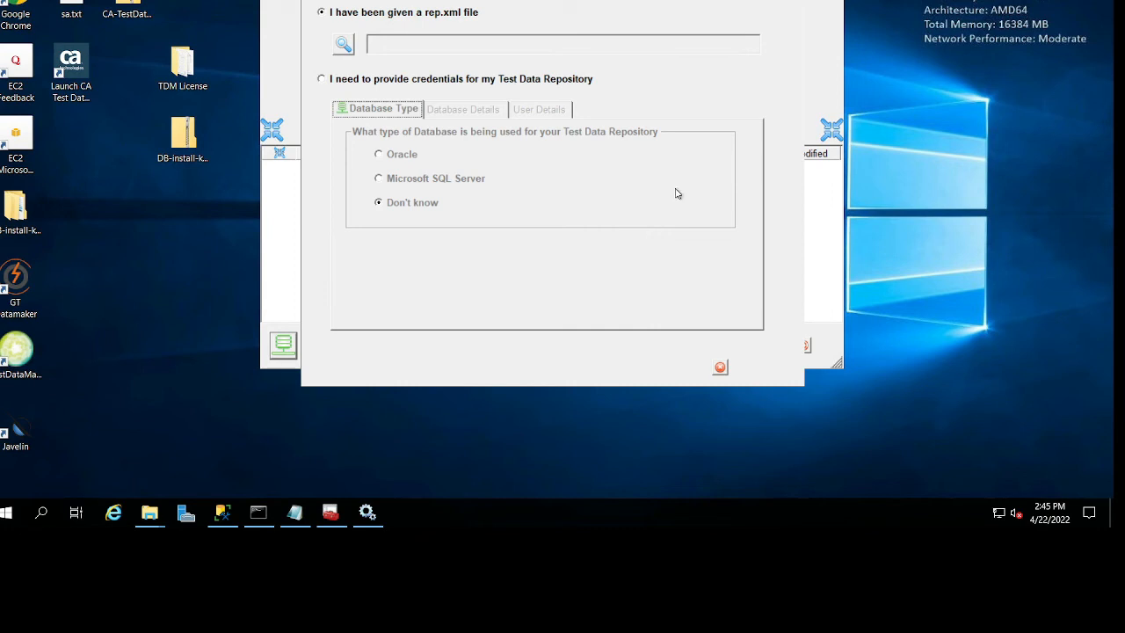
click(409, 184)
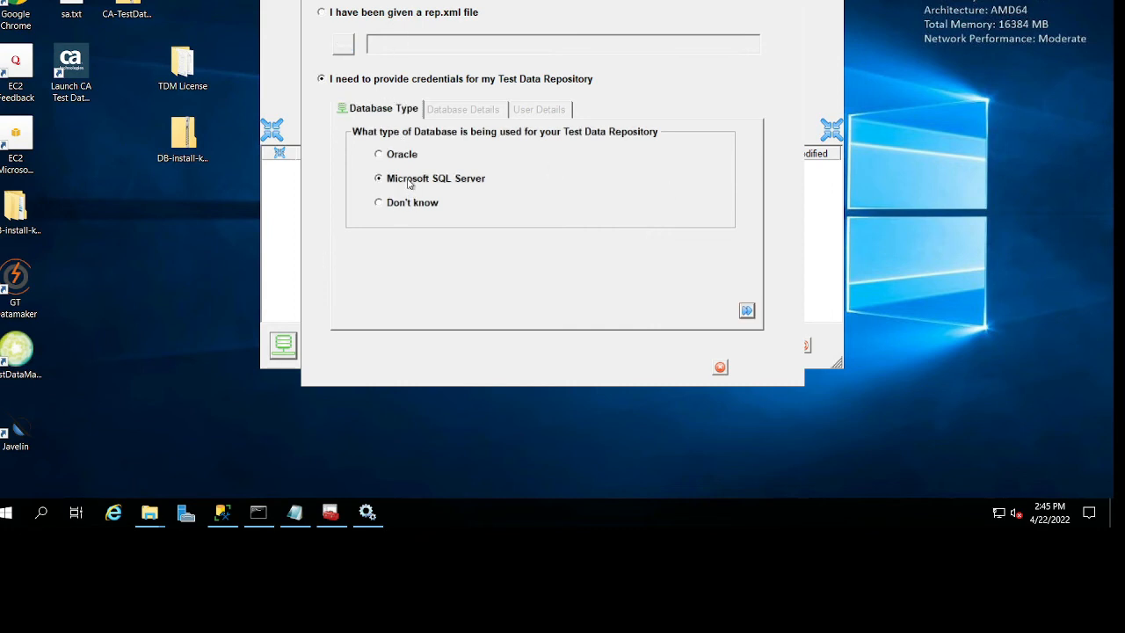
click(747, 312)
click(680, 155)
click(640, 169)
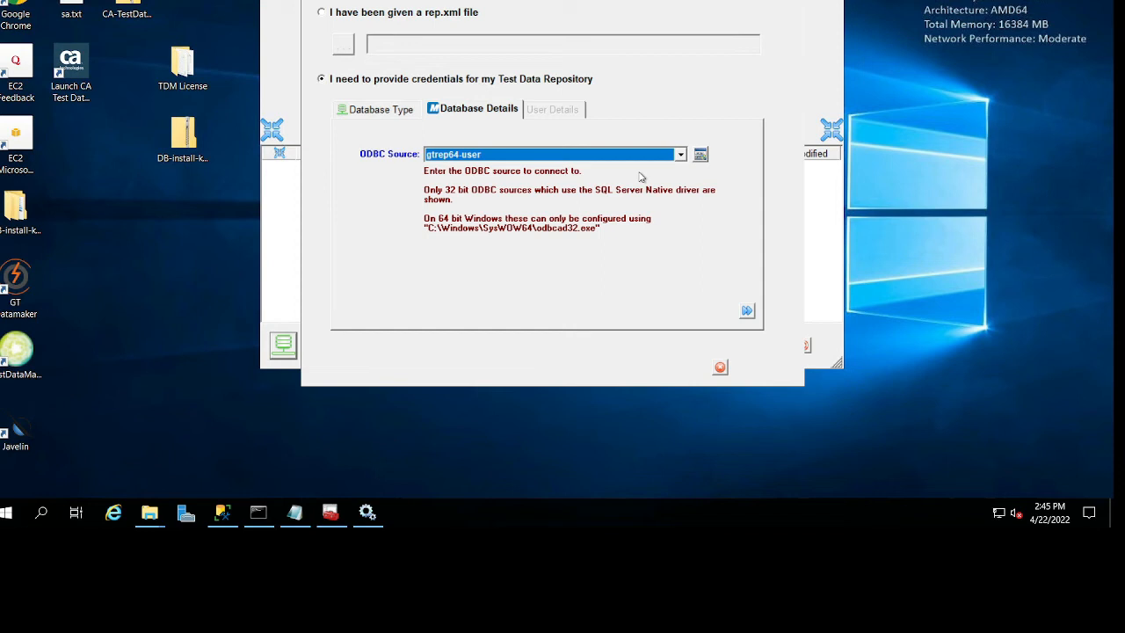
click(747, 312)
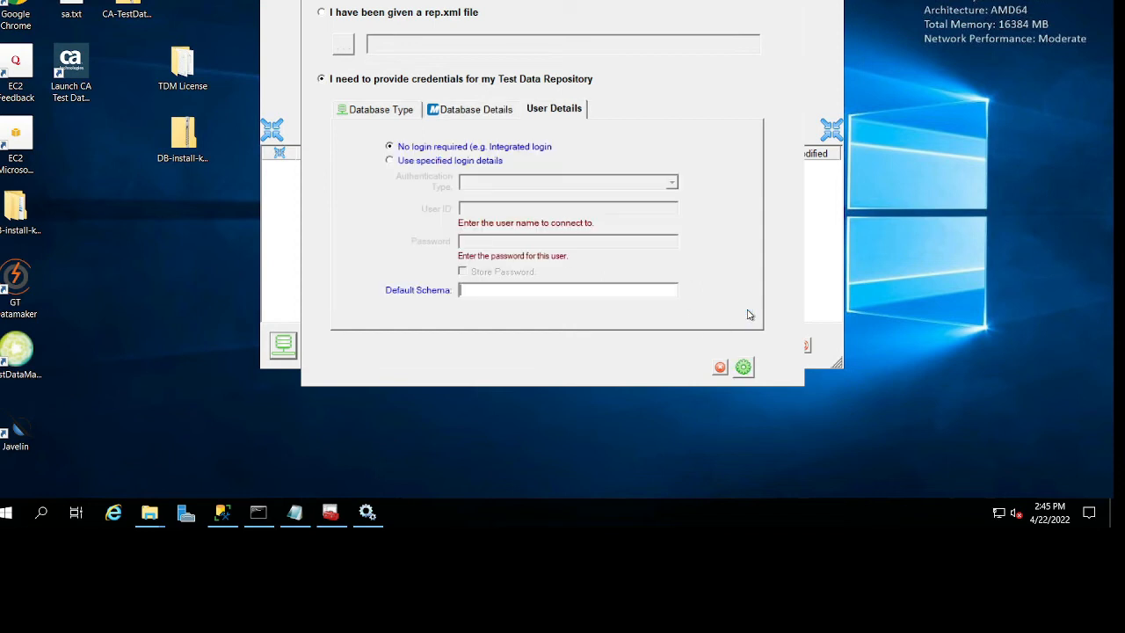
Use specified login details for the repository: user ID sa, the account password, and default schema dbo.
click(427, 167)
click(295, 512)
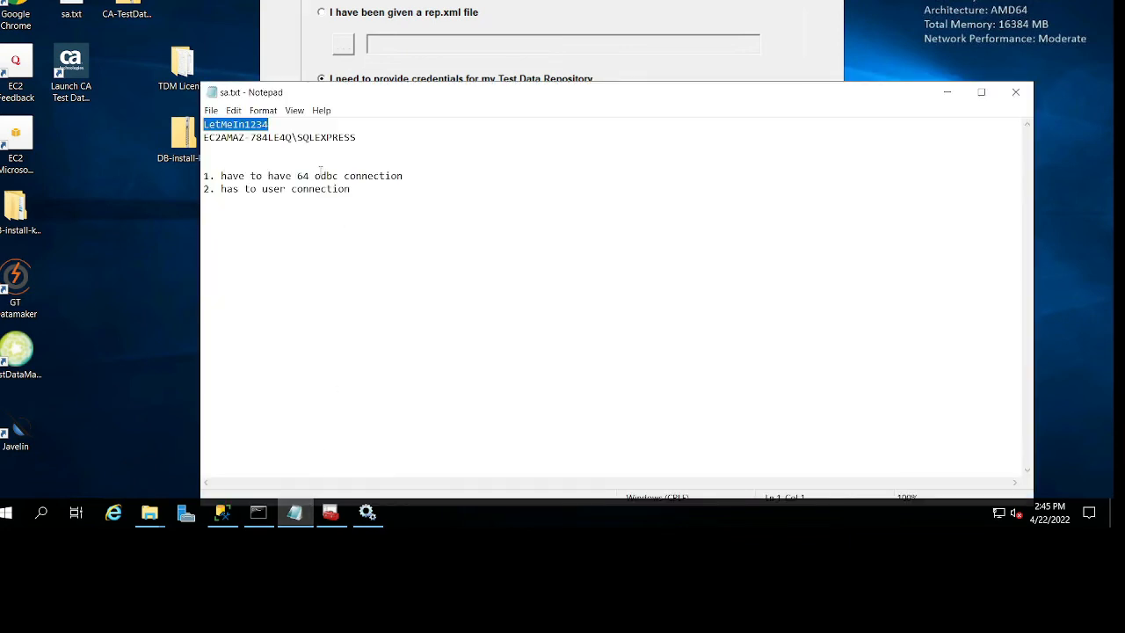
click(532, 51)
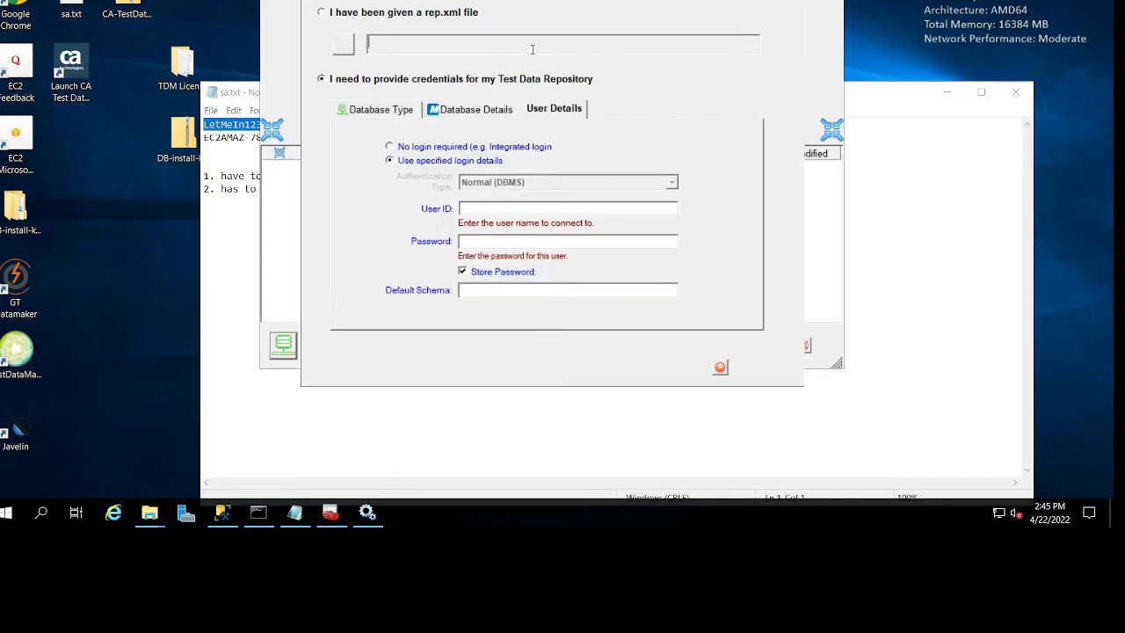
click(504, 208)
text(sa)
key(ctrl+v)
click(497, 291)
text(db)
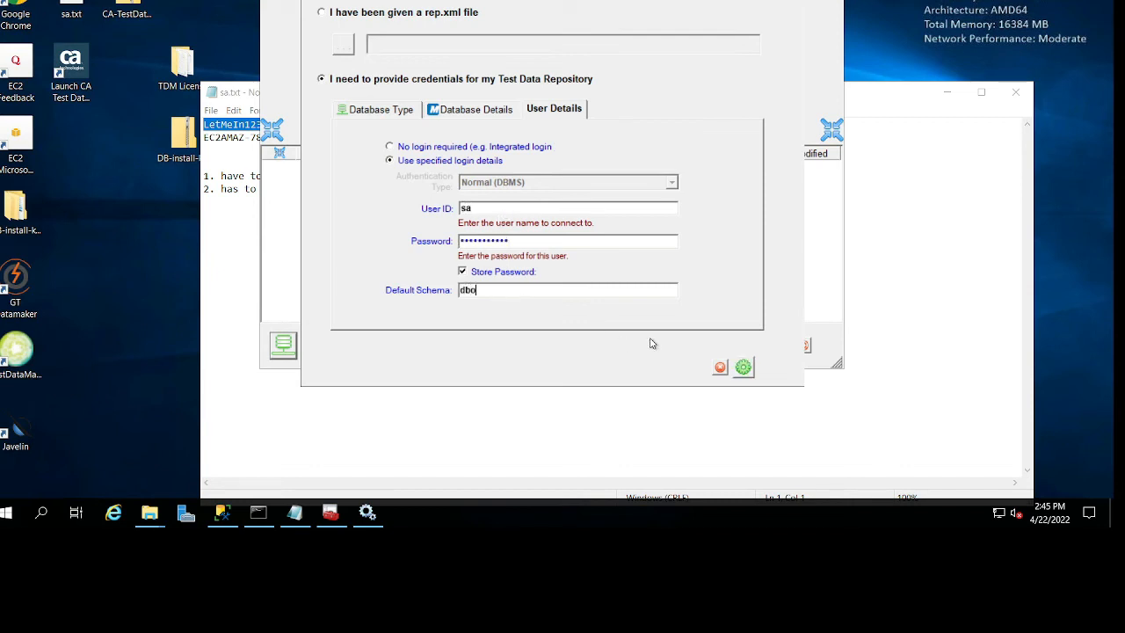
Test the repository connection and save it as the profile "sa - gtrep64-user".
click(741, 368)
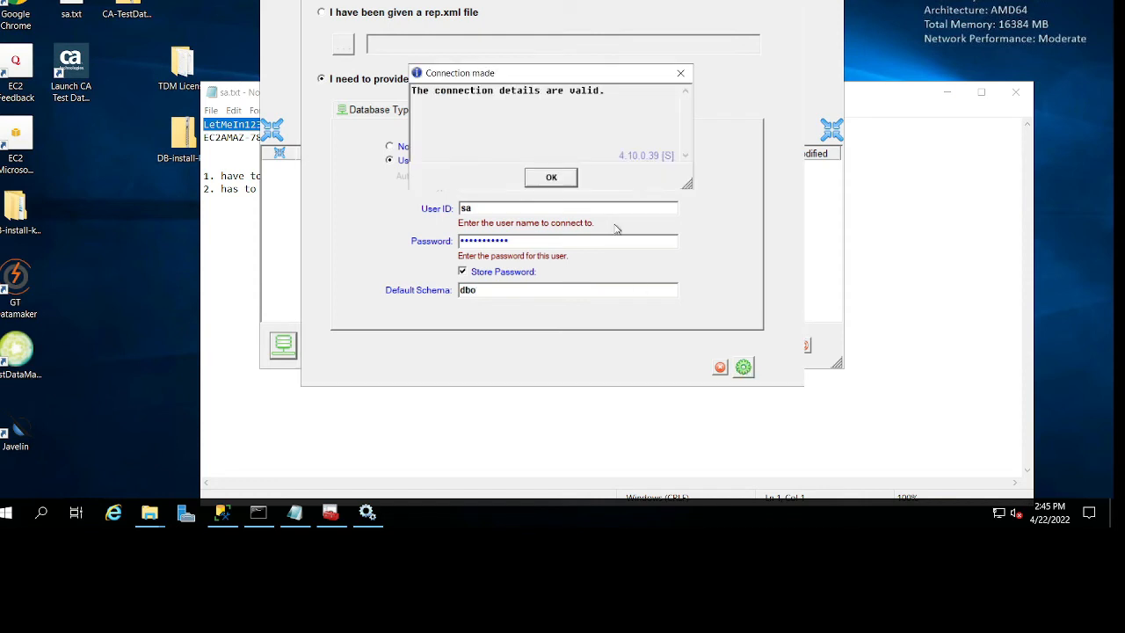
click(551, 178)
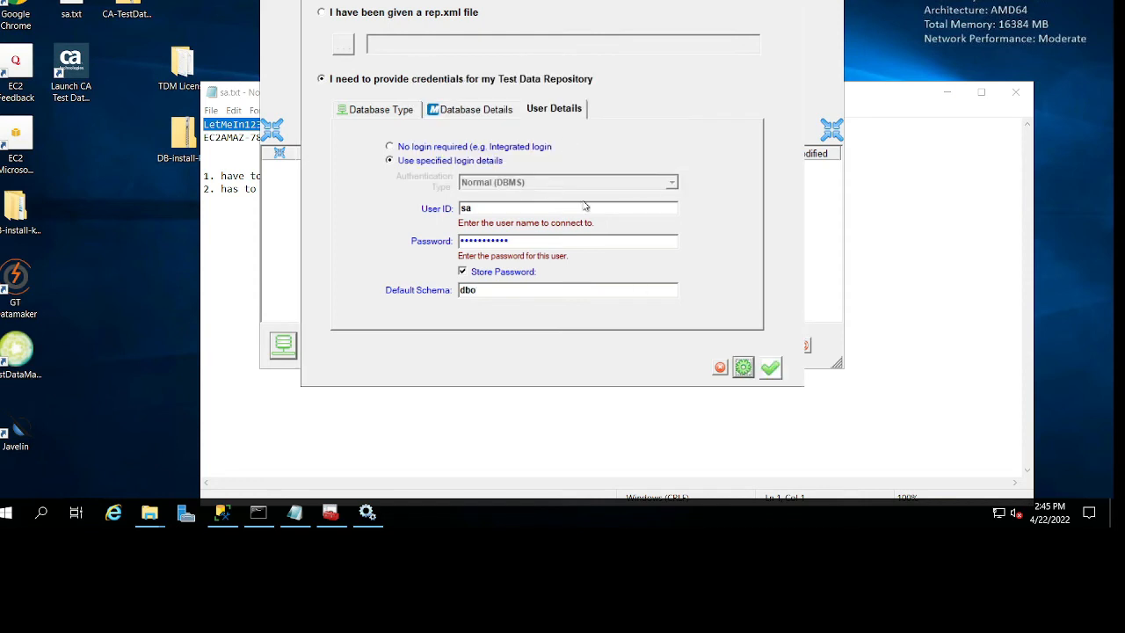
click(771, 369)
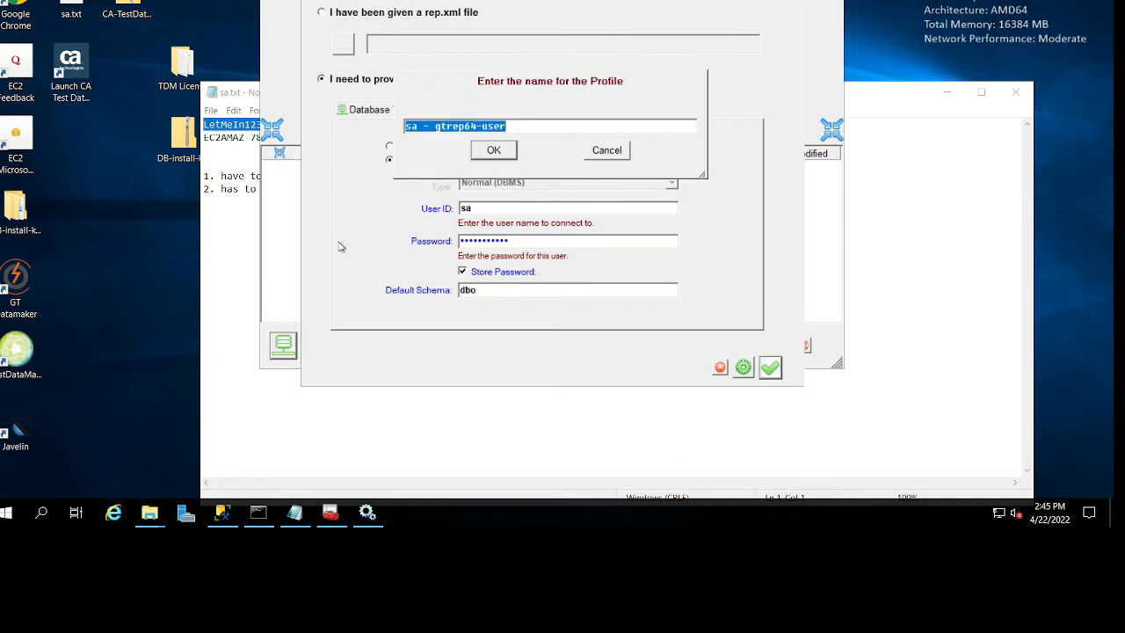
click(493, 150)
click(514, 180)
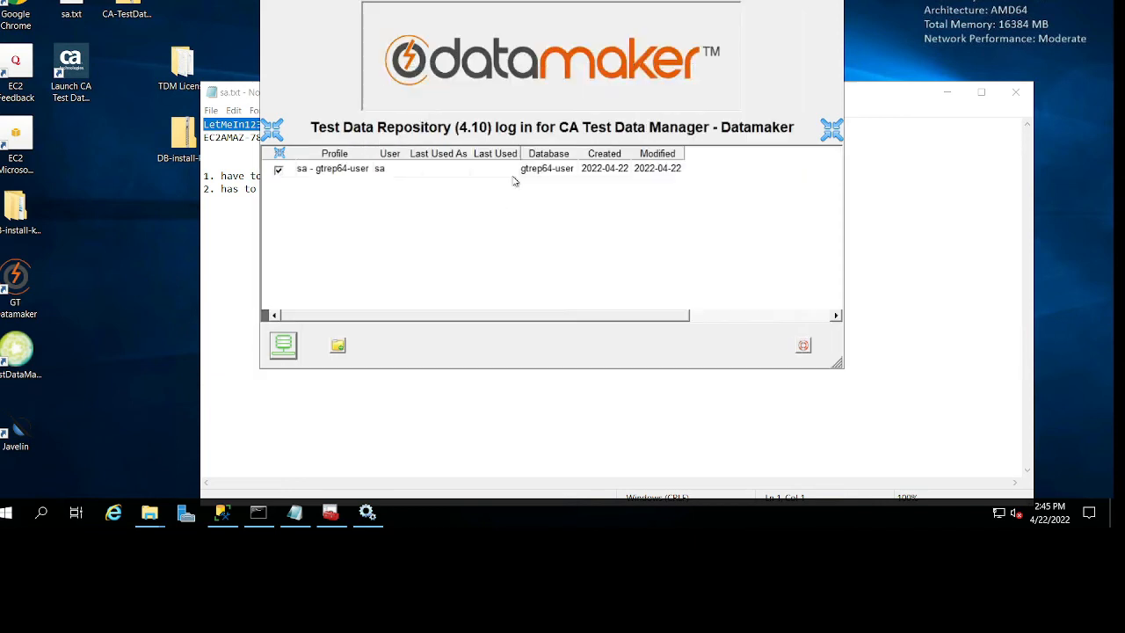
Try to connect to the repository with the sa - gtrep64-user profile, read the response message and dismiss it.
click(285, 353)
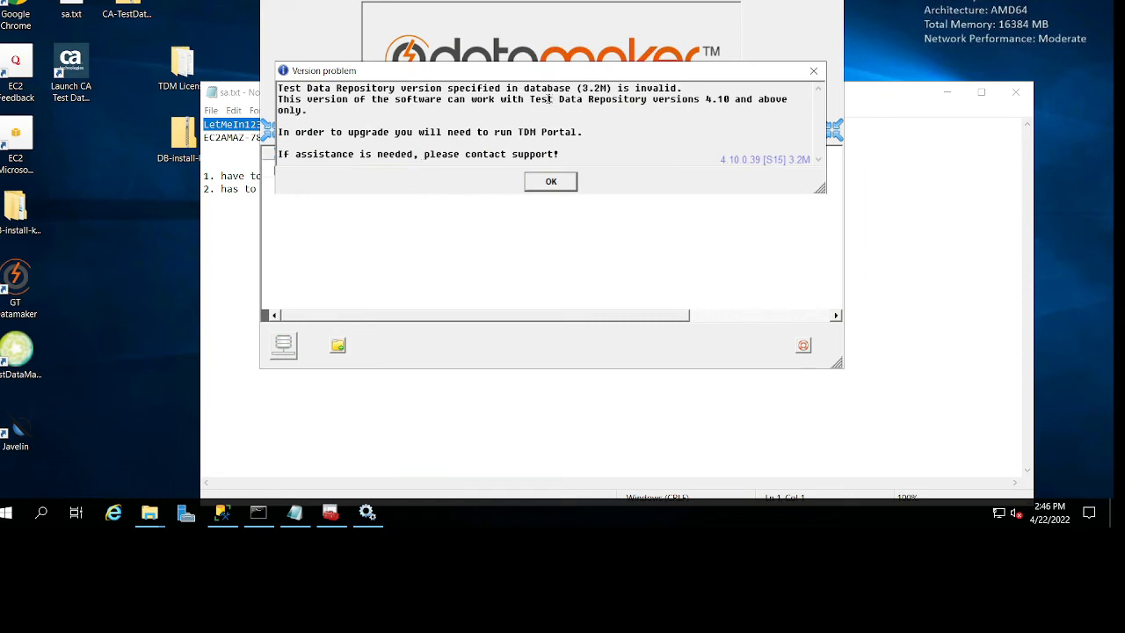
drag(355, 88, 565, 107)
click(623, 114)
drag(277, 132, 584, 137)
click(570, 157)
drag(649, 98, 515, 139)
click(379, 115)
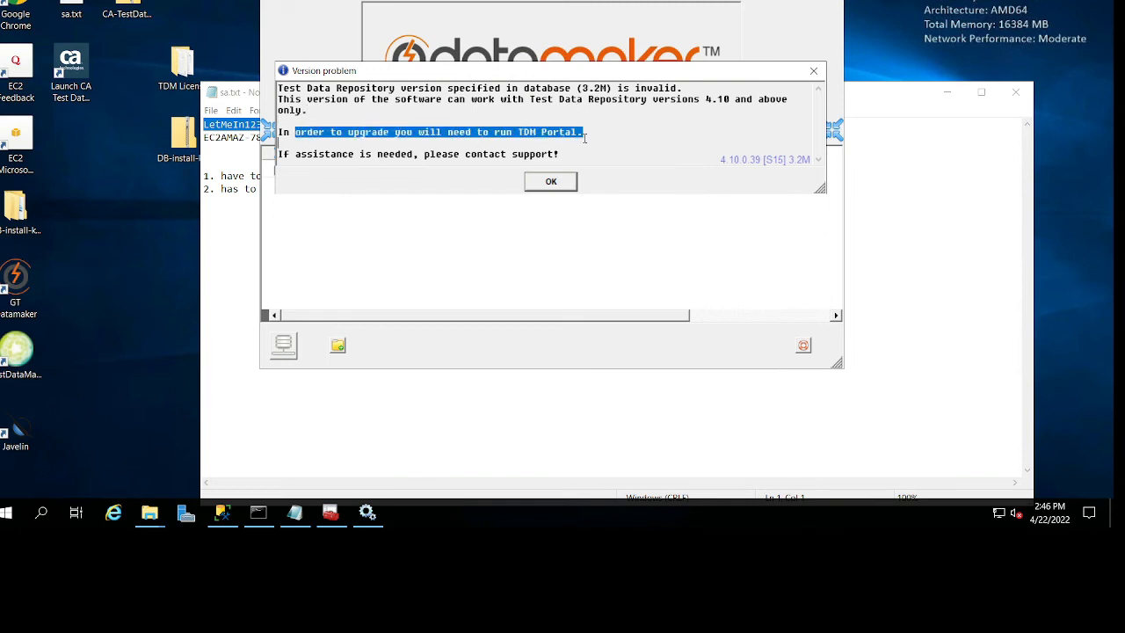
click(551, 181)
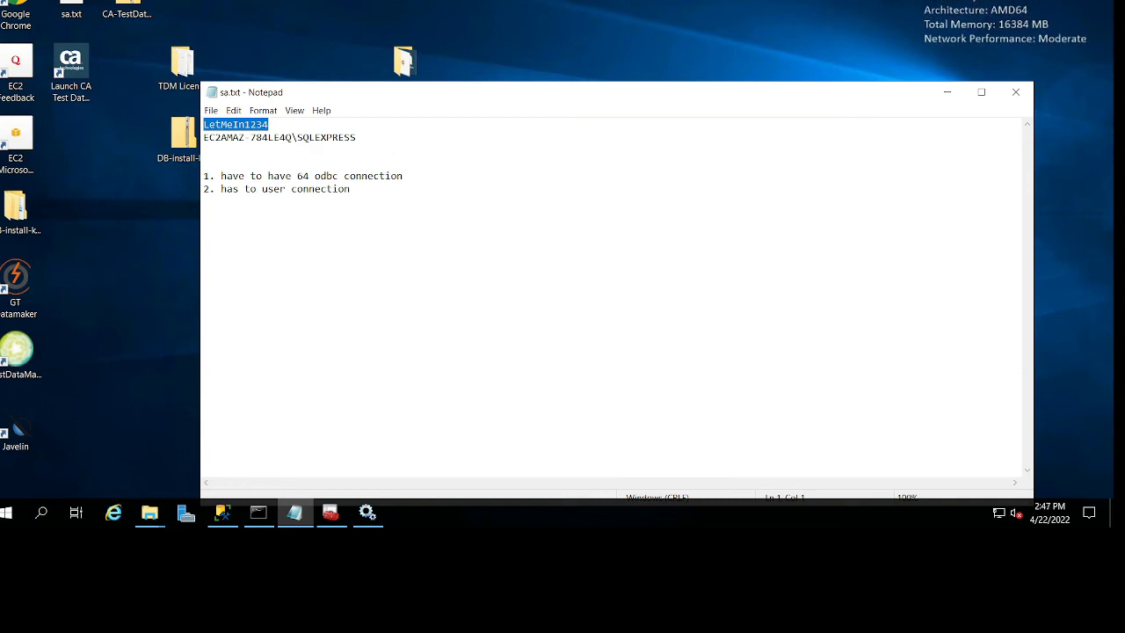
Launch the CA Test Data Manager Portal from the desktop, check its page in the browser and minimize the window.
click(93, 68)
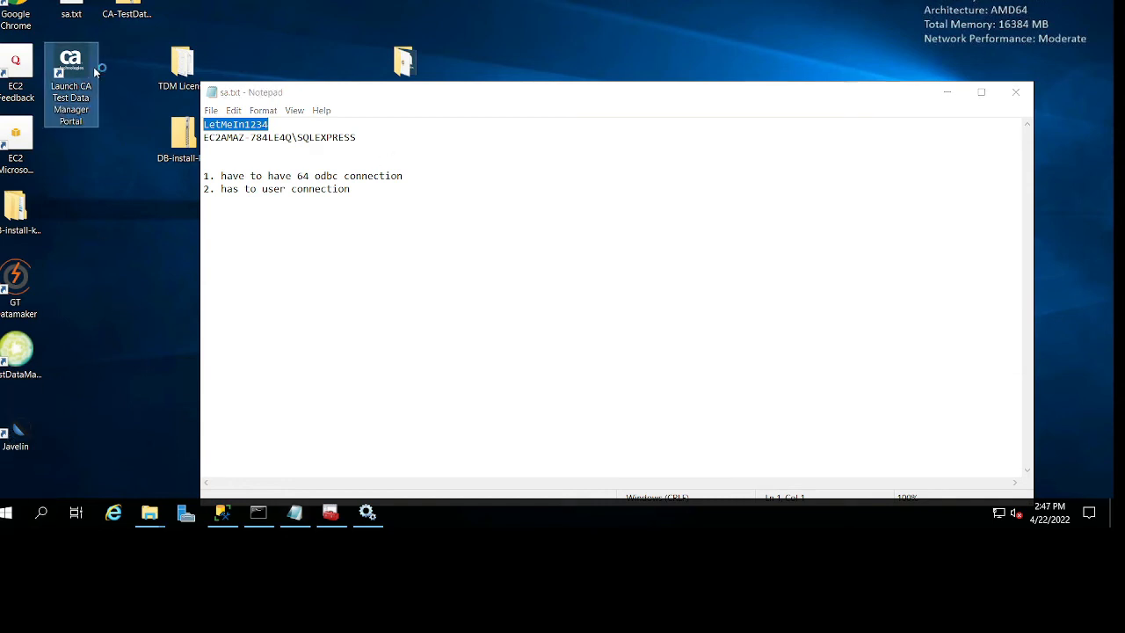
double_click(93, 67)
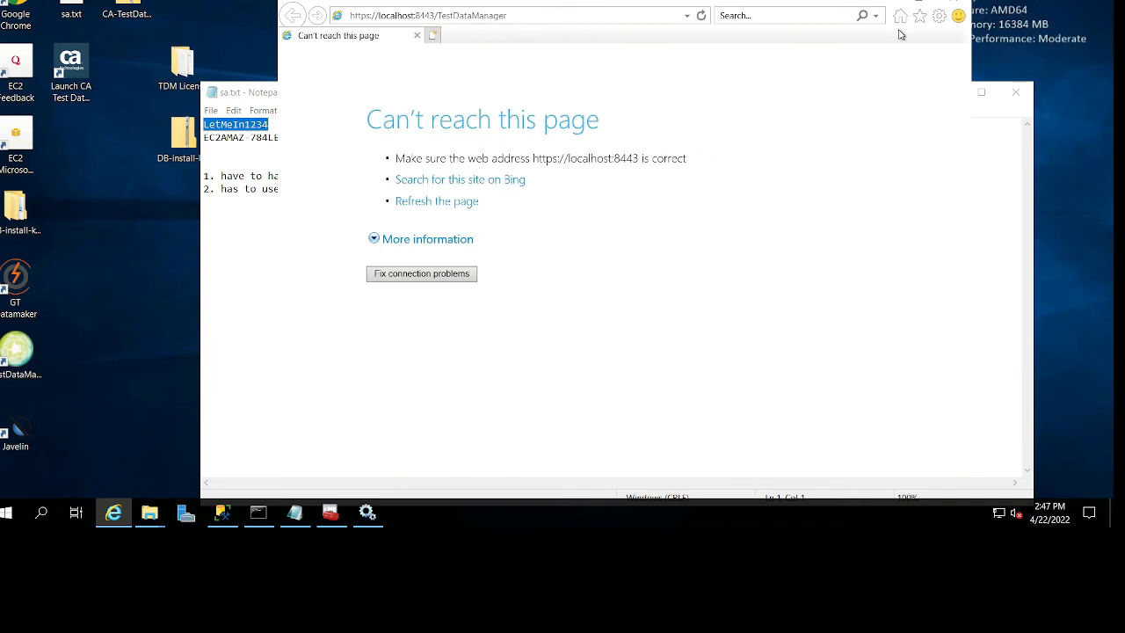
click(922, 1)
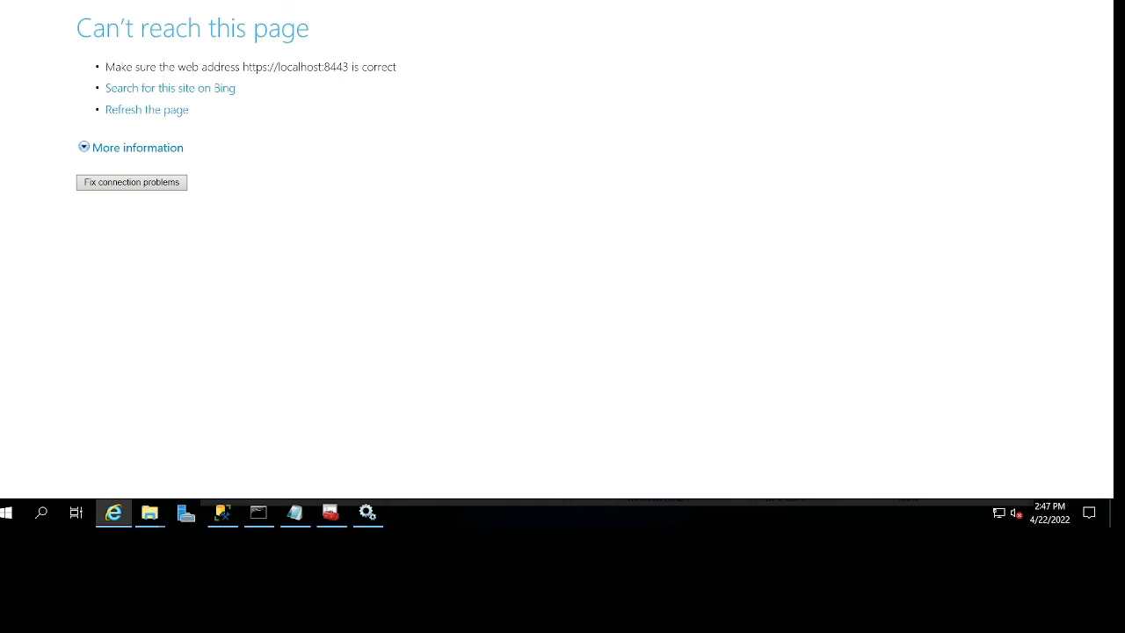
click(1027, 0)
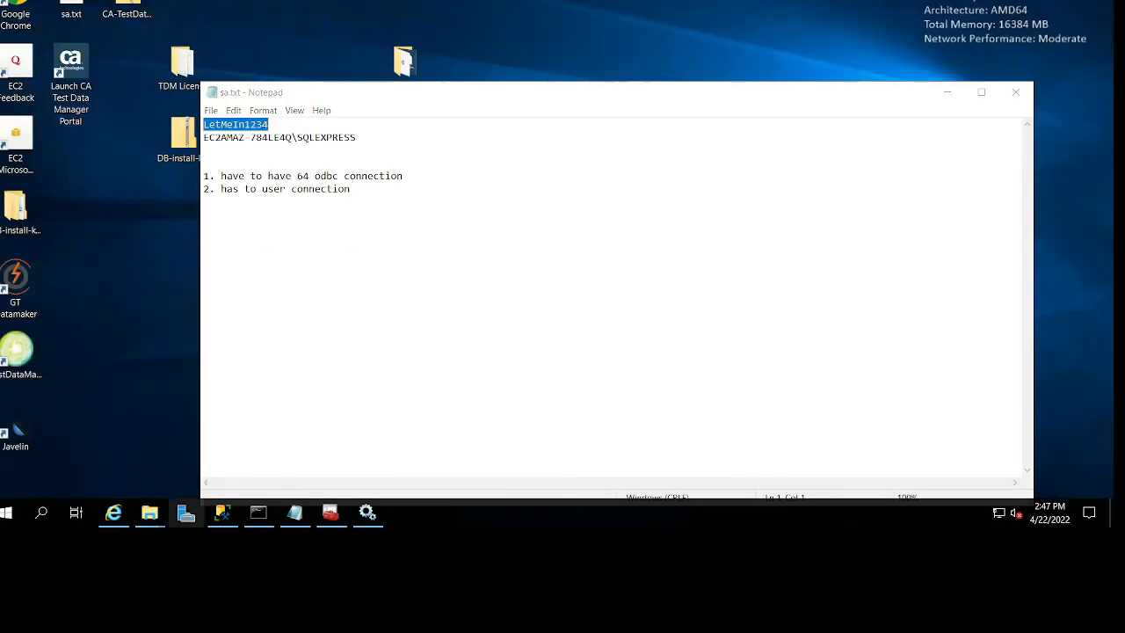
Switch to File Explorer, open the C: drive and check the contents of the Program Files folder.
click(149, 512)
click(70, 454)
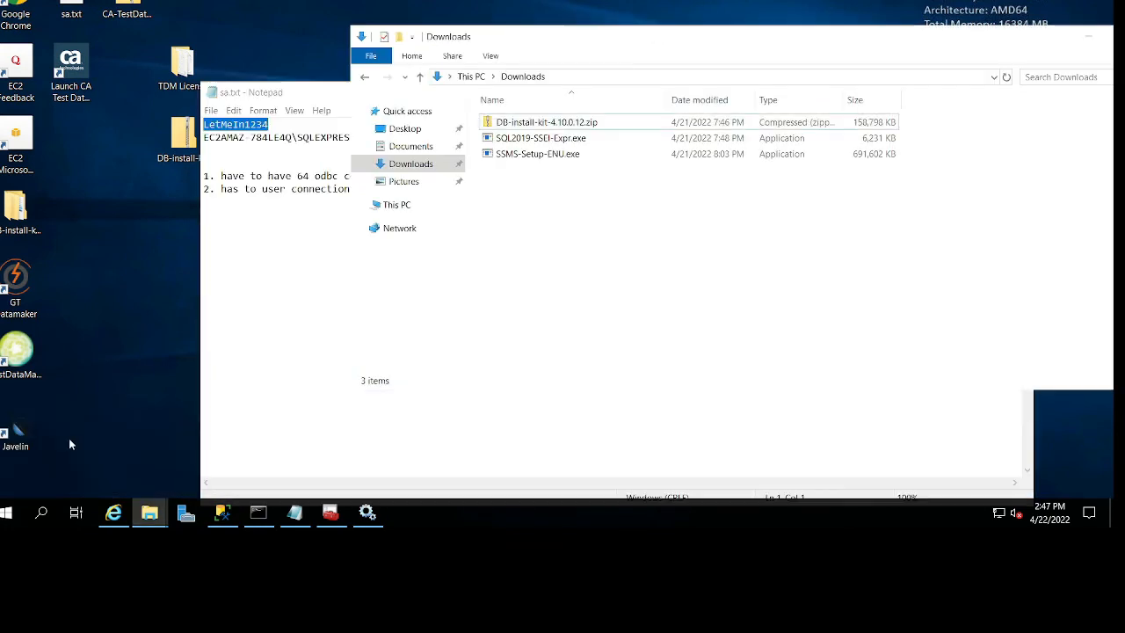
click(396, 204)
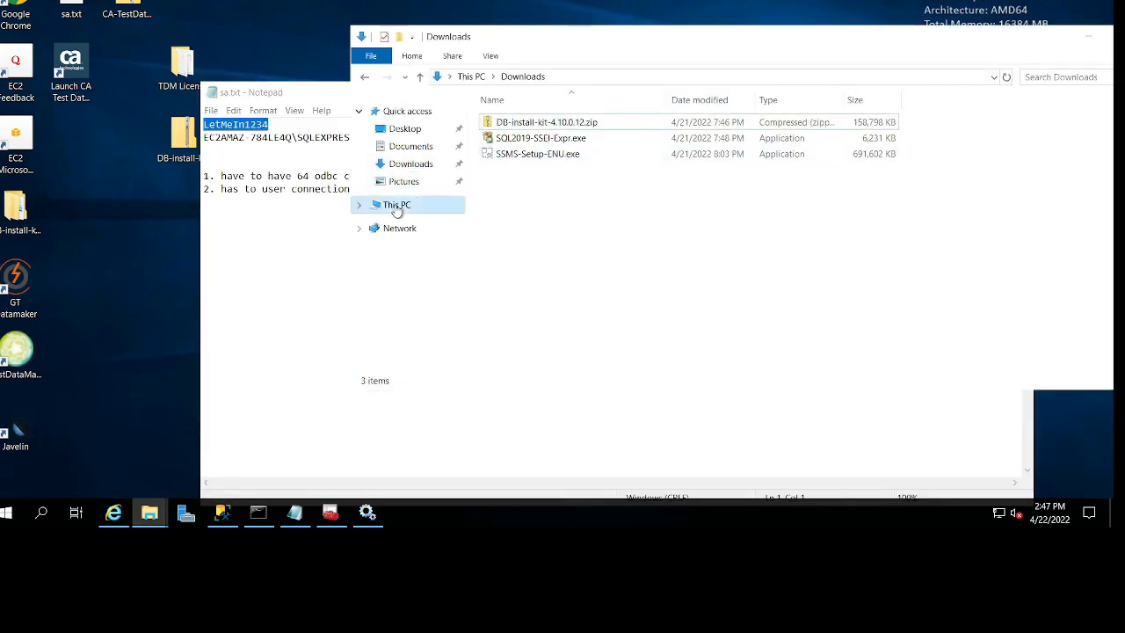
click(558, 286)
double_click(557, 285)
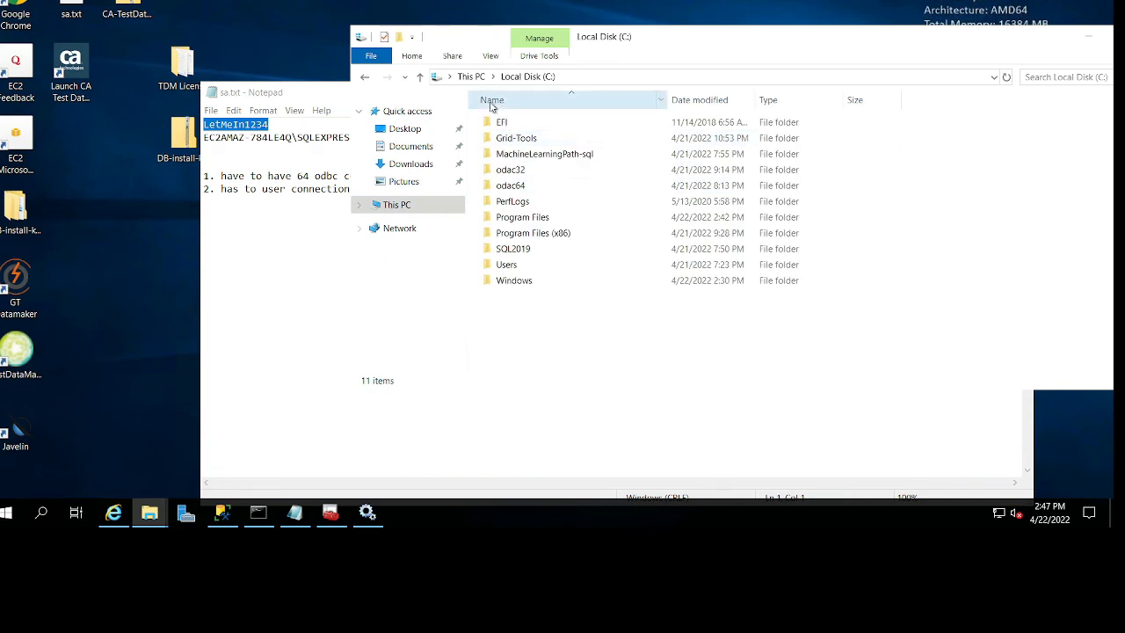
double_click(545, 217)
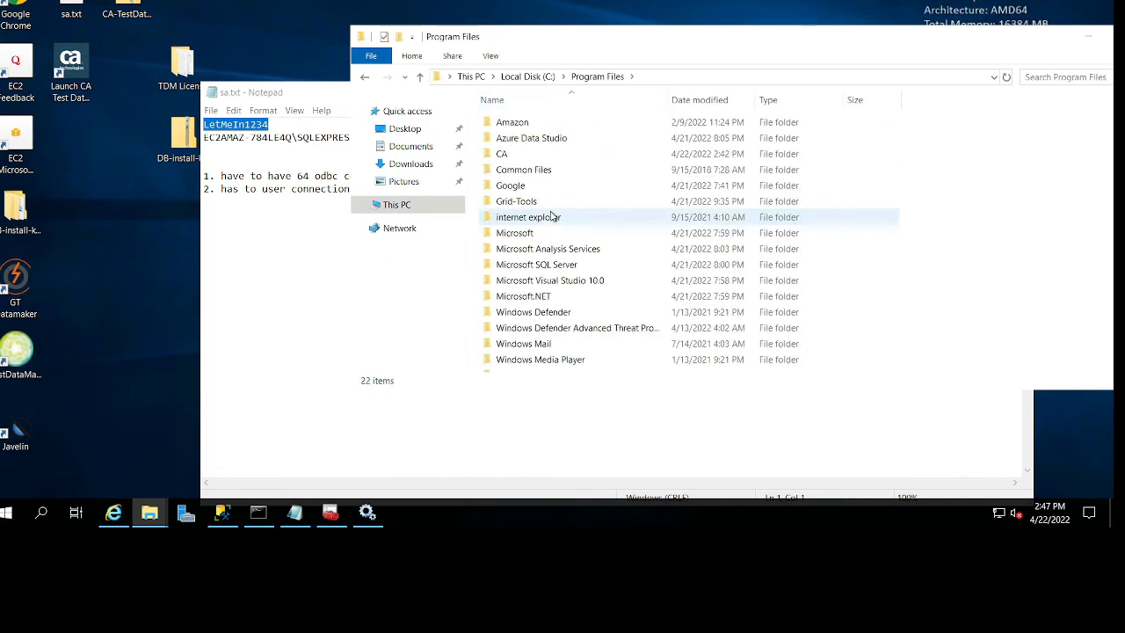
key(alt+Left)
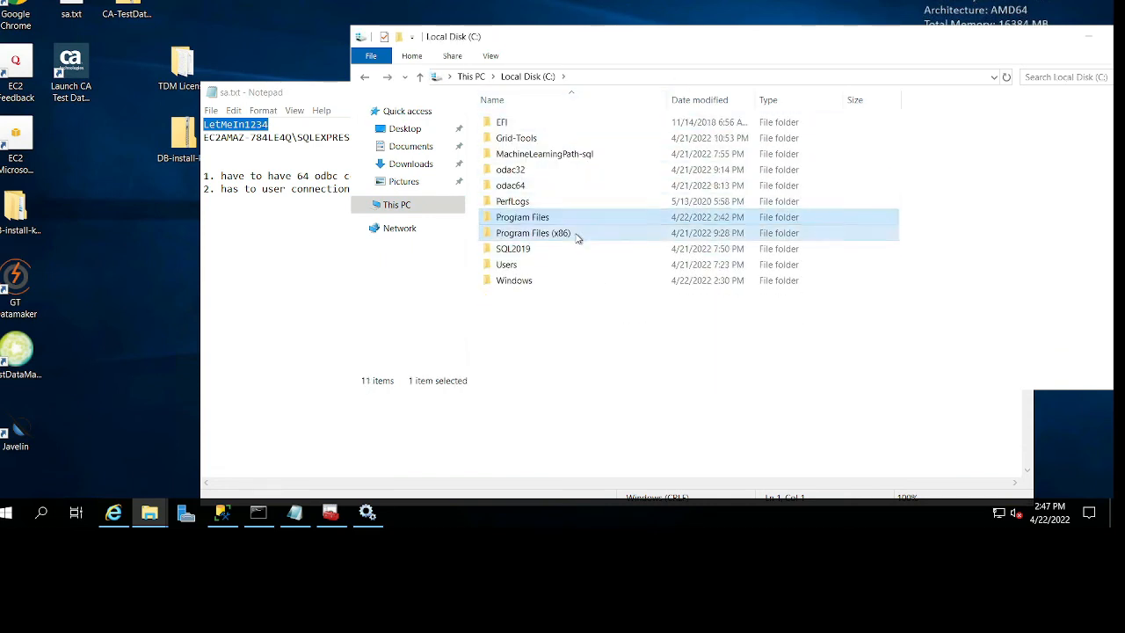
Look through the GTDatamaker folder under Program Files (x86)\Grid-Tools and return to the C: drive.
double_click(578, 233)
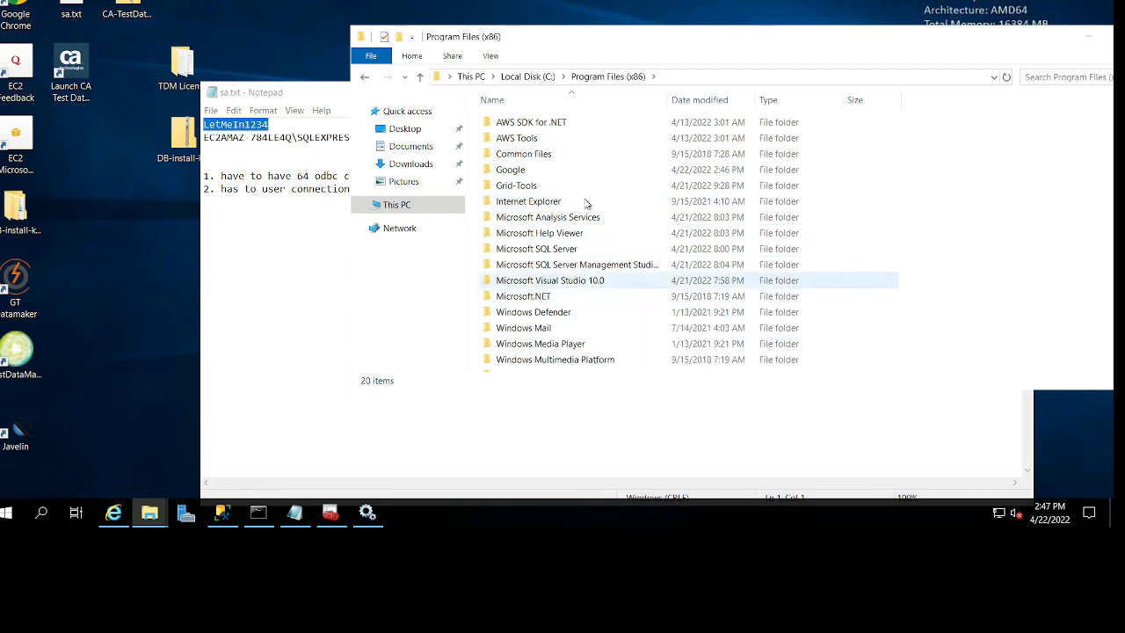
double_click(573, 188)
double_click(538, 126)
scroll(582, 299, down, 5)
scroll(584, 290, up, 5)
key(BackSpace)
key(BackSpace)
key(BackSpace)
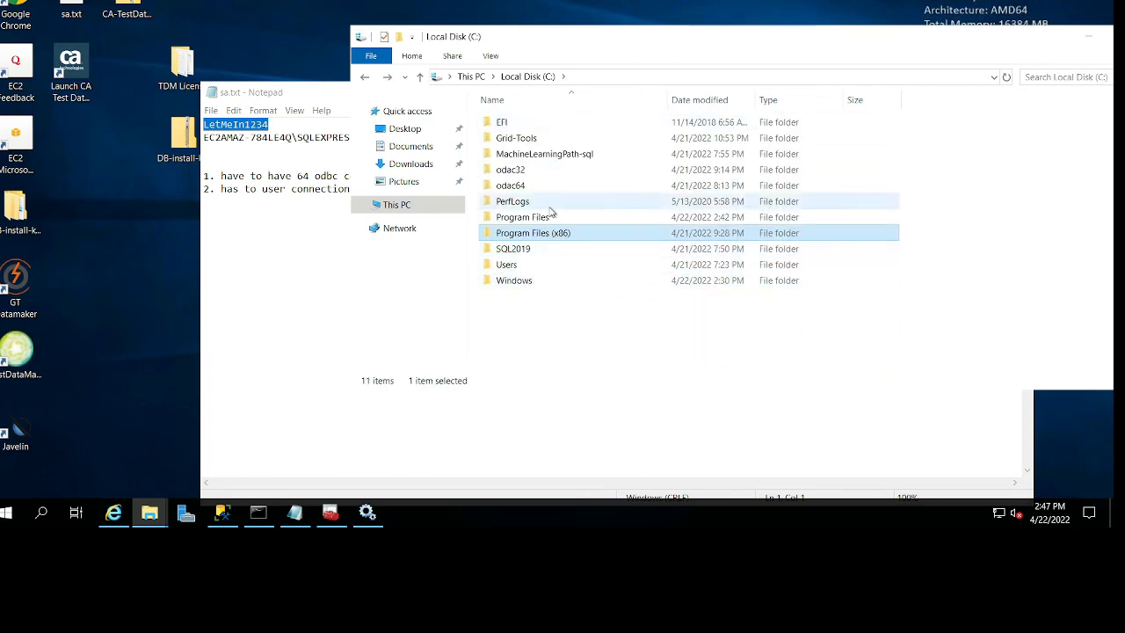
Examine Program Files and its Grid-Tools subfolder for TDM components, and go back to the C: drive.
double_click(551, 218)
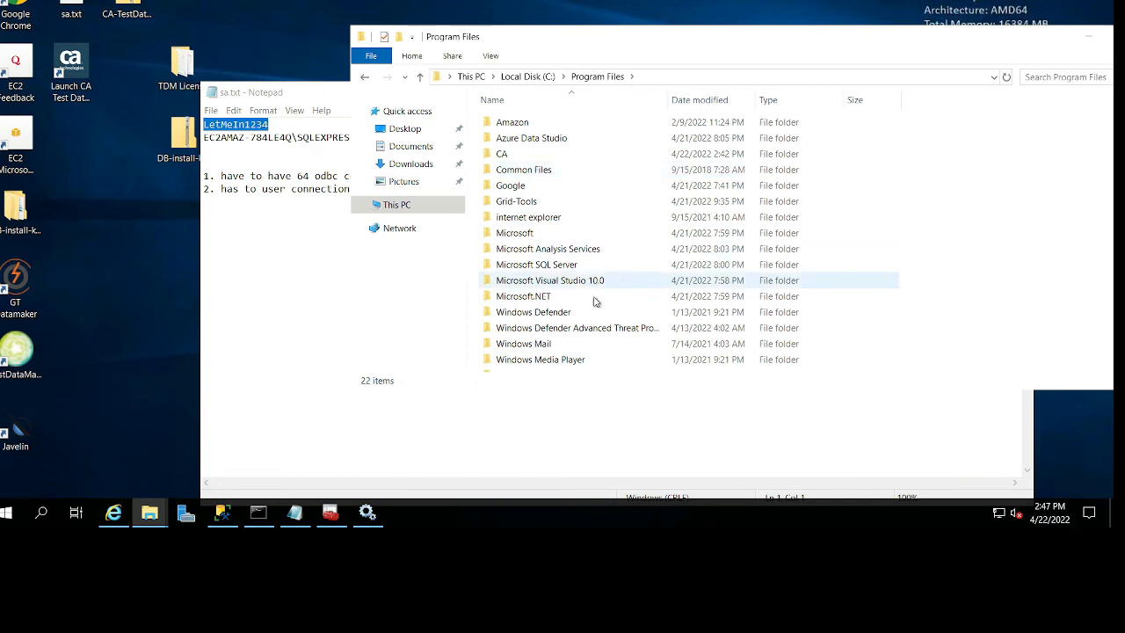
click(572, 263)
double_click(567, 200)
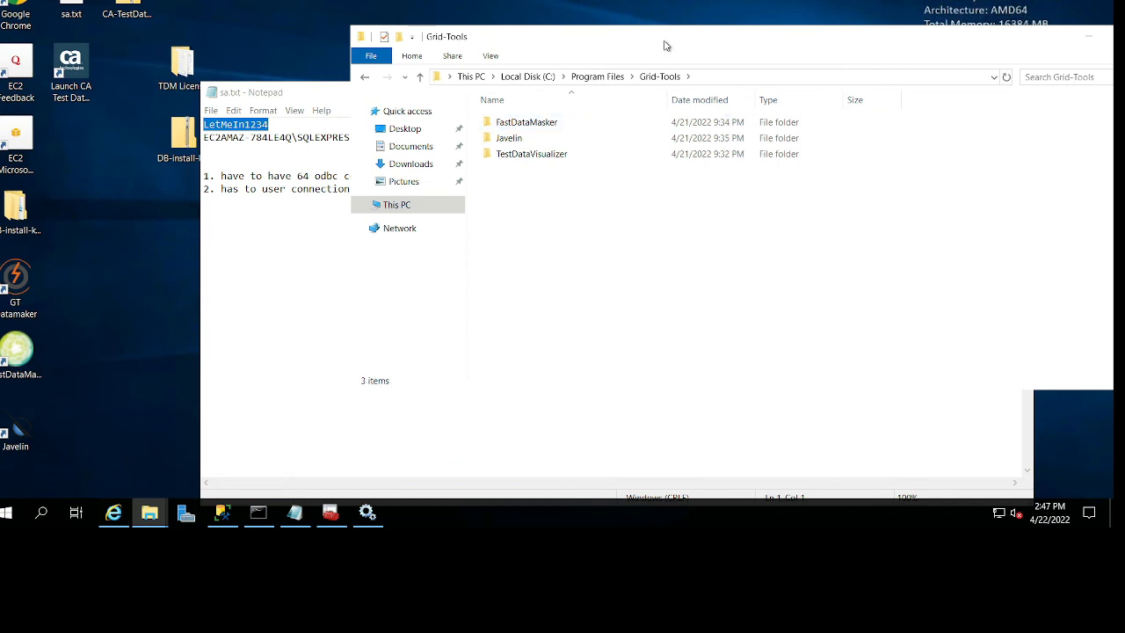
drag(665, 45, 577, 35)
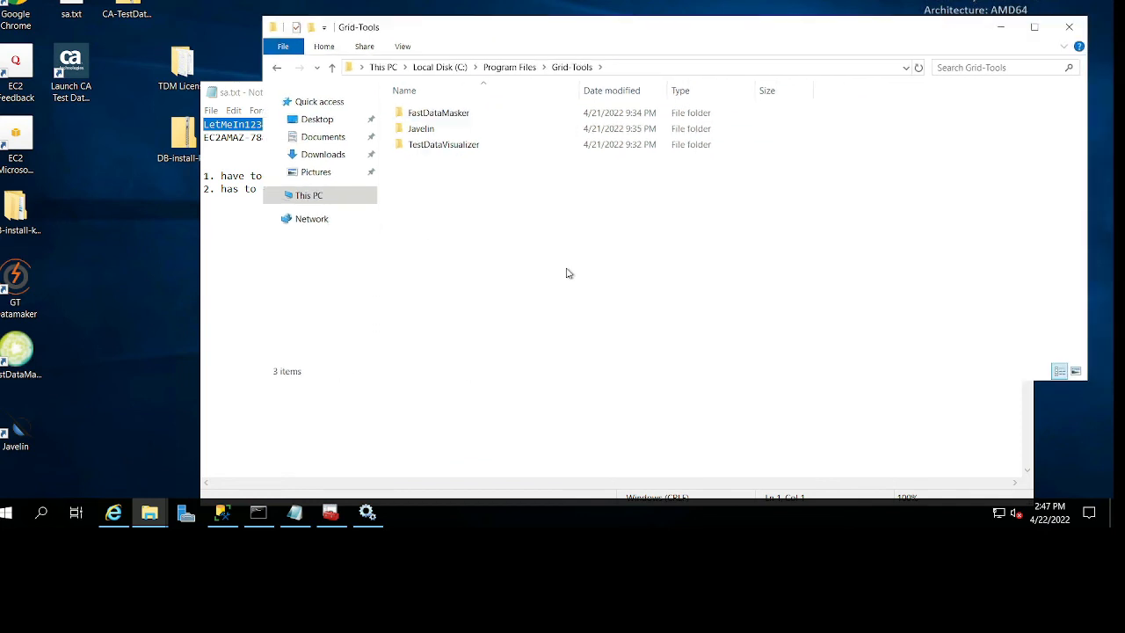
click(514, 67)
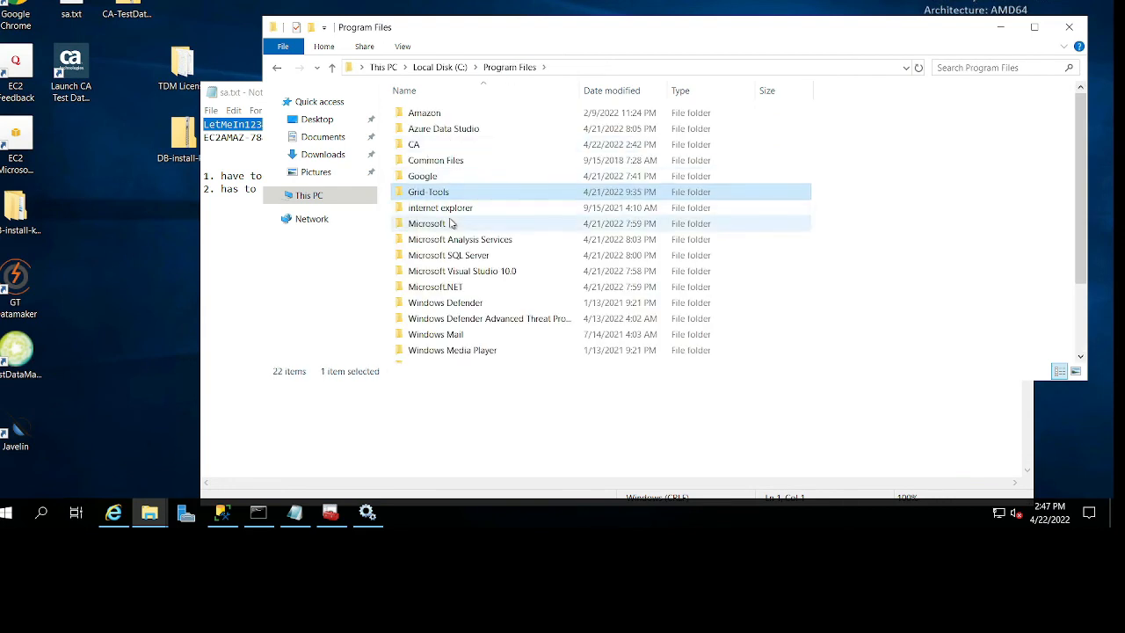
scroll(462, 255, down, 2)
scroll(465, 269, up, 2)
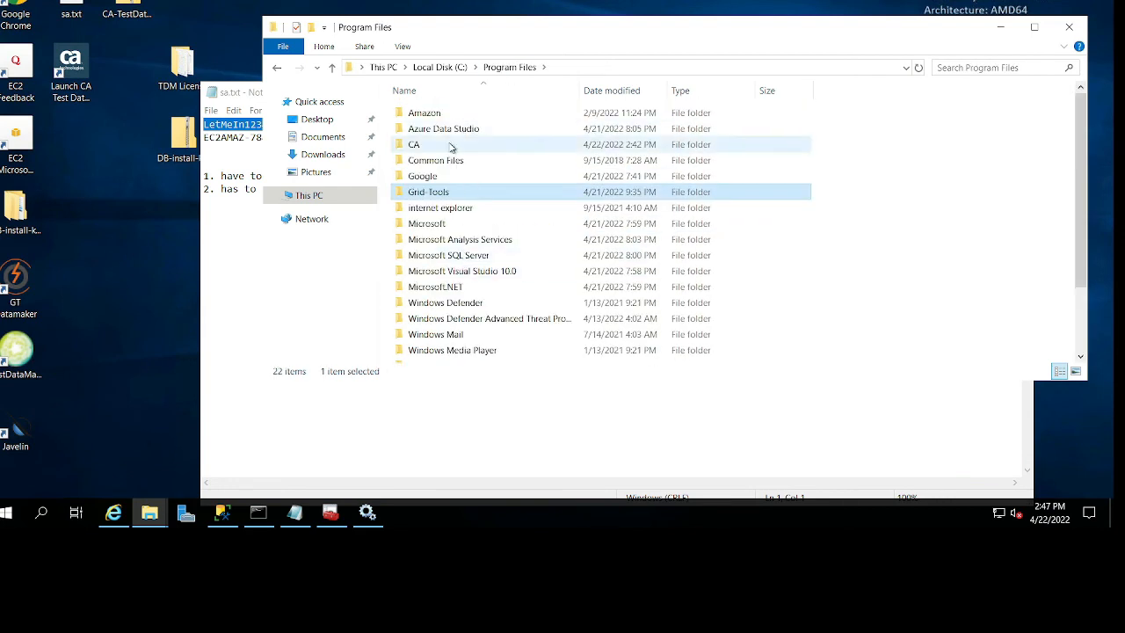
click(435, 67)
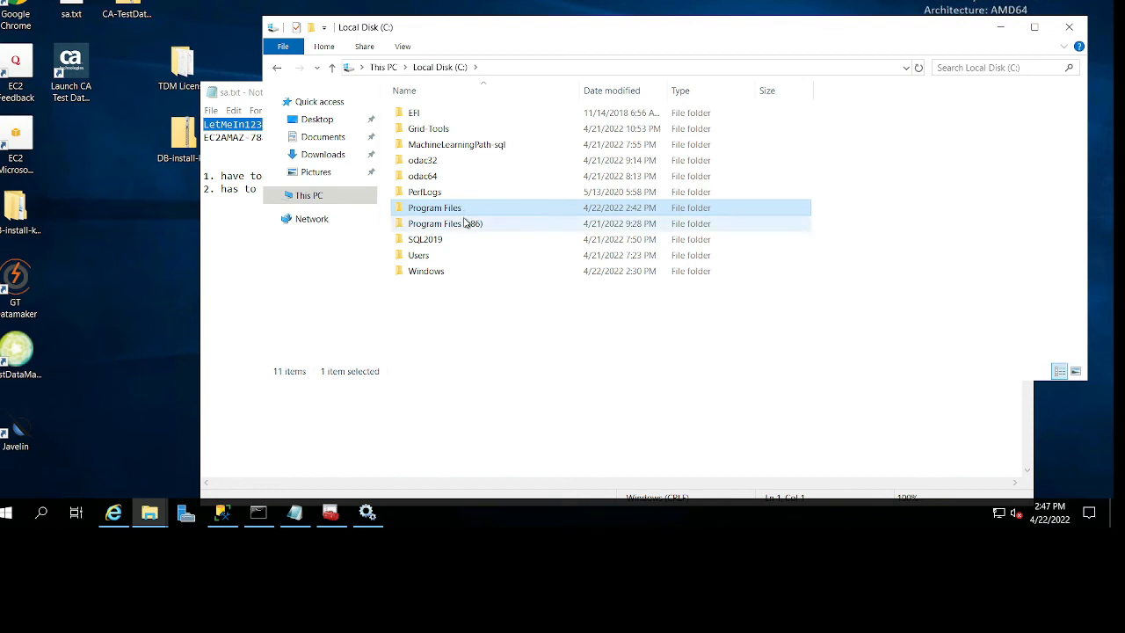
Recheck the Program Files (x86)\Grid-Tools\GTDatamaker files and go back up to the C: drive root.
double_click(466, 223)
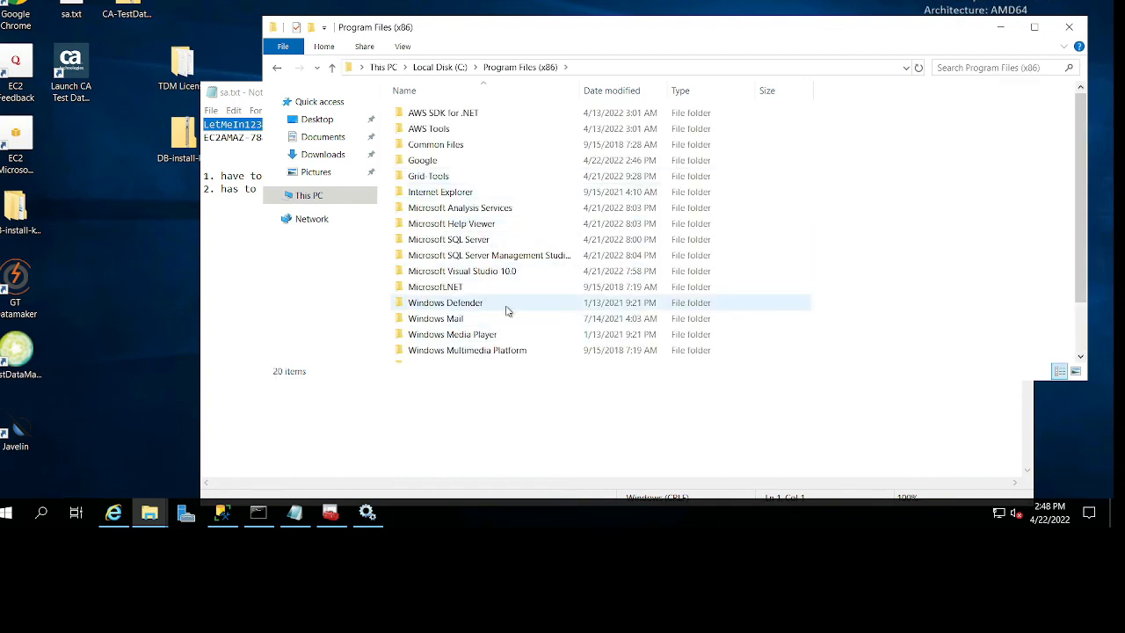
double_click(489, 181)
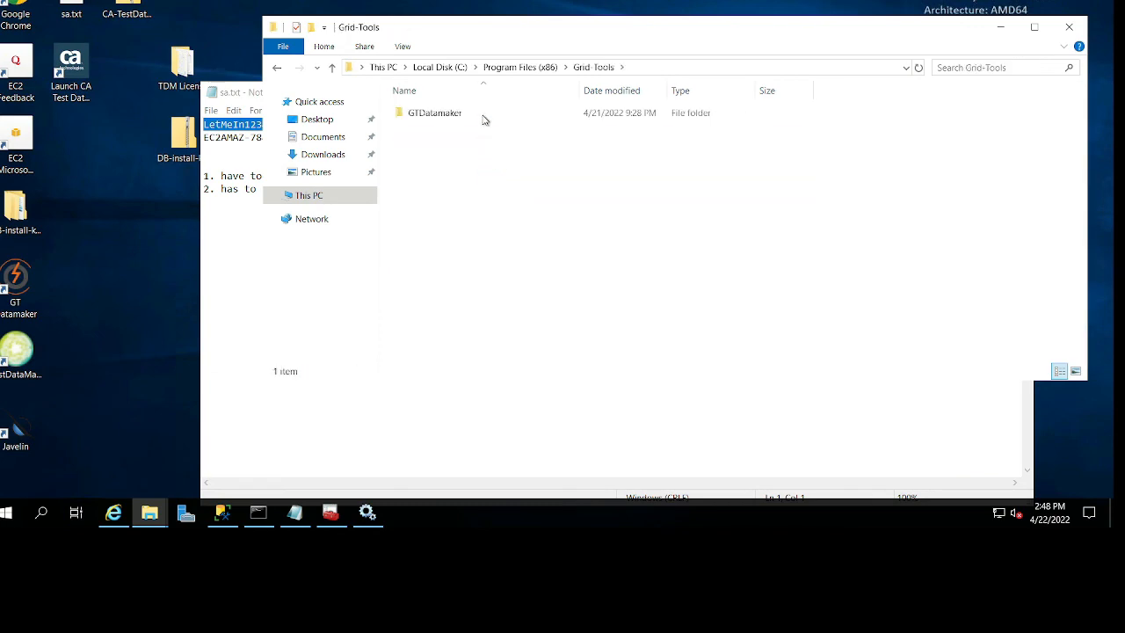
double_click(484, 117)
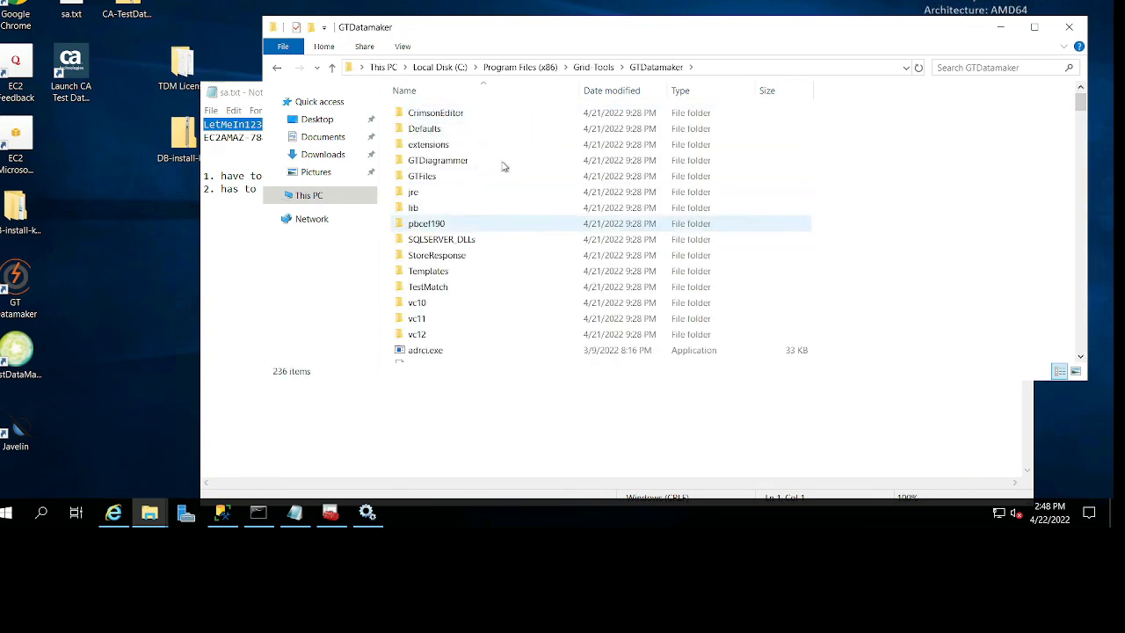
scroll(520, 252, down, 6)
scroll(519, 251, up, 6)
key(BackSpace)
key(BackSpace)
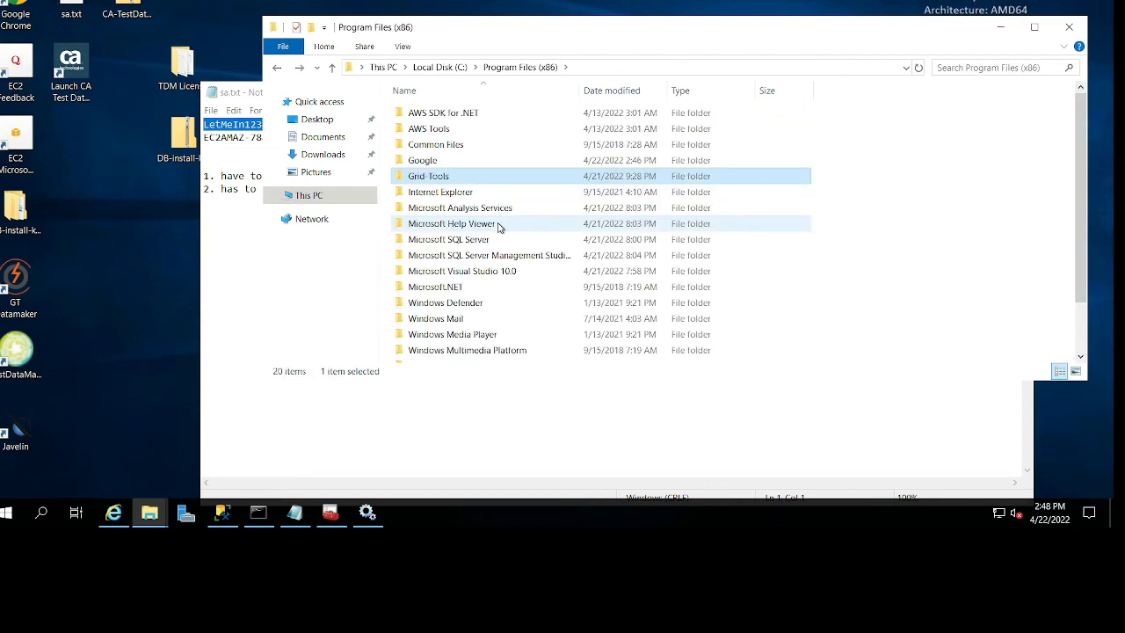
key(BackSpace)
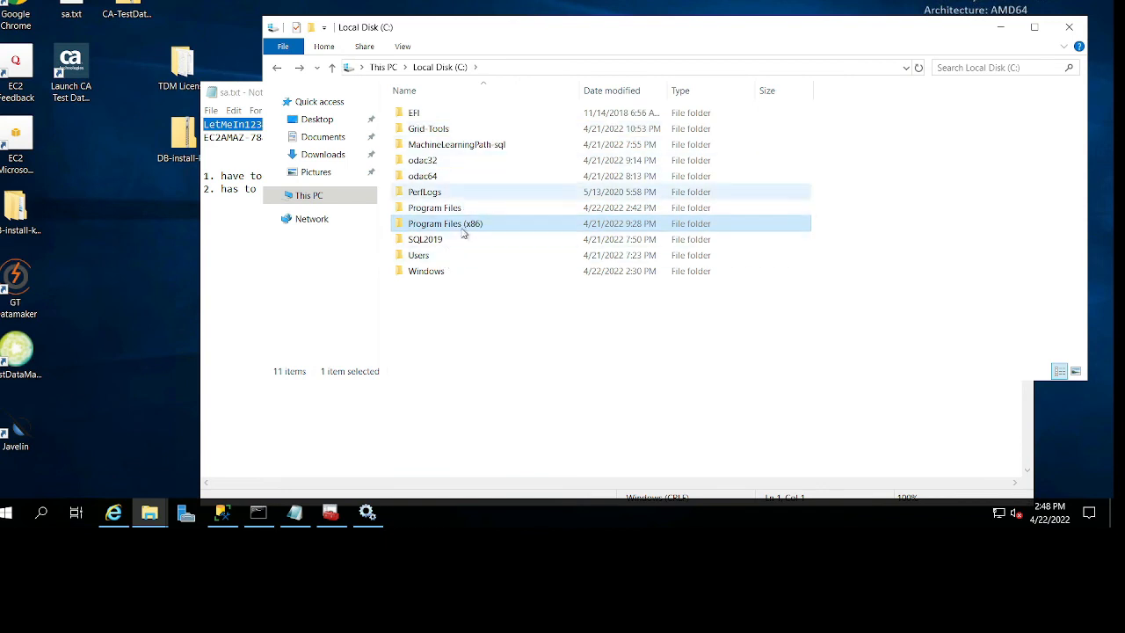
Open the TDoD_ConfigEditor folder in C:\Grid-Tools\TDoD.
double_click(459, 129)
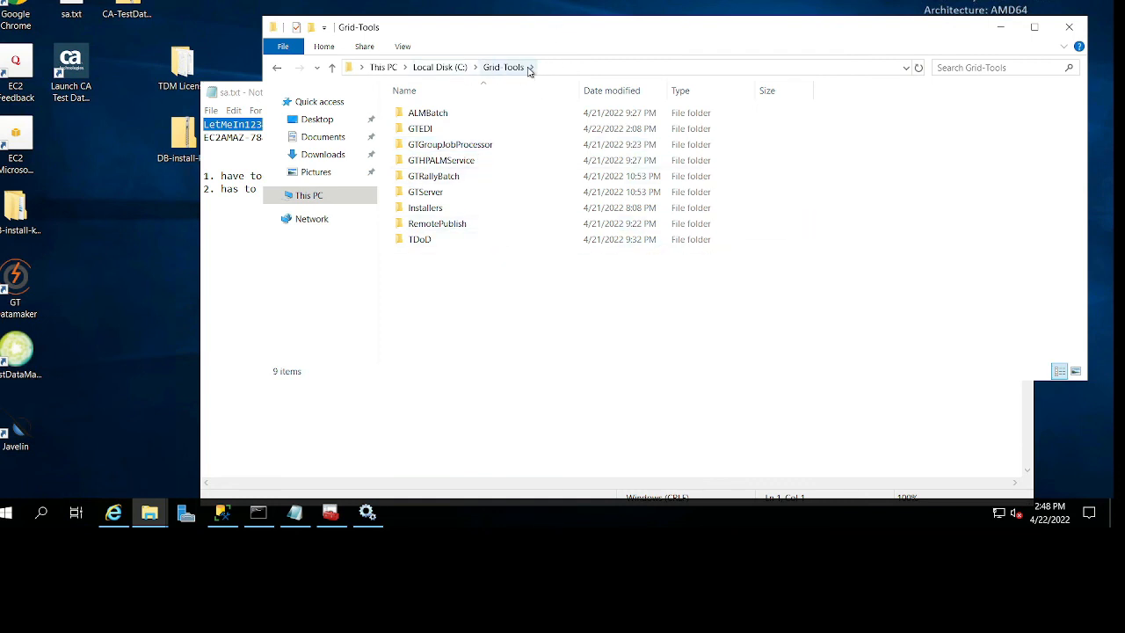
click(463, 243)
double_click(460, 241)
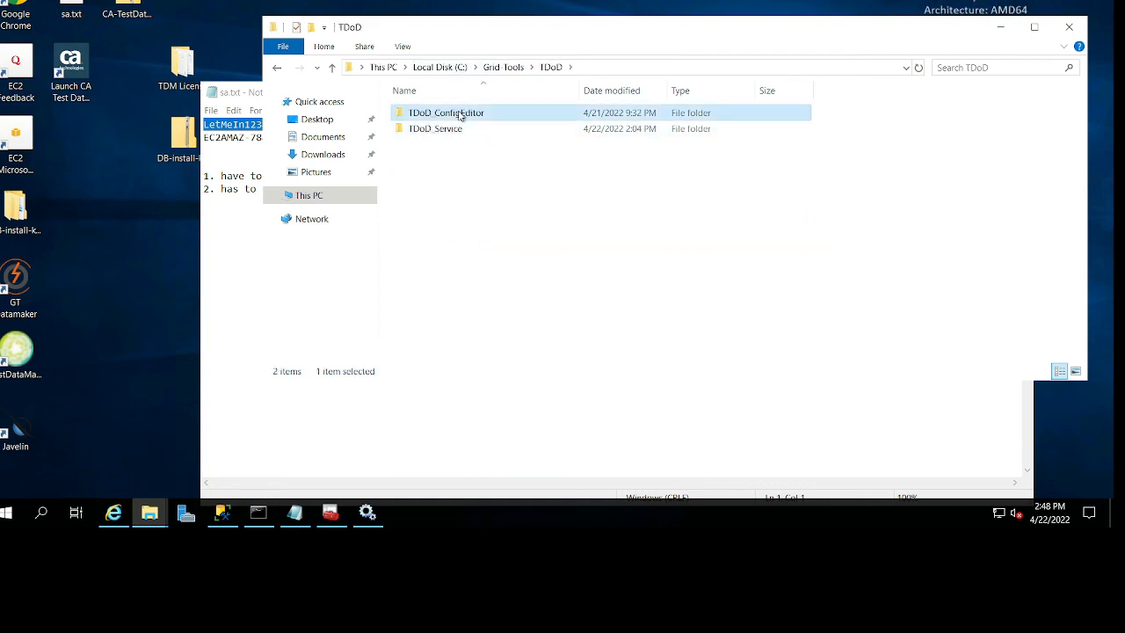
double_click(465, 114)
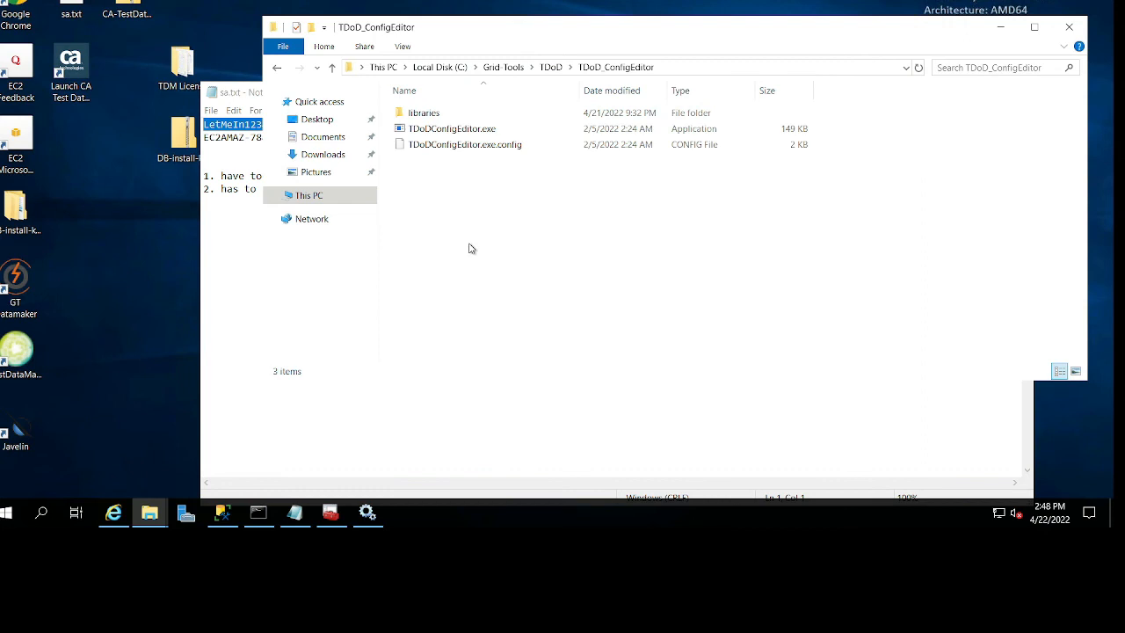
Launch TDoDConfigEditor.exe and set the database type to Sql Server with data source EC2AMAZ-784LE4Q\SQLEXPRESS copied from the sa.txt notes.
click(517, 131)
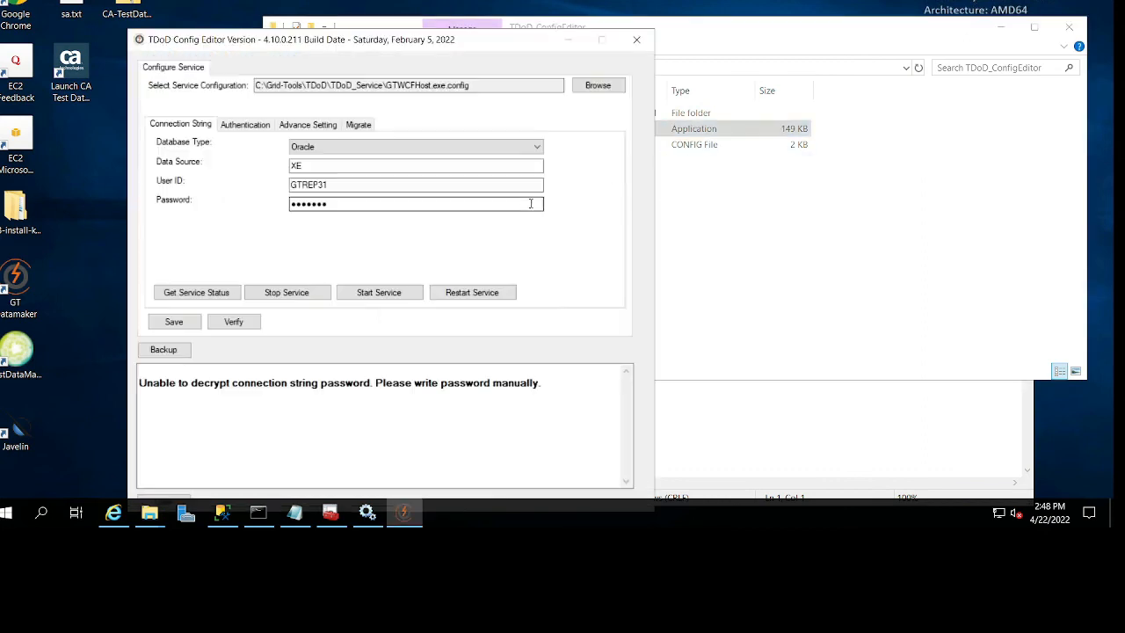
click(427, 150)
click(414, 170)
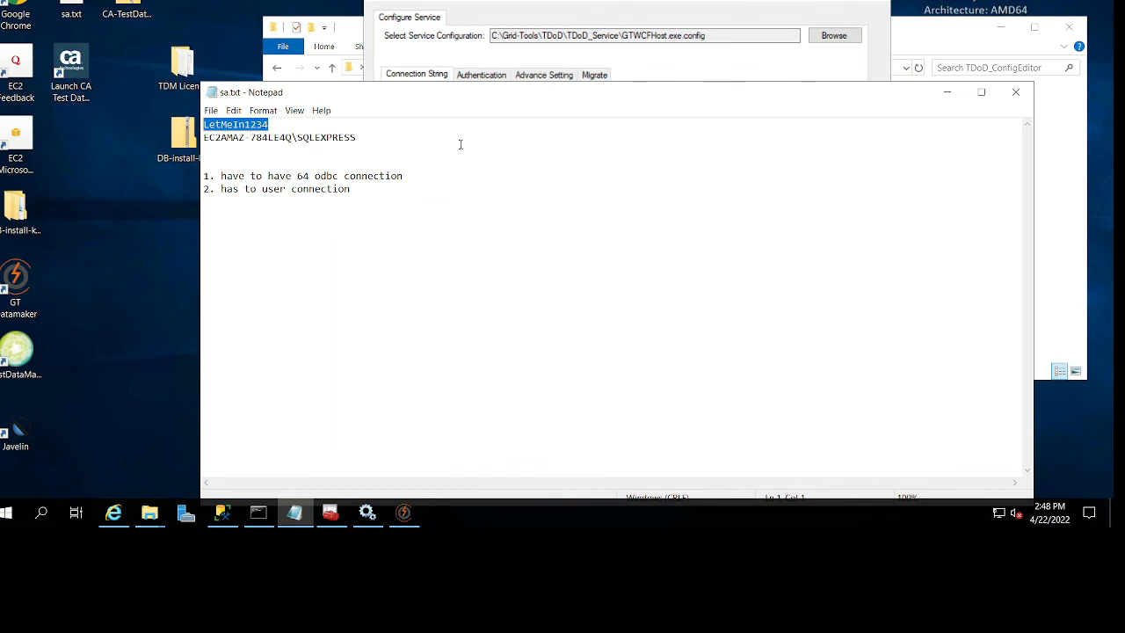
drag(356, 137, 203, 137)
key(ctrl+c)
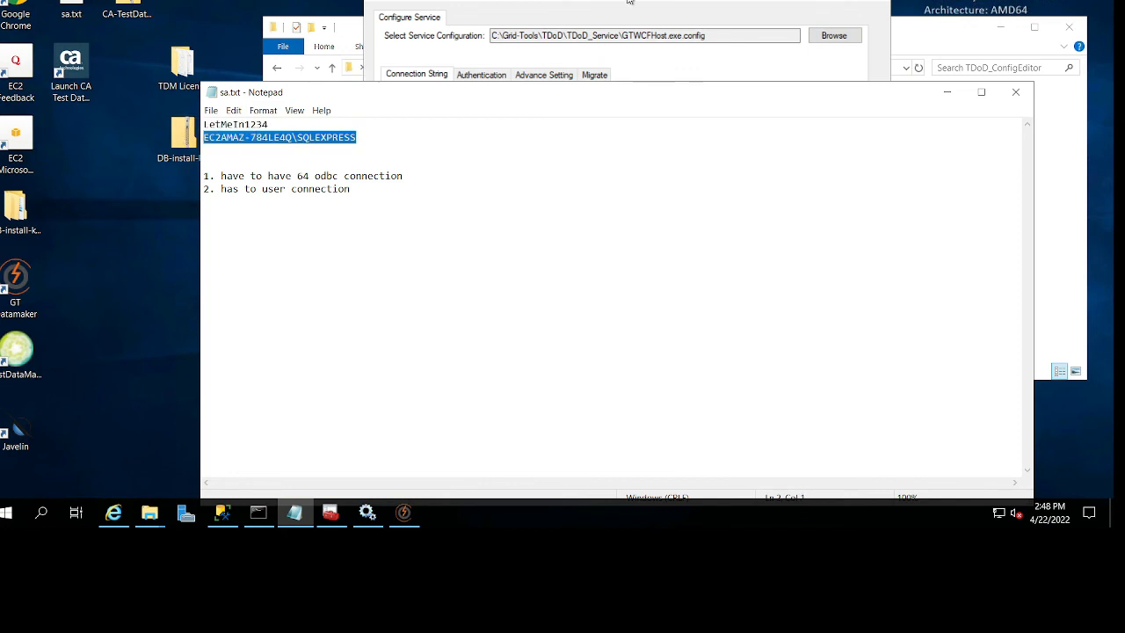
click(629, 2)
key(ctrl+v)
Set the connection's user ID to sa, paste the account password copied from sa.txt, and enter gtrep as the database.
click(222, 188)
drag(275, 124, 203, 124)
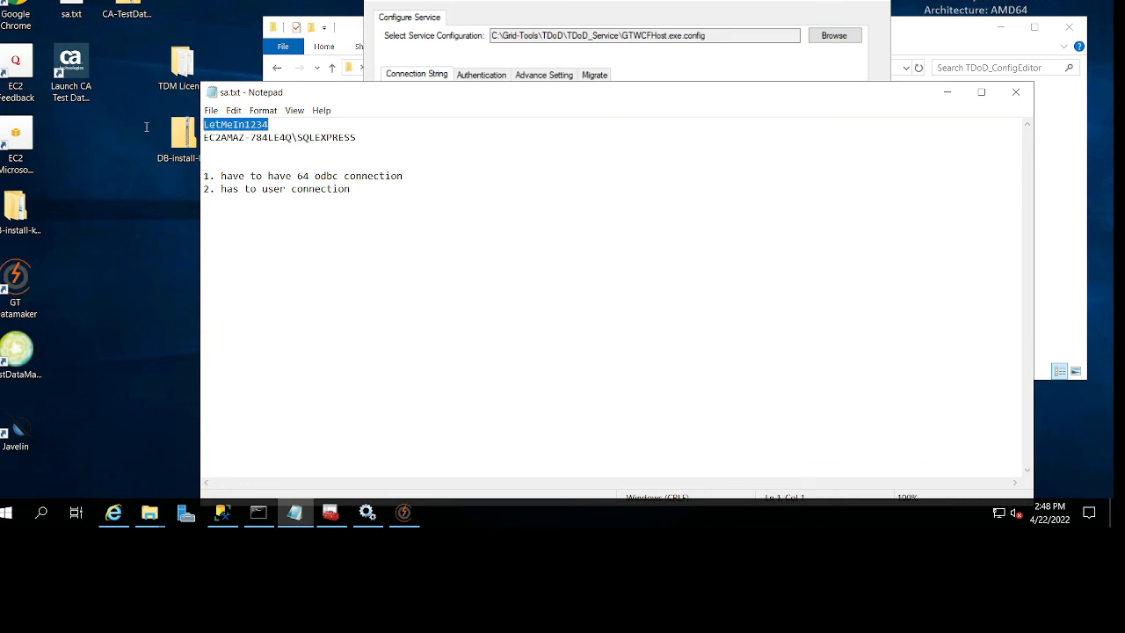
click(663, 72)
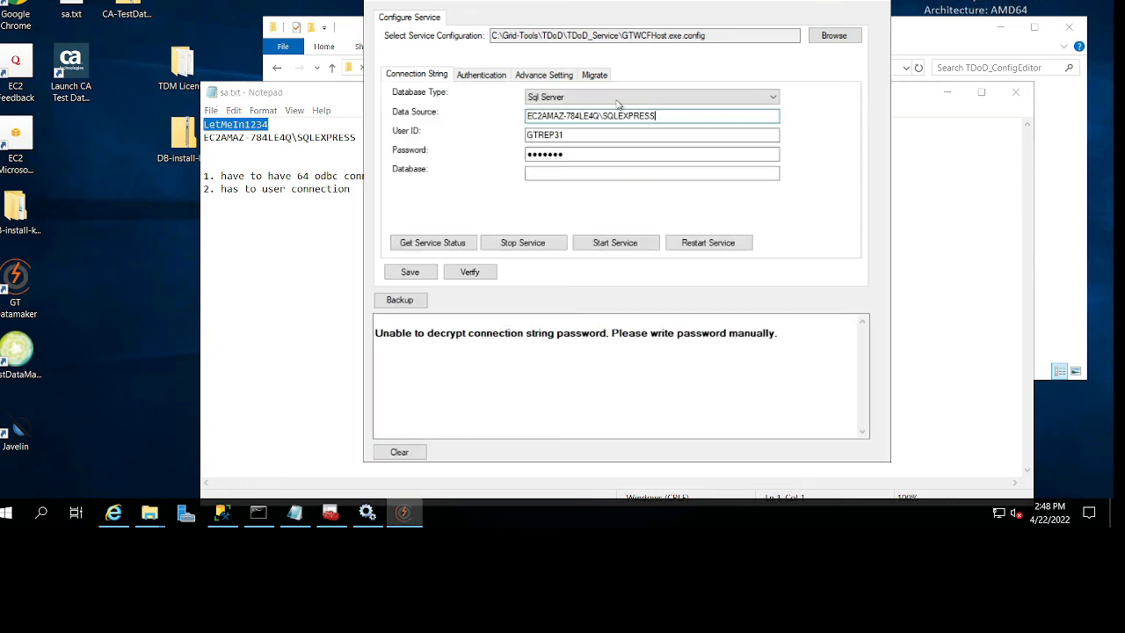
drag(563, 134, 501, 156)
text(sa)
key(ctrl+a)
key(ctrl+v)
click(543, 173)
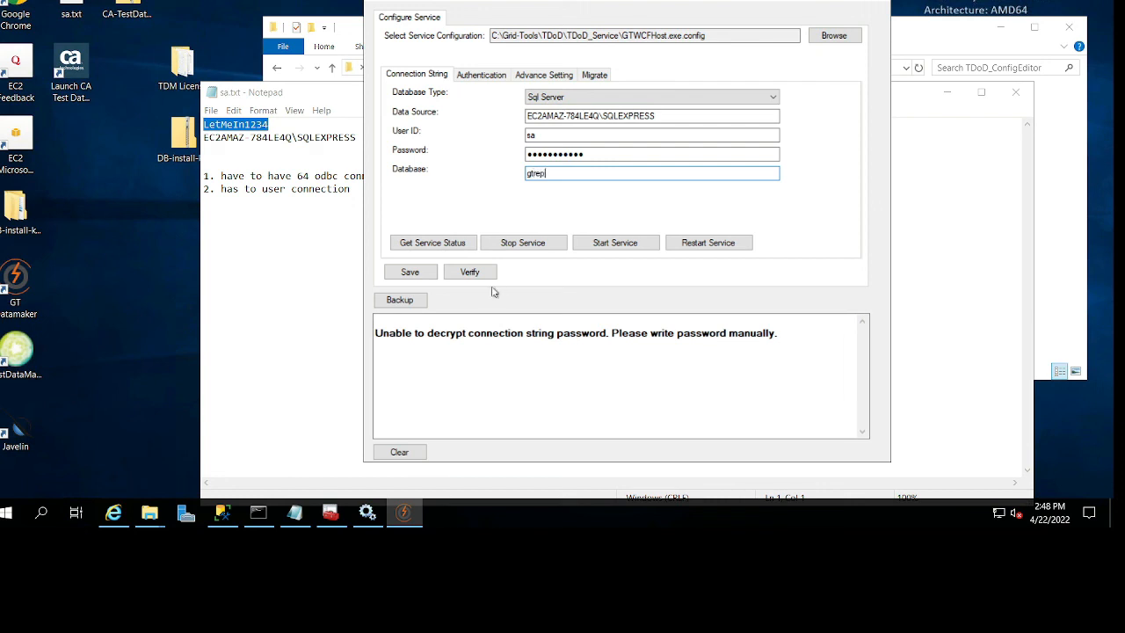
Save and verify the TDoD connection settings, and restart the TDoD service.
click(410, 271)
click(461, 273)
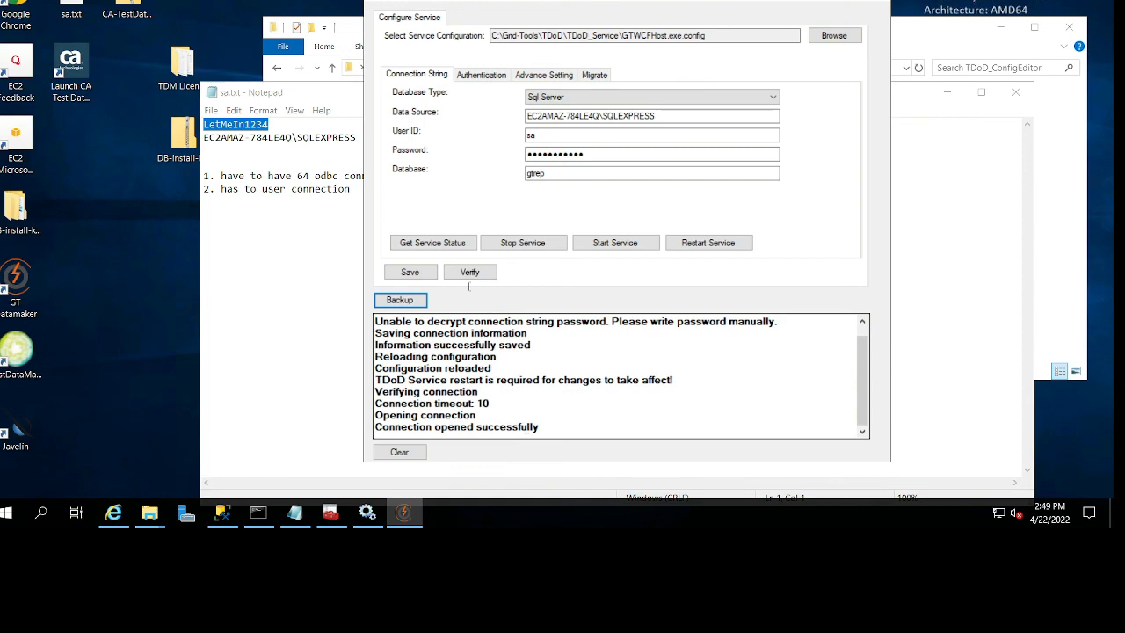
click(709, 243)
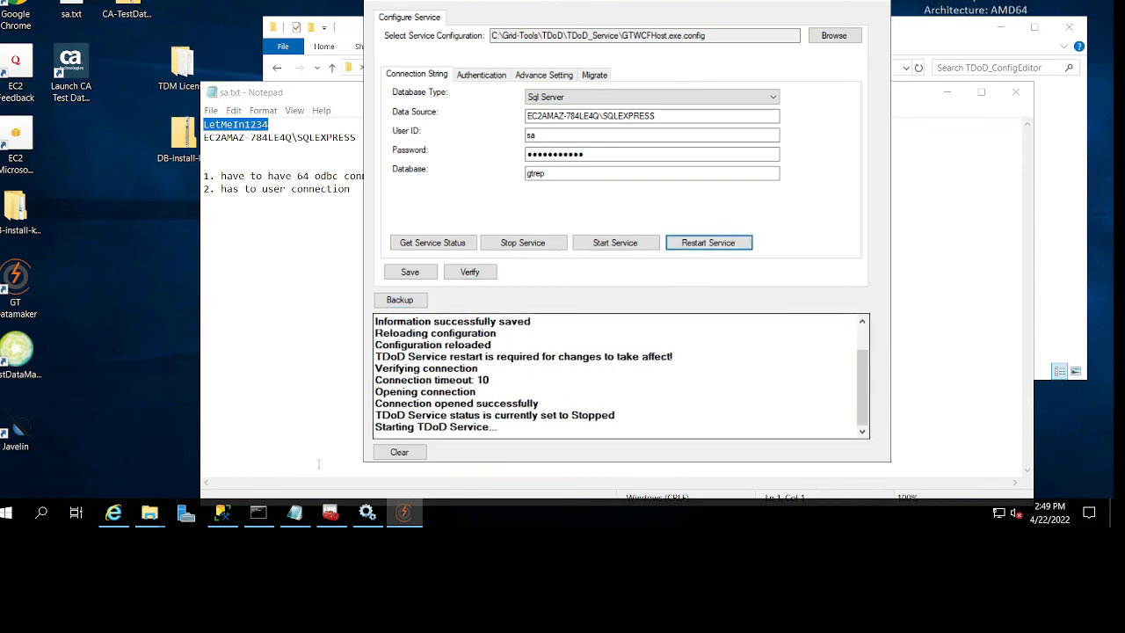
Check the CA TDoD Service status in Services against the config editor's log, refreshing the list, and close Services.
click(368, 512)
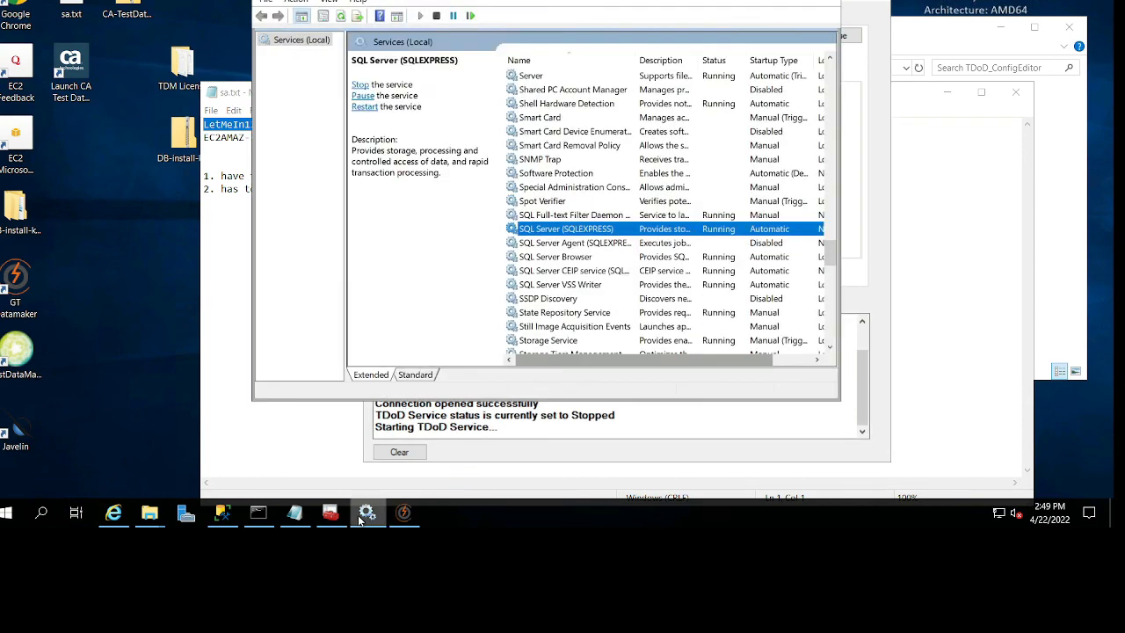
click(598, 285)
key(c)
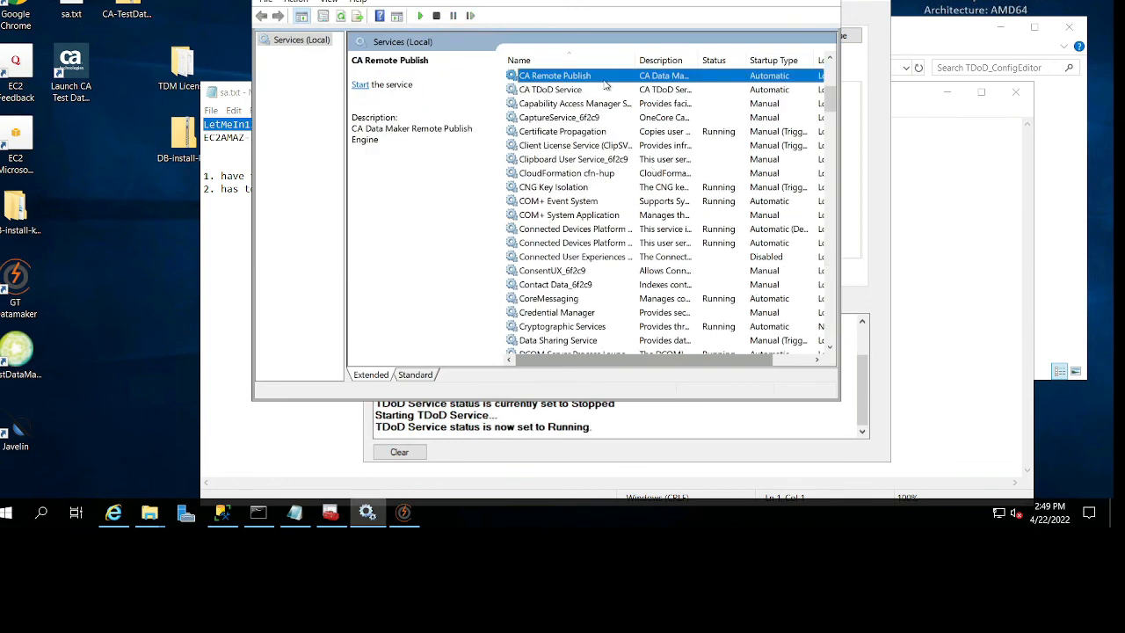
click(581, 104)
click(582, 91)
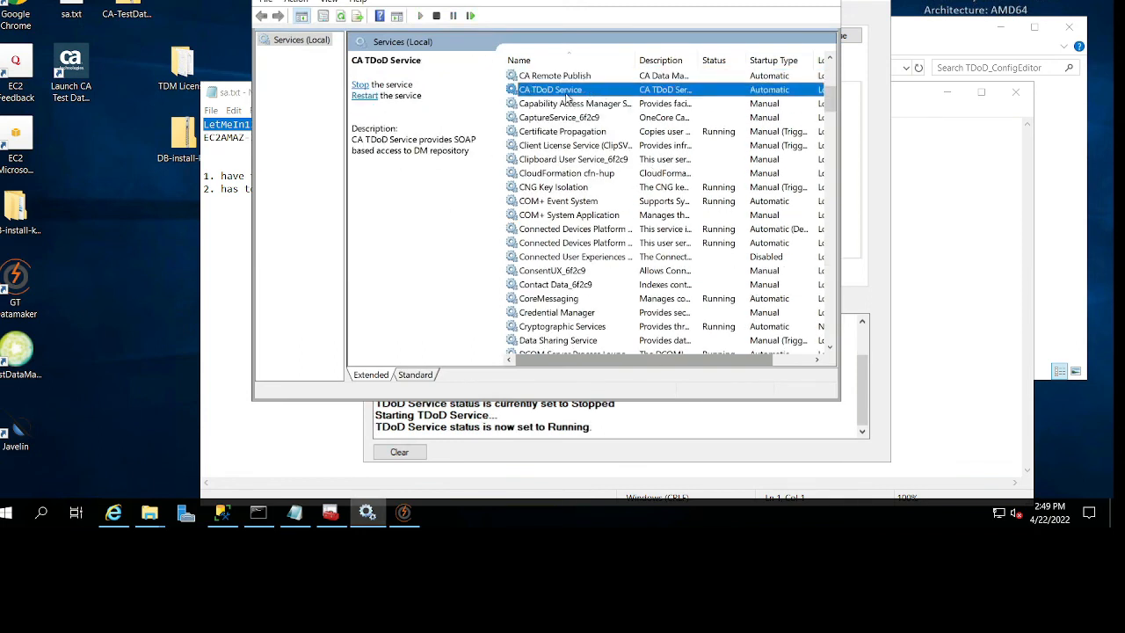
drag(648, 1, 254, 13)
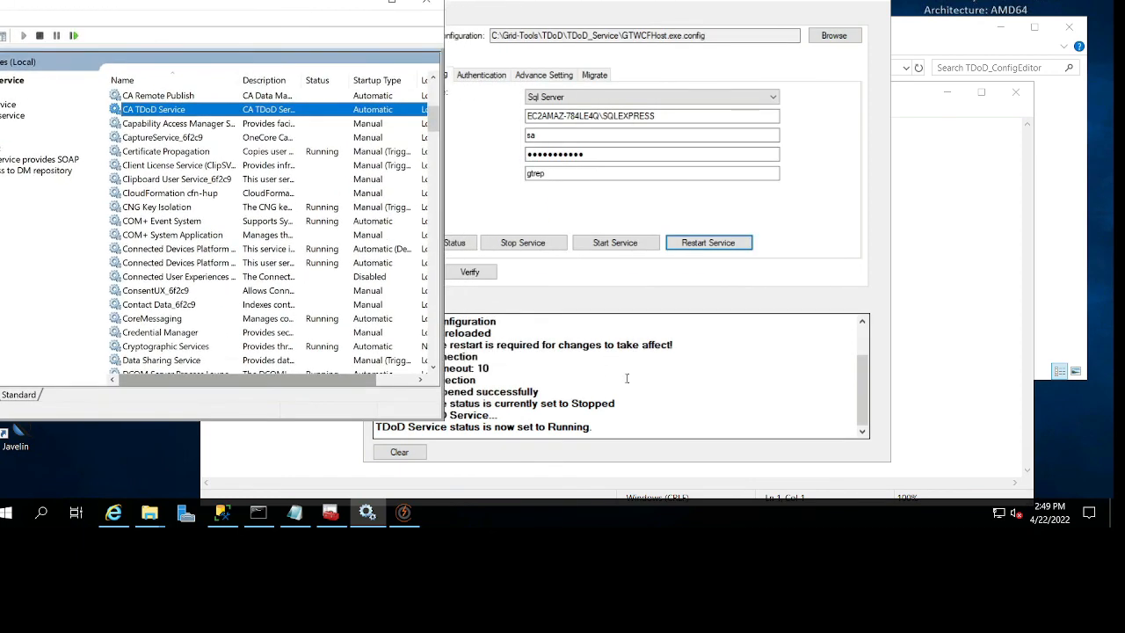
click(603, 367)
drag(464, 427, 591, 427)
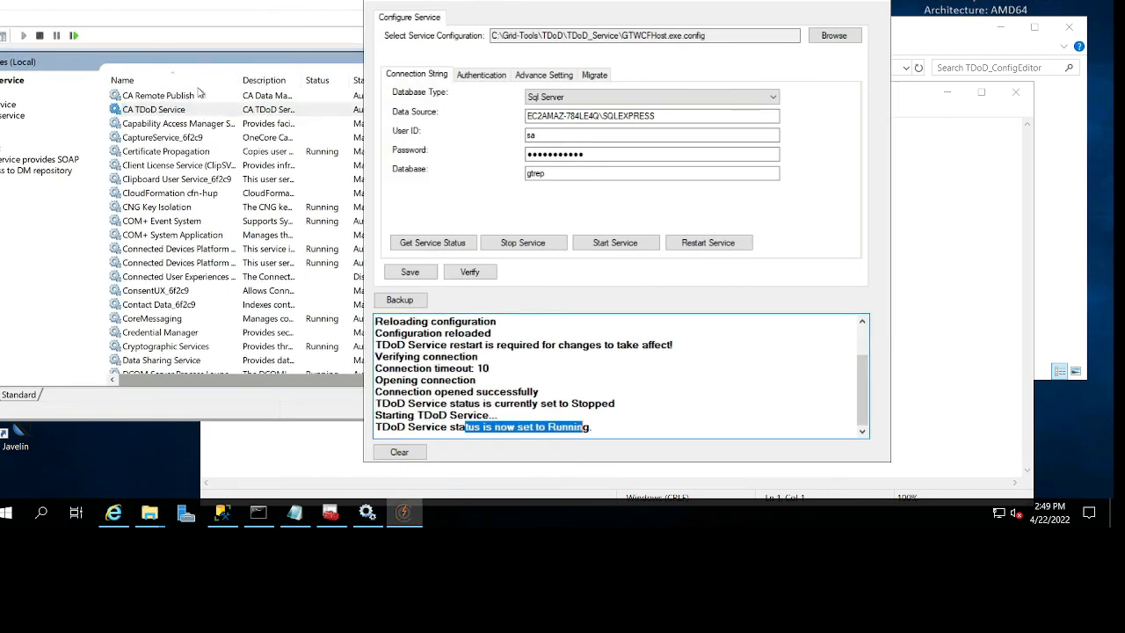
right_click(232, 111)
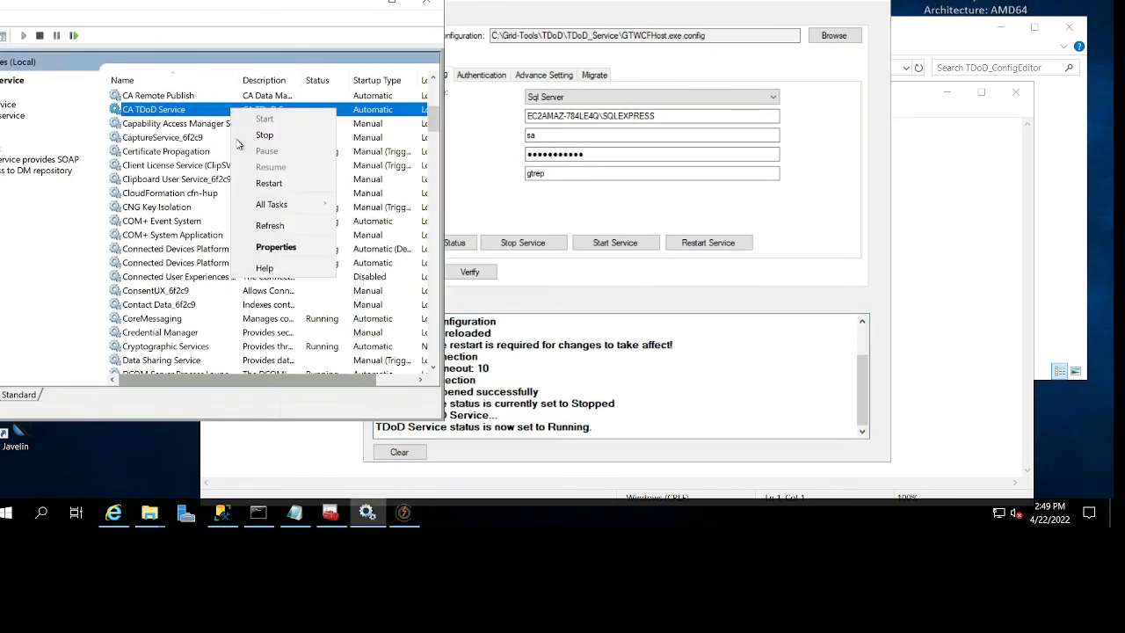
click(270, 225)
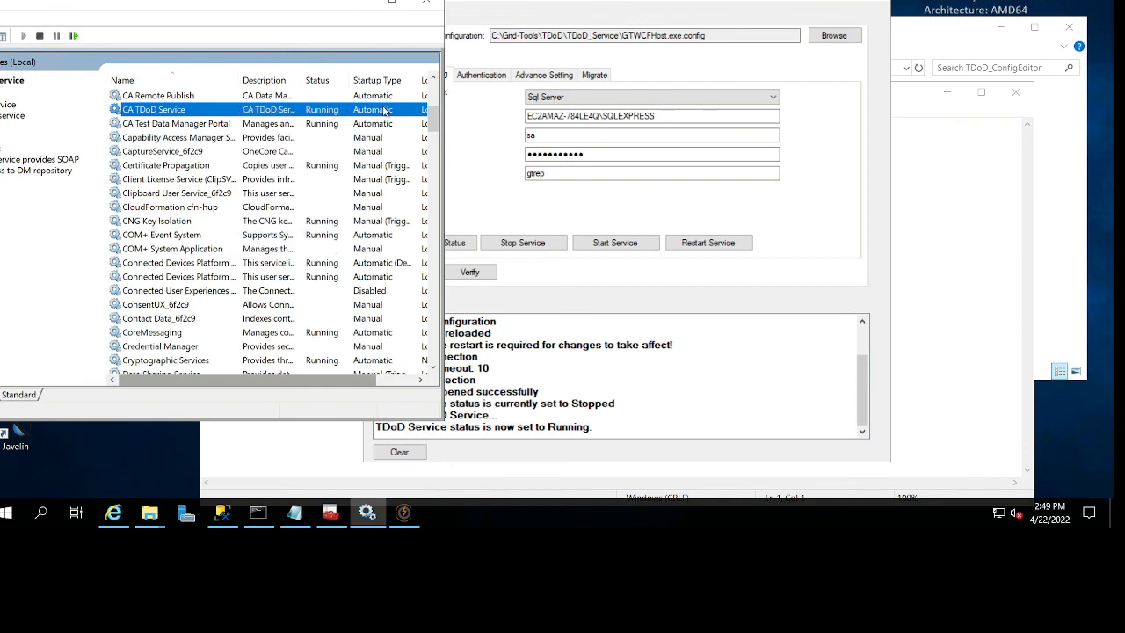
click(426, 2)
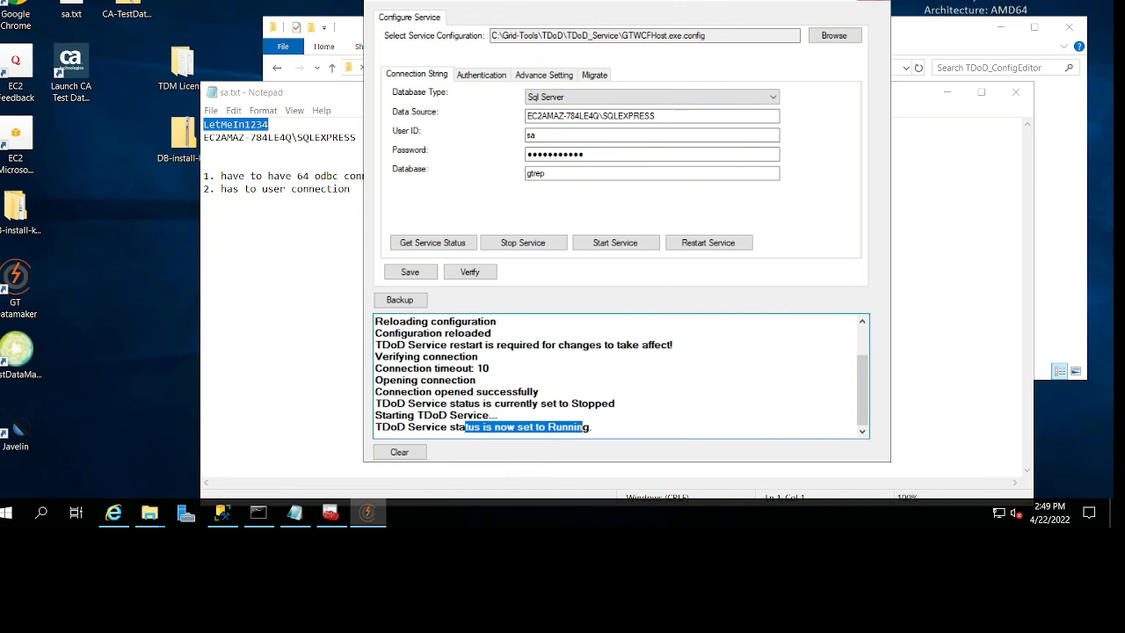
Clear the config editor's log, save the connection settings again, and close the editor.
click(415, 455)
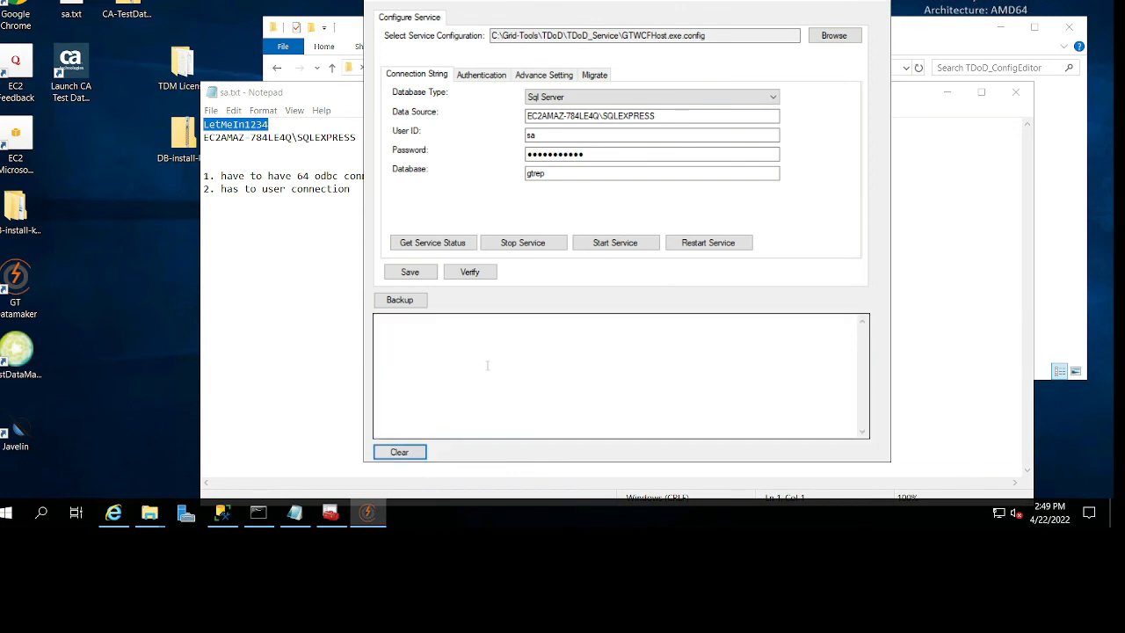
click(417, 272)
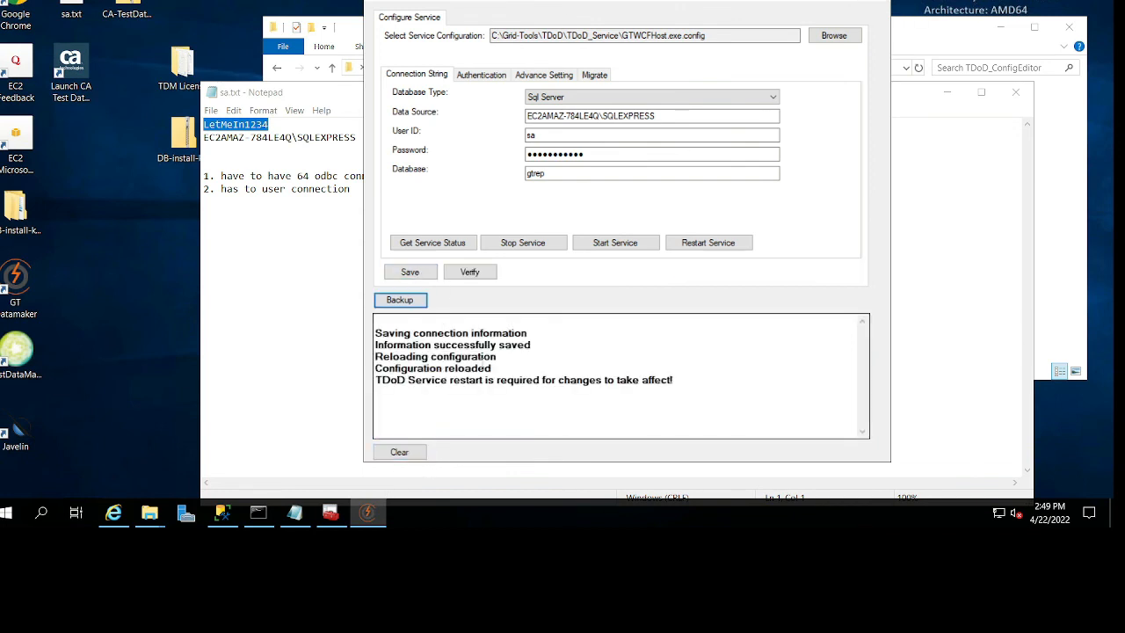
click(875, 2)
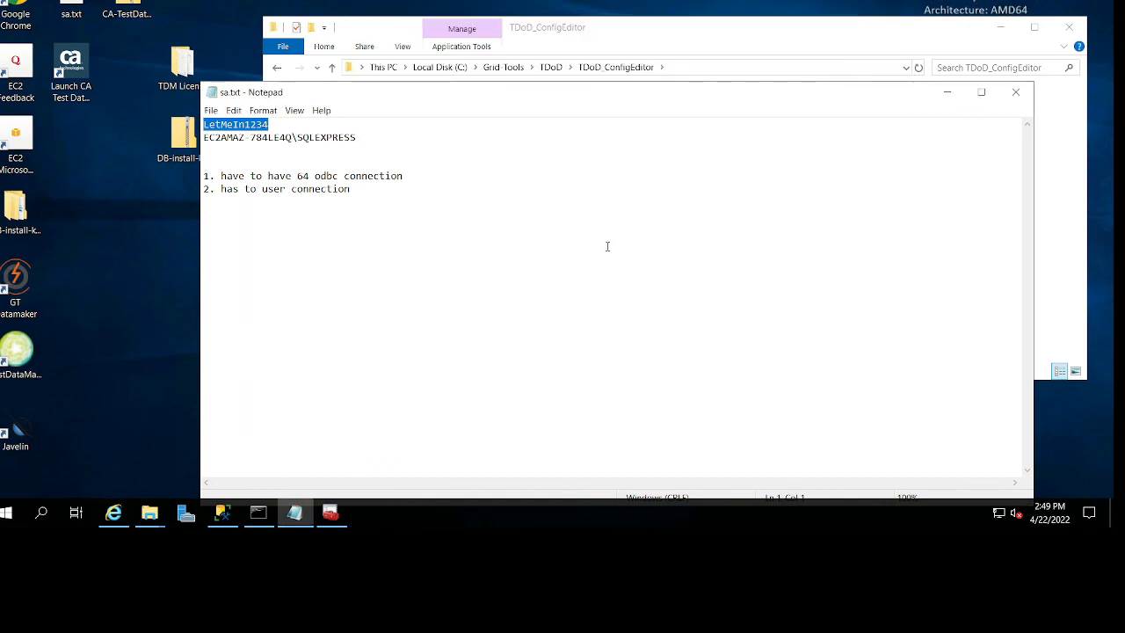
Minimize the open windows, launch the CA Test Data Manager Portal from the desktop, and continue past the certificate warning.
click(947, 91)
click(1001, 27)
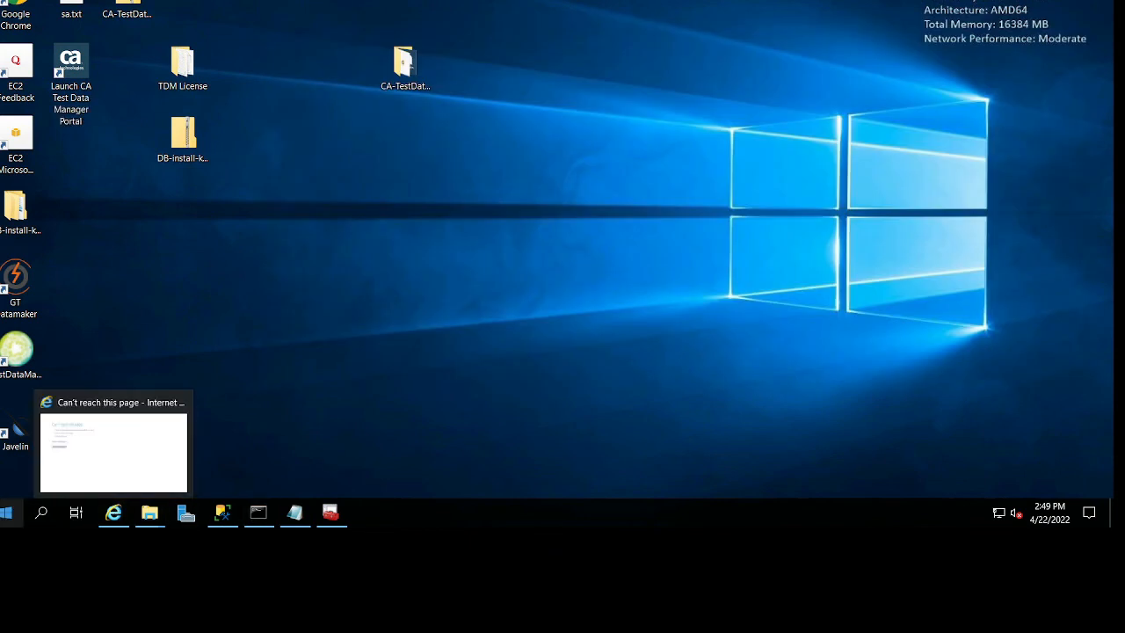
click(7, 513)
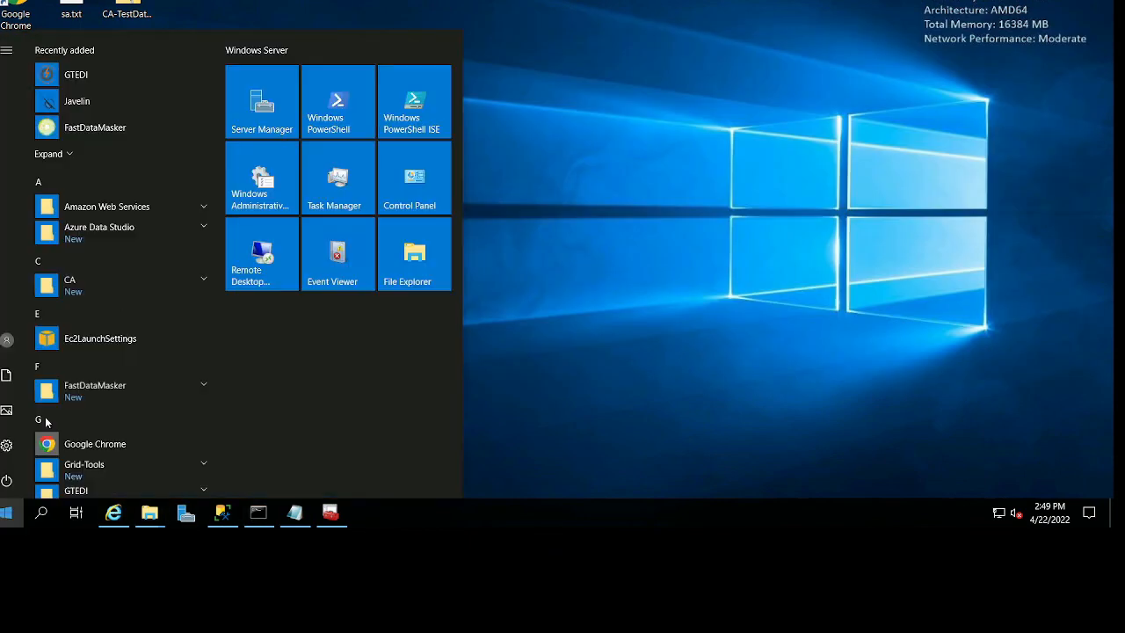
click(139, 25)
double_click(70, 66)
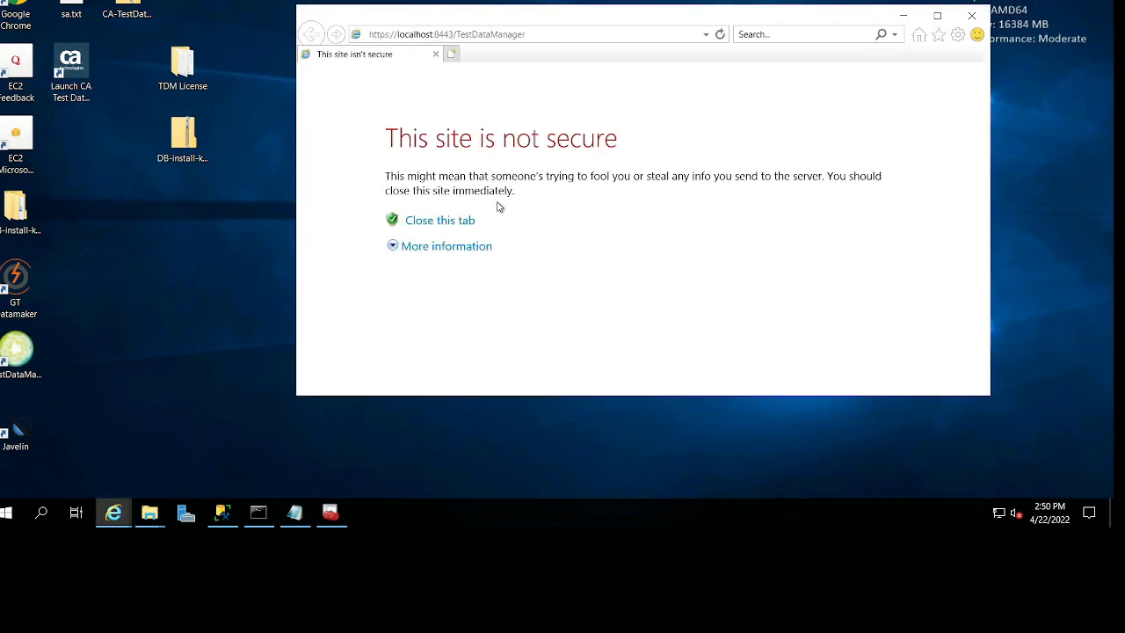
click(442, 248)
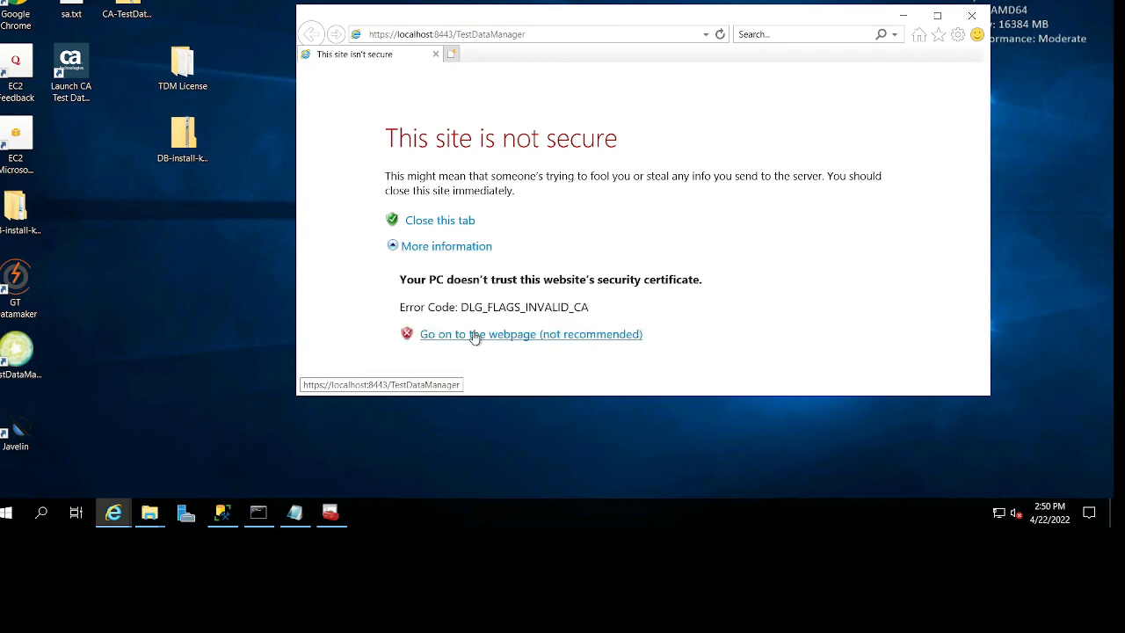
click(474, 335)
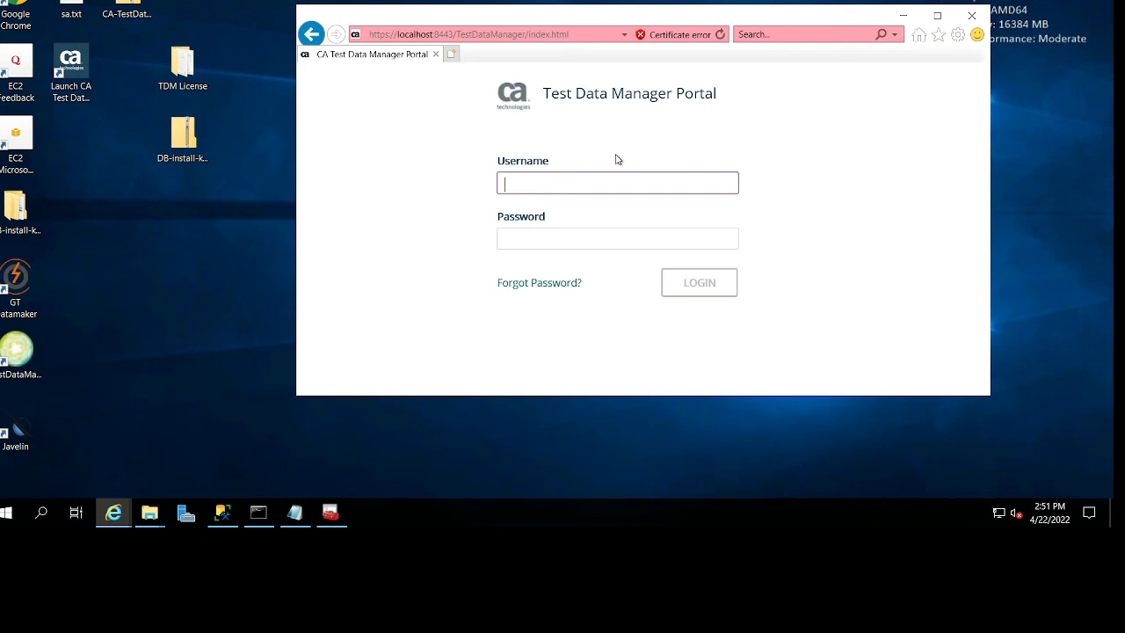
Log in to the portal as administrator with the account password and maximize the browser window.
text(administrator)
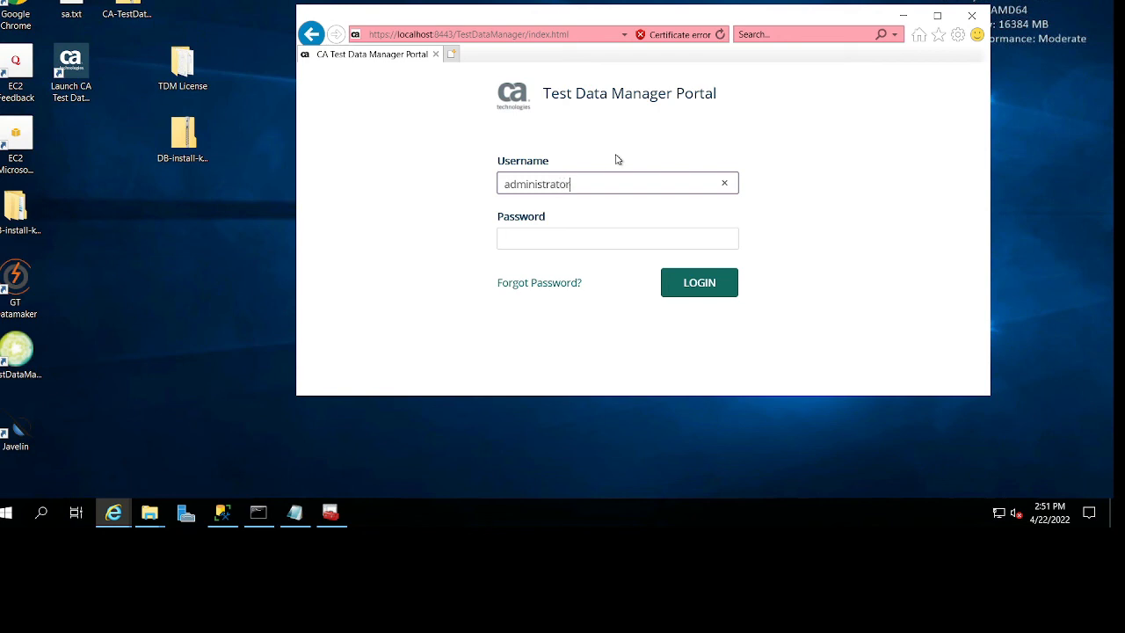
key(Tab)
text(•••••••)
key(Return)
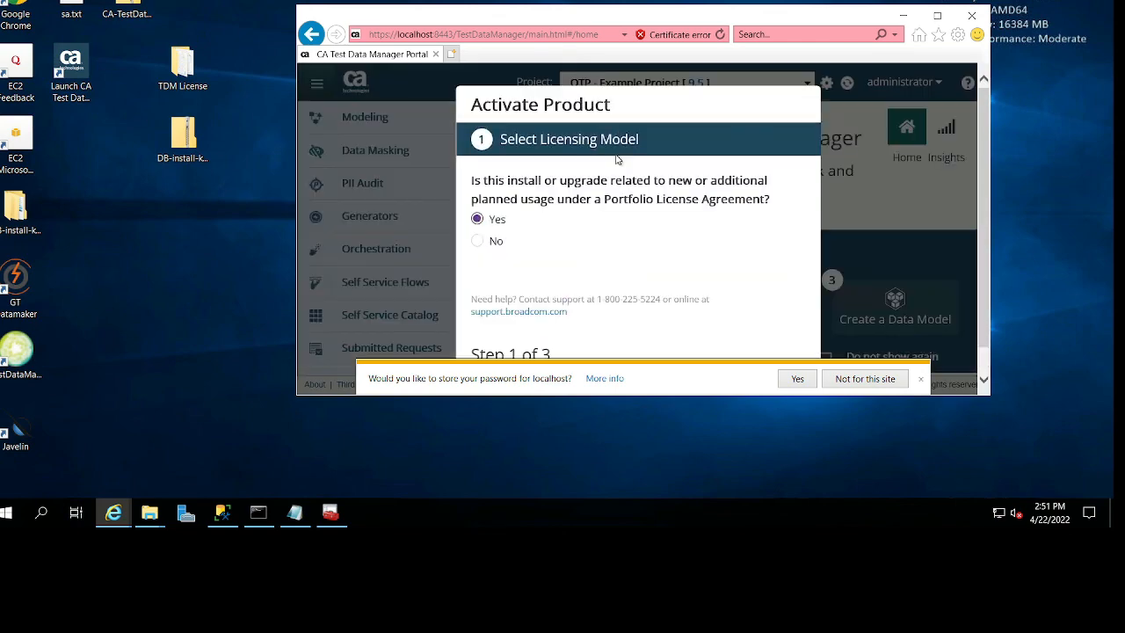
click(938, 16)
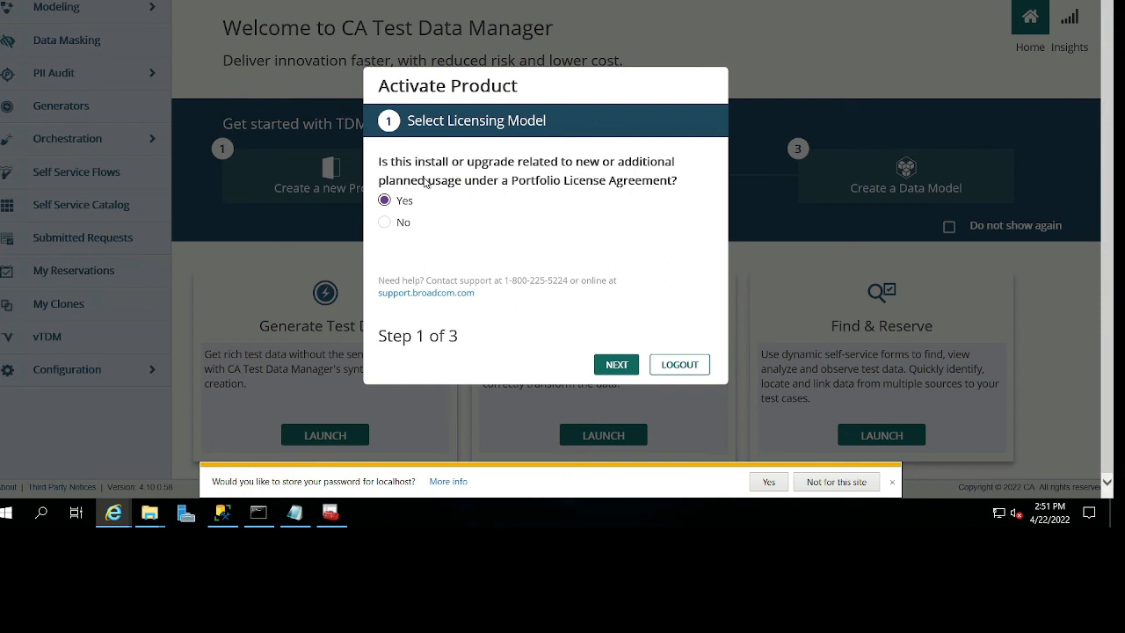
Try answering No to the Portfolio License Agreement question, look over the telemetry form, and return to licensing model selection.
click(387, 221)
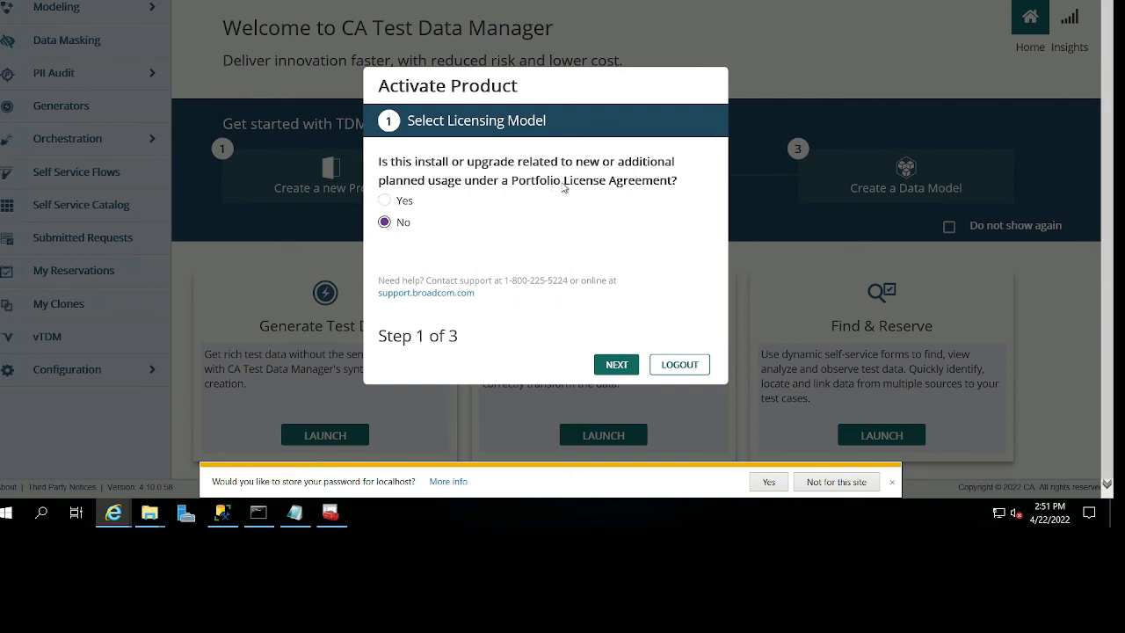
click(626, 370)
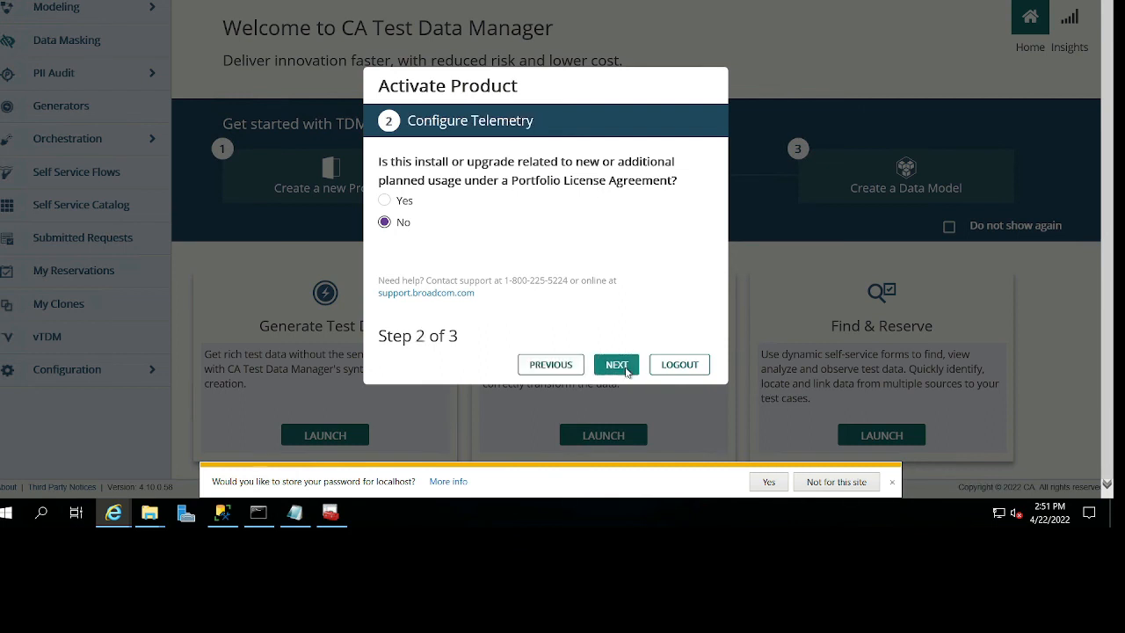
click(618, 365)
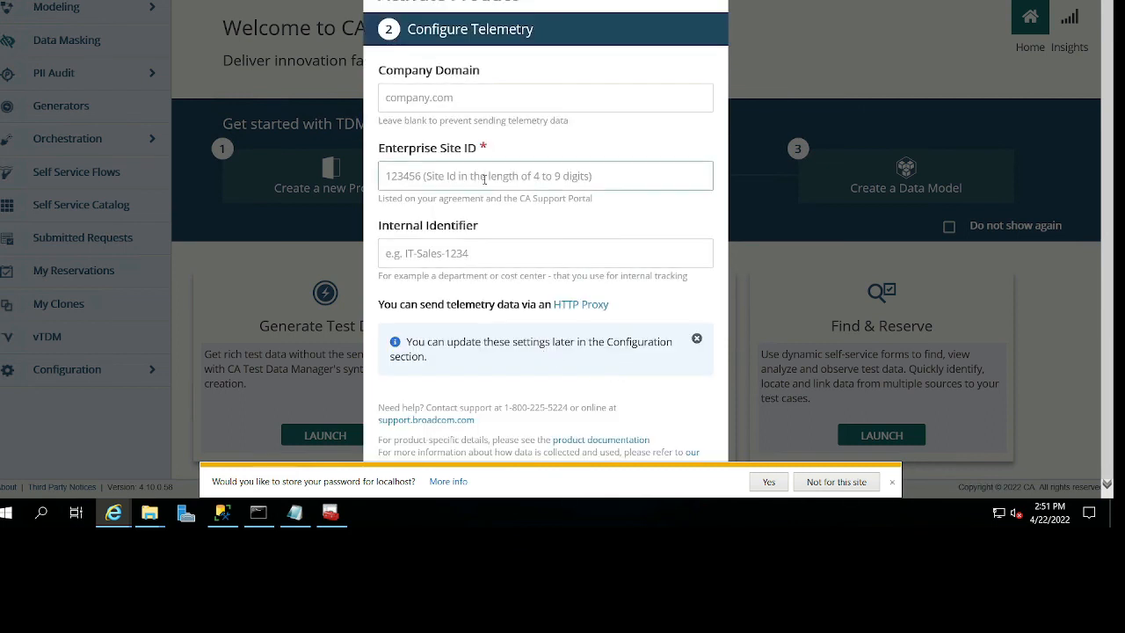
scroll(534, 246, down, 2)
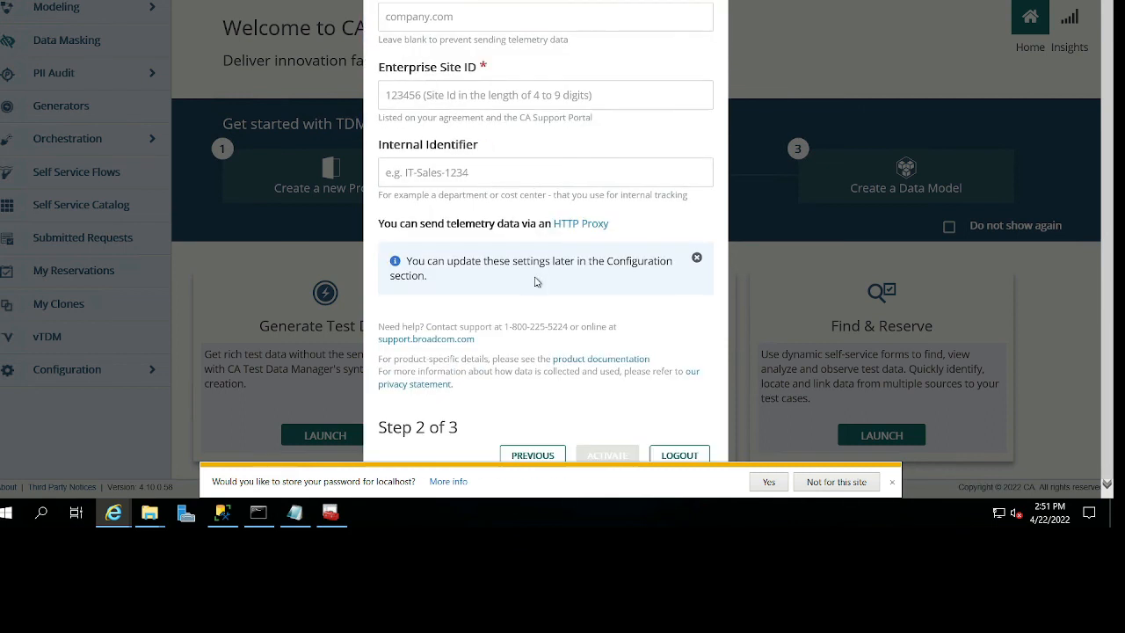
click(533, 456)
Answer Yes to the Portfolio License Agreement question, proceed to Configure Telemetry, dismiss the browser's password-saving prompt, and review the form's fields.
click(386, 200)
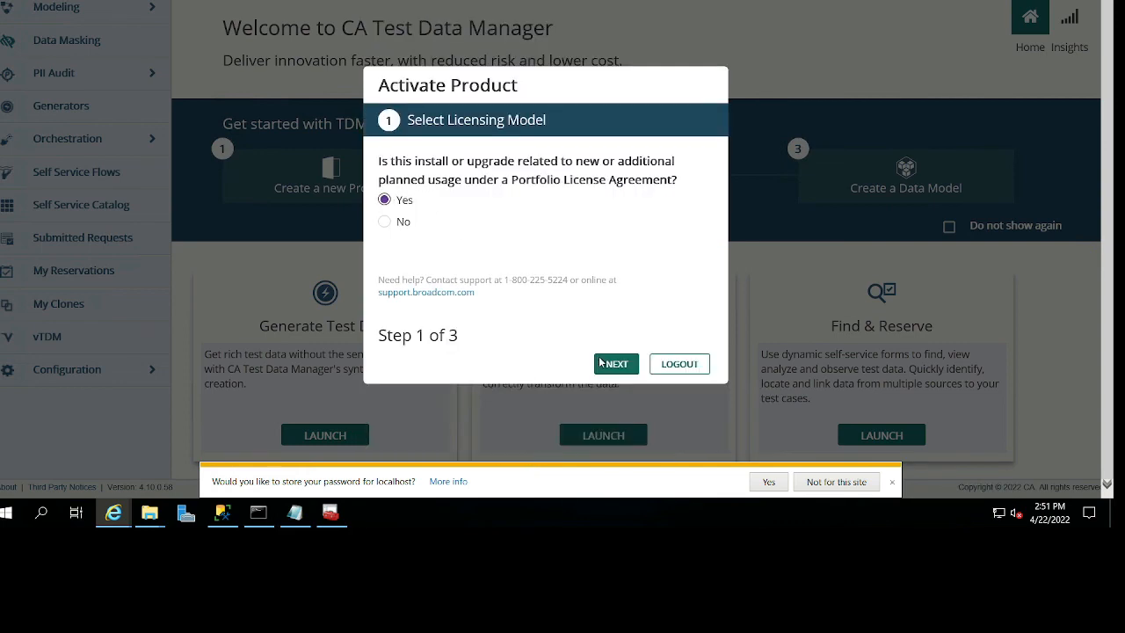
click(600, 363)
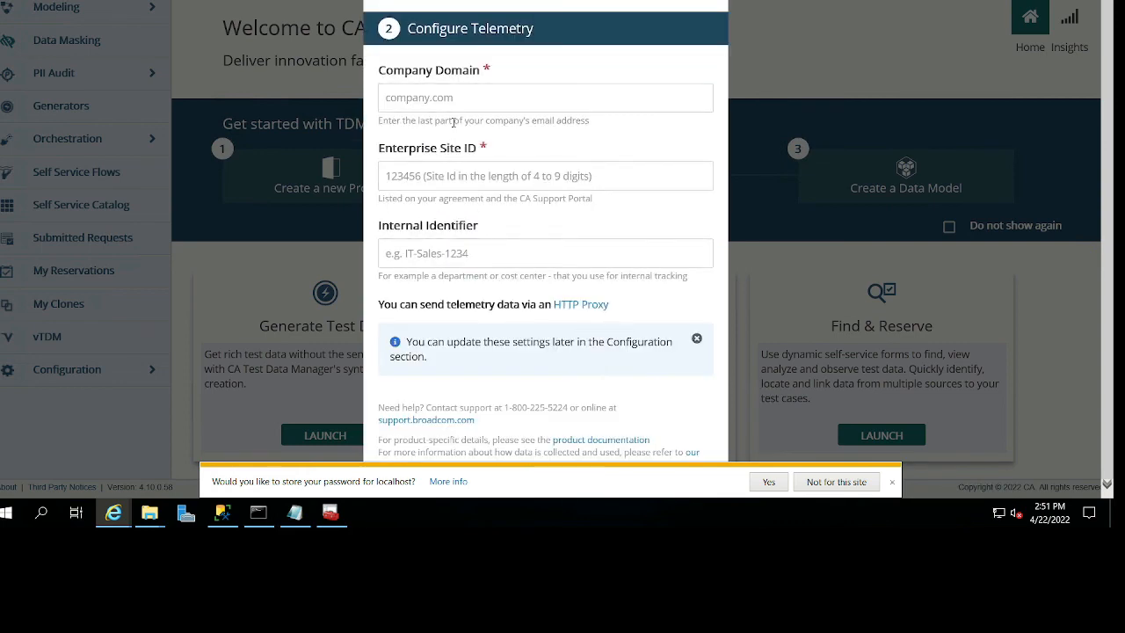
scroll(454, 133, down, 2)
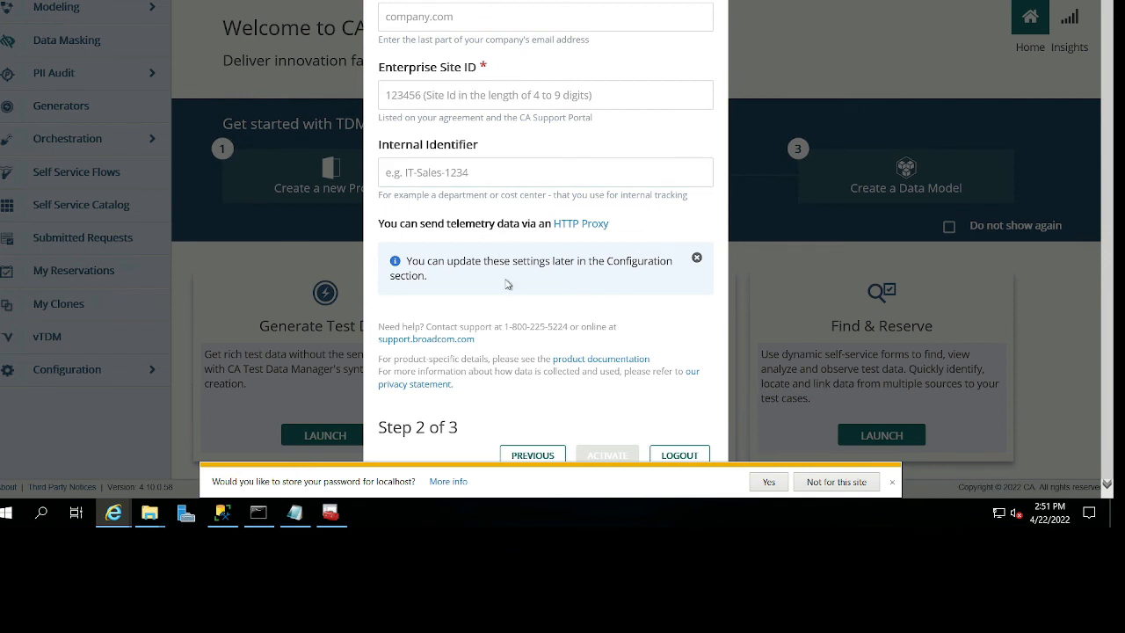
scroll(507, 284, up, 2)
scroll(510, 278, down, 2)
click(894, 485)
scroll(472, 222, up, 2)
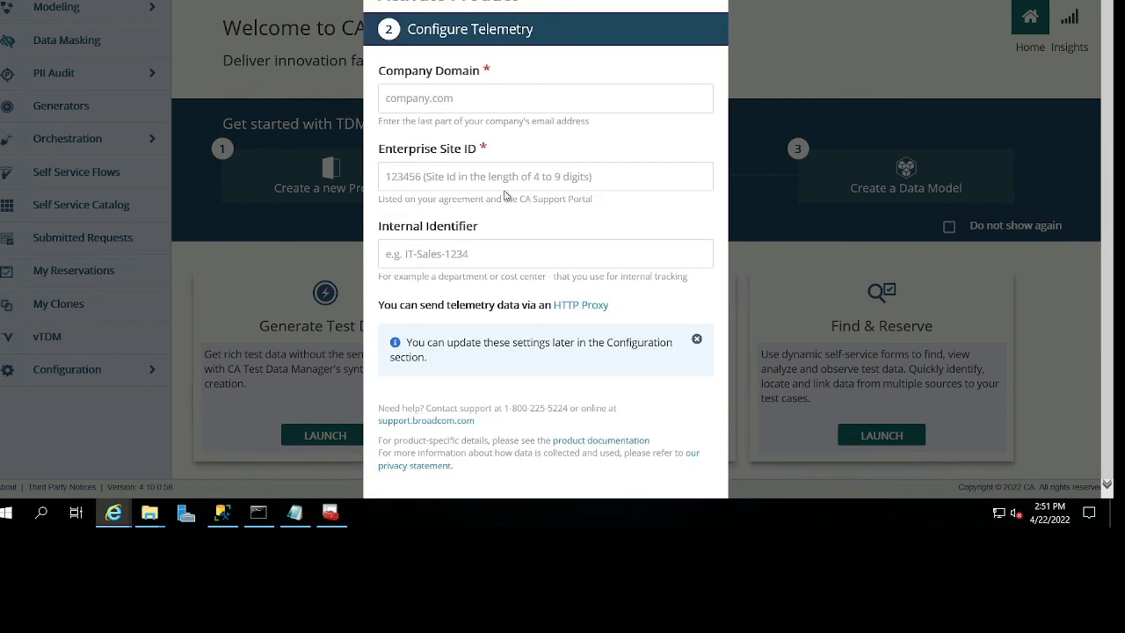
Return to licensing model selection, change the Portfolio License Agreement answer to No, and proceed to Configure Telemetry.
scroll(505, 195, down, 2)
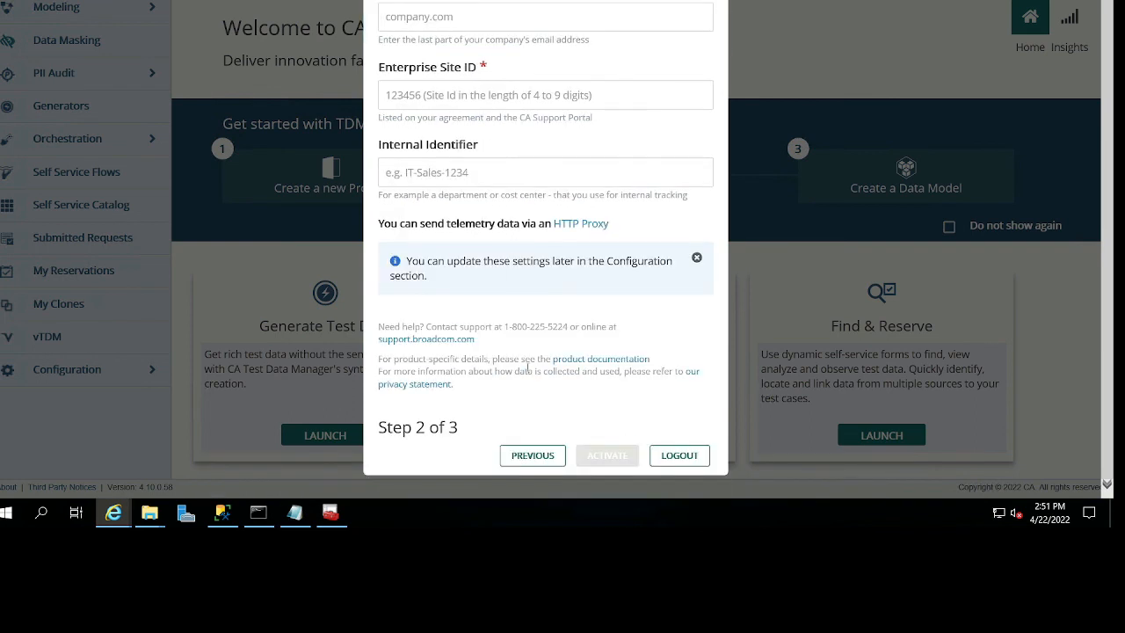
click(525, 457)
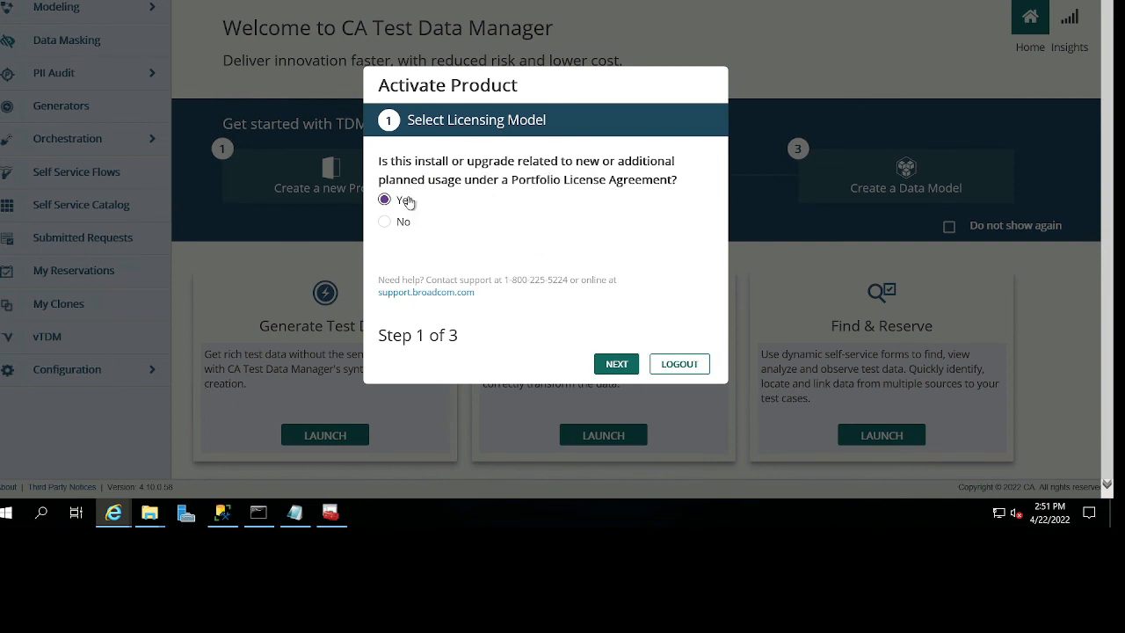
click(387, 221)
click(617, 364)
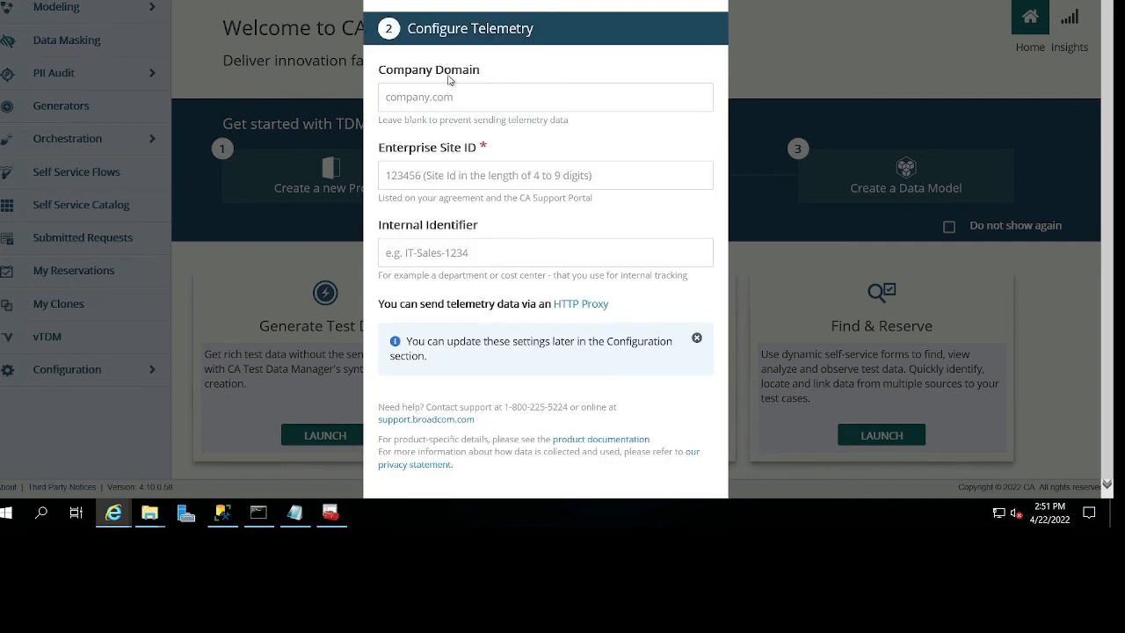
Examine the telemetry form for the No answer, including Company Domain, Enterprise Site ID, Internal Identifier and the HTTP proxy note.
triple_click(461, 70)
click(439, 95)
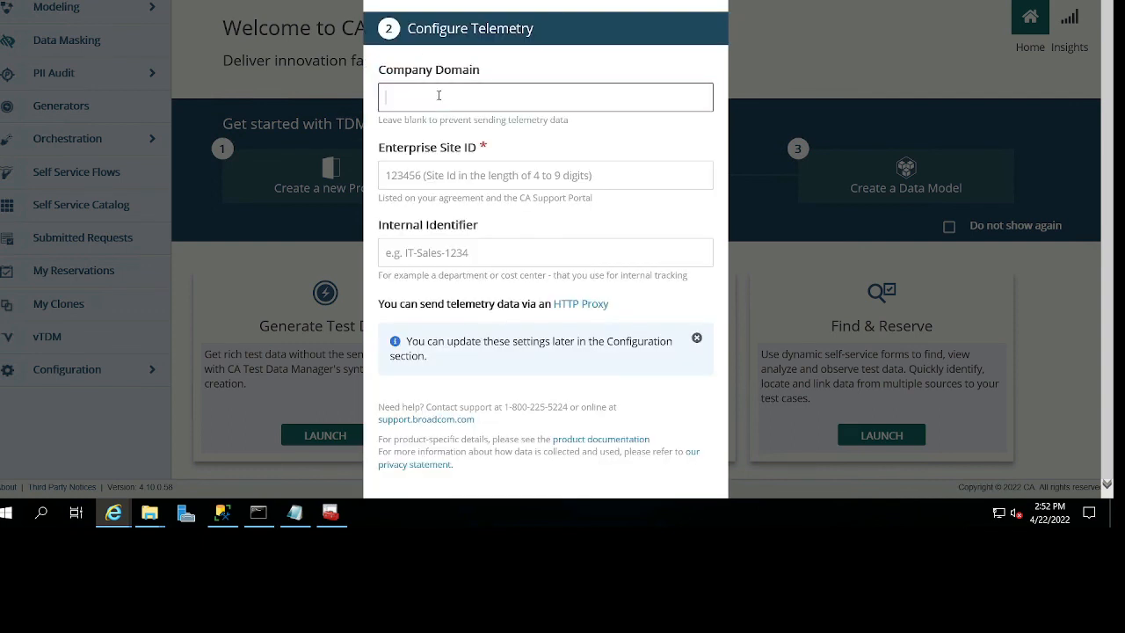
click(450, 148)
drag(483, 221, 361, 237)
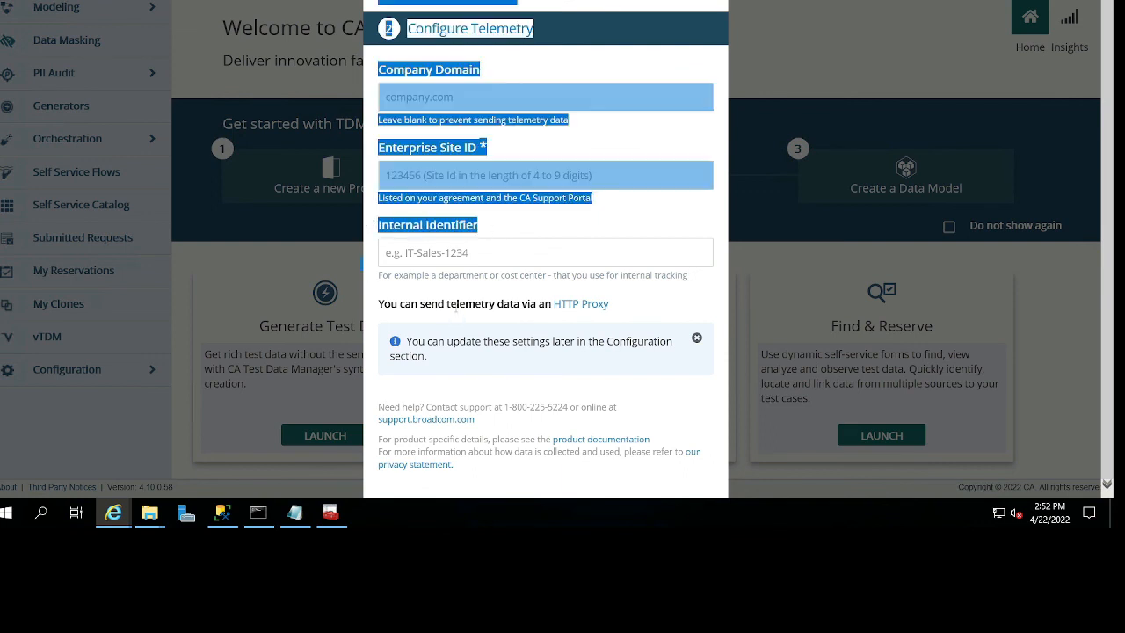
double_click(470, 305)
scroll(469, 313, down, 1)
scroll(520, 317, up, 1)
scroll(520, 317, down, 1)
scroll(520, 319, up, 1)
scroll(519, 321, down, 1)
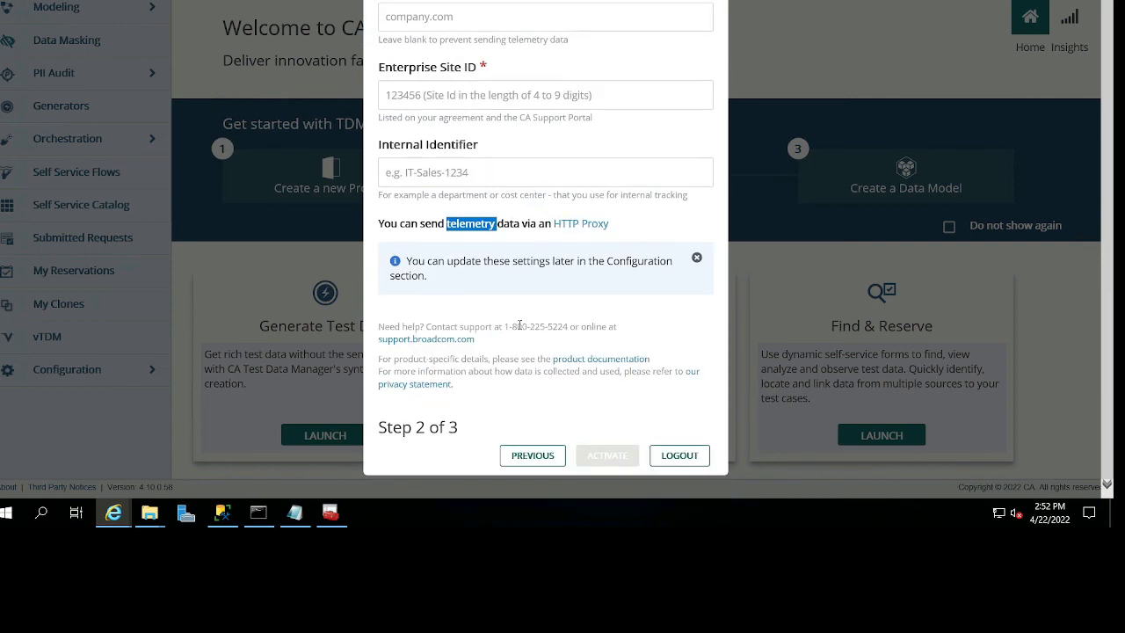
Go back to licensing model selection, answer Yes to the Portfolio License Agreement question, and reopen the Configure Telemetry form.
click(533, 459)
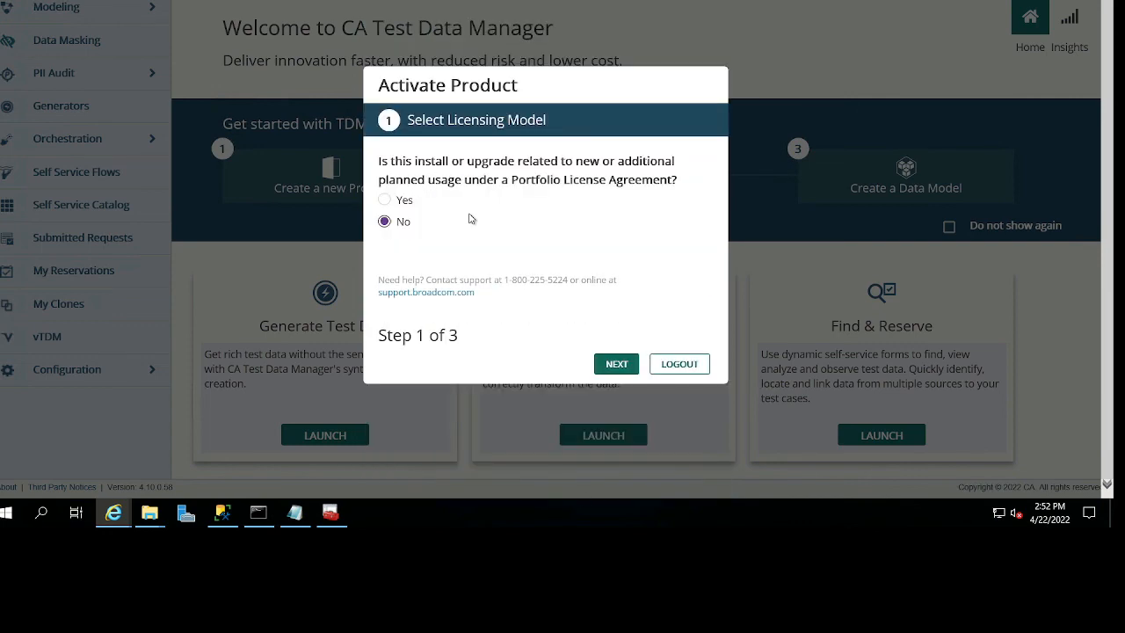
click(385, 200)
click(612, 365)
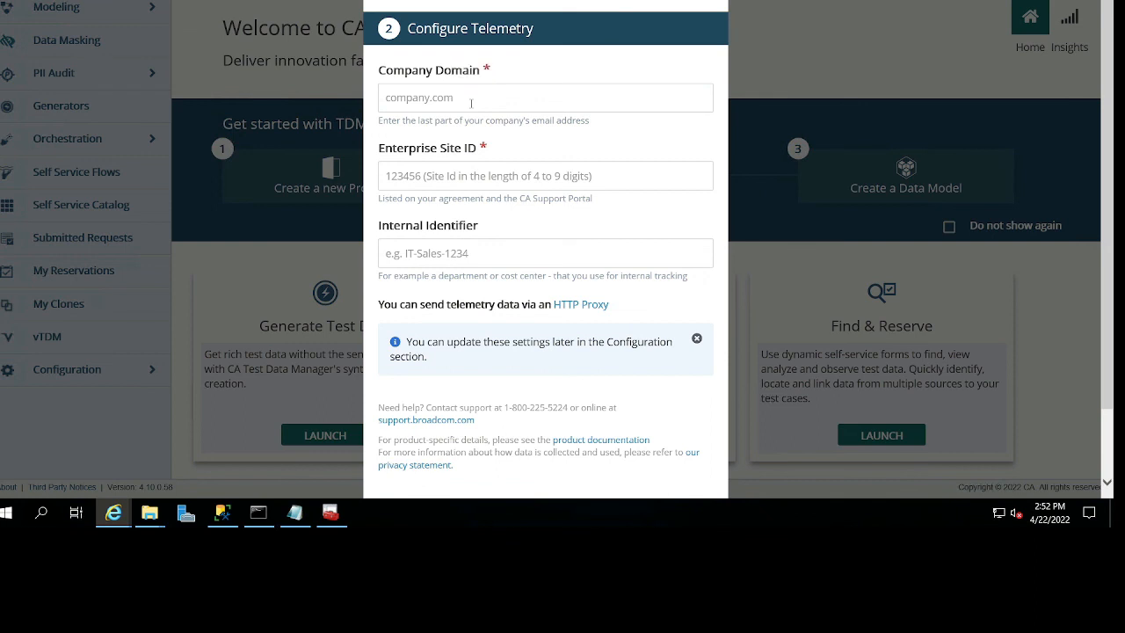
scroll(518, 175, down, 2)
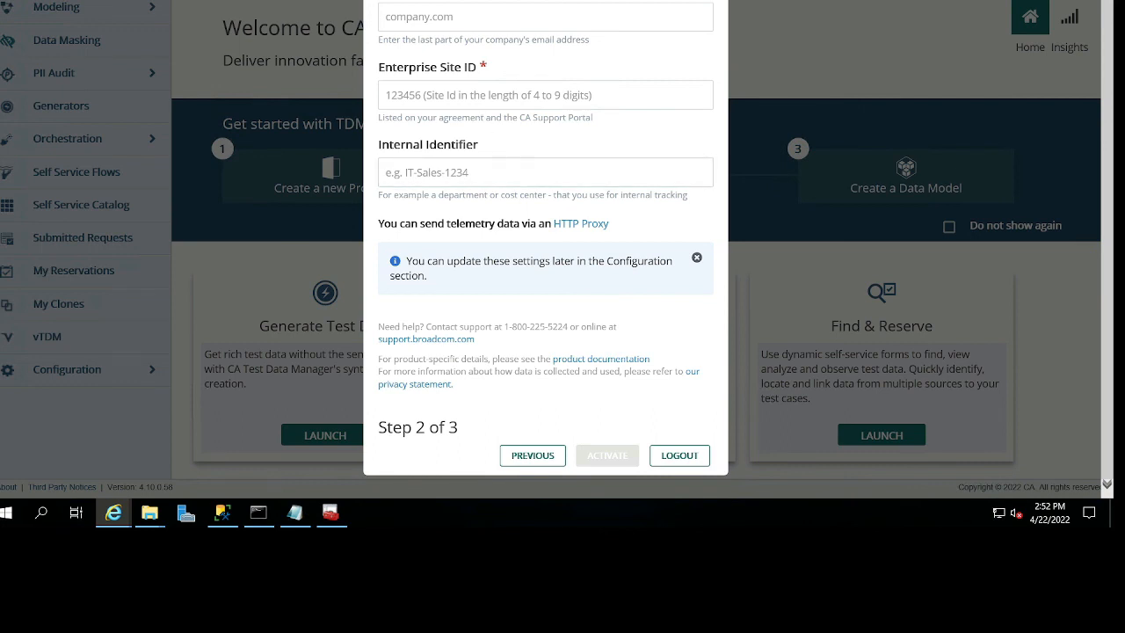
Minimize all open windows to show the desktop and clear the selection of the TDM License folder.
key(super+d)
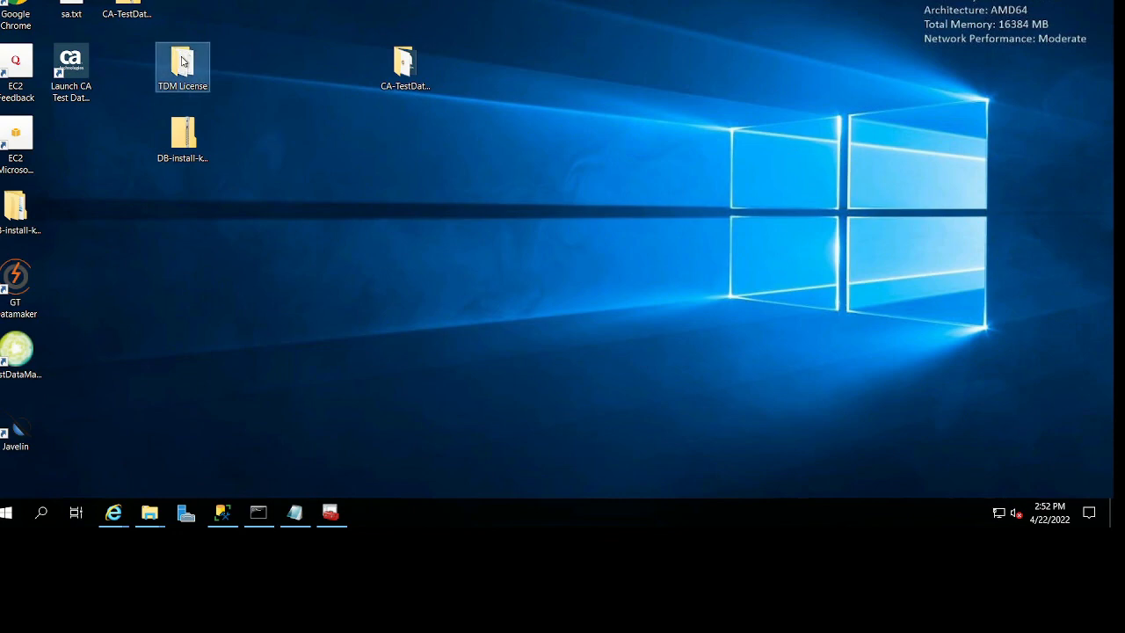
click(463, 368)
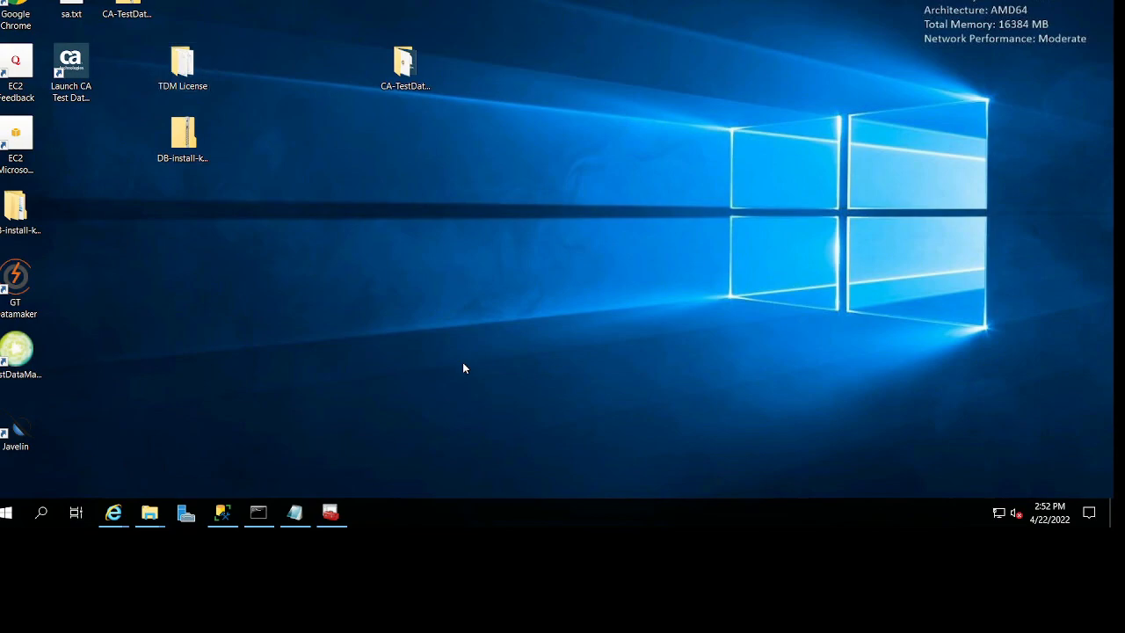